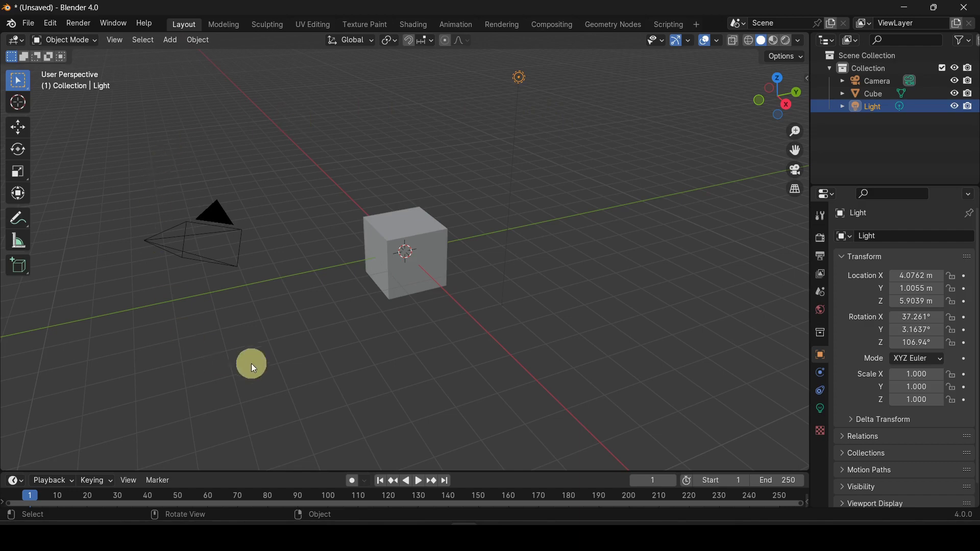
Move the cube up 1 m along the global Z axis
{"action": "left_click", "coordinate": [387, 292]}
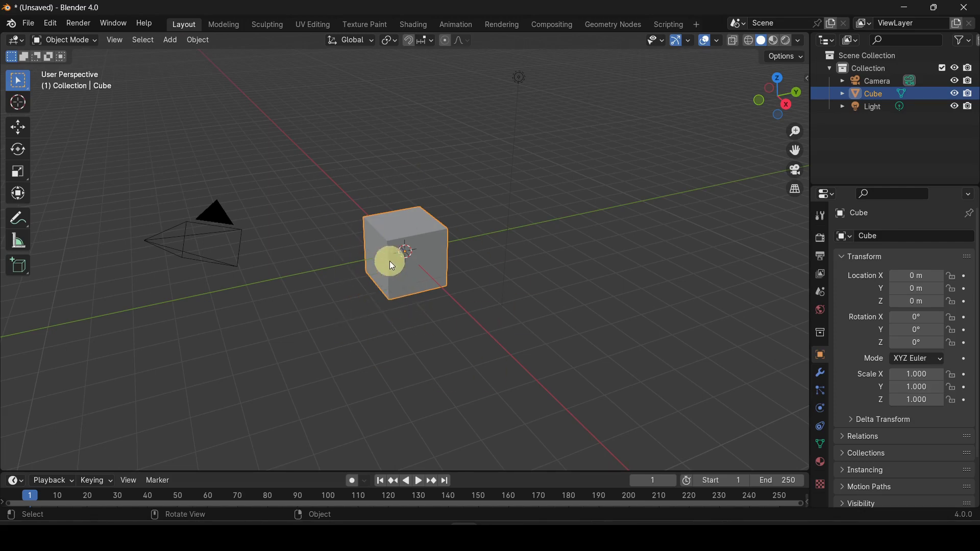
{"action": "key", "text": "g"}
{"action": "key", "text": "z"}
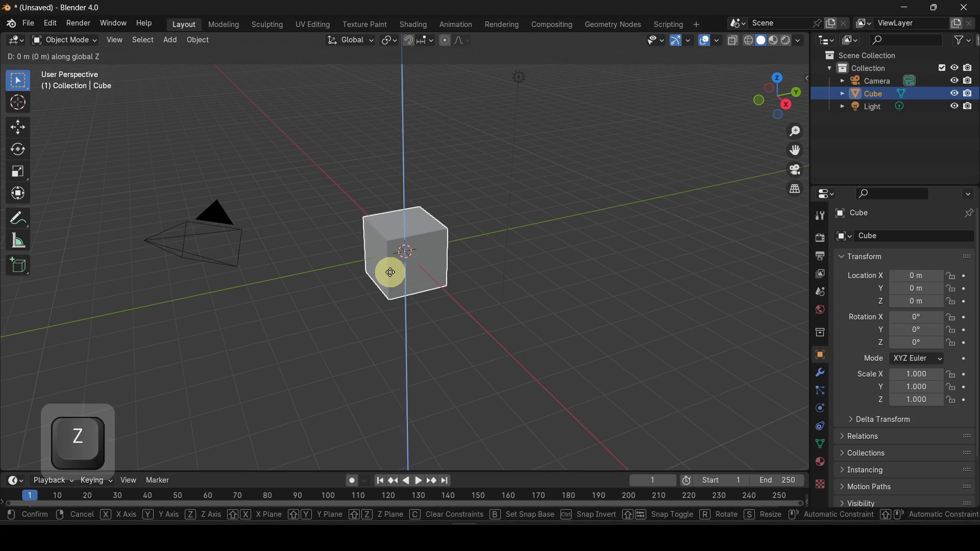
{"action": "key", "text": "1"}
{"action": "key", "text": "Return"}
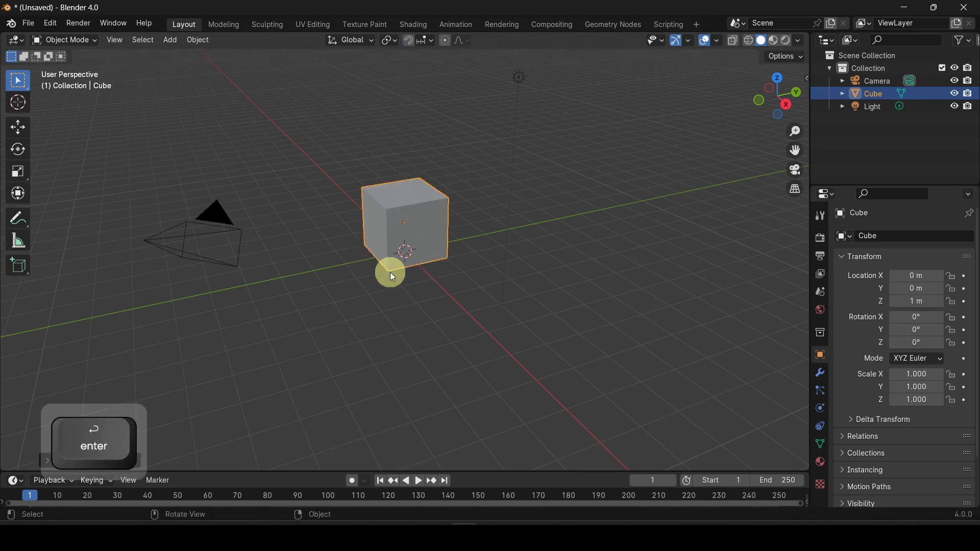
{"action": "left_click", "coordinate": [390, 325]}
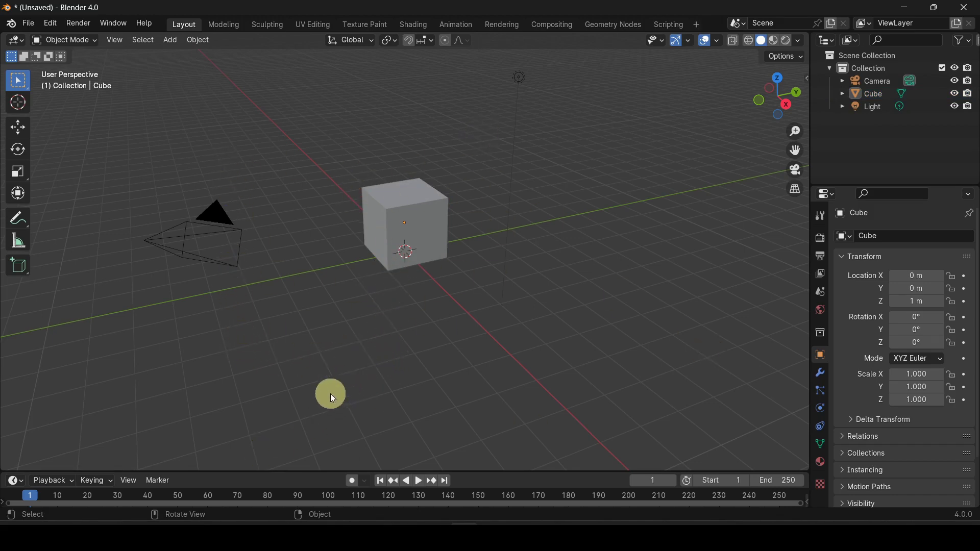
Add a plane mesh beneath the cube and scale it up by a factor of about 6.25 as a ground surface
{"action": "key", "text": "shift"}
{"action": "key", "text": "shift+a"}
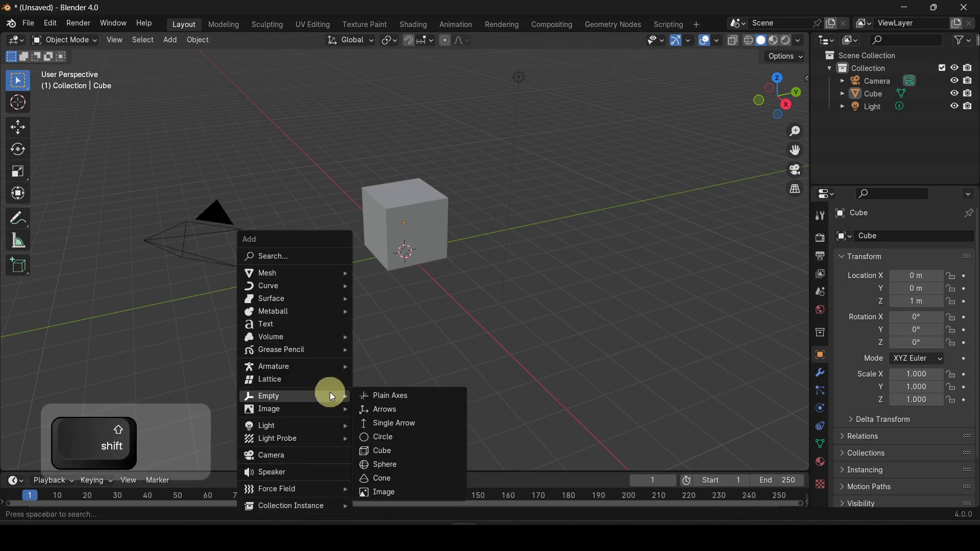
{"action": "mouse_move", "coordinate": [293, 275]}
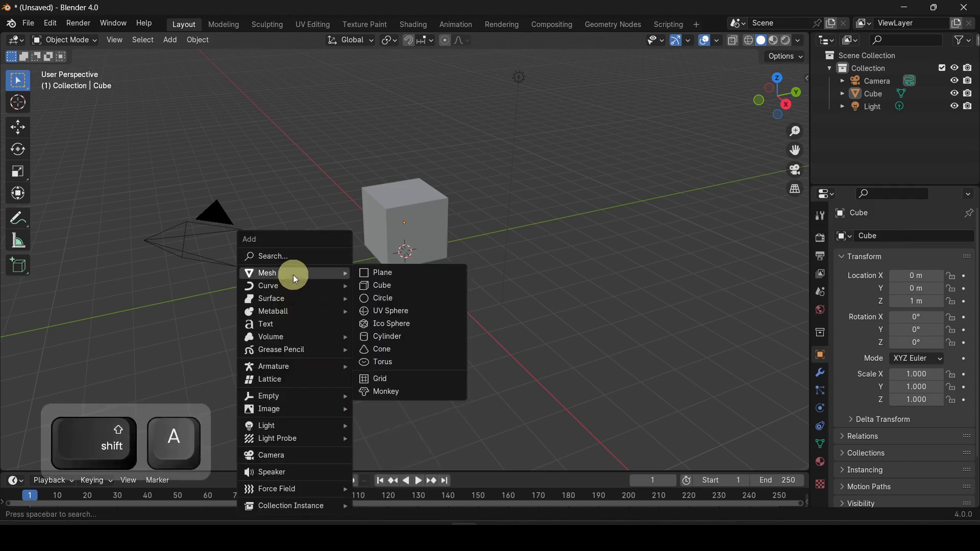
{"action": "left_click", "coordinate": [407, 271]}
{"action": "key", "text": "s"}
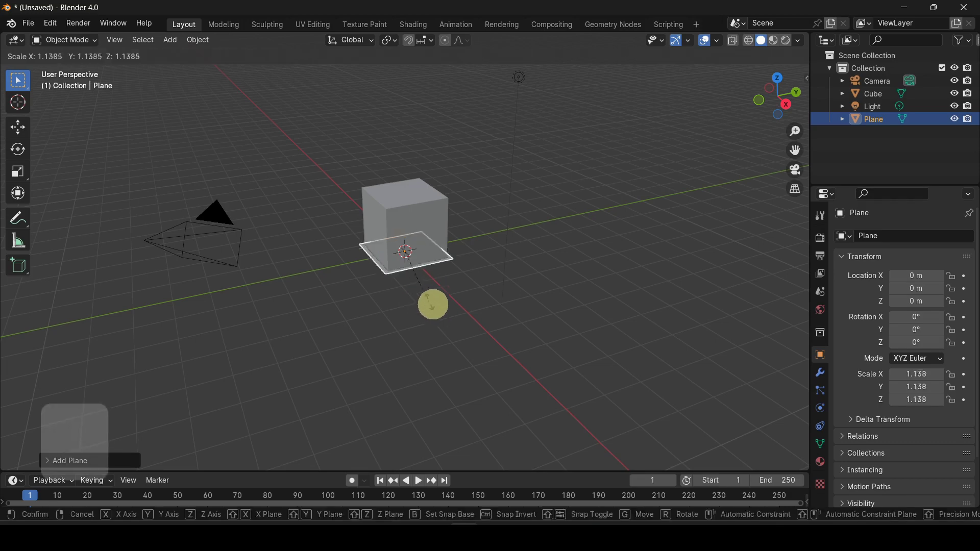
{"action": "left_click", "coordinate": [644, 434]}
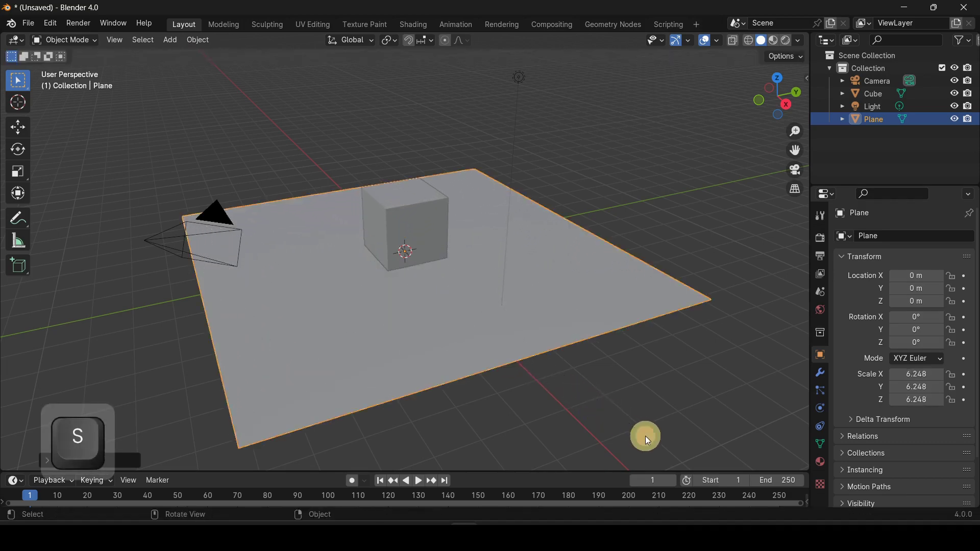
Apply the scale transform to the ground plane and deselect it
{"action": "left_click", "coordinate": [209, 41]}
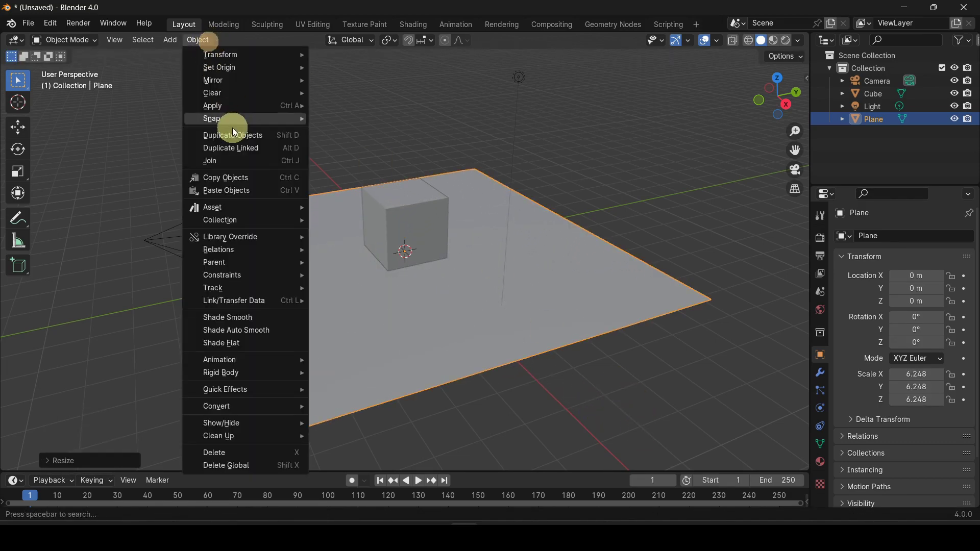
{"action": "mouse_move", "coordinate": [238, 106]}
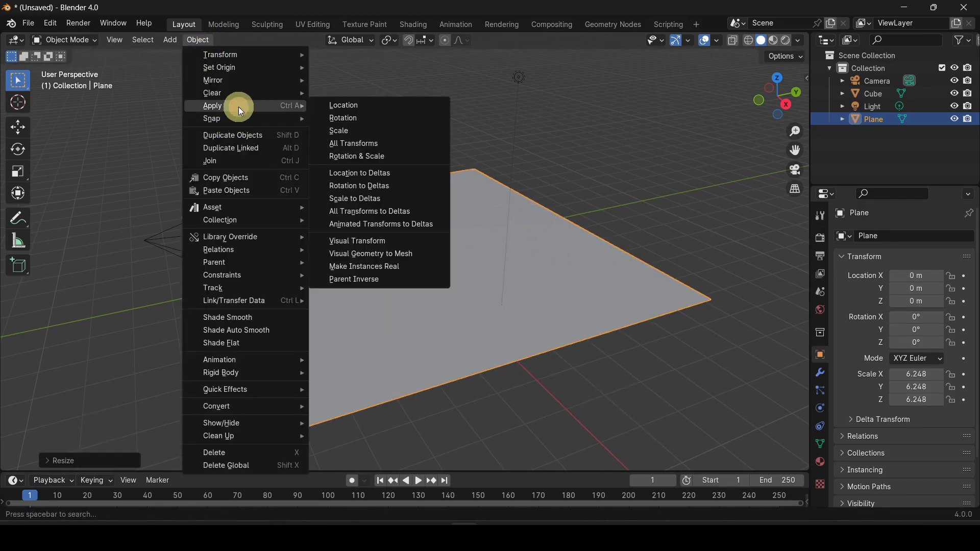
{"action": "left_click", "coordinate": [367, 132]}
{"action": "left_click", "coordinate": [305, 138]}
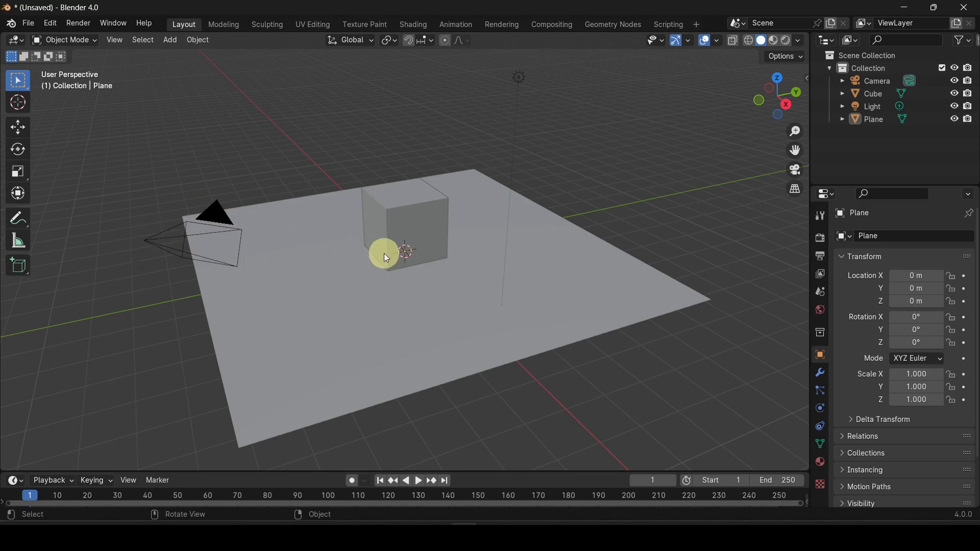
Set the existing camera beside the plane as the scene's active camera
{"action": "key", "text": "KP_0"}
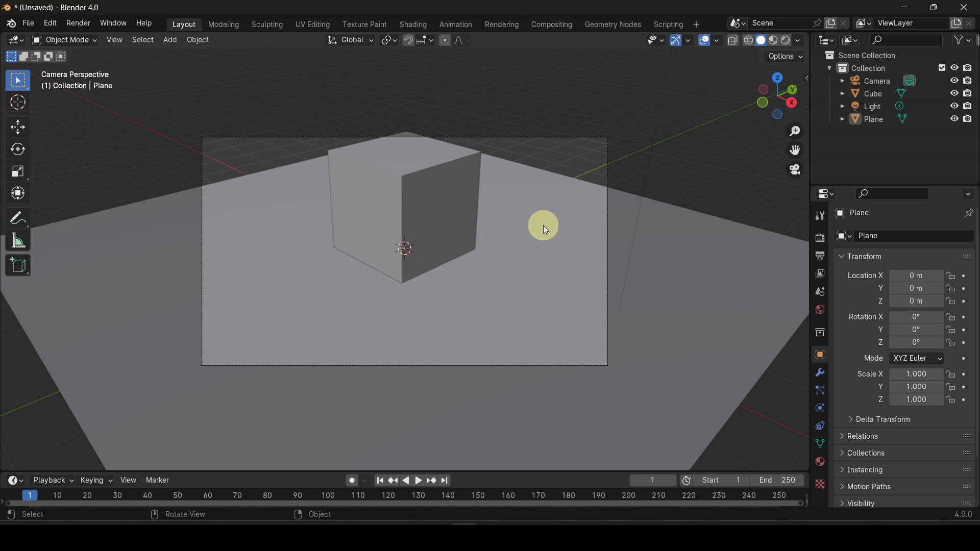
{"action": "middle_click_drag", "start_coordinate": [540, 225], "coordinate": [478, 249]}
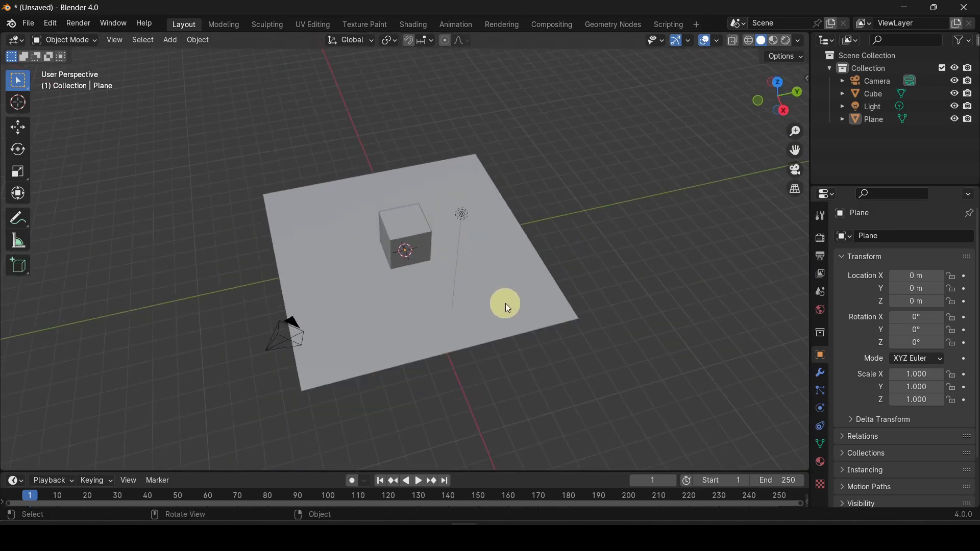
{"action": "middle_click_drag", "start_coordinate": [505, 301], "coordinate": [485, 289]}
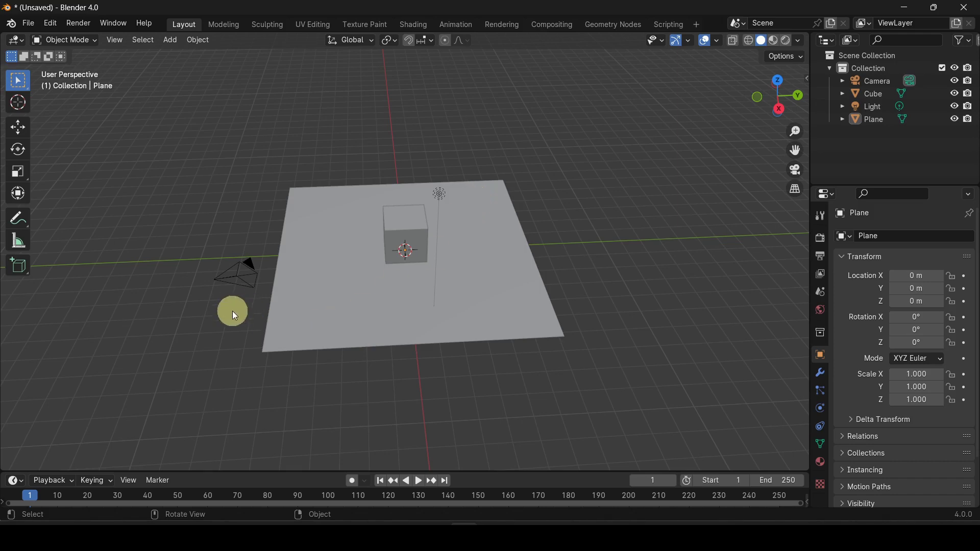
{"action": "left_click", "coordinate": [226, 285]}
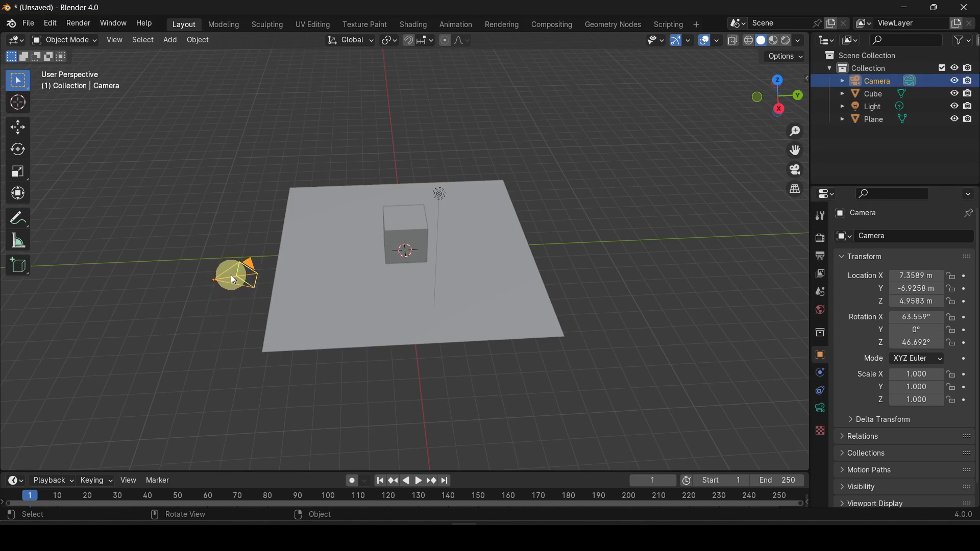
{"action": "right_click", "coordinate": [231, 274]}
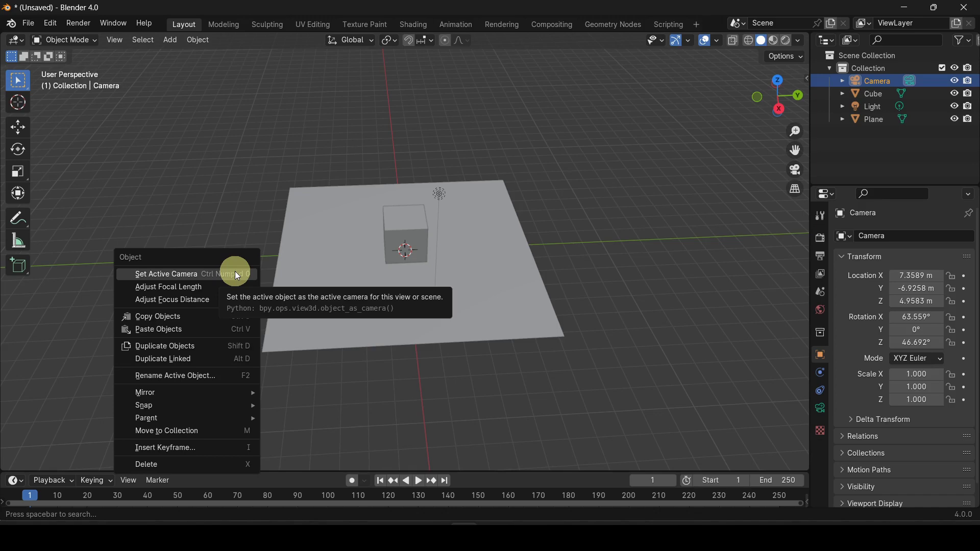
{"action": "left_click", "coordinate": [235, 274]}
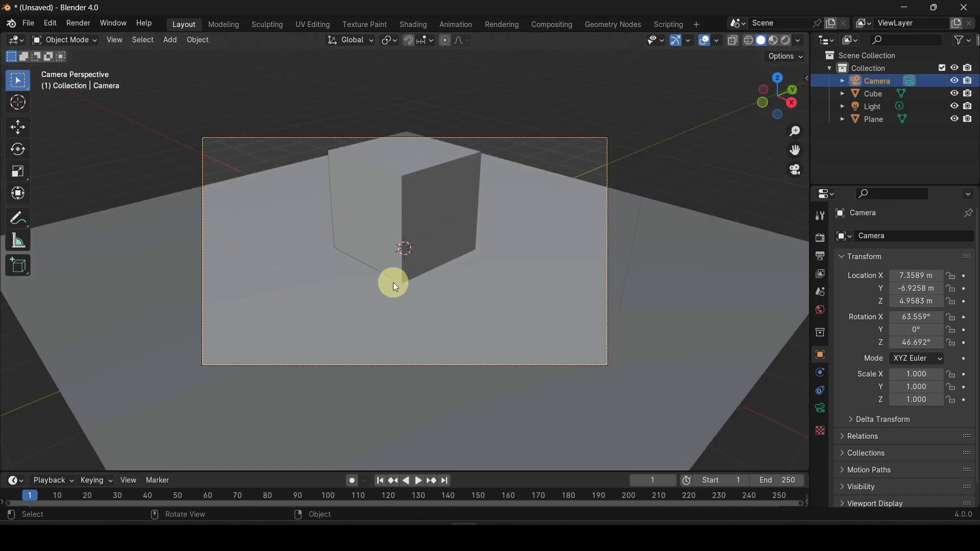
Examine the camera's placement in the scene and how the cube is framed in the camera view
{"action": "scroll", "coordinate": [394, 266], "scroll_direction": "down", "scroll_amount": 4}
{"action": "middle_click_drag", "start_coordinate": [394, 266], "coordinate": [253, 349]}
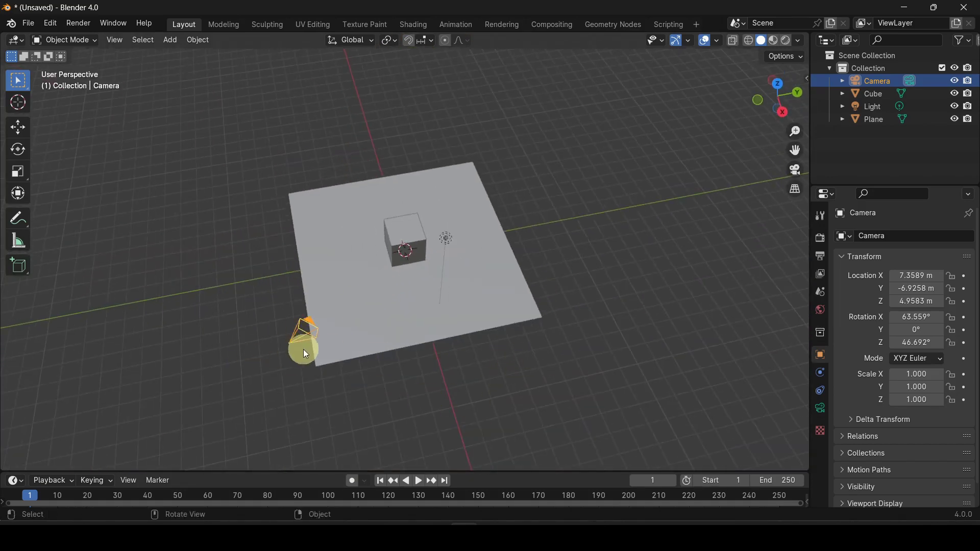
{"action": "right_click", "coordinate": [293, 340]}
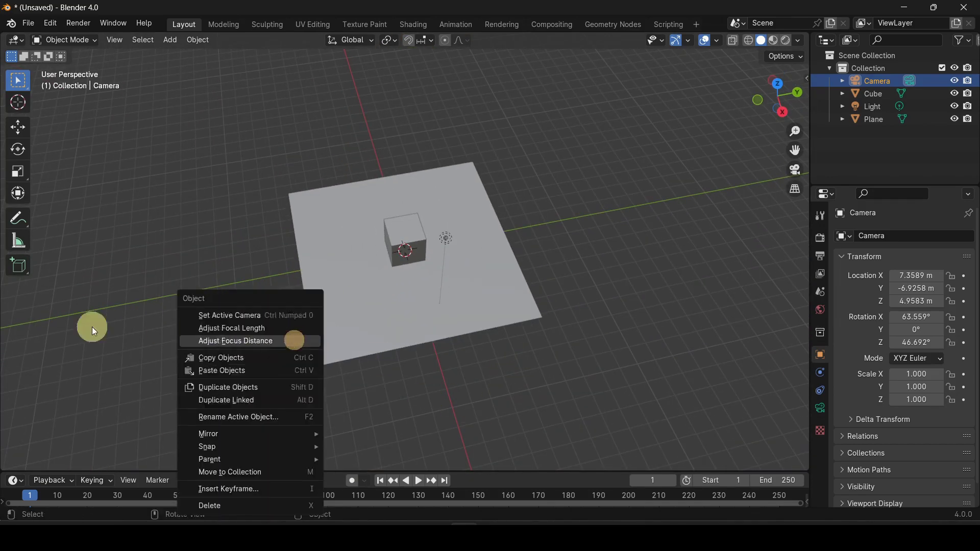
{"action": "right_click", "coordinate": [302, 338]}
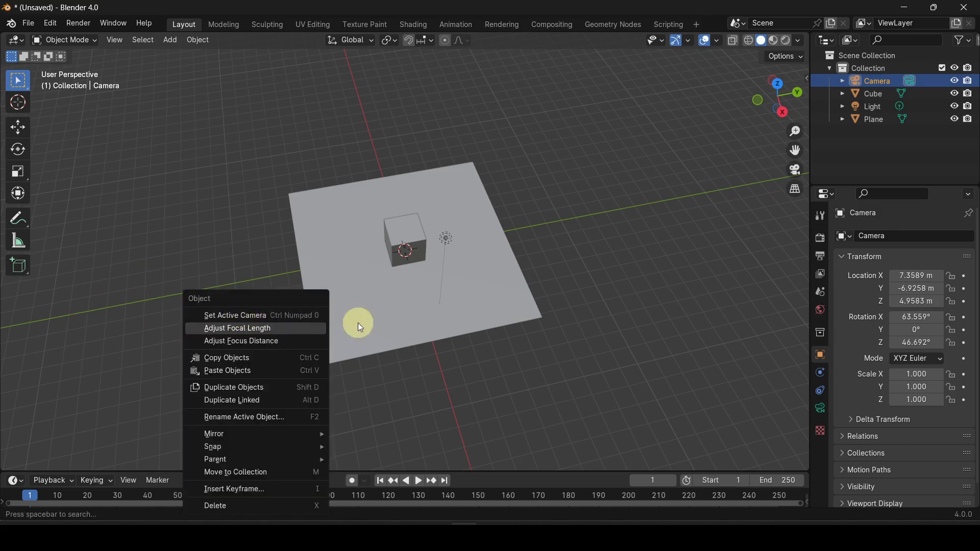
{"action": "left_click", "coordinate": [564, 386]}
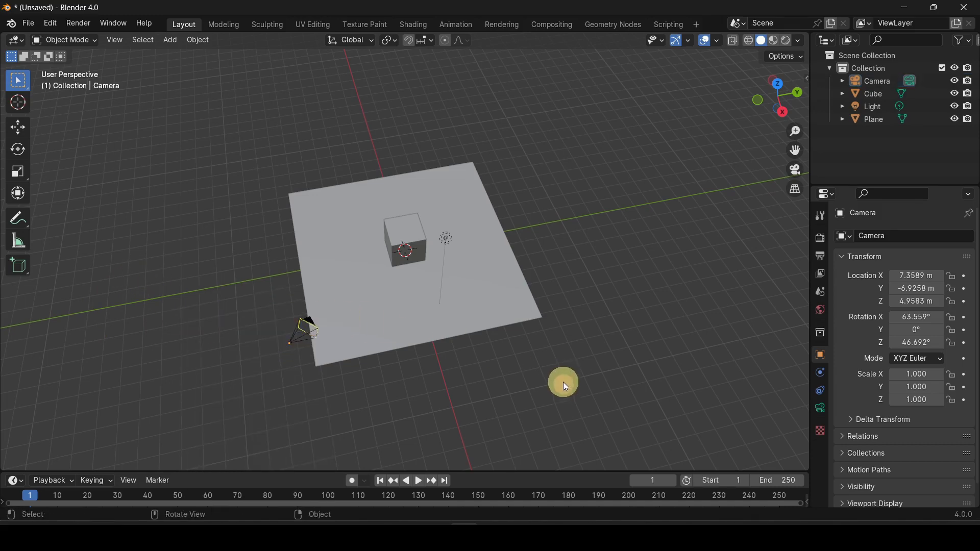
{"action": "key", "text": "KP_0"}
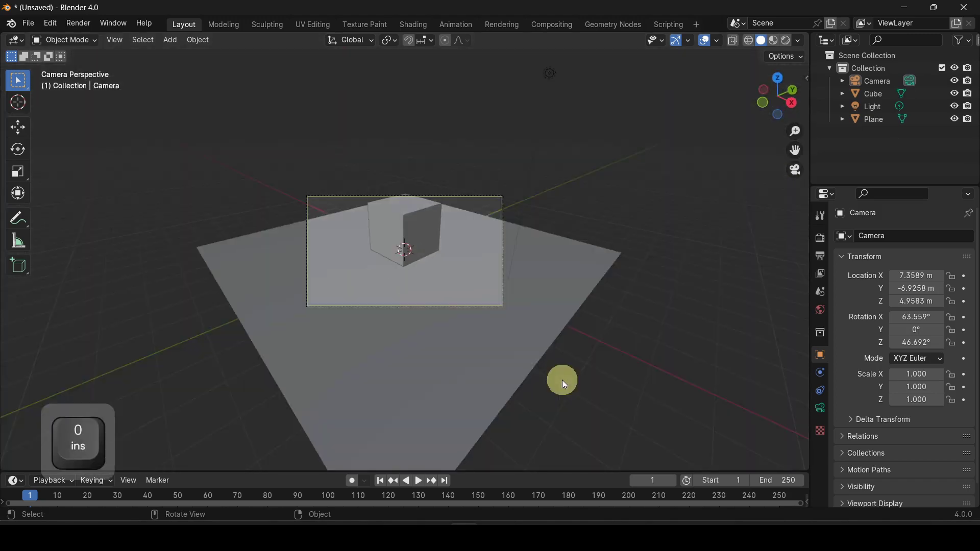
{"action": "scroll", "coordinate": [403, 275], "scroll_direction": "up", "scroll_amount": 4}
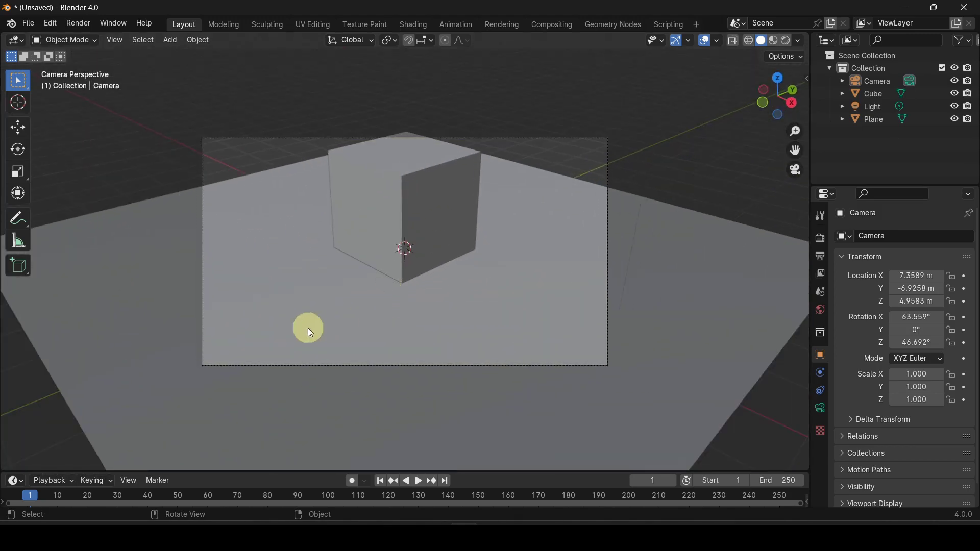
{"action": "scroll", "coordinate": [403, 251], "scroll_direction": "down", "scroll_amount": 2}
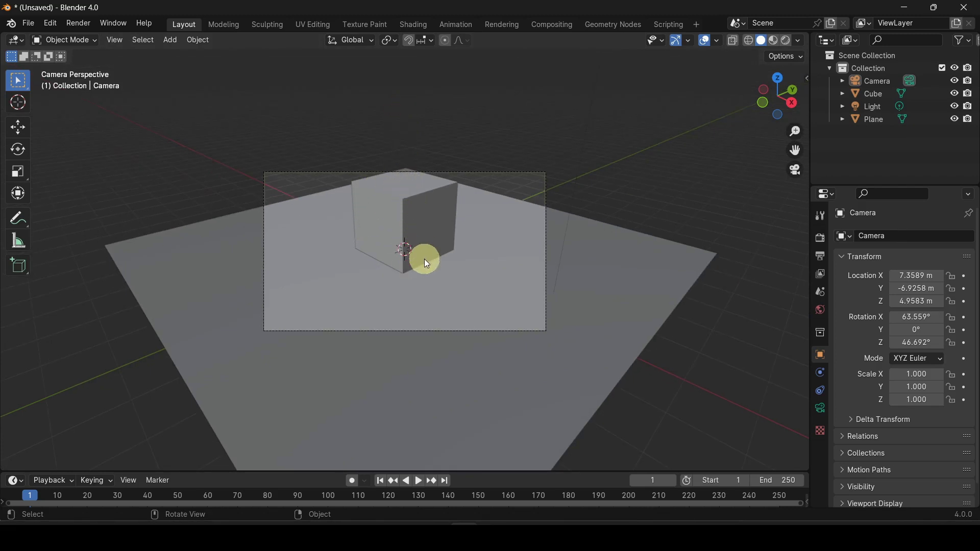
{"action": "scroll", "coordinate": [452, 252], "scroll_direction": "down", "scroll_amount": 2}
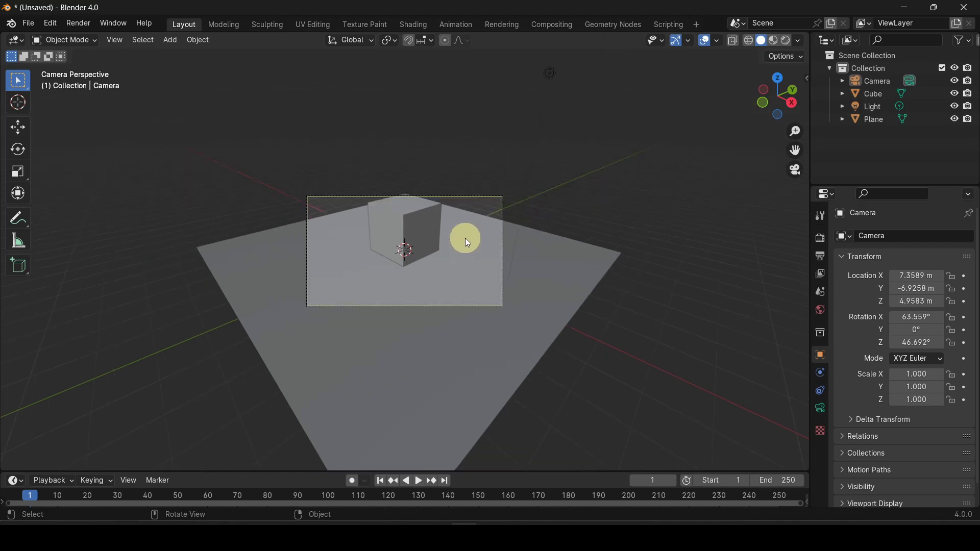
{"action": "middle_click_drag", "start_coordinate": [464, 238], "coordinate": [407, 305]}
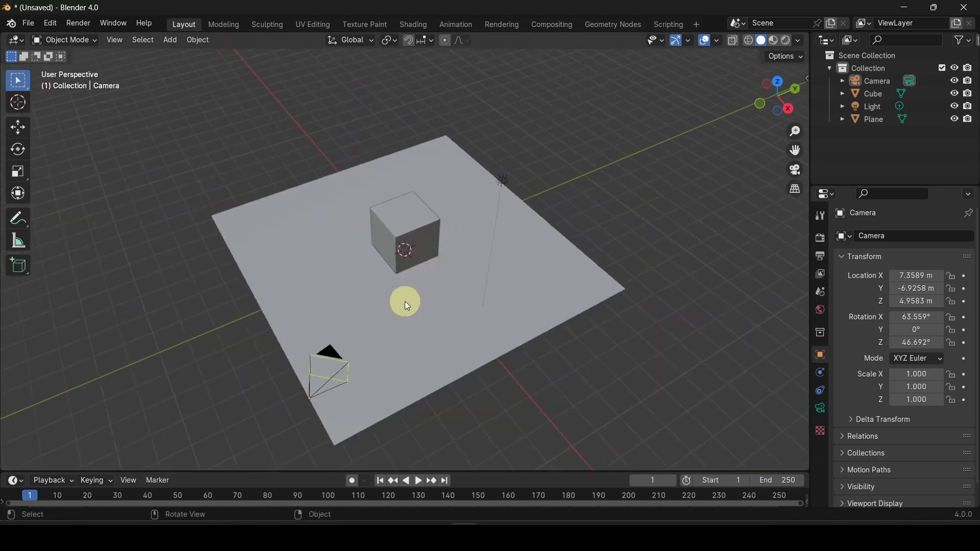
{"action": "left_click", "coordinate": [321, 390]}
{"action": "key", "text": "g"}
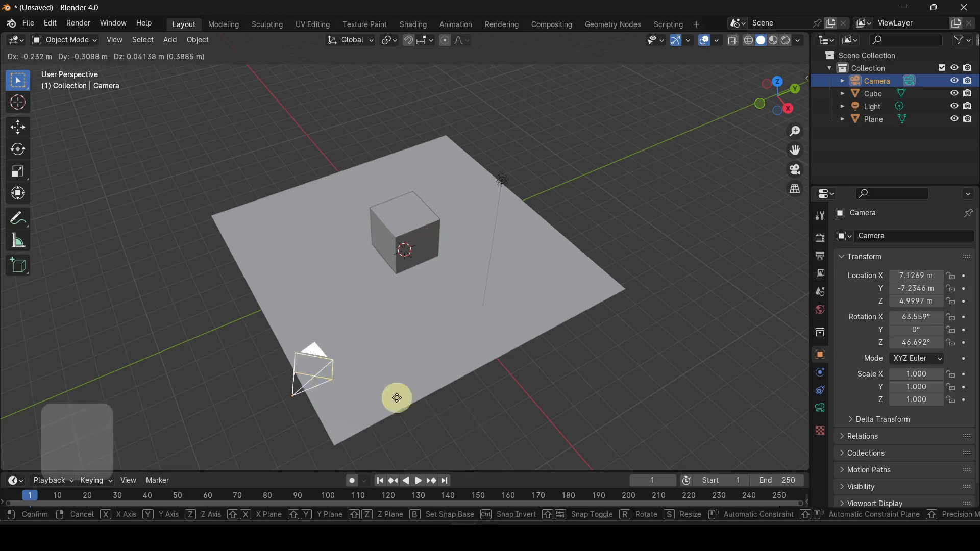
{"action": "key", "text": "Escape"}
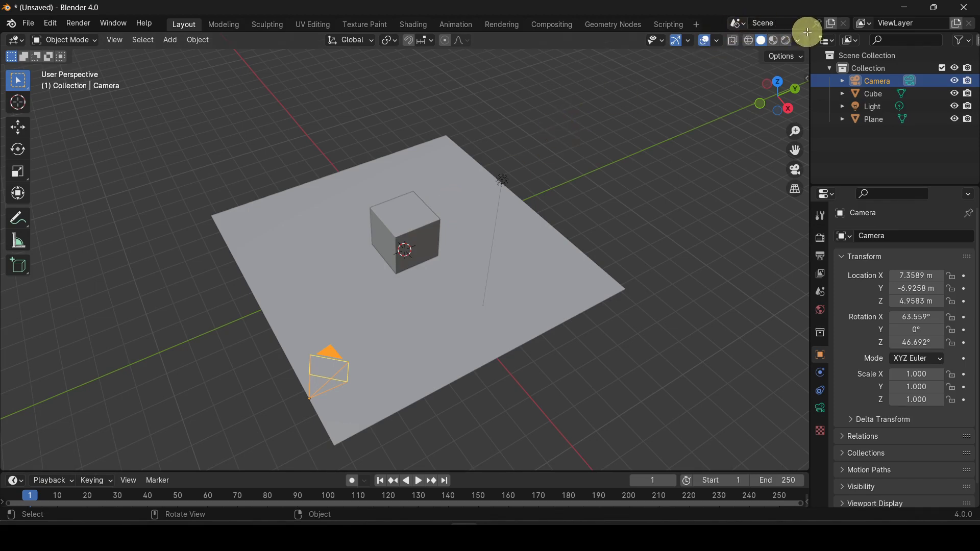
Split the 3D viewport into two side-by-side views and show the camera view in the new one
{"action": "left_click_drag", "start_coordinate": [807, 32], "coordinate": [524, 99]}
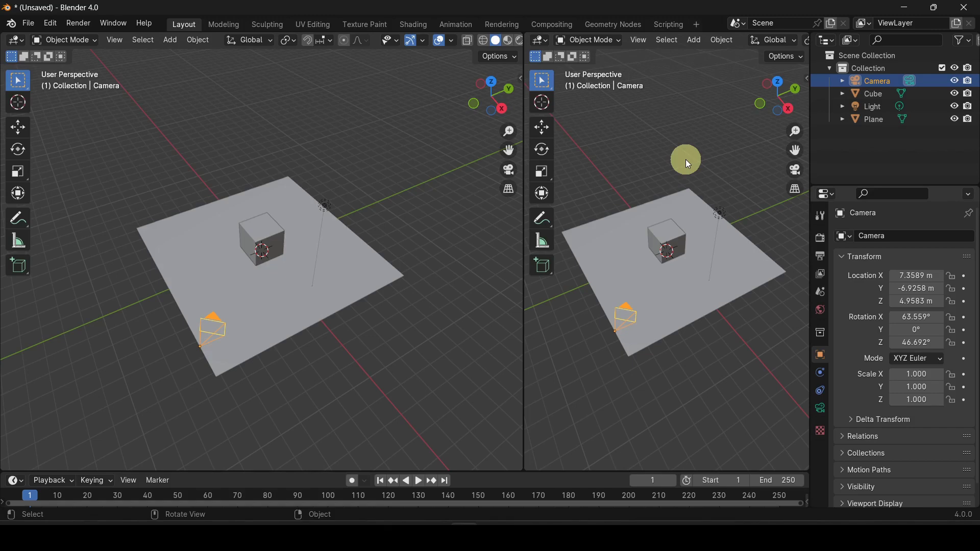
{"action": "key", "text": "KP_0"}
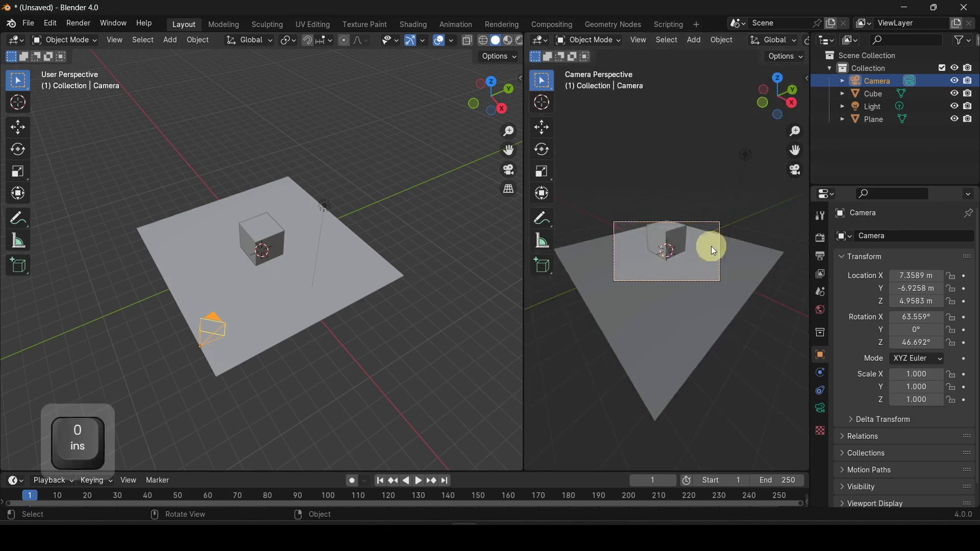
{"action": "scroll", "coordinate": [684, 264], "scroll_direction": "up", "scroll_amount": 4}
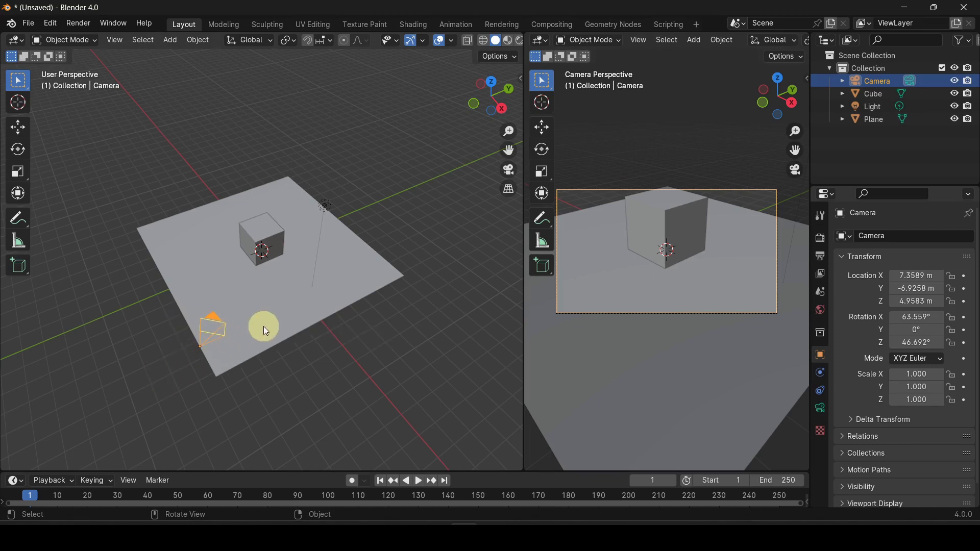
Try moving the camera freely while watching its view, and merge the two viewports back into one
{"action": "key", "text": "g"}
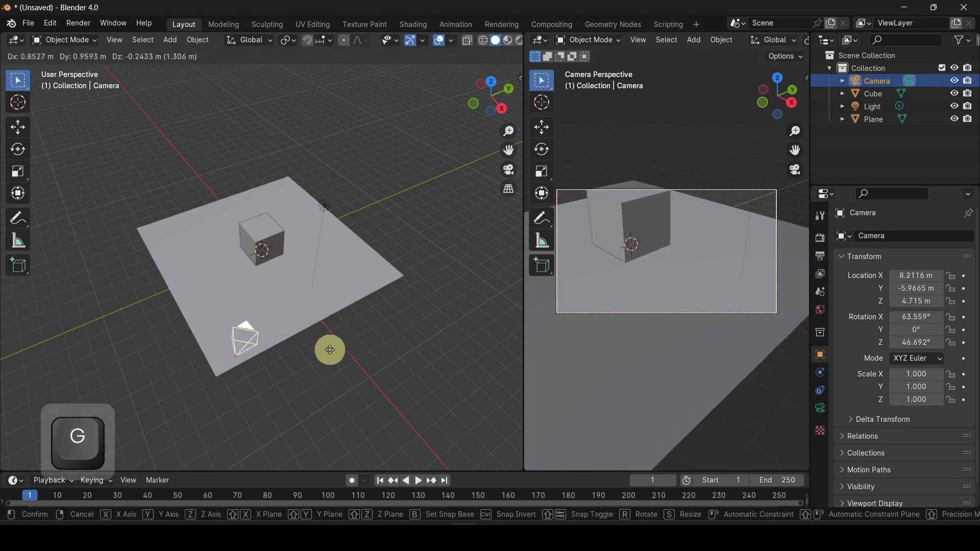
{"action": "key", "text": "Escape"}
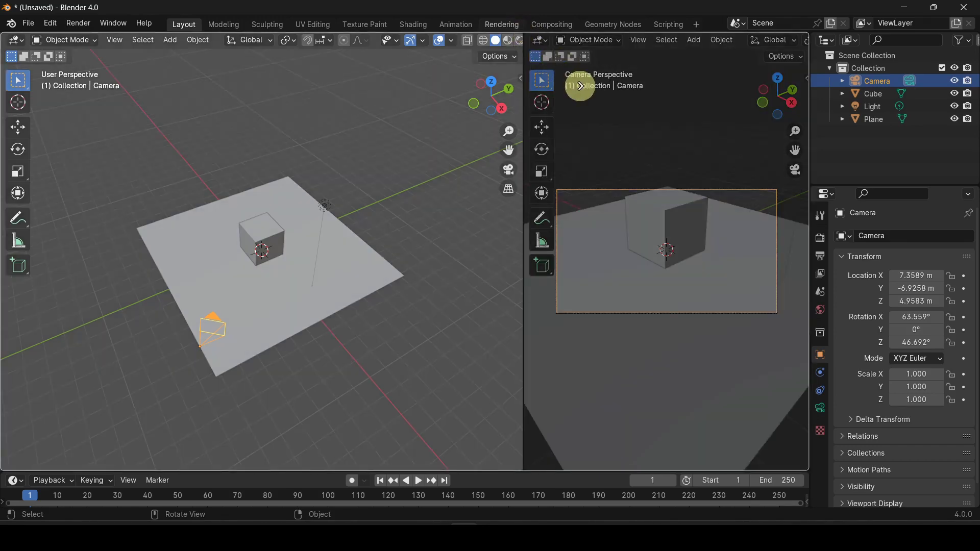
{"action": "left_click_drag", "start_coordinate": [580, 86], "coordinate": [580, 85]}
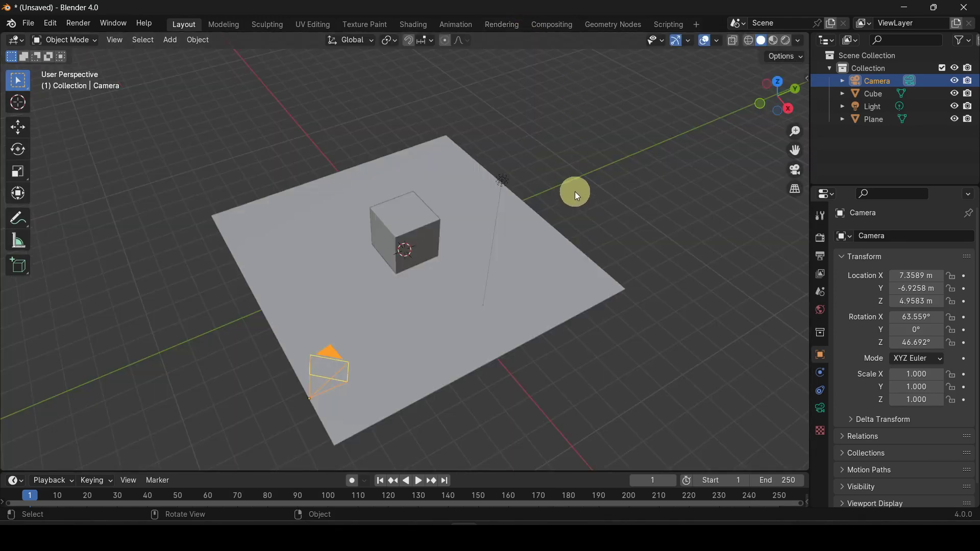
Look through the camera and lock it to the view so that navigating the viewport moves it
{"action": "key", "text": "KP_0"}
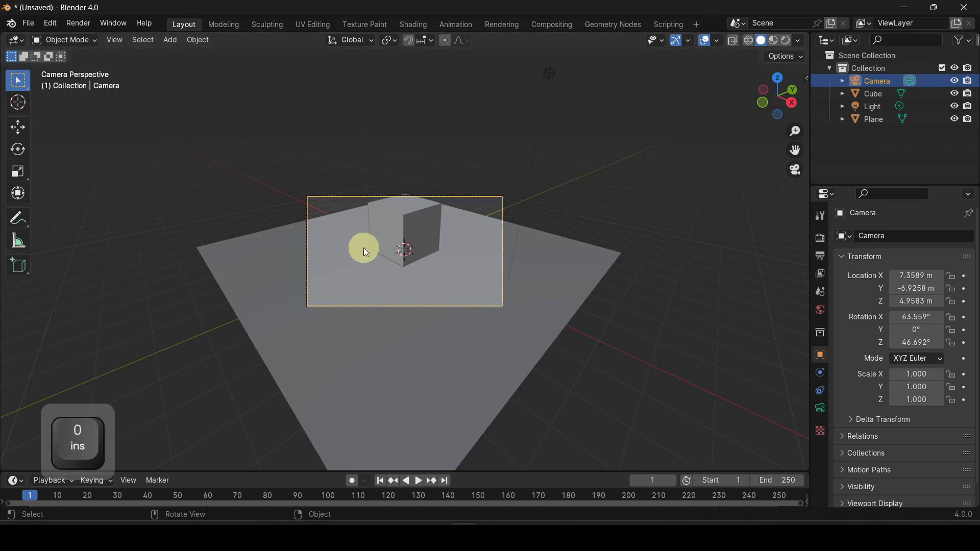
{"action": "scroll", "coordinate": [363, 247], "scroll_direction": "up", "scroll_amount": 4}
{"action": "scroll", "coordinate": [363, 247], "scroll_direction": "down", "scroll_amount": 1}
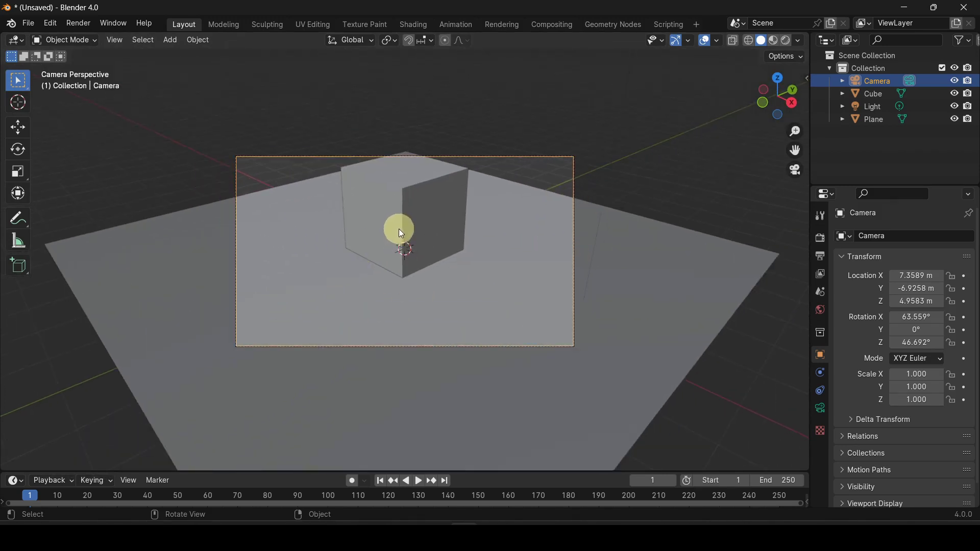
{"action": "key", "text": "n"}
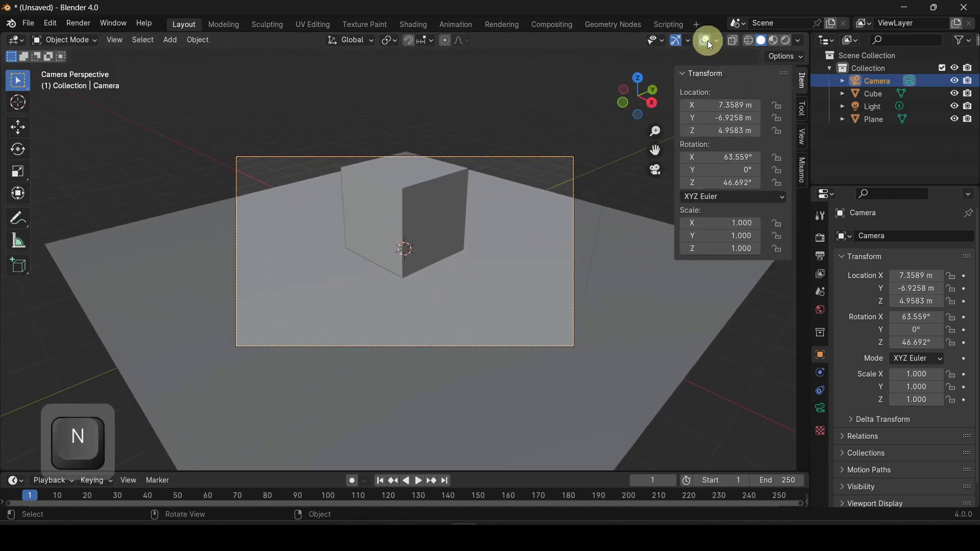
{"action": "left_click", "coordinate": [802, 136]}
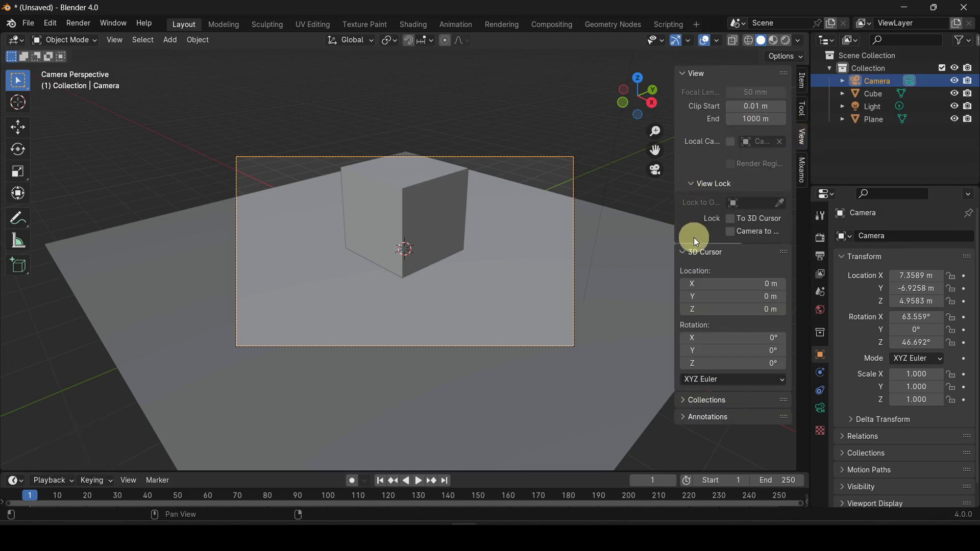
{"action": "left_click_drag", "start_coordinate": [671, 224], "coordinate": [645, 232]}
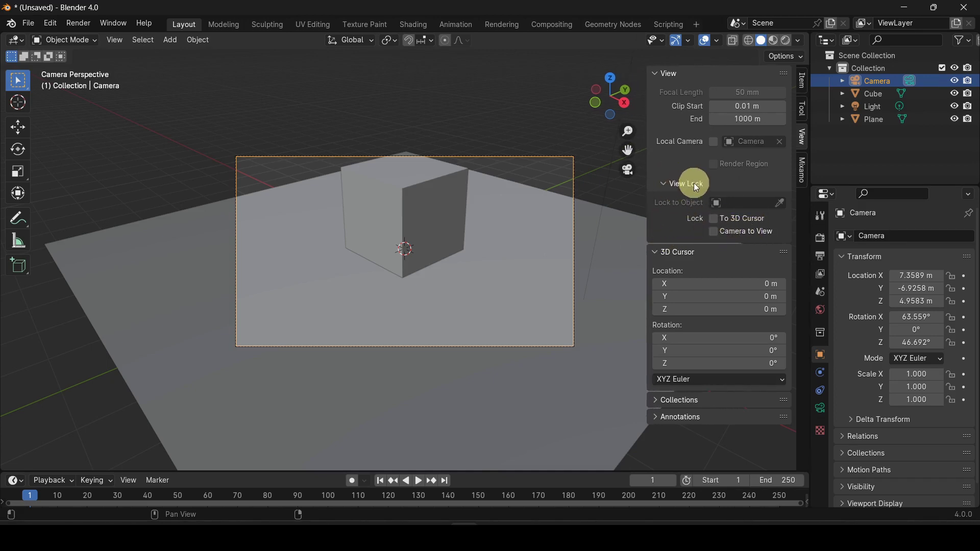
{"action": "left_click", "coordinate": [715, 232]}
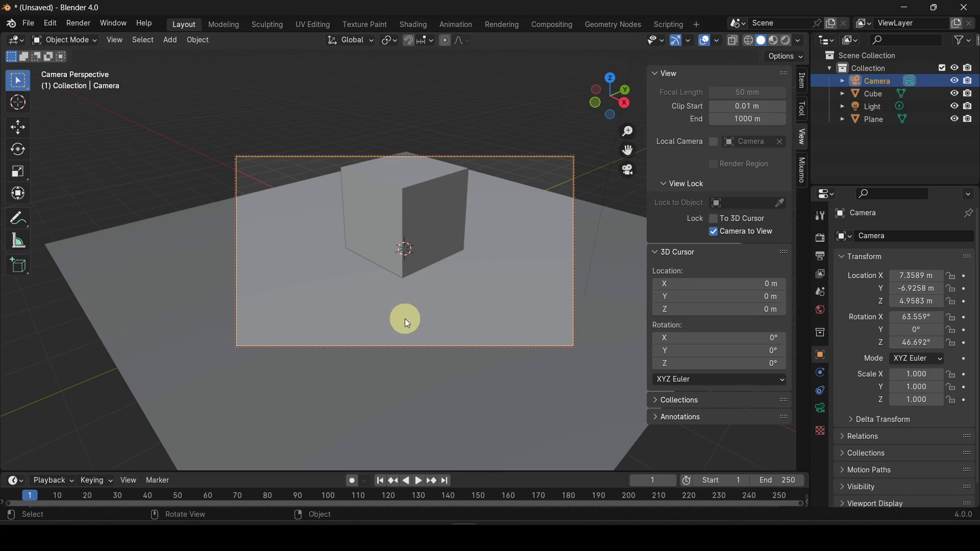
Orbit the locked camera around the cube to about X -7.5, Y -7.3, Z 4 m and check its placement from above
{"action": "key", "text": "KP_7"}
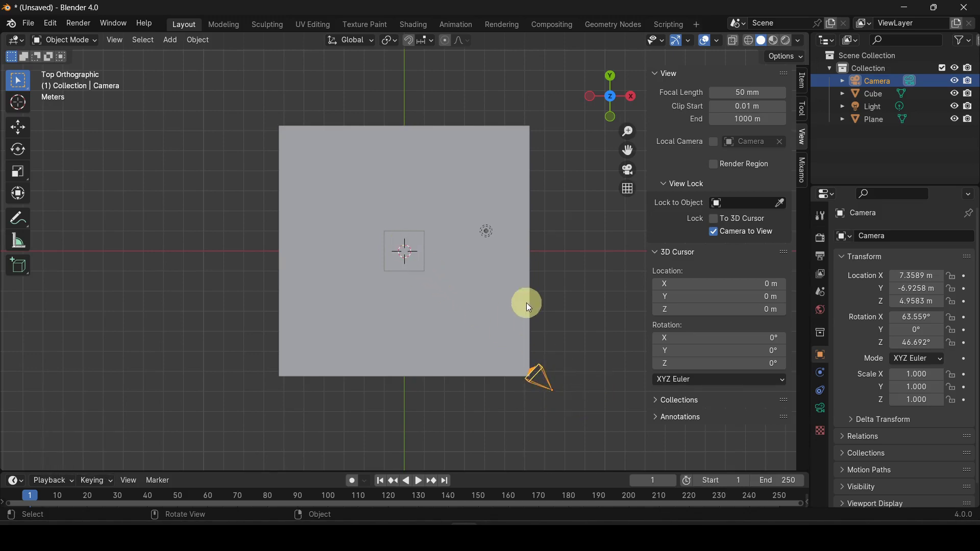
{"action": "key", "text": "KP_0"}
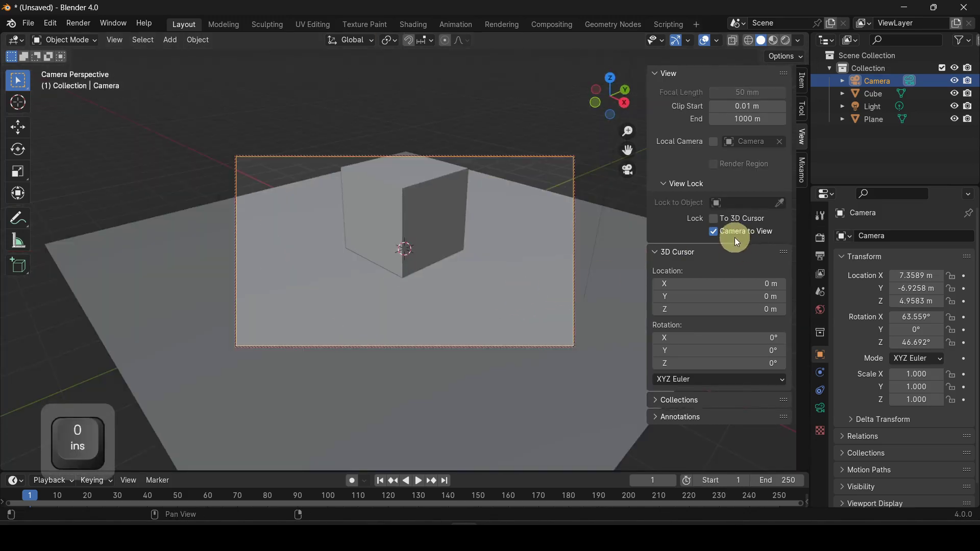
{"action": "middle_click_drag", "start_coordinate": [416, 285], "coordinate": [562, 277]}
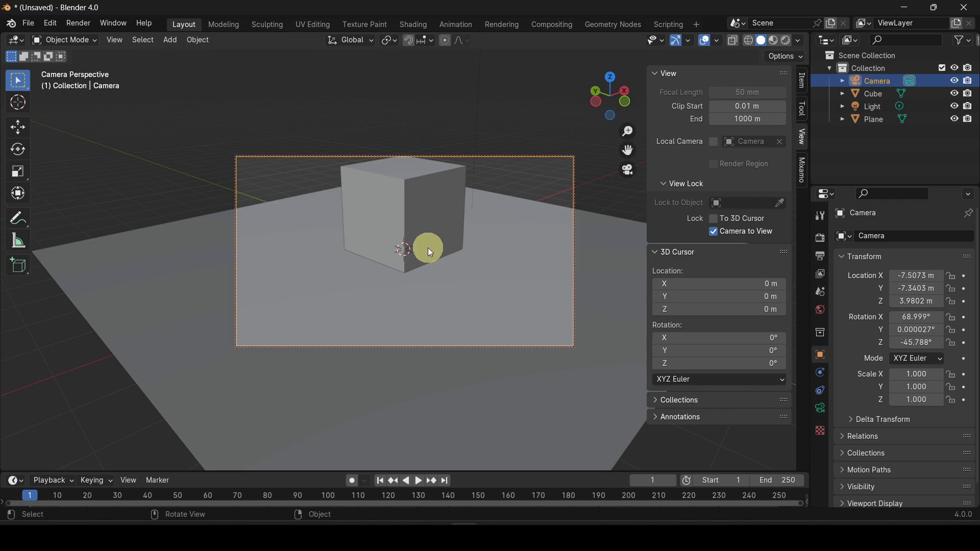
{"action": "key", "text": "KP_7"}
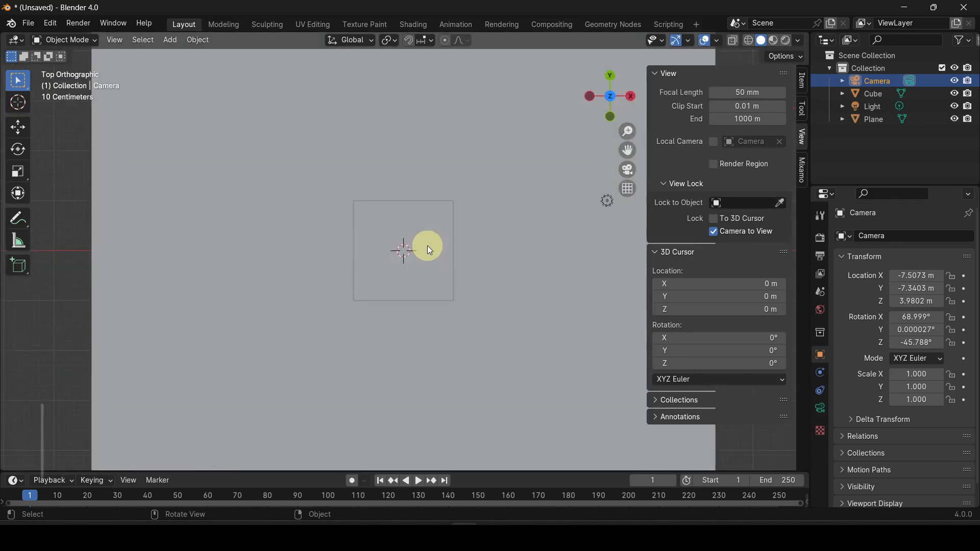
{"action": "scroll", "coordinate": [425, 252], "scroll_direction": "down", "scroll_amount": 2}
{"action": "scroll", "coordinate": [425, 252], "scroll_direction": "down", "scroll_amount": 2}
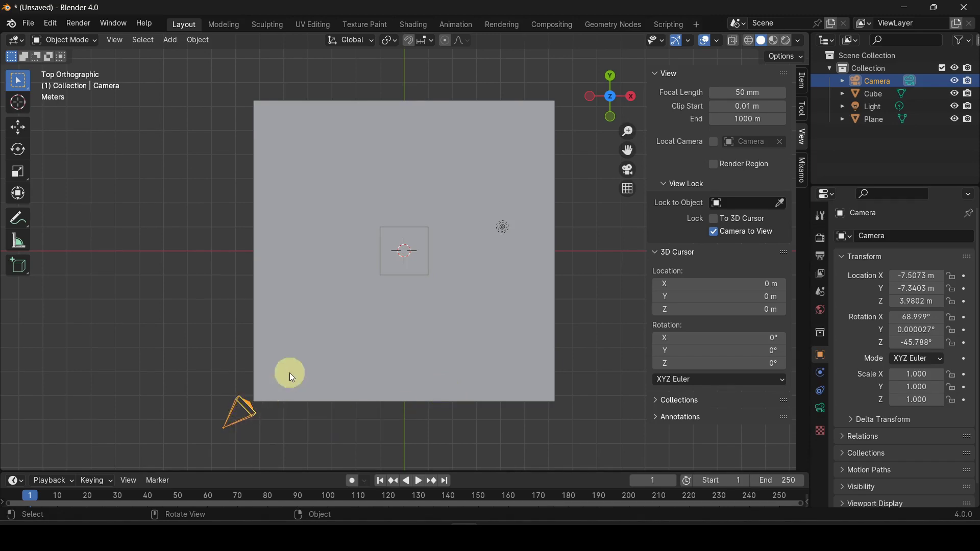
Reframe the cube through the camera, placing it at about X -7.8, Y -7.4, Z 3.4 m, and unlock the camera from the view
{"action": "key", "text": "KP_0"}
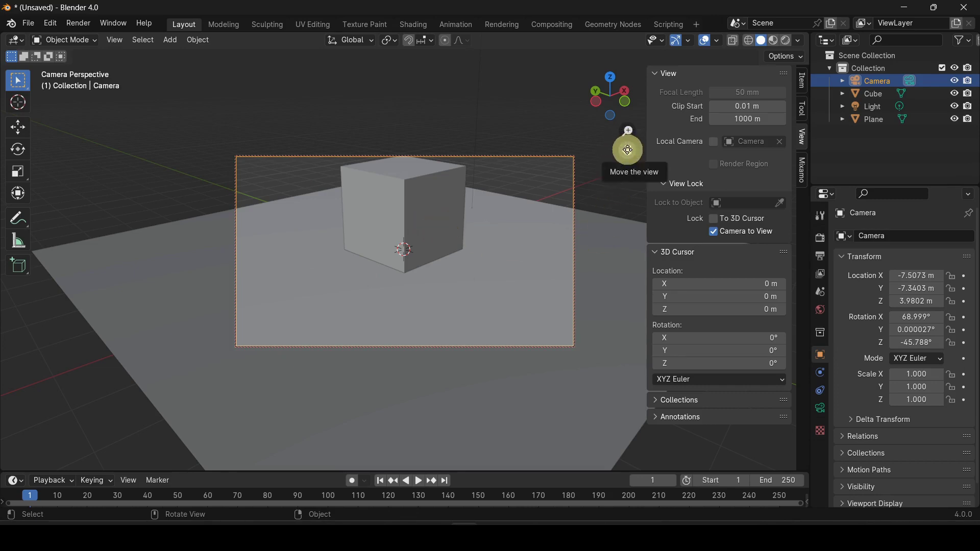
{"action": "left_click_drag", "start_coordinate": [628, 150], "coordinate": [442, 265]}
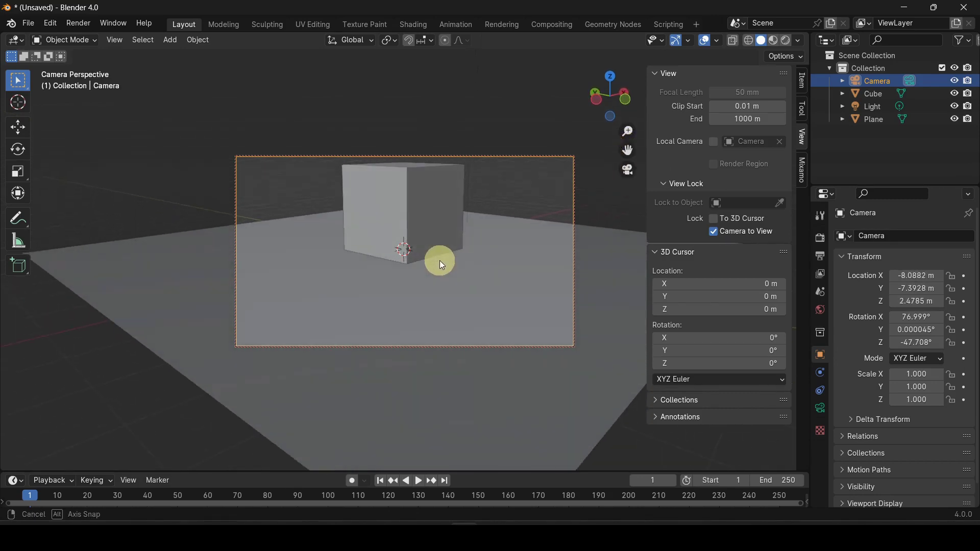
{"action": "left_click_drag", "start_coordinate": [628, 149], "coordinate": [626, 174]}
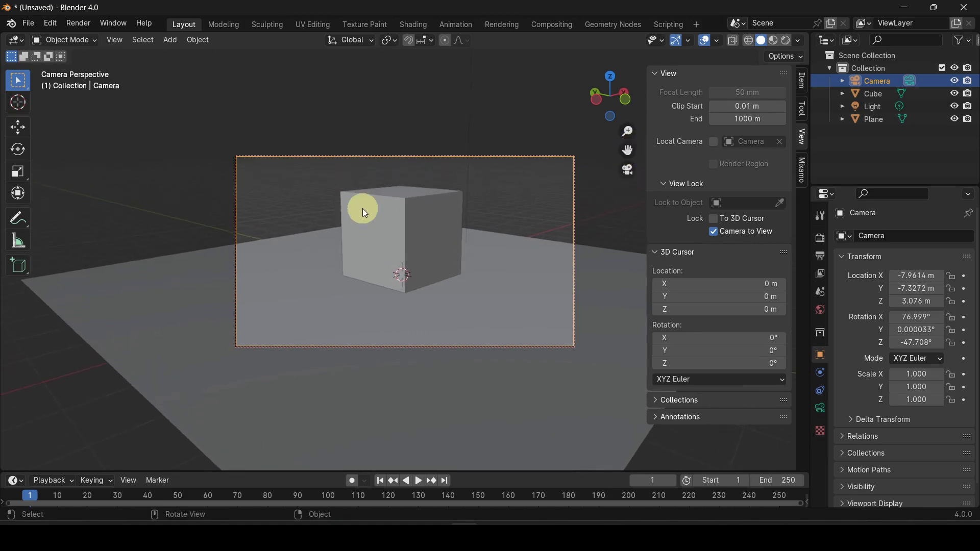
{"action": "middle_click_drag", "start_coordinate": [388, 240], "coordinate": [406, 259], "text": "shift"}
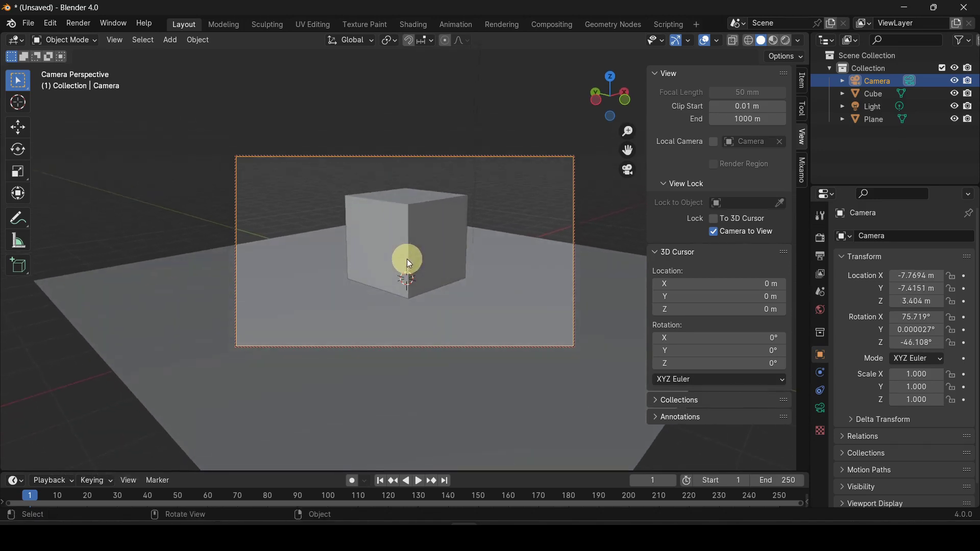
{"action": "left_click", "coordinate": [711, 232]}
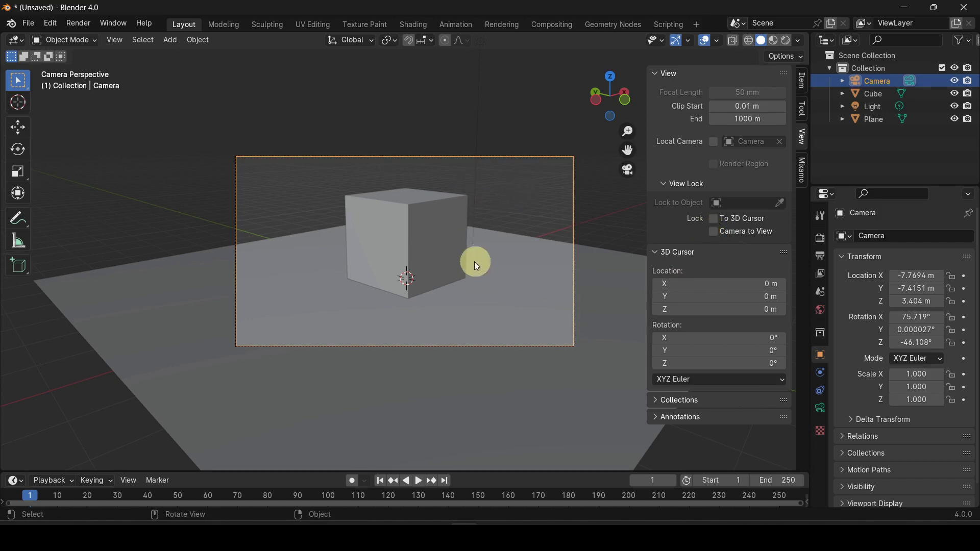
Select the light above the plane, show its light settings and enlarge the outliner area
{"action": "mouse_move", "coordinate": [474, 261]}
{"action": "middle_mouse_down"}
{"action": "mouse_move", "coordinate": [459, 275]}
{"action": "mouse_move", "coordinate": [463, 251]}
{"action": "middle_mouse_up"}
{"action": "scroll", "coordinate": [462, 250], "scroll_direction": "down", "scroll_amount": 5}
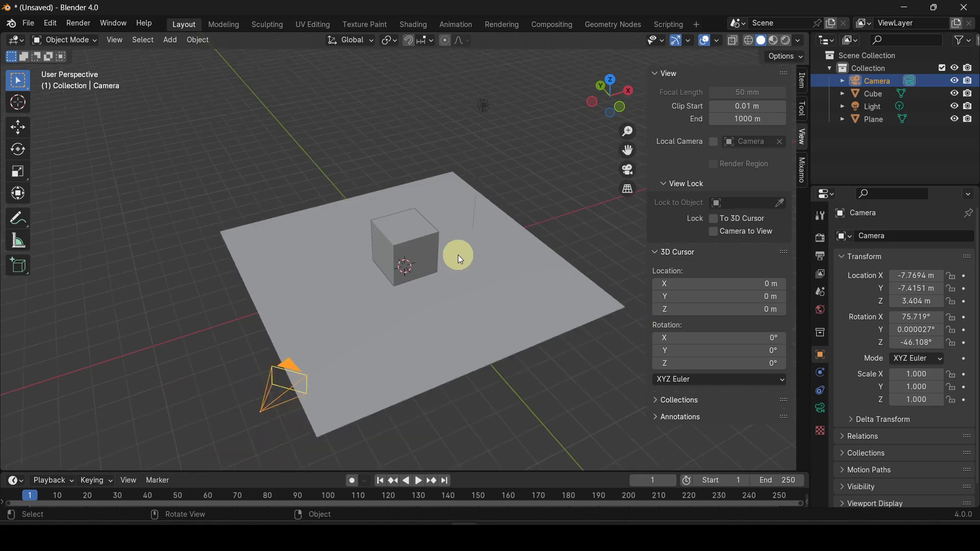
{"action": "scroll", "coordinate": [406, 233], "scroll_direction": "down", "scroll_amount": 3}
{"action": "middle_click_drag", "start_coordinate": [473, 314], "coordinate": [389, 313]}
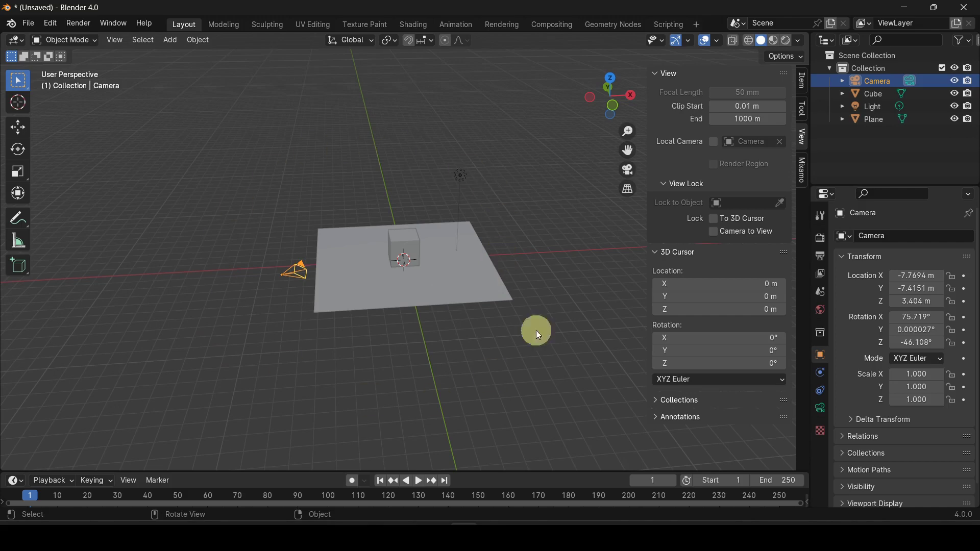
{"action": "left_click", "coordinate": [457, 175]}
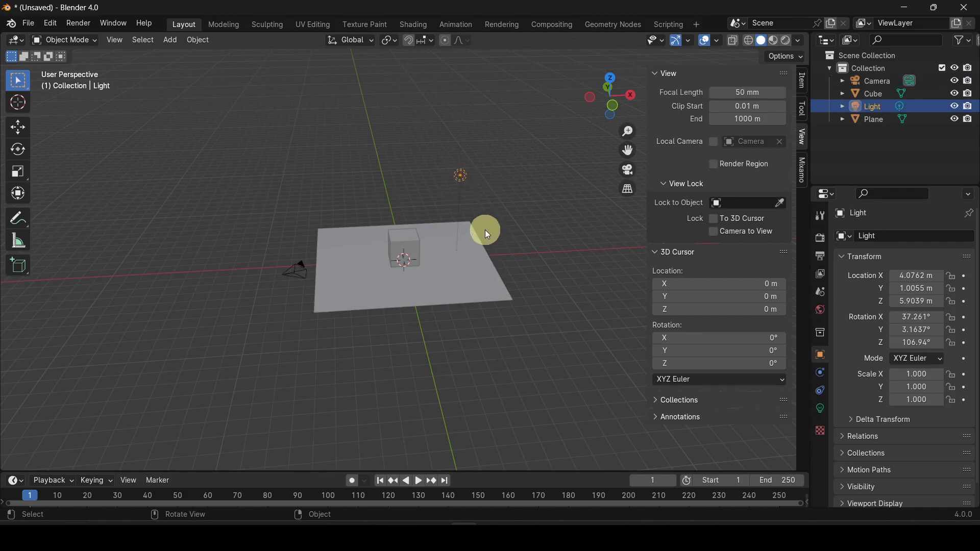
{"action": "left_click", "coordinate": [487, 203]}
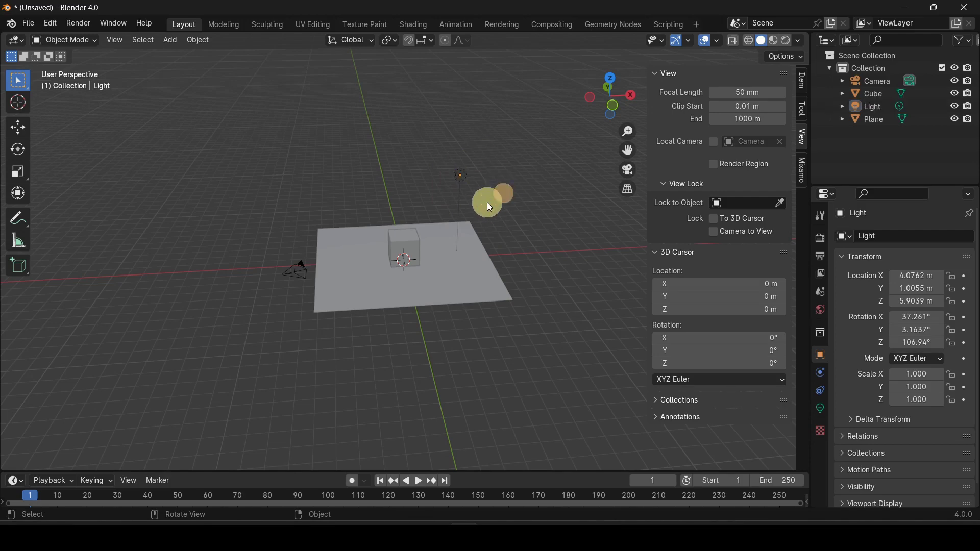
{"action": "left_click", "coordinate": [457, 174]}
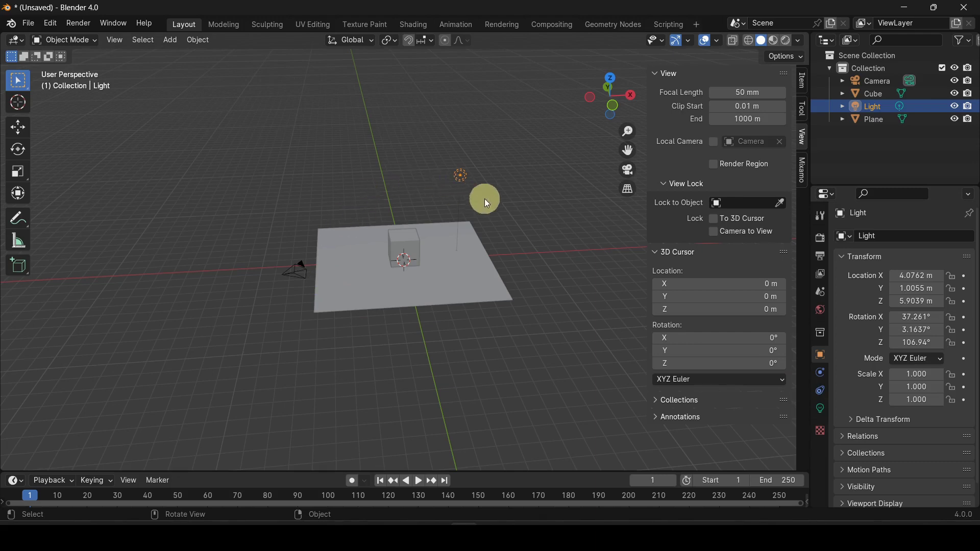
{"action": "left_click", "coordinate": [821, 411]}
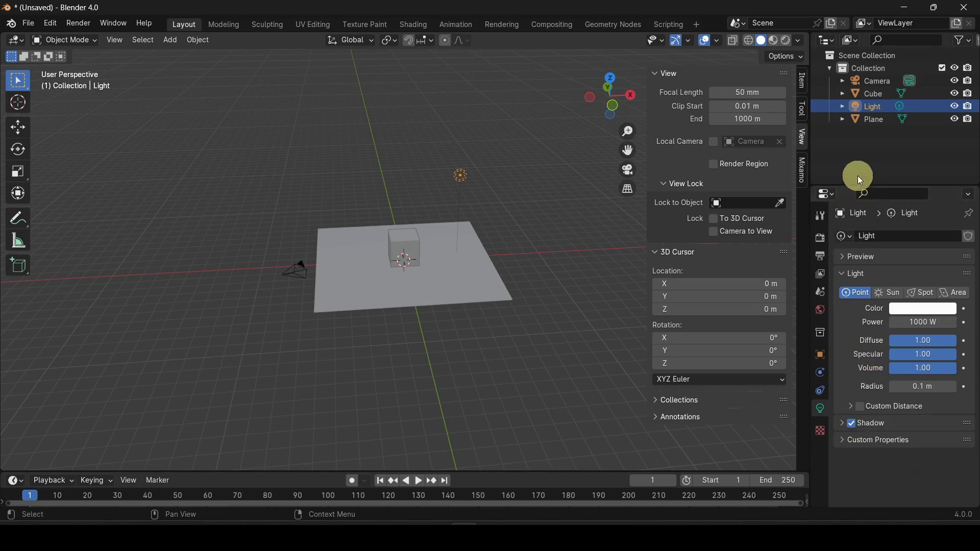
{"action": "left_click_drag", "start_coordinate": [849, 184], "coordinate": [848, 269]}
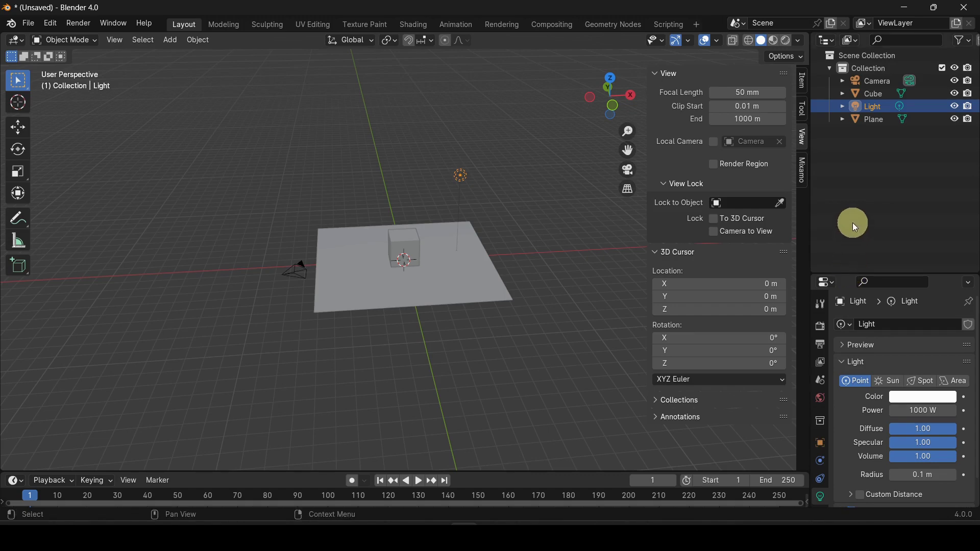
Try the Sun and Spot types on the selected light
{"action": "key", "text": "ctrl+alt"}
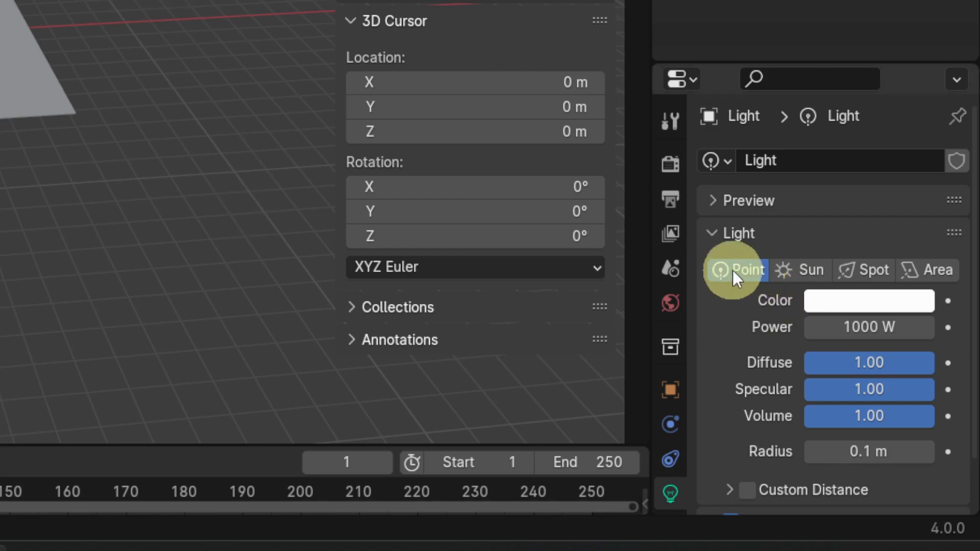
{"action": "left_click", "coordinate": [794, 268]}
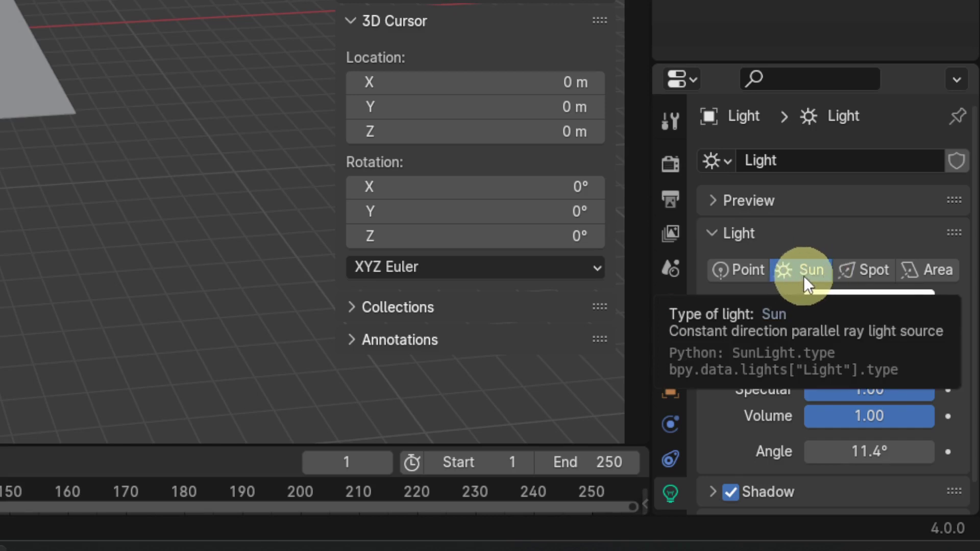
{"action": "left_click", "coordinate": [869, 270]}
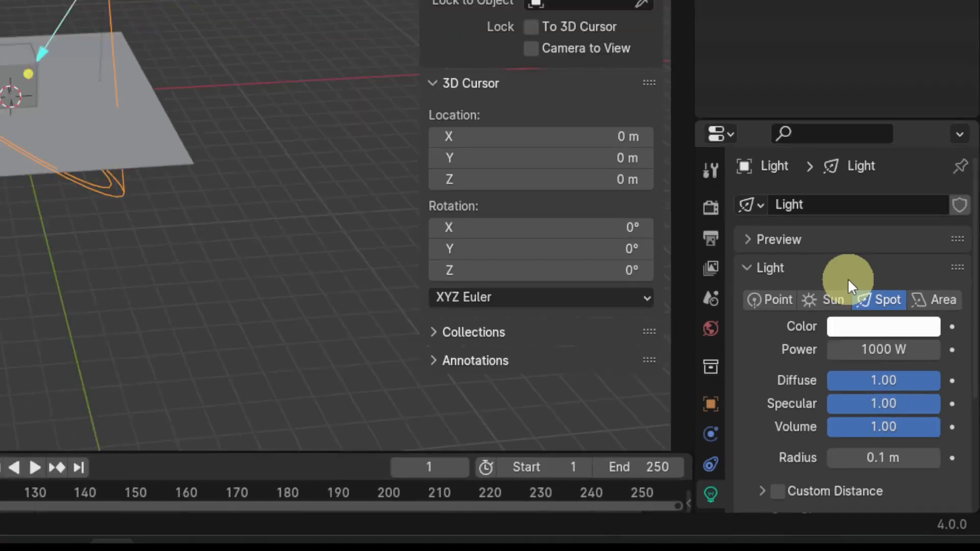
{"action": "key", "text": "ctrl+alt+minus"}
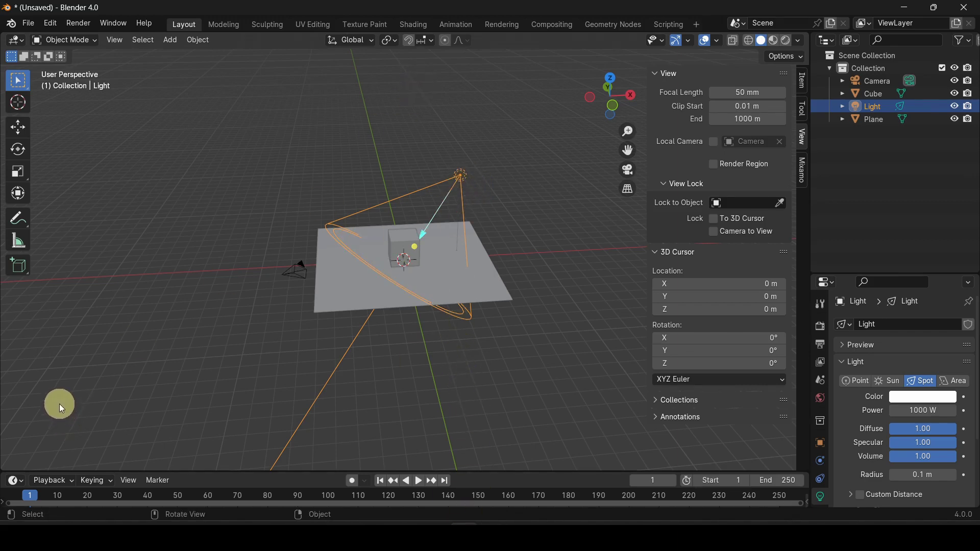
Change the light to a rectangular Area light and enlarge it to about 4.96 m in X and 4.66 m in Y
{"action": "left_click", "coordinate": [956, 382]}
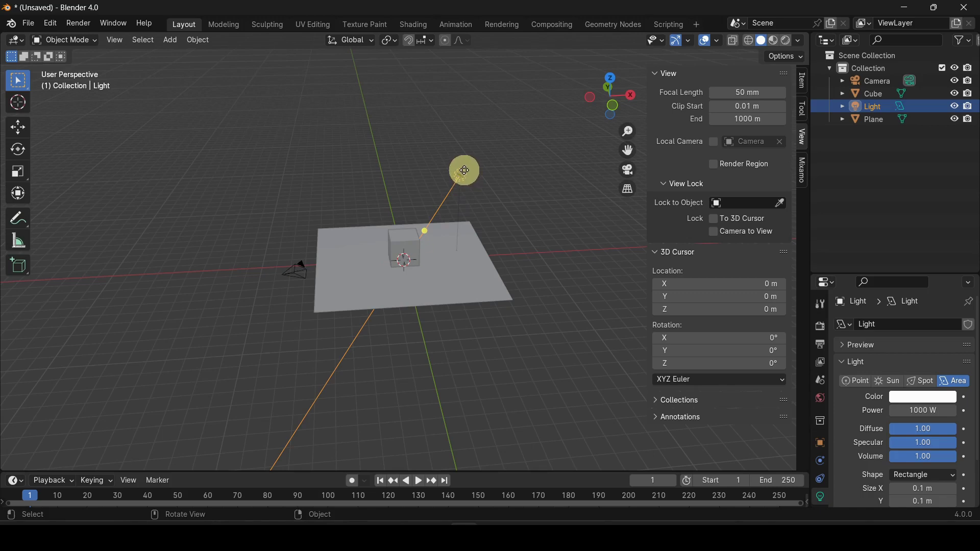
{"action": "left_click_drag", "start_coordinate": [465, 170], "coordinate": [470, 193]}
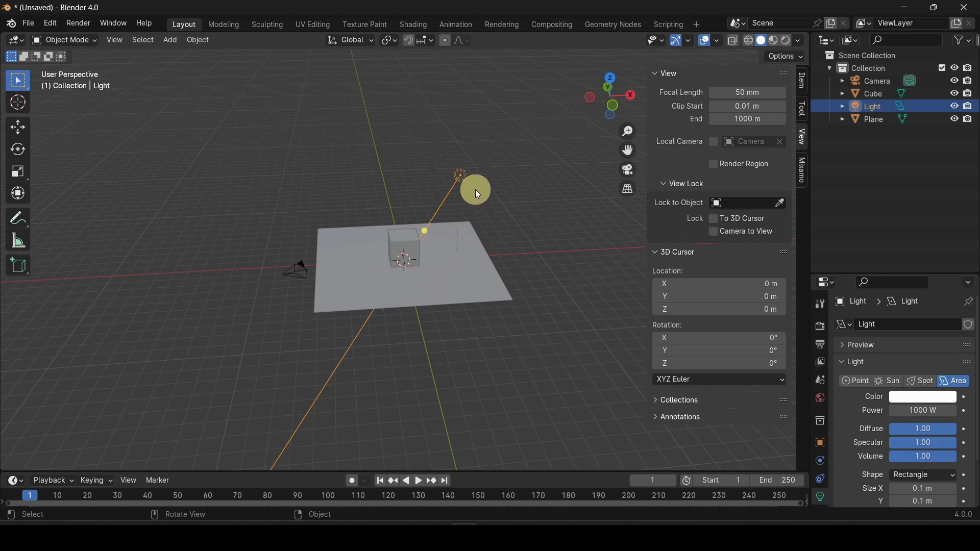
{"action": "scroll", "coordinate": [841, 421], "scroll_direction": "down", "scroll_amount": 3}
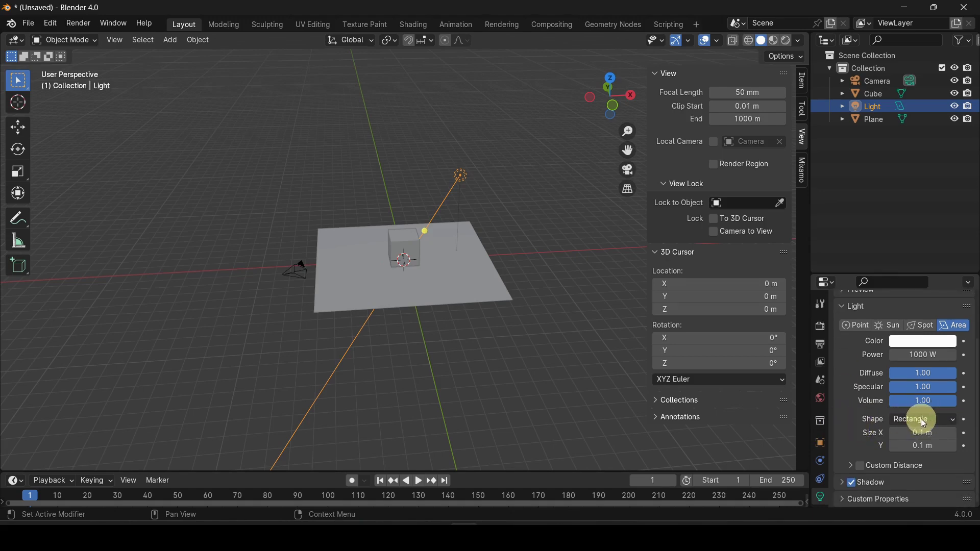
{"action": "left_click_drag", "start_coordinate": [922, 430], "coordinate": [390, 132]}
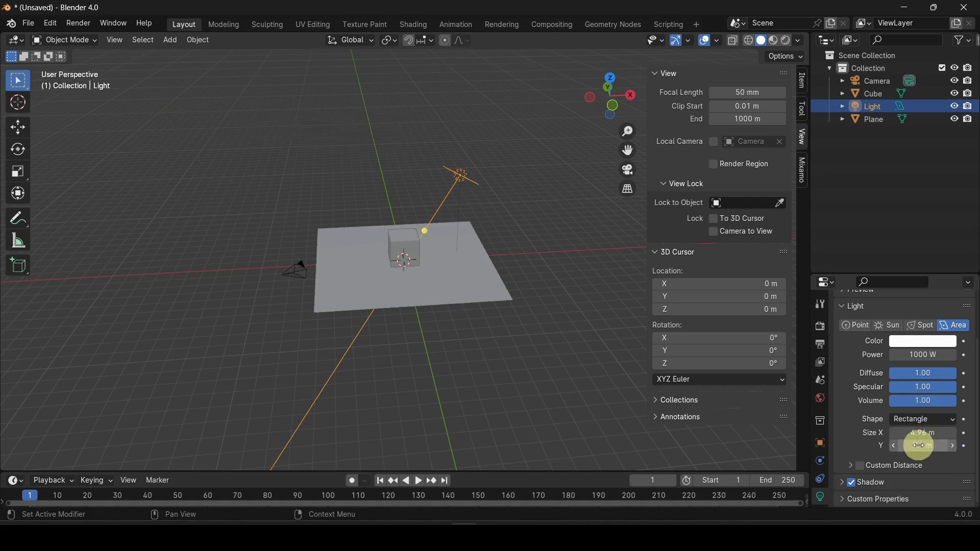
{"action": "left_click_drag", "start_coordinate": [919, 445], "coordinate": [378, 147]}
{"action": "middle_click_drag", "start_coordinate": [534, 262], "coordinate": [455, 250]}
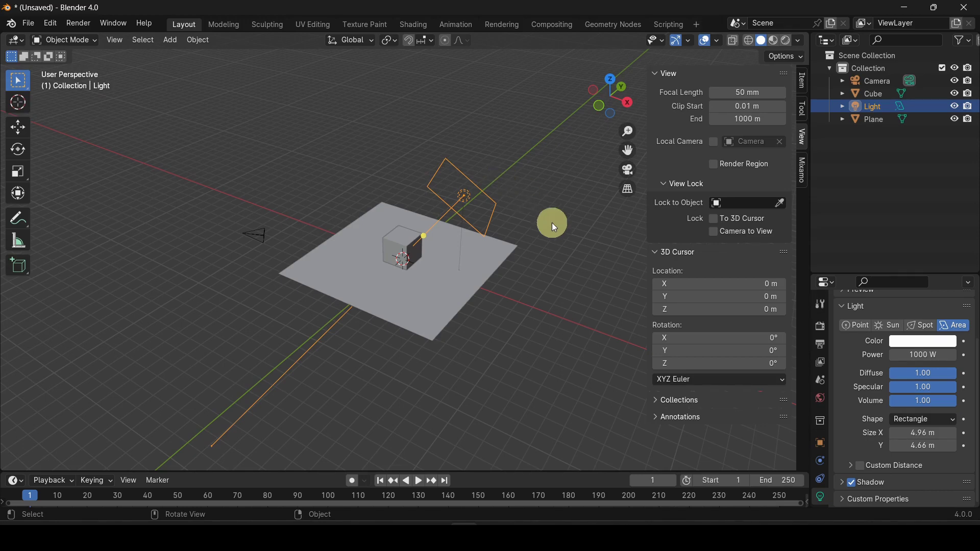
Change the light's type to Sun, hide the viewport sidebar and deselect the light
{"action": "left_click", "coordinate": [890, 324]}
{"action": "key", "text": "n"}
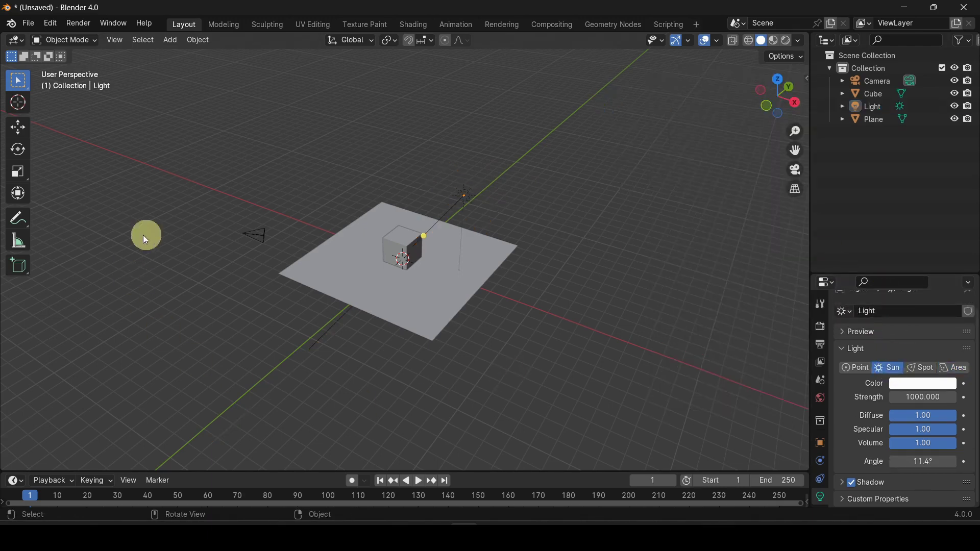
{"action": "left_click", "coordinate": [464, 196]}
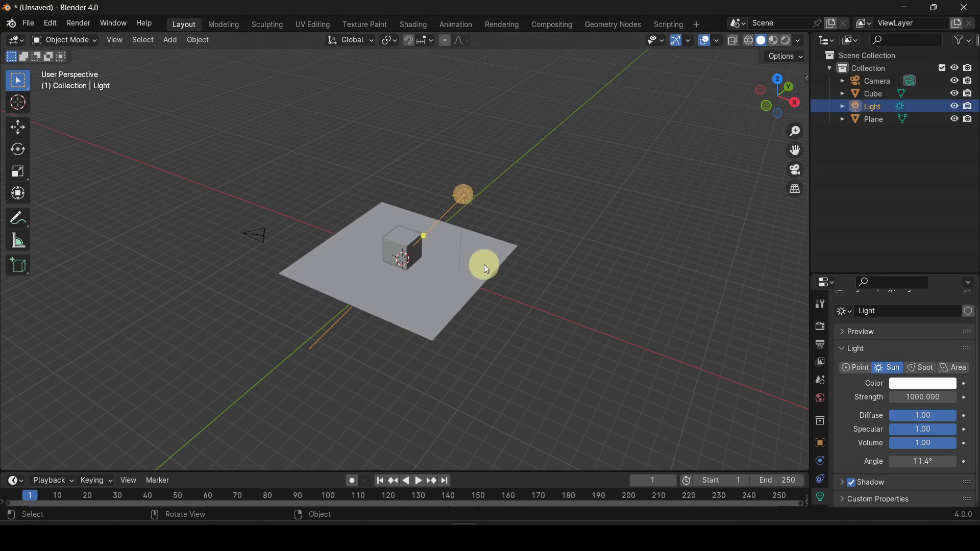
{"action": "left_click", "coordinate": [545, 219]}
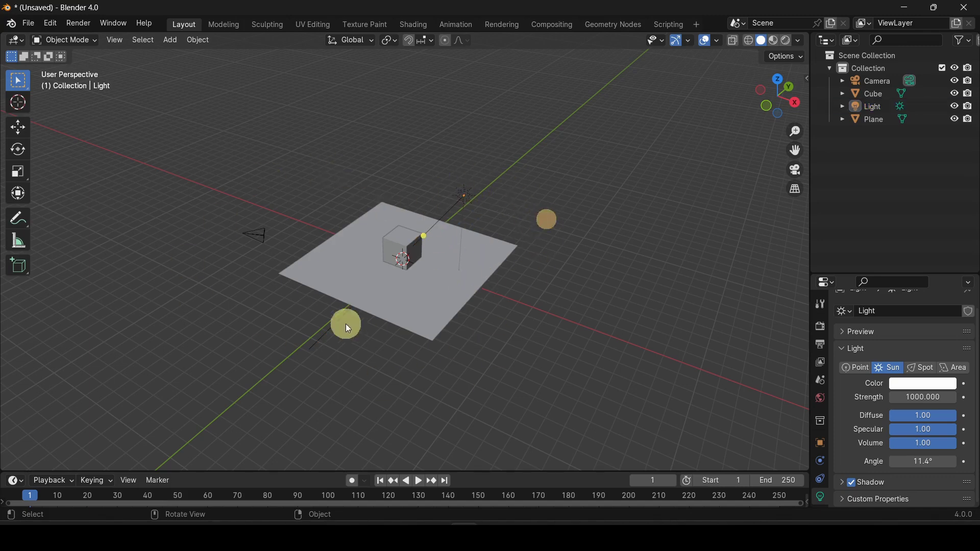
Add a second camera and move it about -7.16 m in X, 0.36 m in Y and 6.4 m in Z
{"action": "key", "text": "shift"}
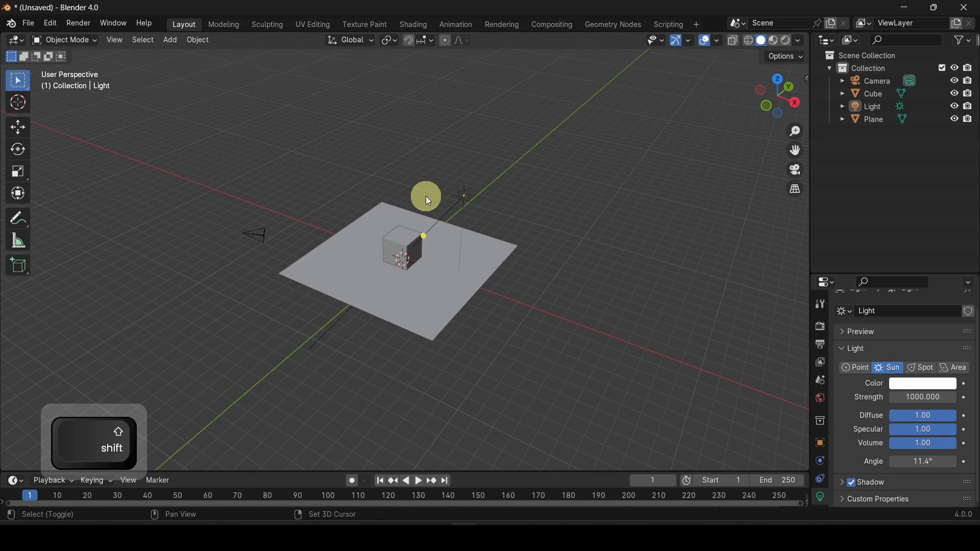
{"action": "key", "text": "shift+a"}
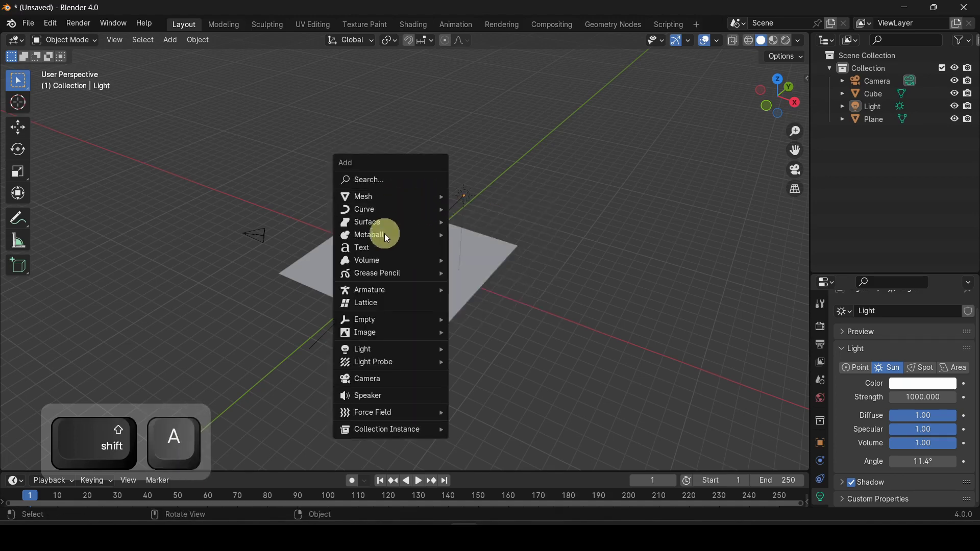
{"action": "left_click", "coordinate": [375, 378]}
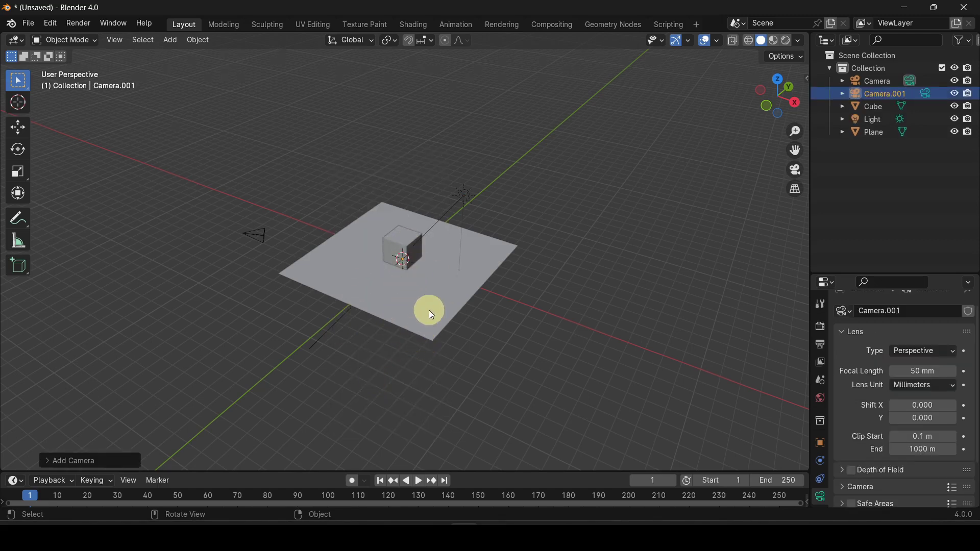
{"action": "key", "text": "g"}
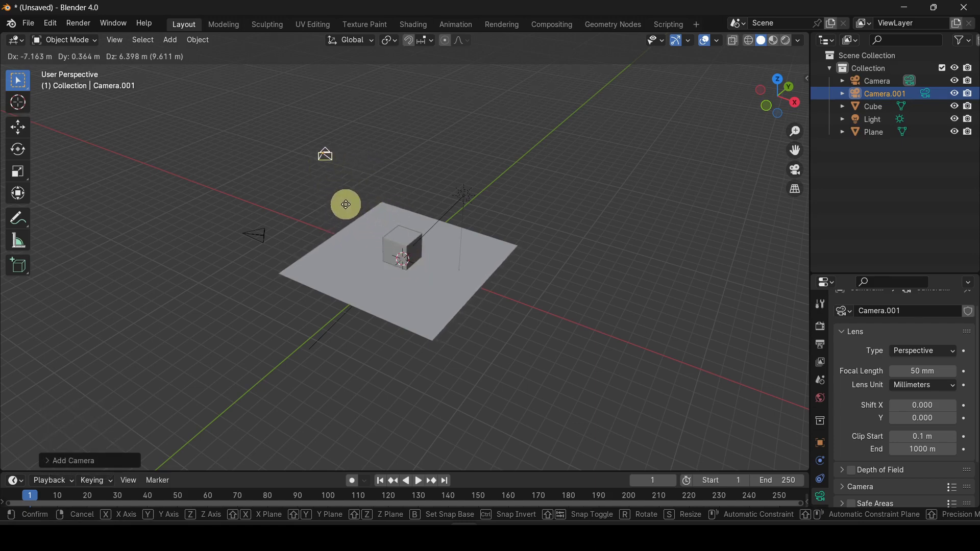
{"action": "left_click", "coordinate": [346, 204]}
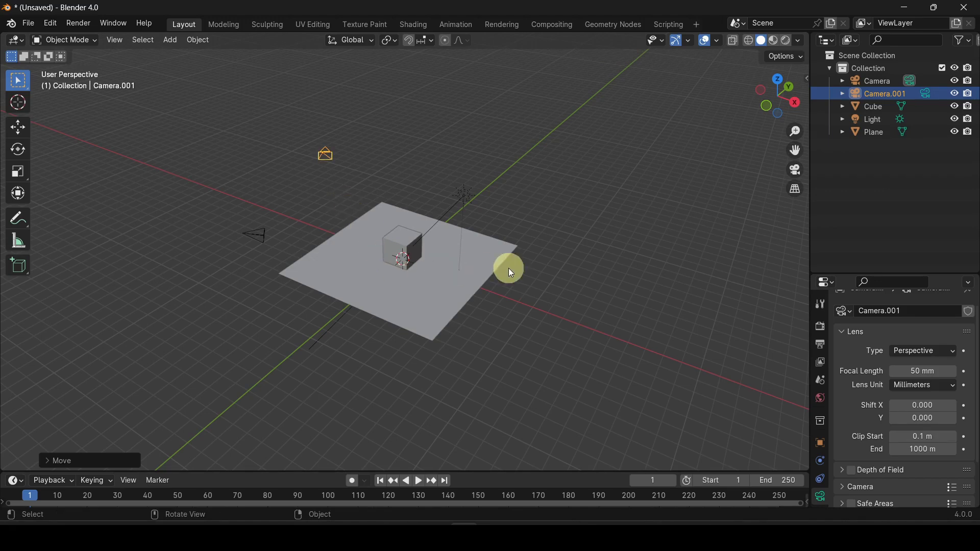
Add a Point light and move it up and away from the cube, beyond the sun light
{"action": "key", "text": "shift+a"}
{"action": "mouse_move", "coordinate": [469, 237]}
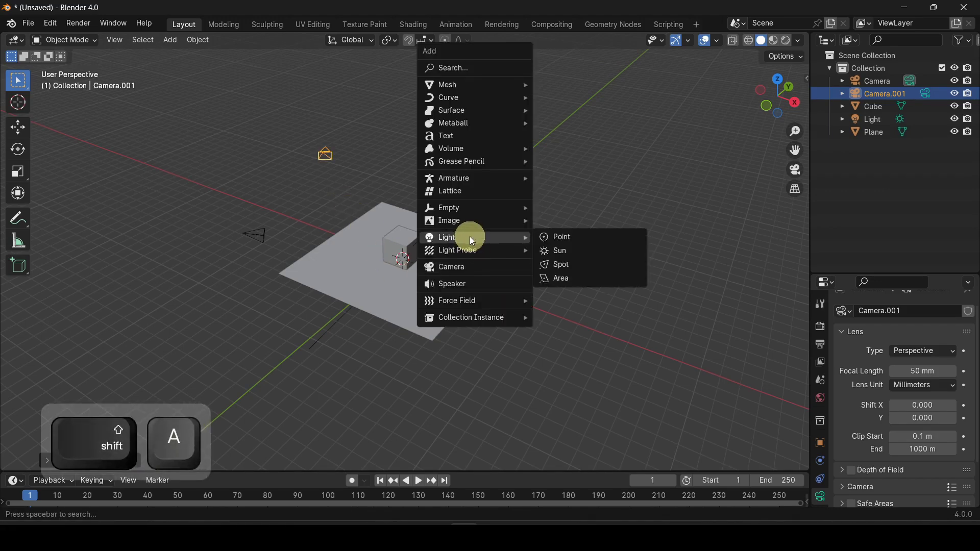
{"action": "left_click", "coordinate": [582, 238]}
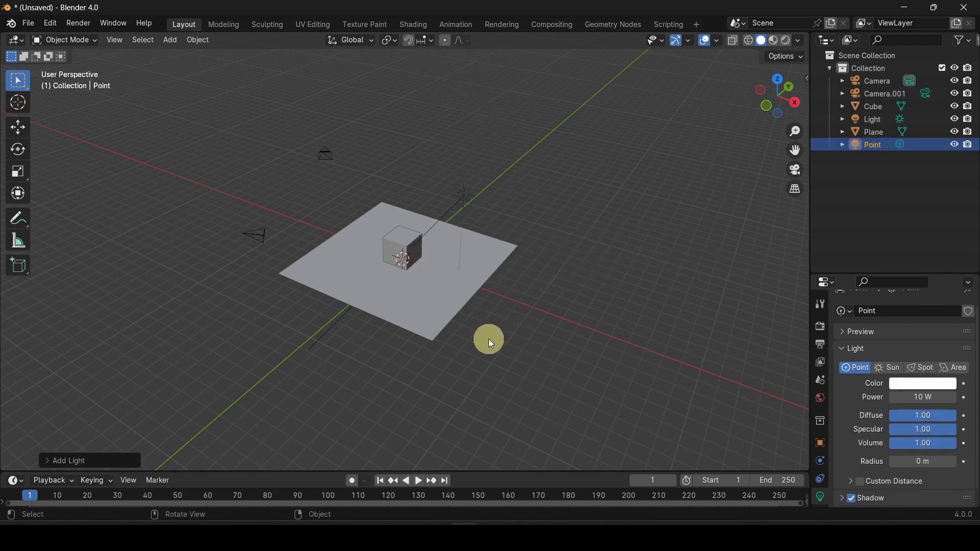
{"action": "key", "text": "g"}
{"action": "left_click", "coordinate": [628, 274]}
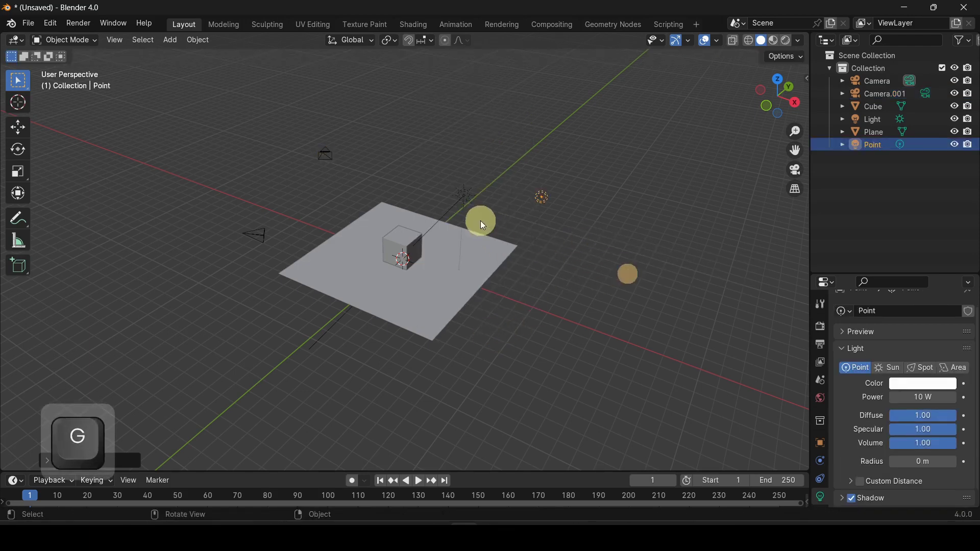
Select the lights and cameras in turn, deselect everything and look through the original camera
{"action": "left_click", "coordinate": [464, 196]}
{"action": "left_click", "coordinate": [542, 197]}
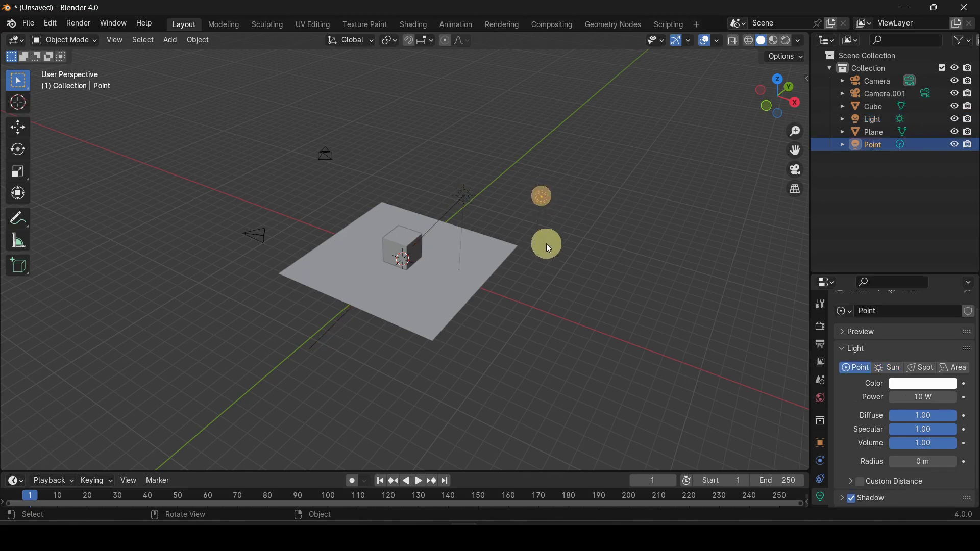
{"action": "left_click", "coordinate": [325, 154]}
{"action": "left_click", "coordinate": [250, 237]}
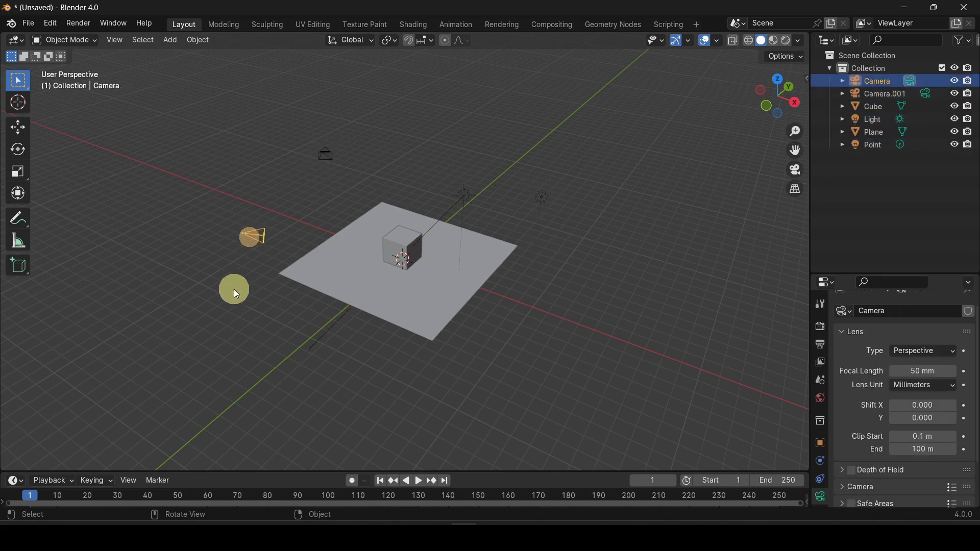
{"action": "left_click", "coordinate": [234, 288]}
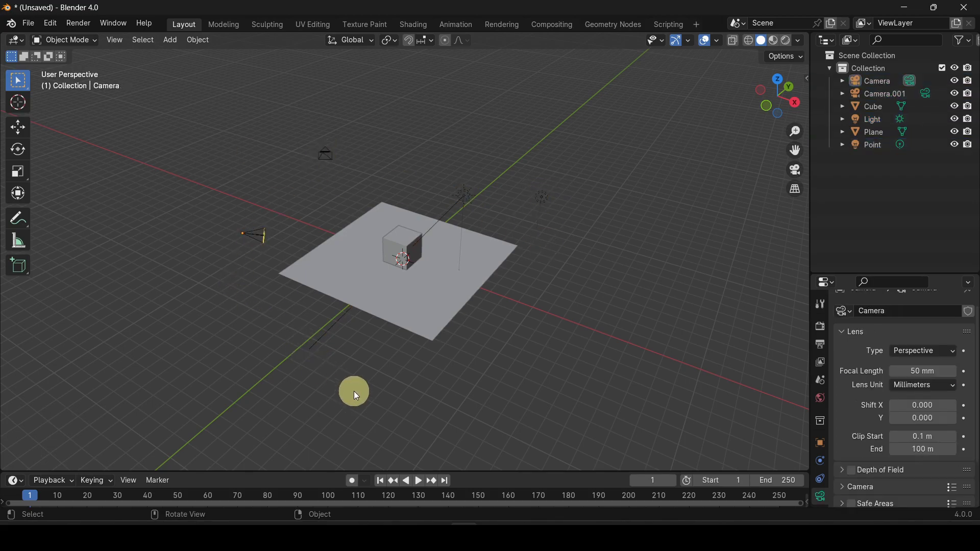
{"action": "key", "text": "KP_0"}
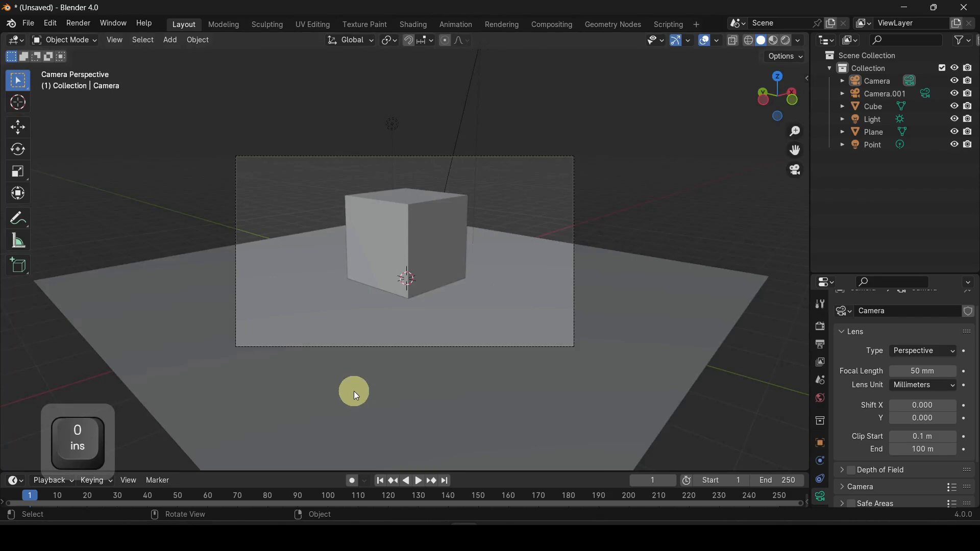
Make the second camera the scene's active camera
{"action": "middle_click_drag", "start_coordinate": [466, 210], "coordinate": [393, 250]}
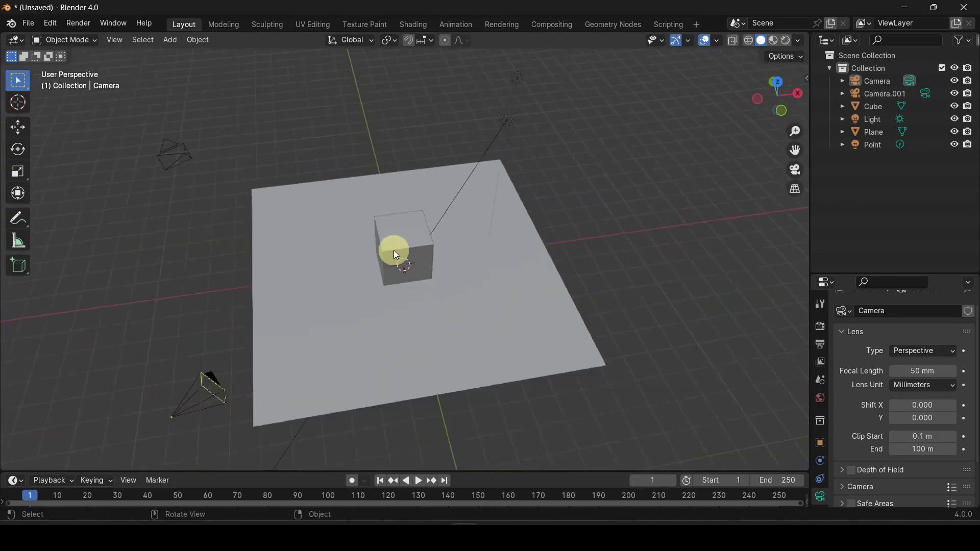
{"action": "scroll", "coordinate": [393, 250], "scroll_direction": "down", "scroll_amount": 4}
{"action": "left_click", "coordinate": [300, 206]}
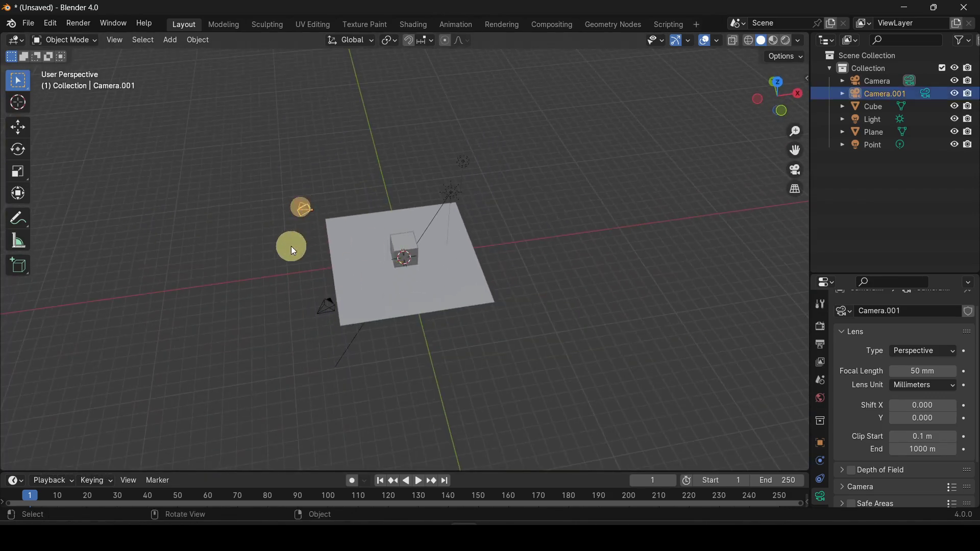
{"action": "right_click", "coordinate": [303, 209]}
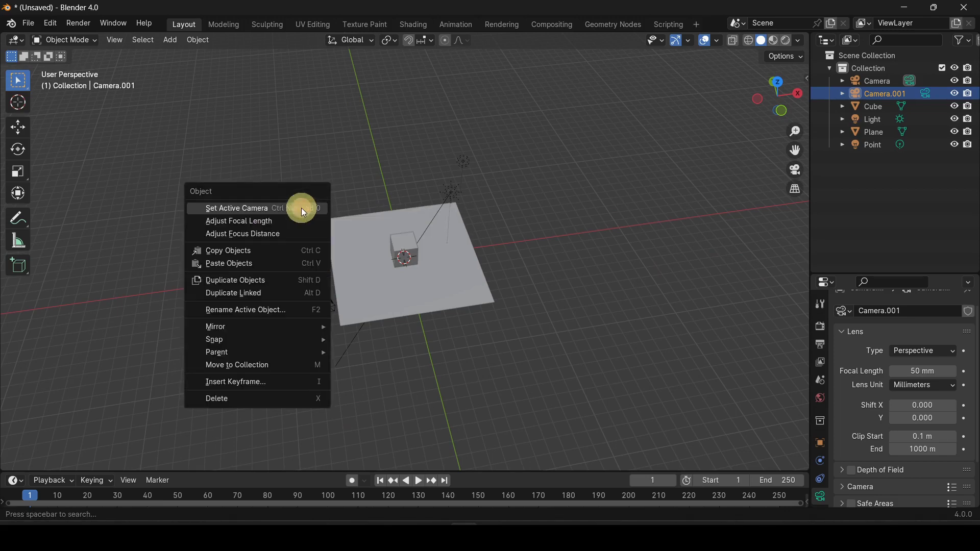
{"action": "left_click", "coordinate": [269, 208]}
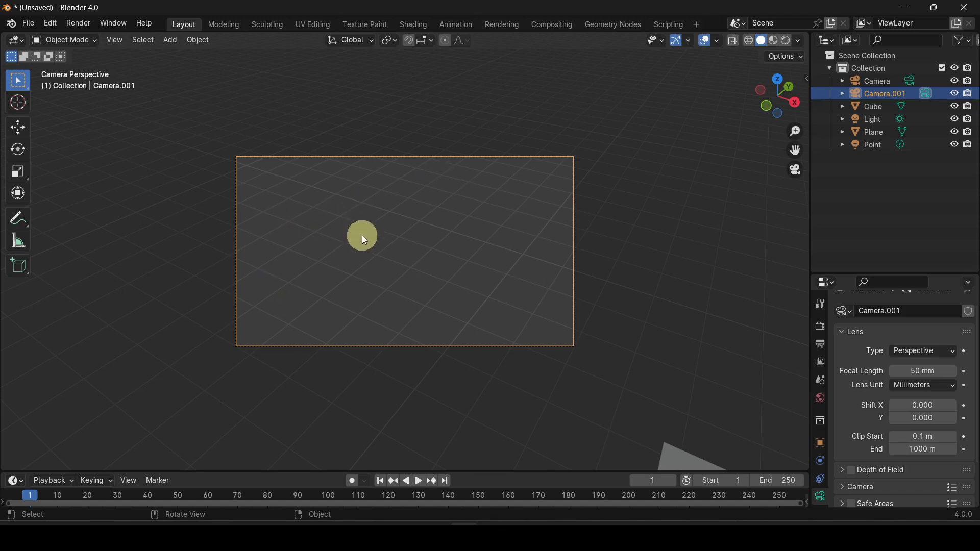
Make the original camera, the one aimed at the cube, the active camera again
{"action": "middle_click_drag", "start_coordinate": [362, 235], "coordinate": [418, 363]}
{"action": "scroll", "coordinate": [376, 258], "scroll_direction": "down", "scroll_amount": 3}
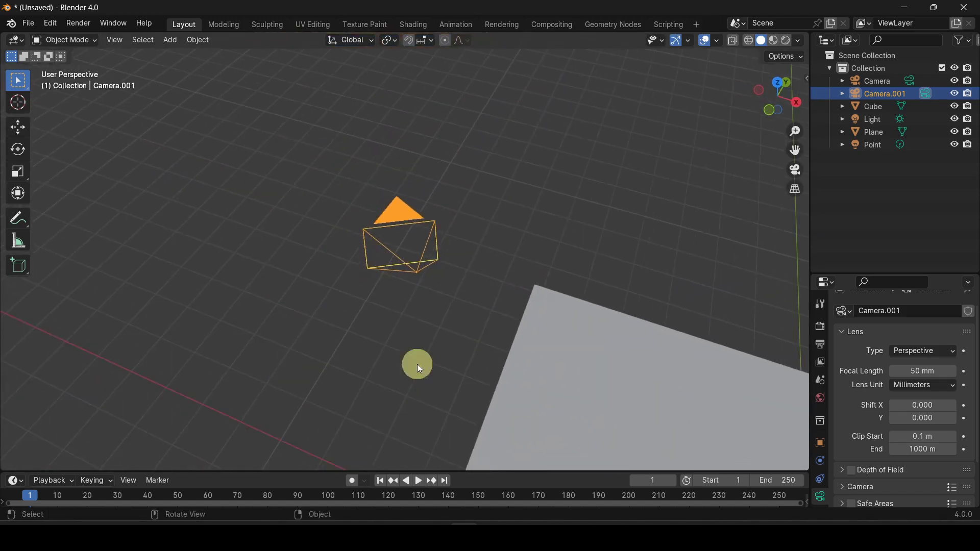
{"action": "scroll", "coordinate": [376, 241], "scroll_direction": "down", "scroll_amount": 3}
{"action": "middle_click_drag", "start_coordinate": [376, 240], "coordinate": [384, 275]}
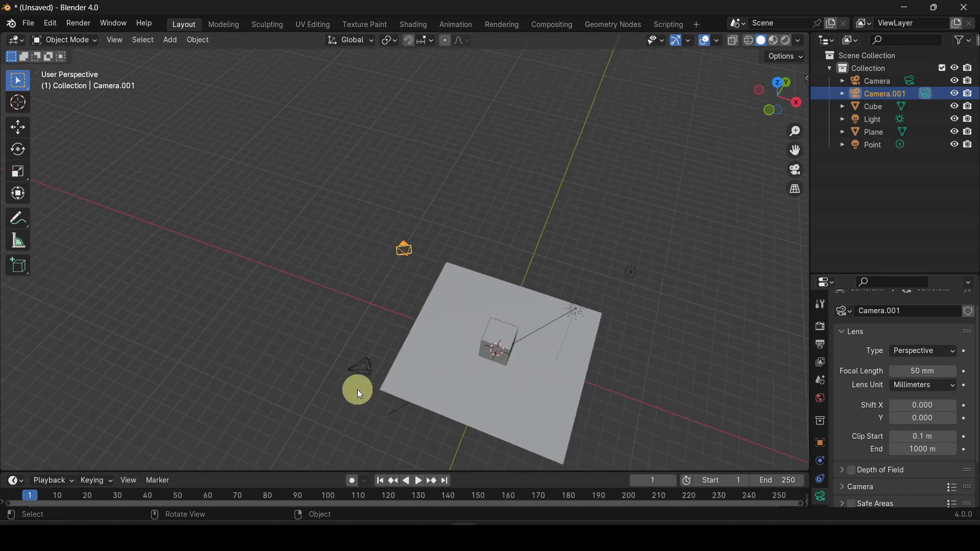
{"action": "left_click", "coordinate": [356, 371]}
{"action": "right_click", "coordinate": [355, 370]}
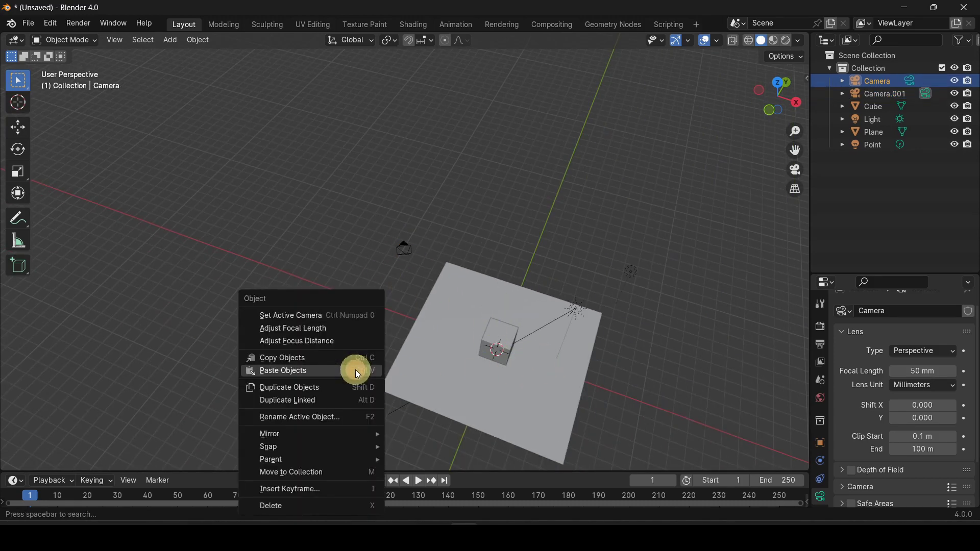
{"action": "left_click", "coordinate": [309, 315]}
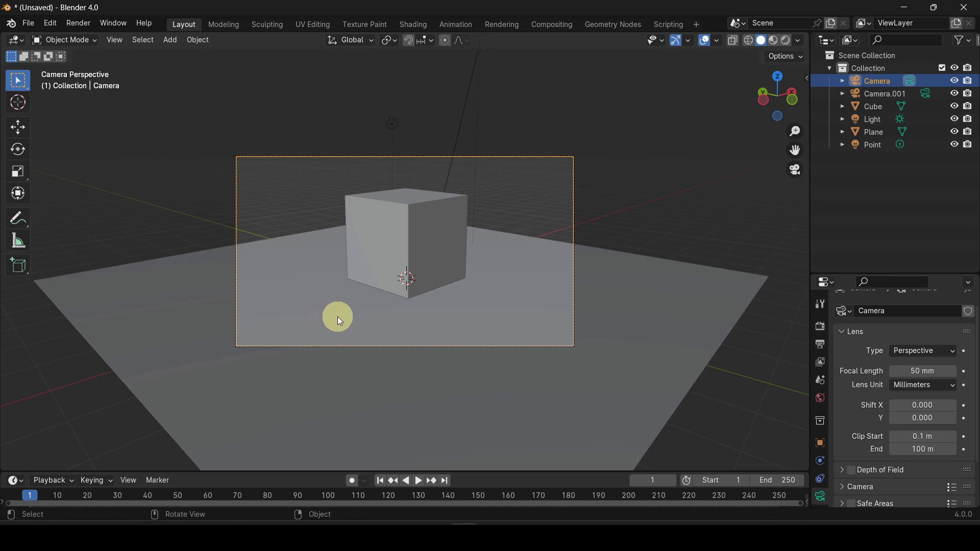
Delete the added Point light beside the sun light
{"action": "scroll", "coordinate": [350, 322], "scroll_direction": "down", "scroll_amount": 4}
{"action": "middle_click_drag", "start_coordinate": [461, 251], "coordinate": [452, 272]}
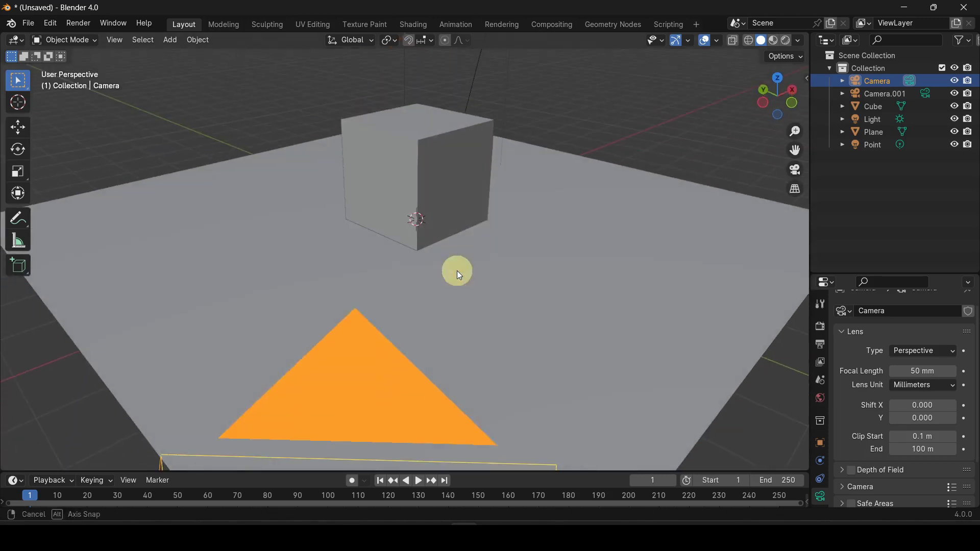
{"action": "scroll", "coordinate": [441, 273], "scroll_direction": "down", "scroll_amount": 6}
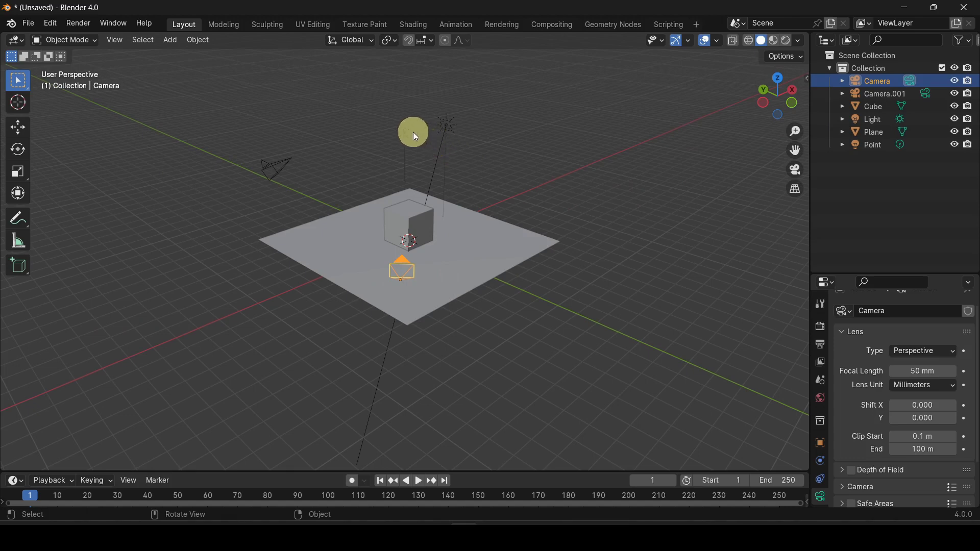
{"action": "left_click", "coordinate": [448, 128]}
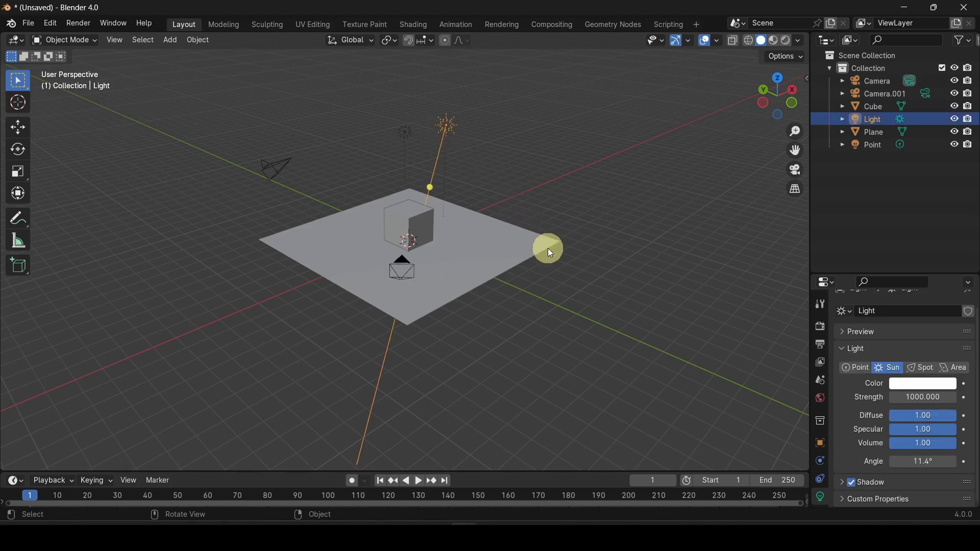
{"action": "left_click", "coordinate": [404, 141]}
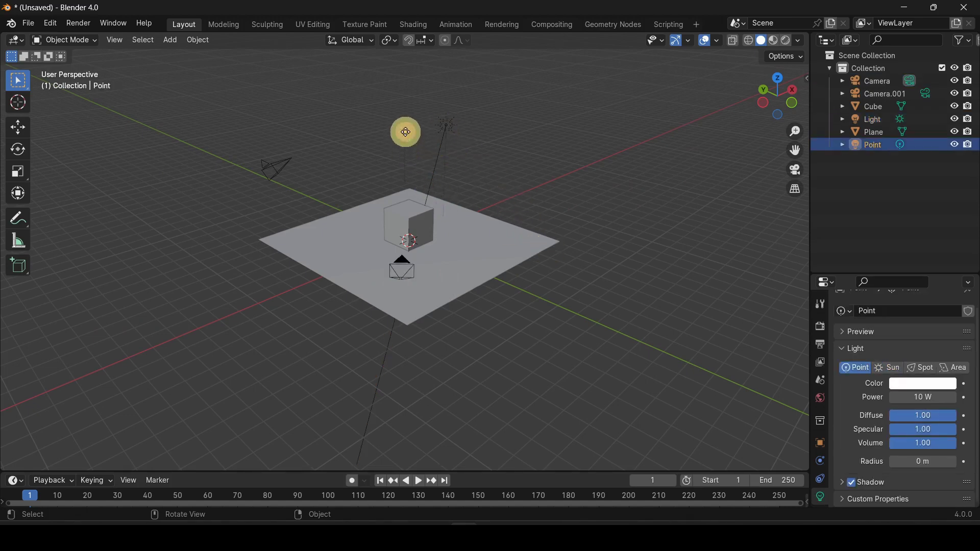
{"action": "key", "text": "Delete"}
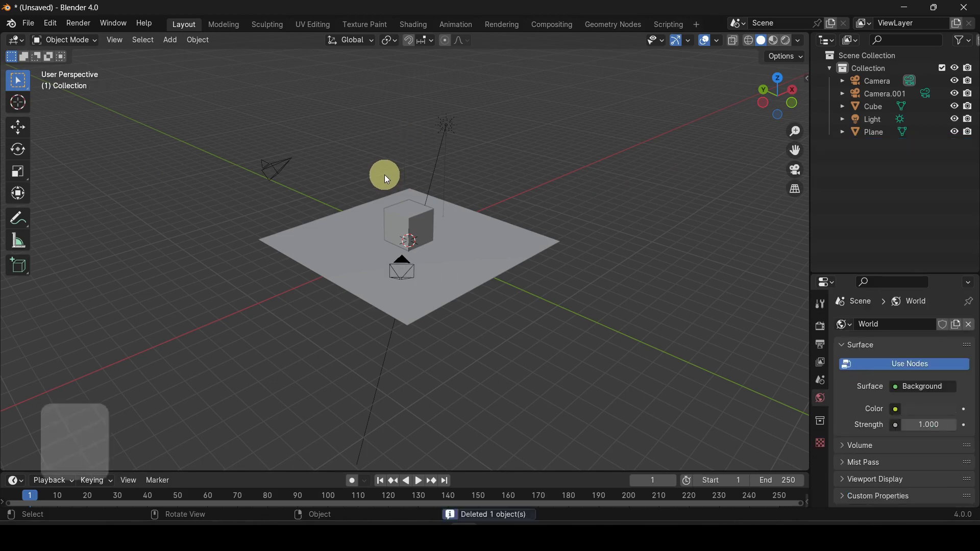
In the right orthographic view, rotate the sun light to slant toward positive Y and move it about 5.4 m in negative Y
{"action": "left_click", "coordinate": [445, 130]}
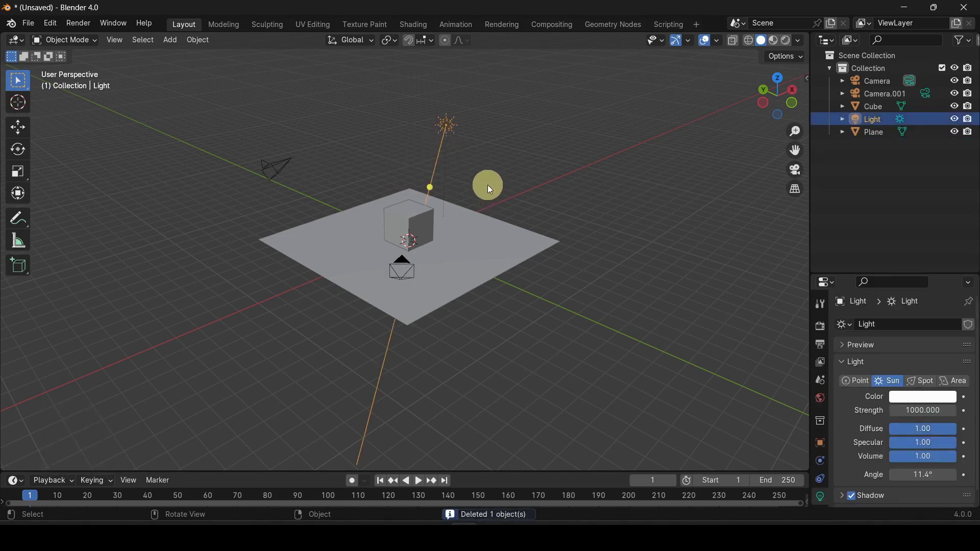
{"action": "key", "text": "KP_3"}
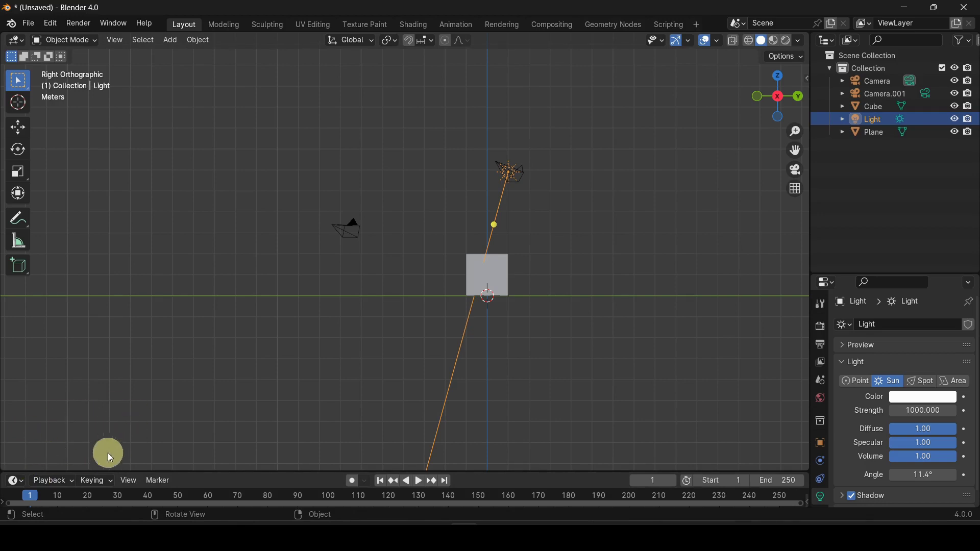
{"action": "scroll", "coordinate": [542, 210], "scroll_direction": "up", "scroll_amount": 2}
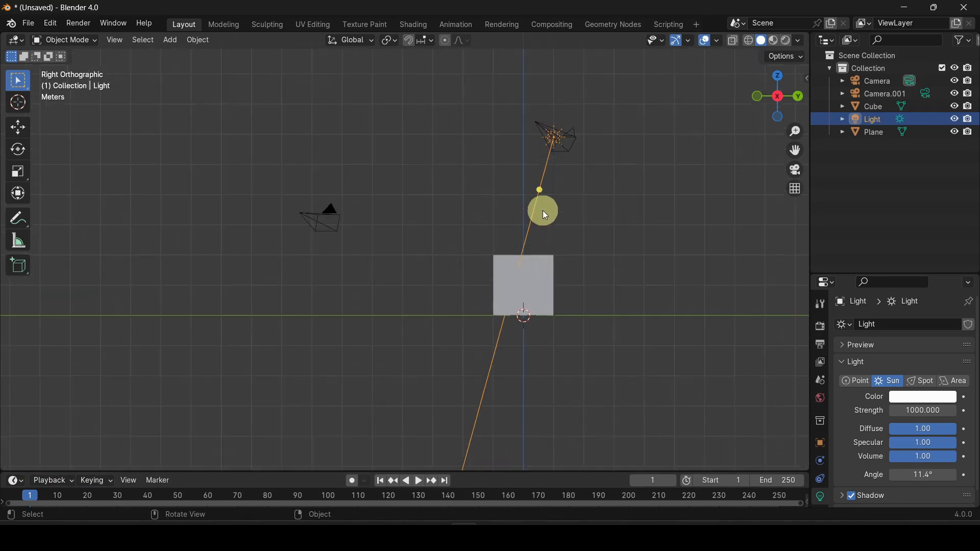
{"action": "middle_click_drag", "start_coordinate": [566, 221], "coordinate": [491, 247], "text": "shift"}
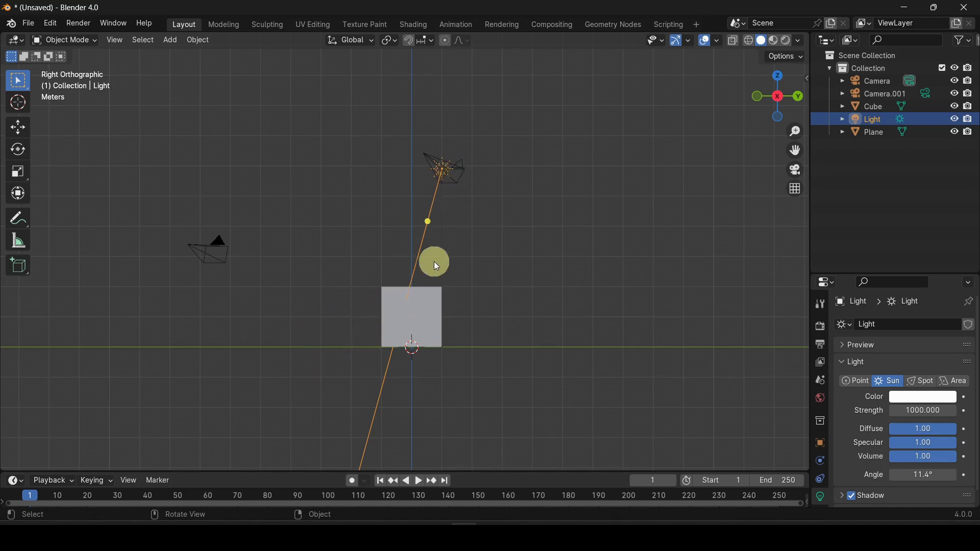
{"action": "key", "text": "r"}
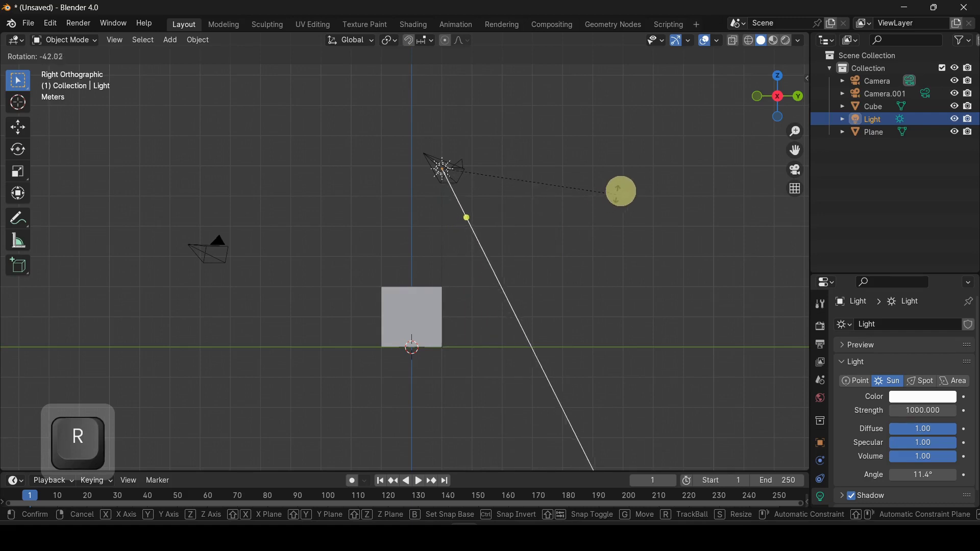
{"action": "left_click", "coordinate": [625, 189]}
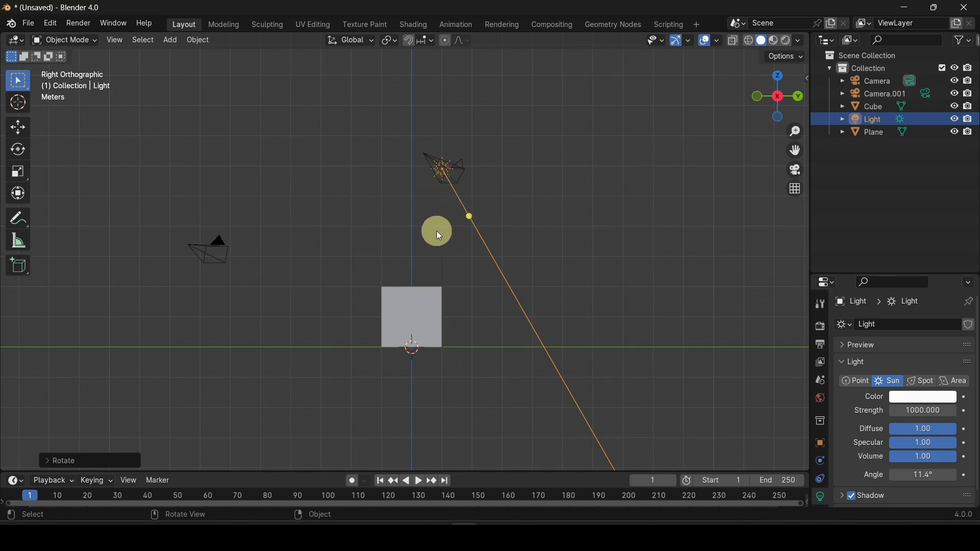
{"action": "key", "text": "g"}
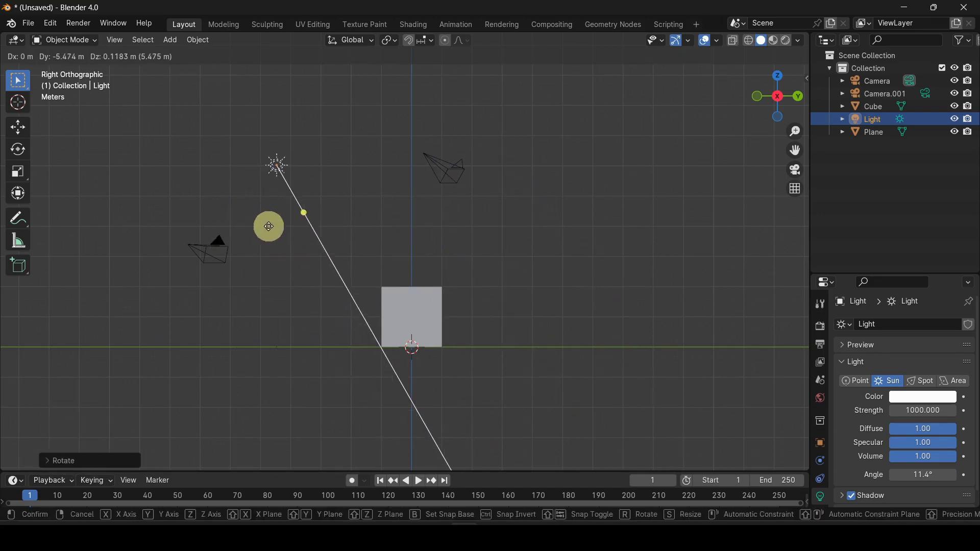
{"action": "left_click", "coordinate": [272, 225]}
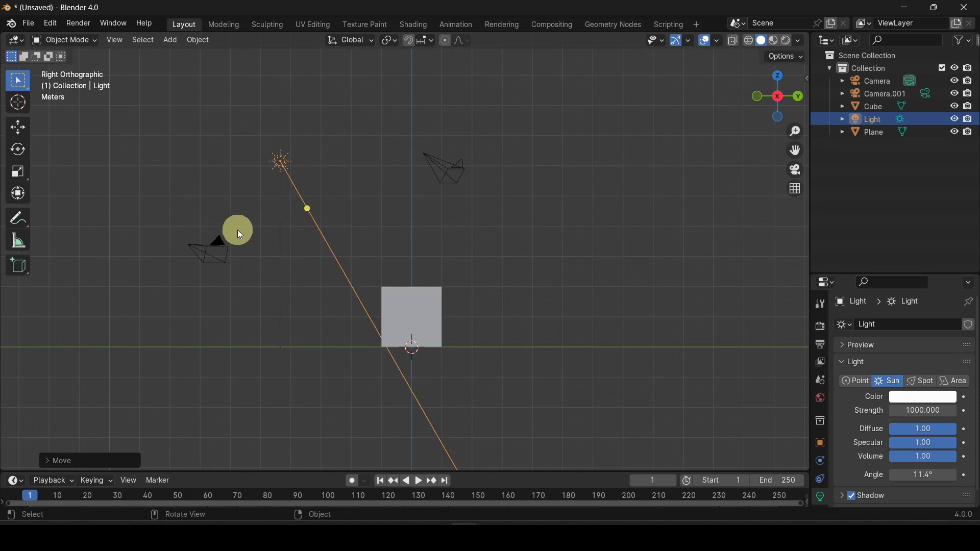
Delete the second camera above the cube
{"action": "left_click", "coordinate": [451, 169]}
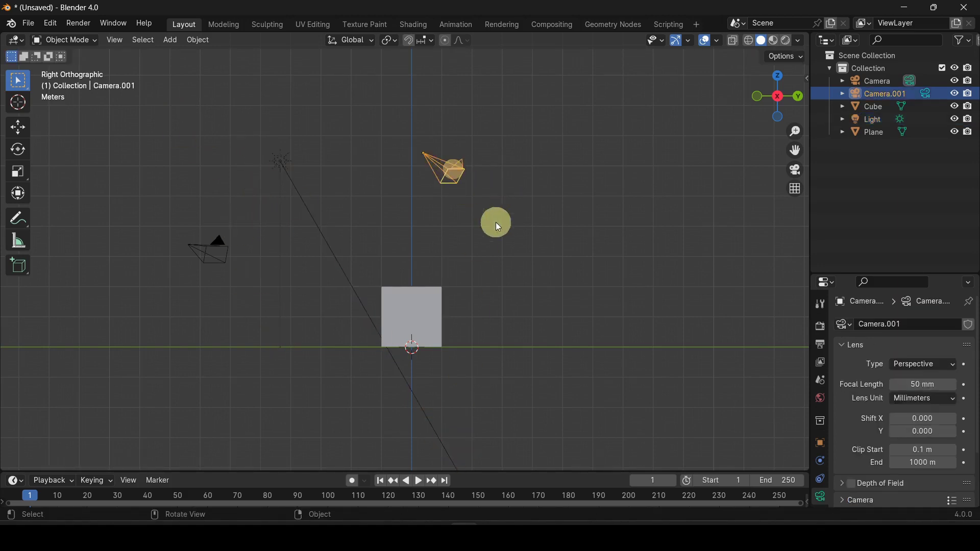
{"action": "key", "text": "Delete"}
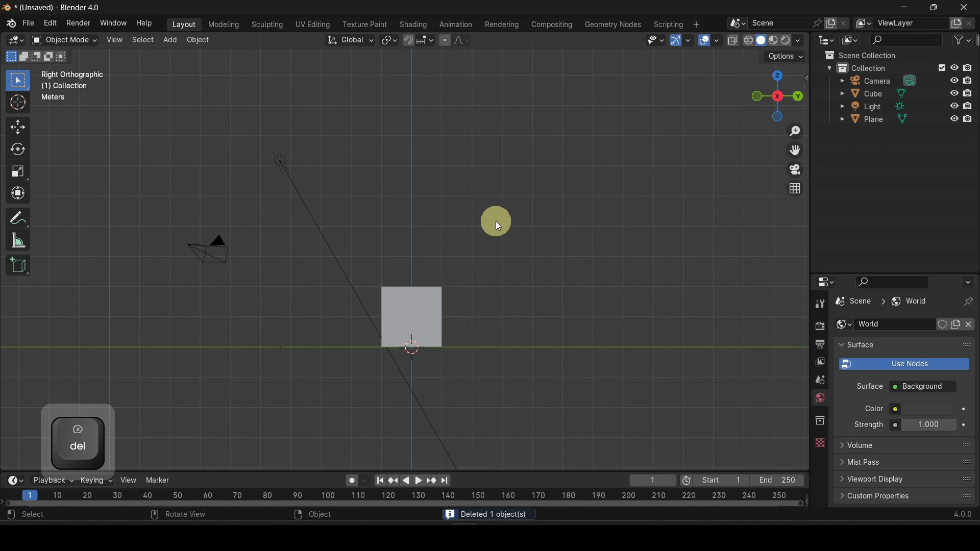
Select the sun light and examine its position and aim toward the cube from the front and in perspective
{"action": "key", "text": "KP_1"}
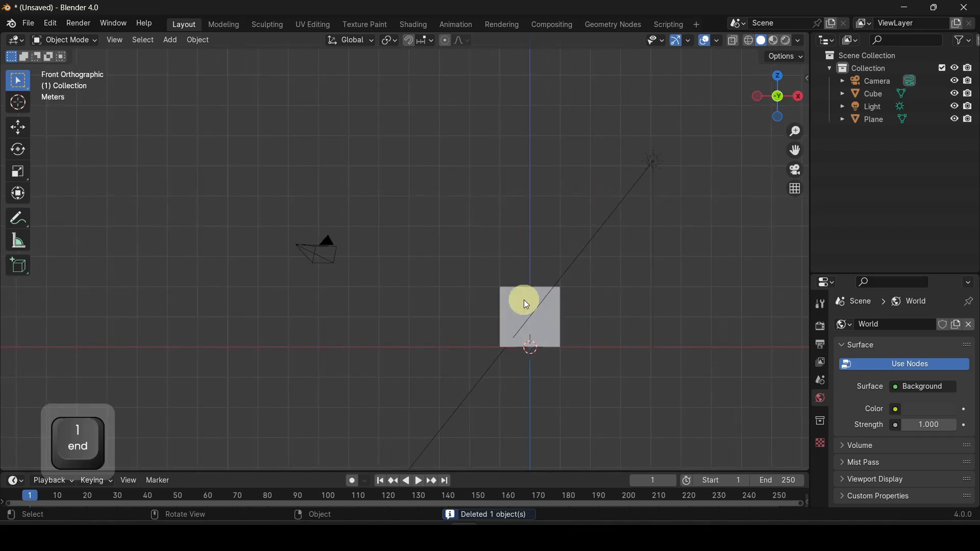
{"action": "scroll", "coordinate": [499, 275], "scroll_direction": "down", "scroll_amount": 1}
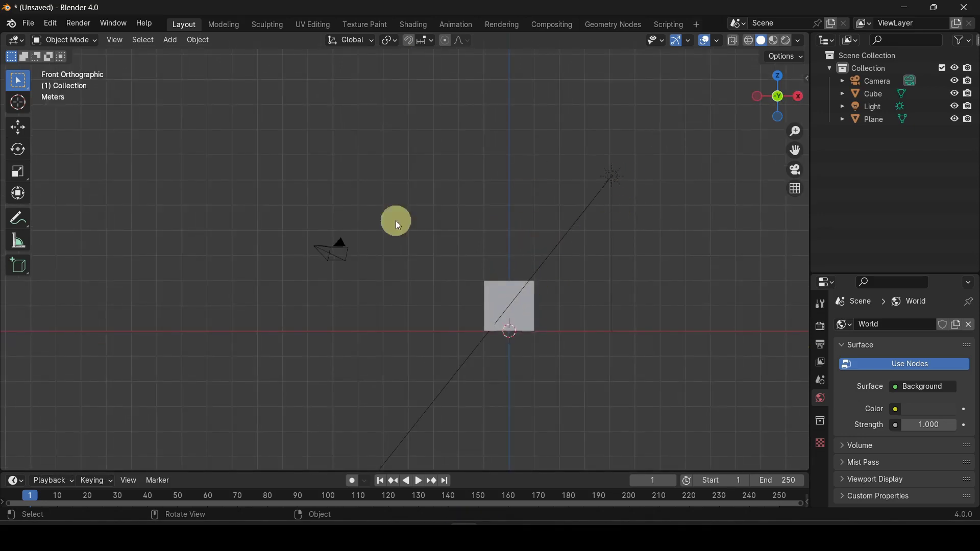
{"action": "left_click", "coordinate": [313, 253]}
{"action": "left_click", "coordinate": [627, 171]}
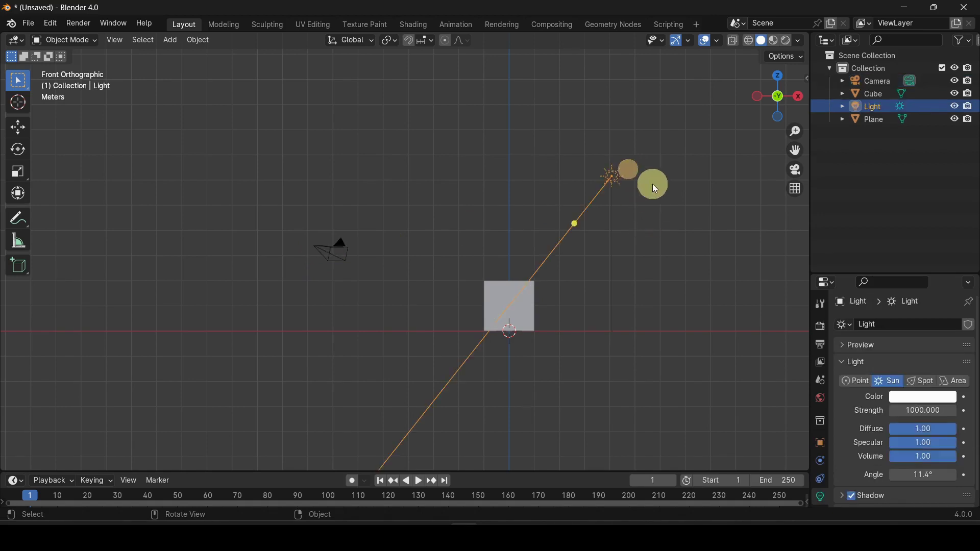
{"action": "middle_click_drag", "start_coordinate": [439, 350], "coordinate": [471, 304]}
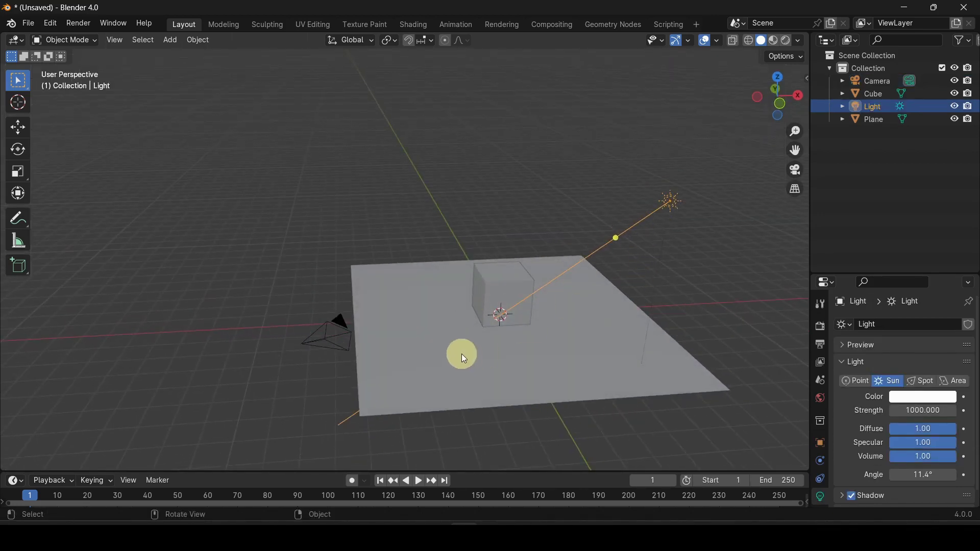
{"action": "middle_click_drag", "start_coordinate": [511, 331], "coordinate": [536, 356]}
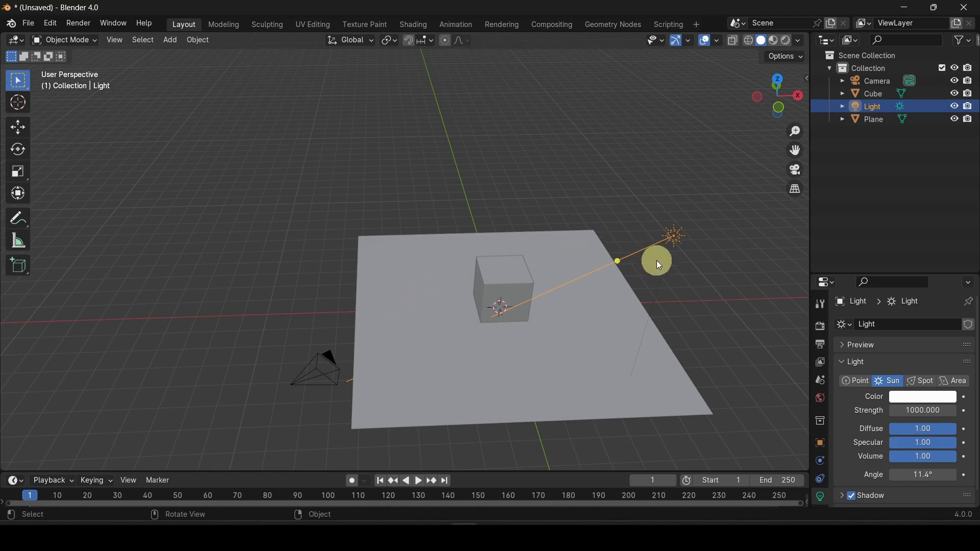
{"action": "middle_click_drag", "start_coordinate": [722, 307], "coordinate": [516, 318]}
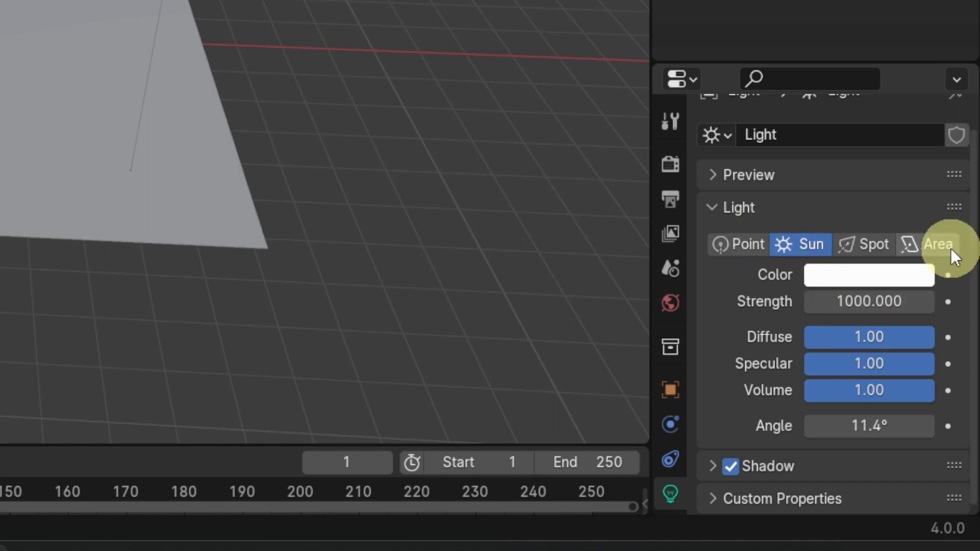
Try the Point, Spot and Area types on the selected light and return it to Sun
{"action": "left_click", "coordinate": [751, 249]}
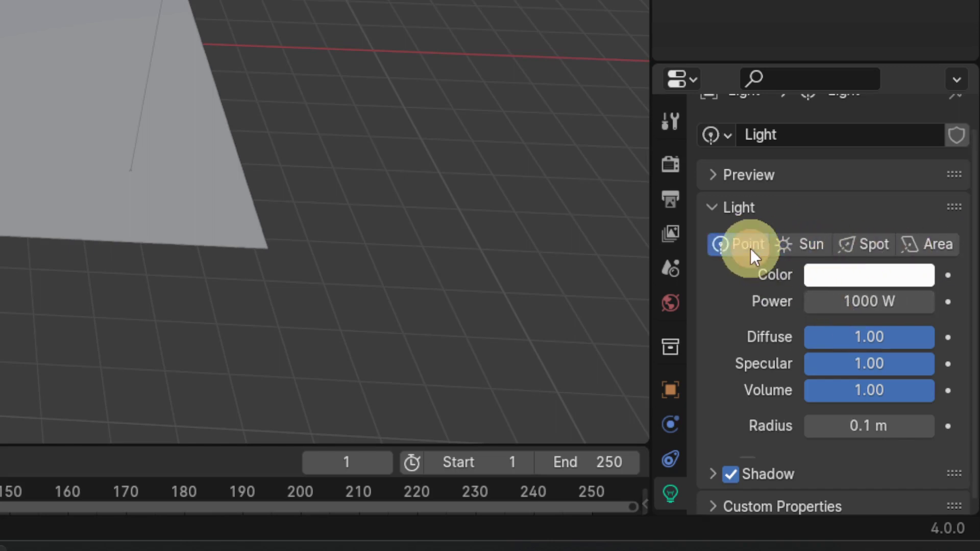
{"action": "left_click", "coordinate": [805, 247]}
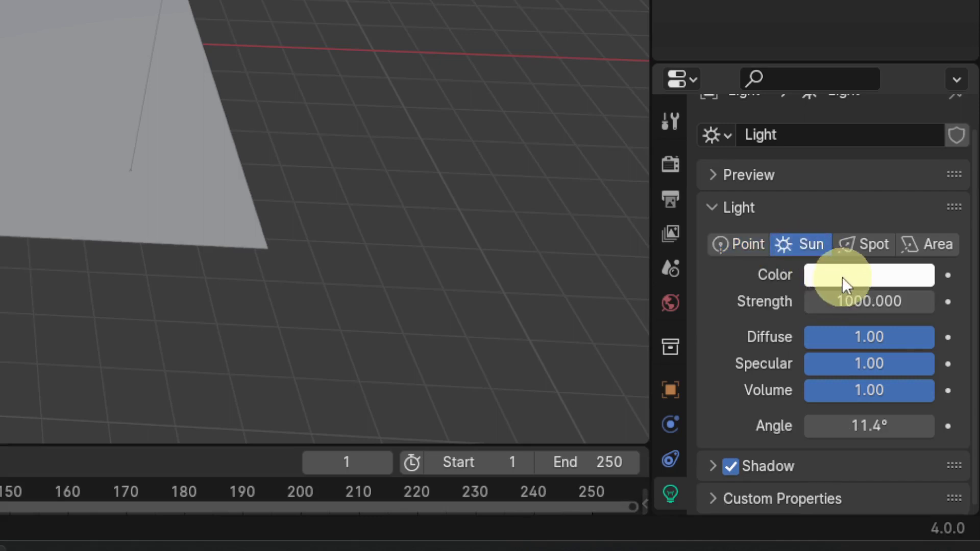
{"action": "left_click", "coordinate": [867, 248]}
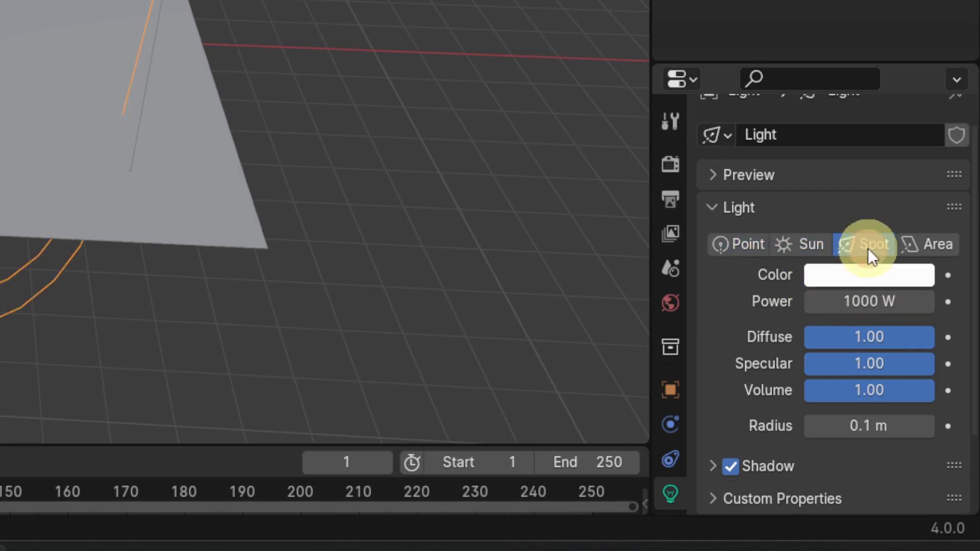
{"action": "left_click", "coordinate": [927, 247]}
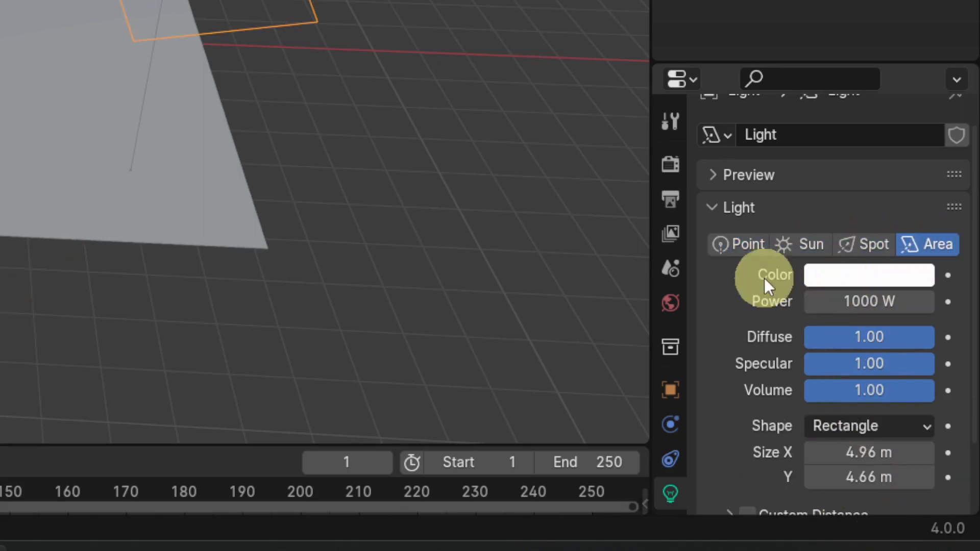
{"action": "left_click", "coordinate": [798, 243]}
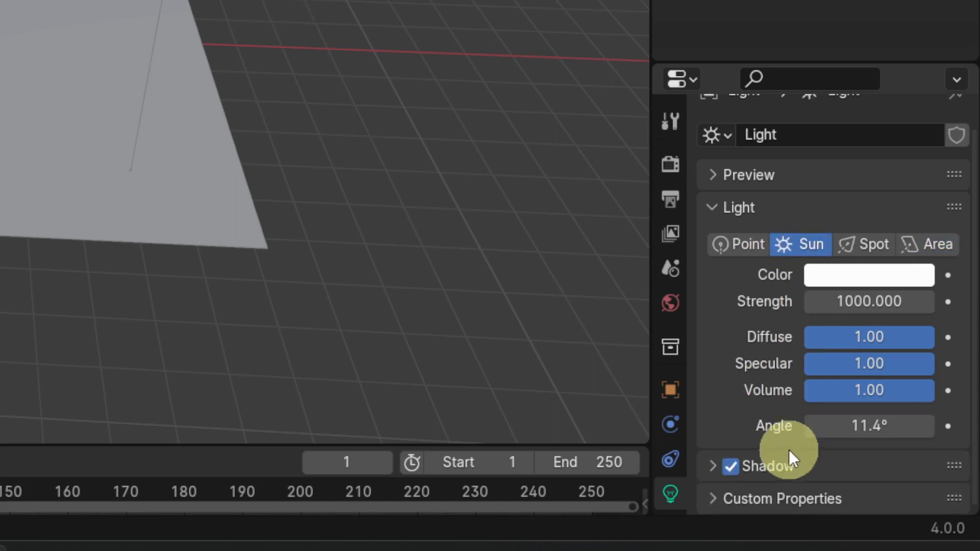
Shift the sun light's colour from white toward yellow on the colour wheel, and deselect the light
{"action": "left_click", "coordinate": [865, 277]}
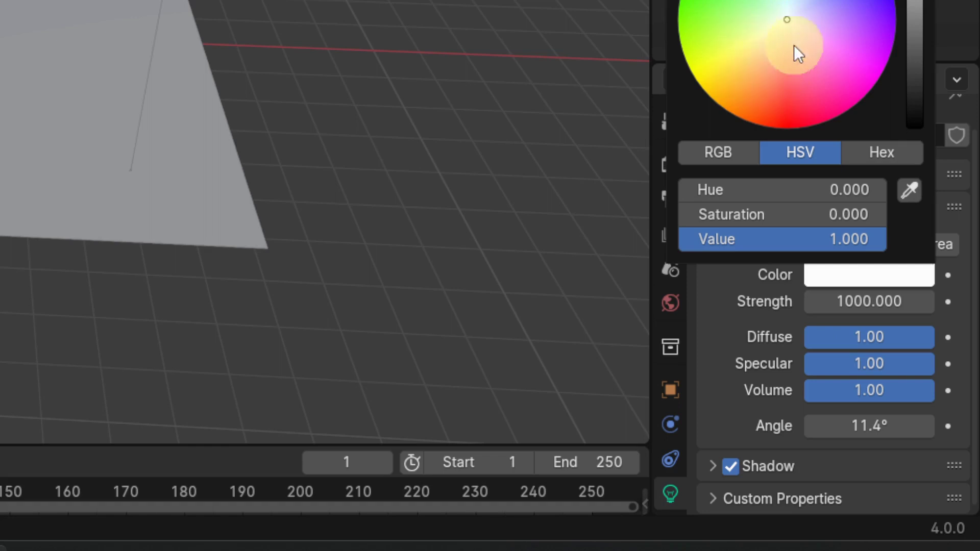
{"action": "mouse_move", "coordinate": [786, 29]}
{"action": "left_mouse_down"}
{"action": "mouse_move", "coordinate": [780, 125]}
{"action": "mouse_move", "coordinate": [697, 20]}
{"action": "mouse_move", "coordinate": [731, 0]}
{"action": "mouse_move", "coordinate": [763, 98]}
{"action": "mouse_move", "coordinate": [872, 66]}
{"action": "mouse_move", "coordinate": [703, 77]}
{"action": "left_mouse_up"}
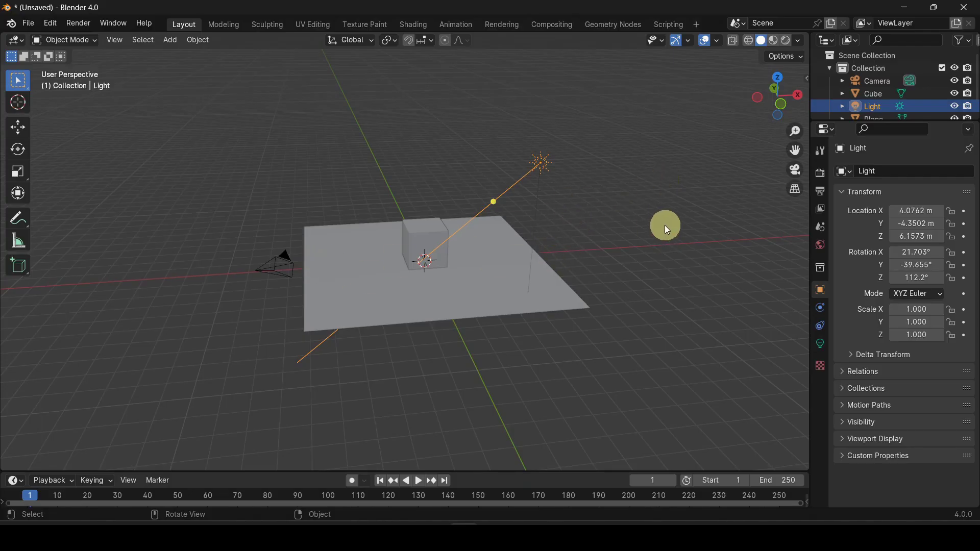
{"action": "left_click", "coordinate": [640, 247]}
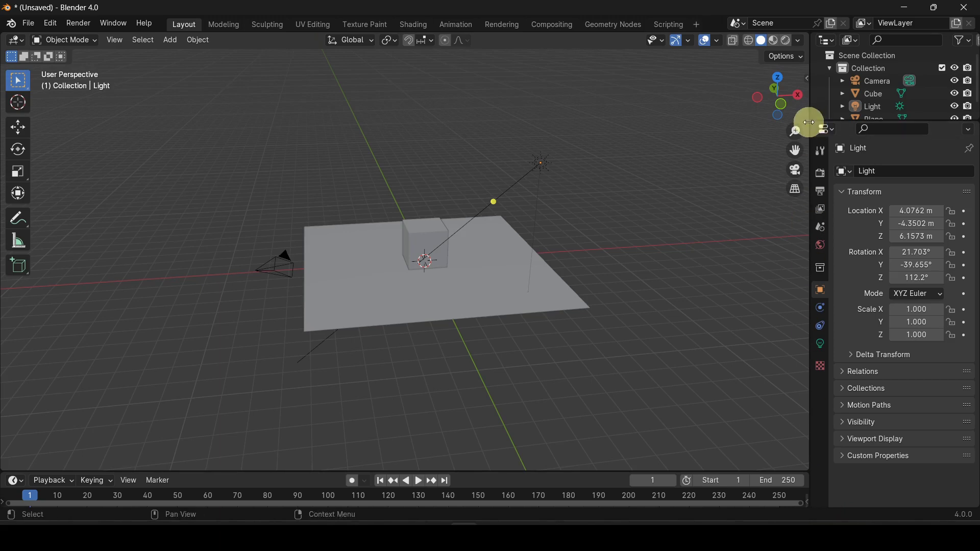
Review the render engine choices in the render settings and show the scene's output settings
{"action": "left_click", "coordinate": [820, 177]}
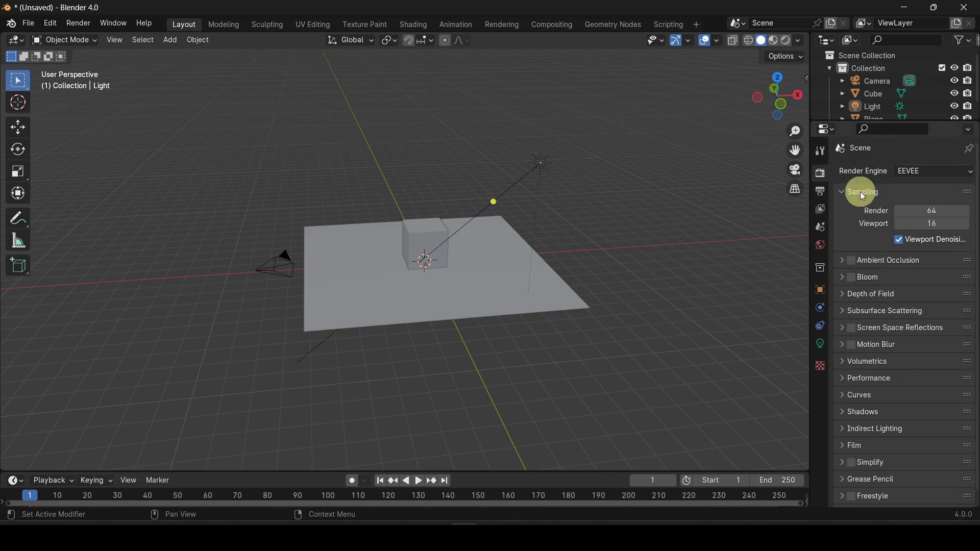
{"action": "left_click", "coordinate": [936, 172]}
{"action": "left_click", "coordinate": [822, 195]}
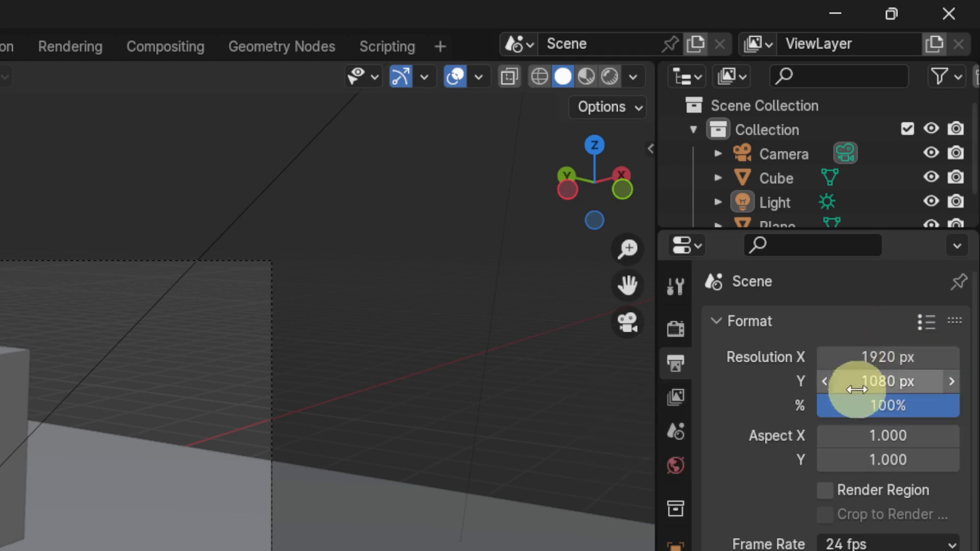
Set the output resolution to 800 px in X and 600 px in Y
{"action": "left_click", "coordinate": [866, 360]}
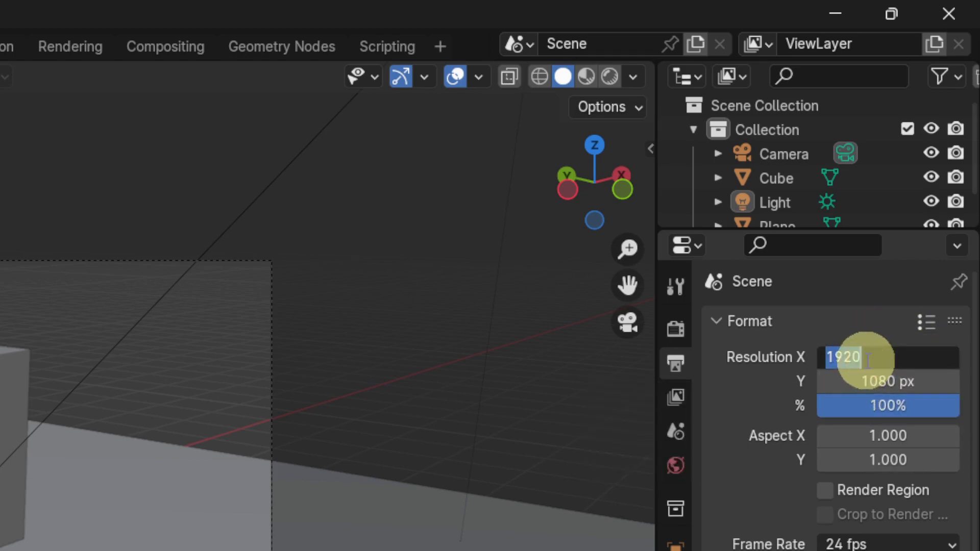
{"action": "type", "text": "80"}
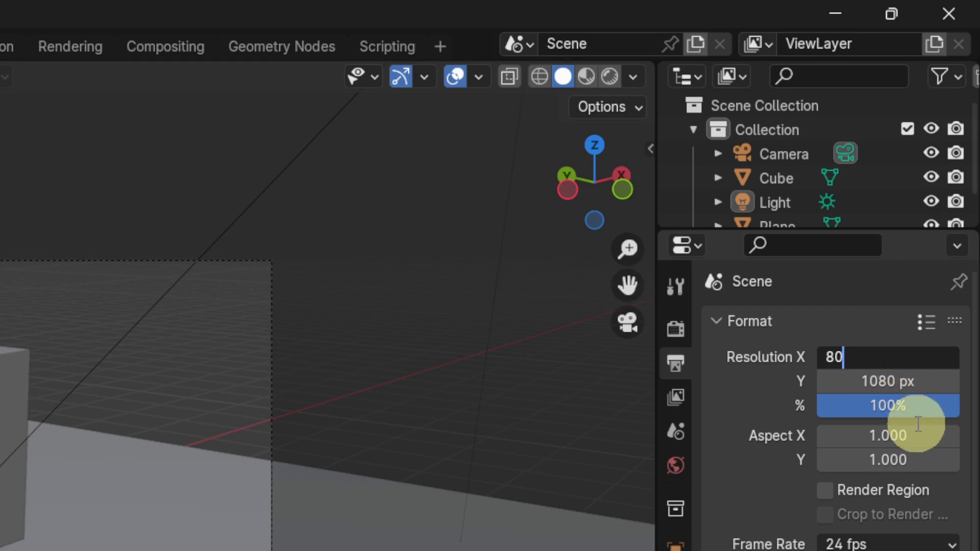
{"action": "type", "text": "0"}
{"action": "key", "text": "Return"}
{"action": "left_click", "coordinate": [896, 386]}
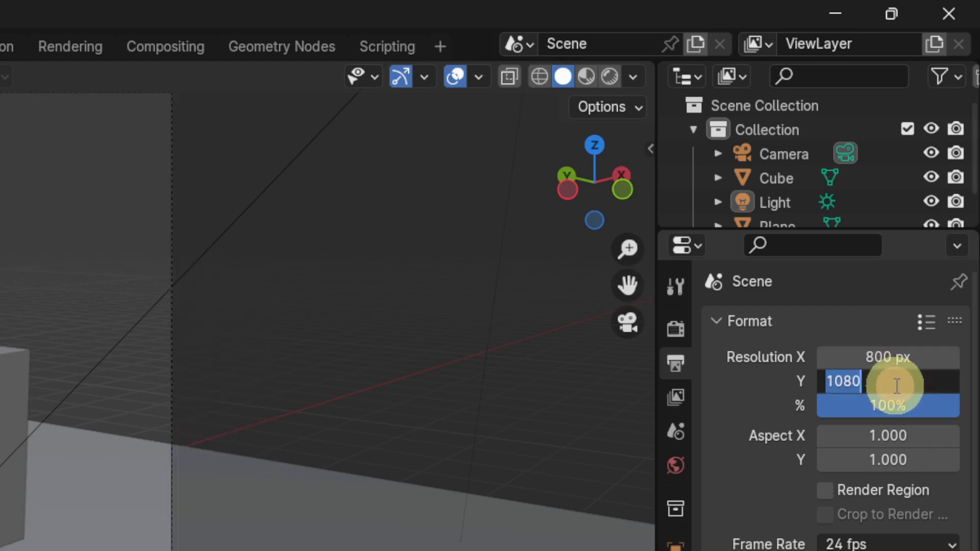
{"action": "type", "text": "6"}
{"action": "key", "text": "Return"}
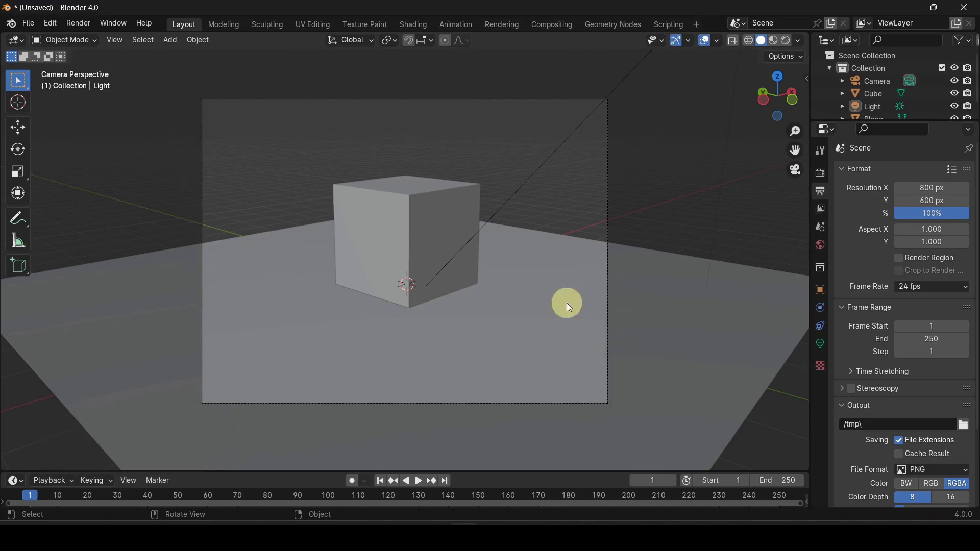
Examine the camera frame around the cube, alternating between the camera view and the perspective view
{"action": "left_click", "coordinate": [609, 188]}
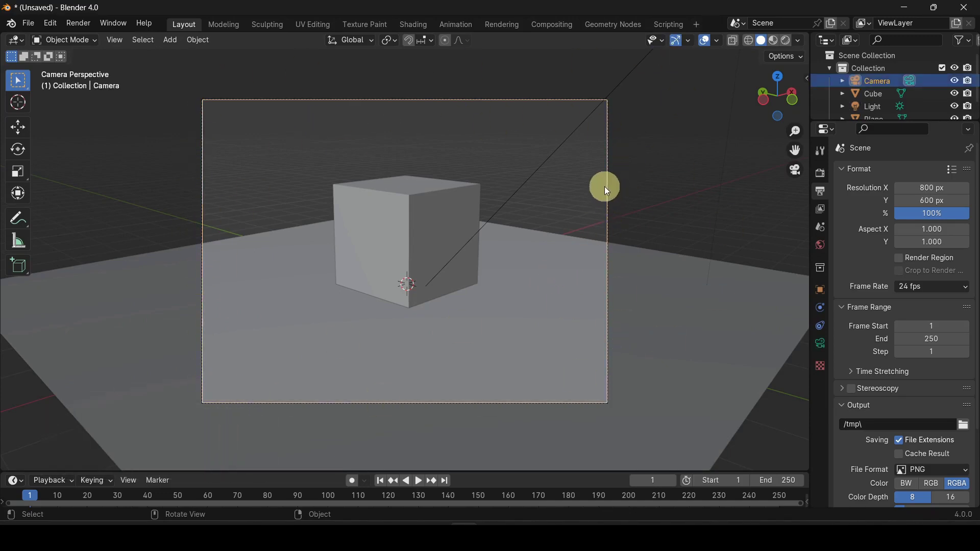
{"action": "left_click", "coordinate": [679, 173]}
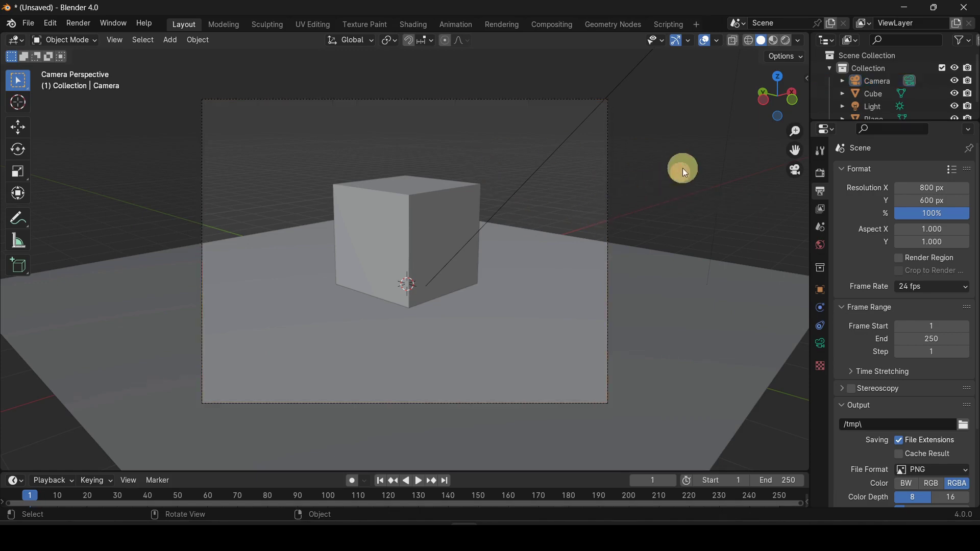
{"action": "key", "text": "KP_0"}
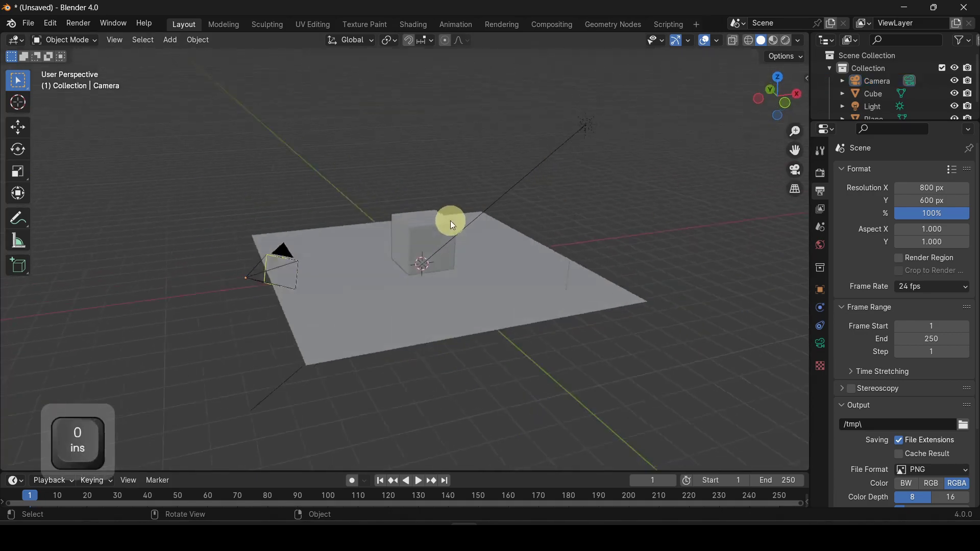
{"action": "key", "text": "KP_0"}
{"action": "key", "text": "KP_0"}
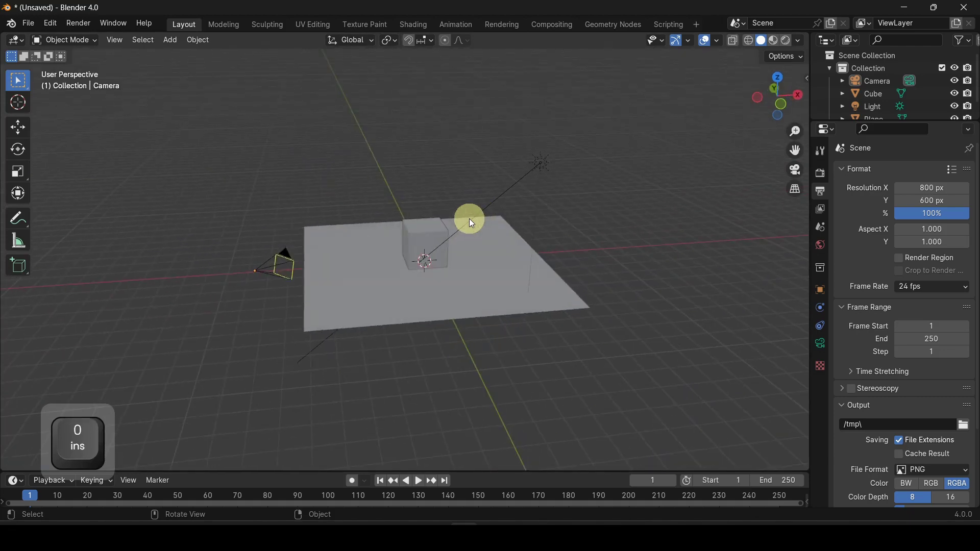
{"action": "key", "text": "KP_0"}
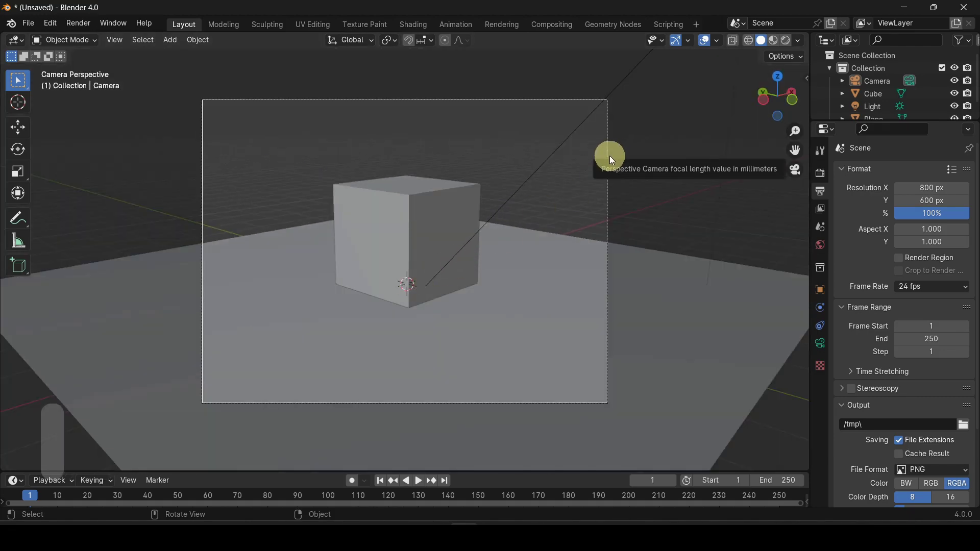
{"action": "left_click", "coordinate": [607, 190]}
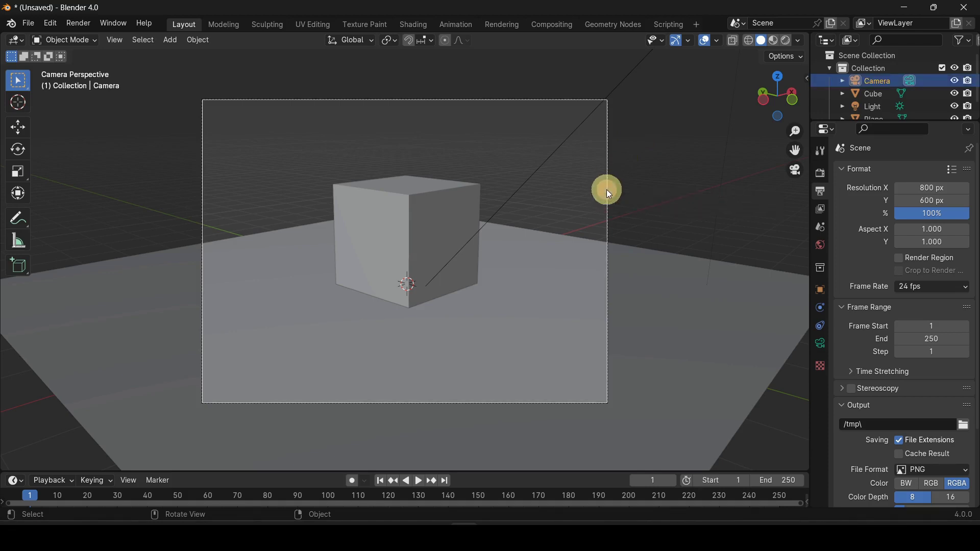
{"action": "left_click", "coordinate": [685, 205]}
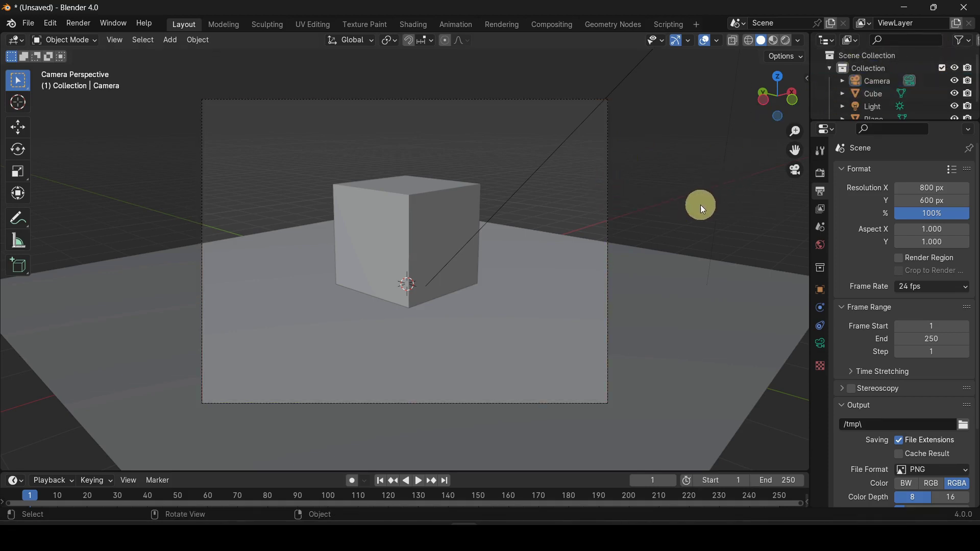
Select the camera by its frame and set the output resolution percentage to 50%
{"action": "left_click", "coordinate": [605, 213]}
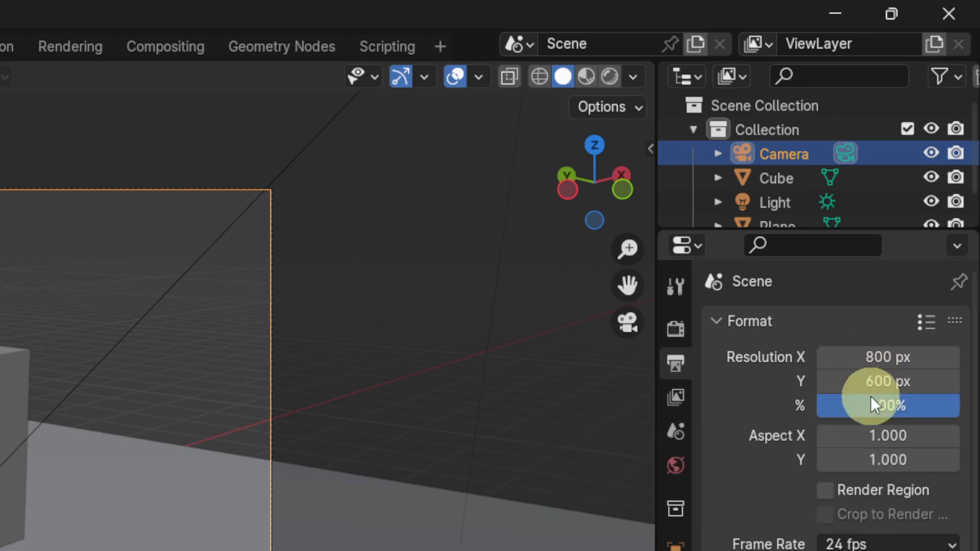
{"action": "left_click_drag", "start_coordinate": [923, 406], "coordinate": [877, 406]}
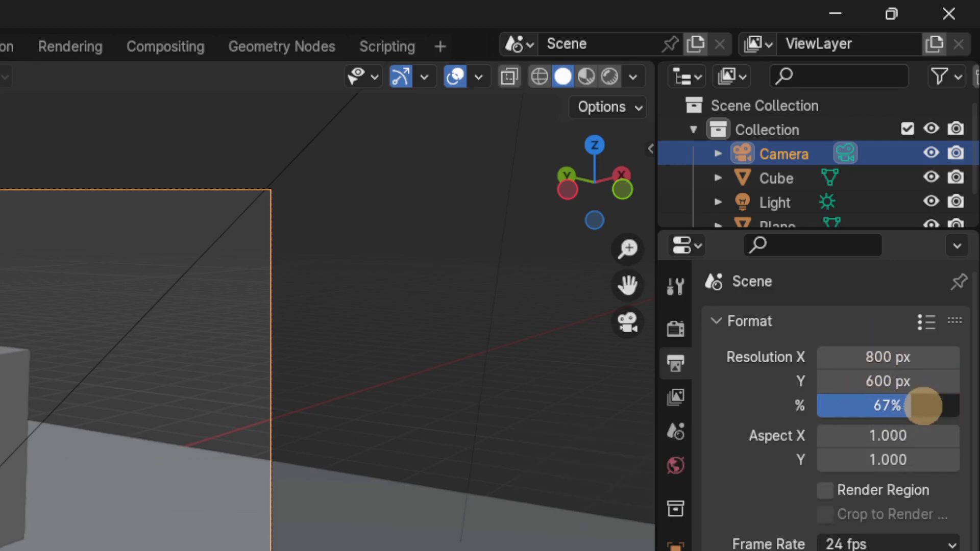
{"action": "double_click", "coordinate": [890, 406]}
{"action": "type", "text": "50"}
{"action": "key", "text": "Return"}
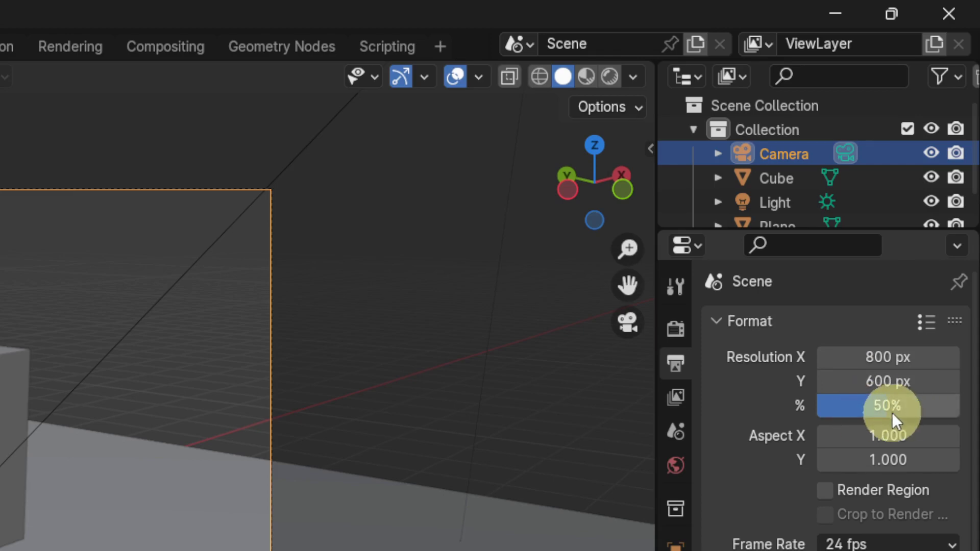
Set the output resolution to 1920 px in X and 1040 px in Y, and lower the resolution percentage to 23%
{"action": "left_click", "coordinate": [876, 363]}
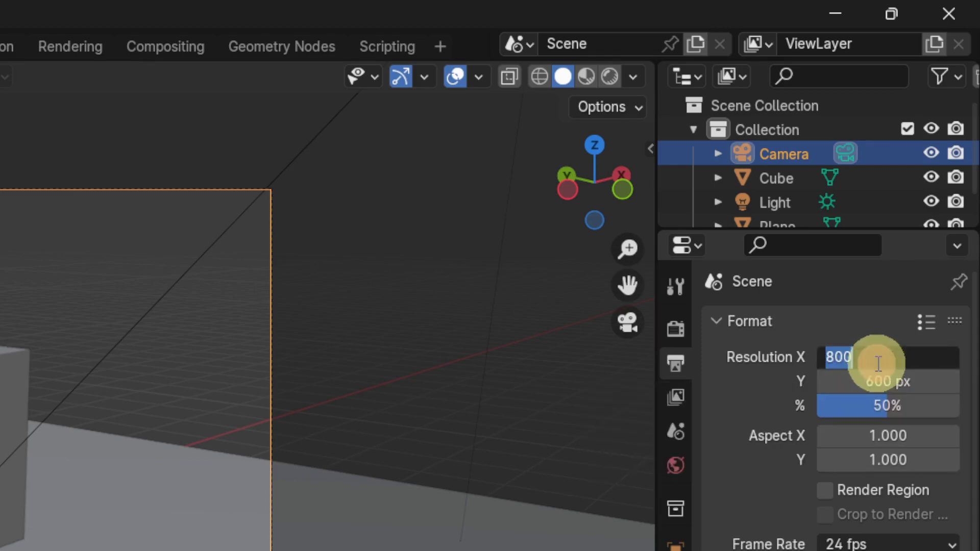
{"action": "type", "text": "1920"}
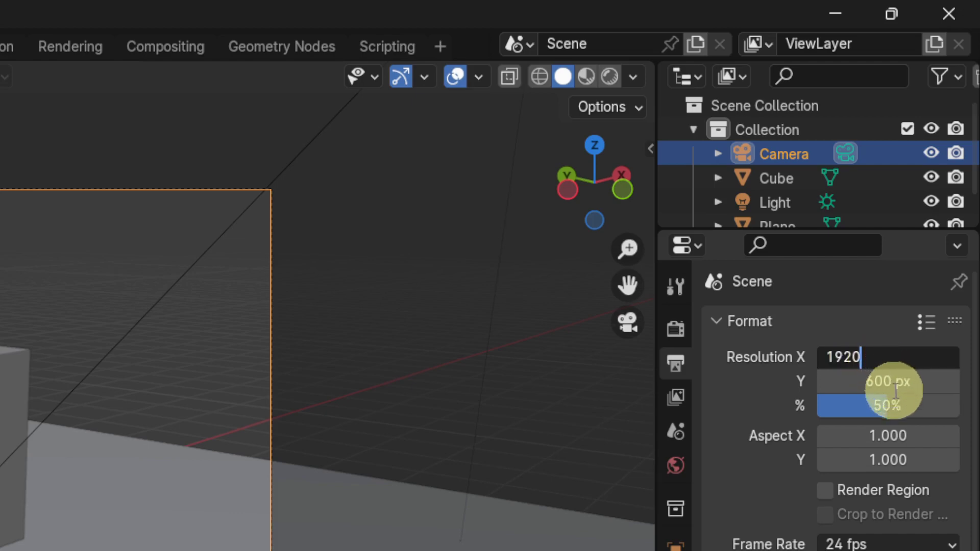
{"action": "key", "text": "Return"}
{"action": "left_click", "coordinate": [897, 378]}
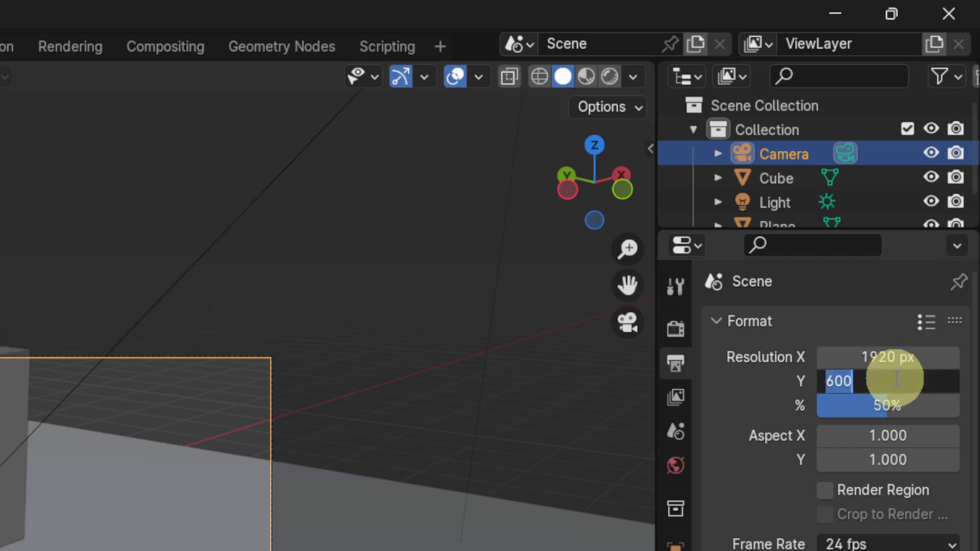
{"action": "type", "text": "1040"}
{"action": "key", "text": "Return"}
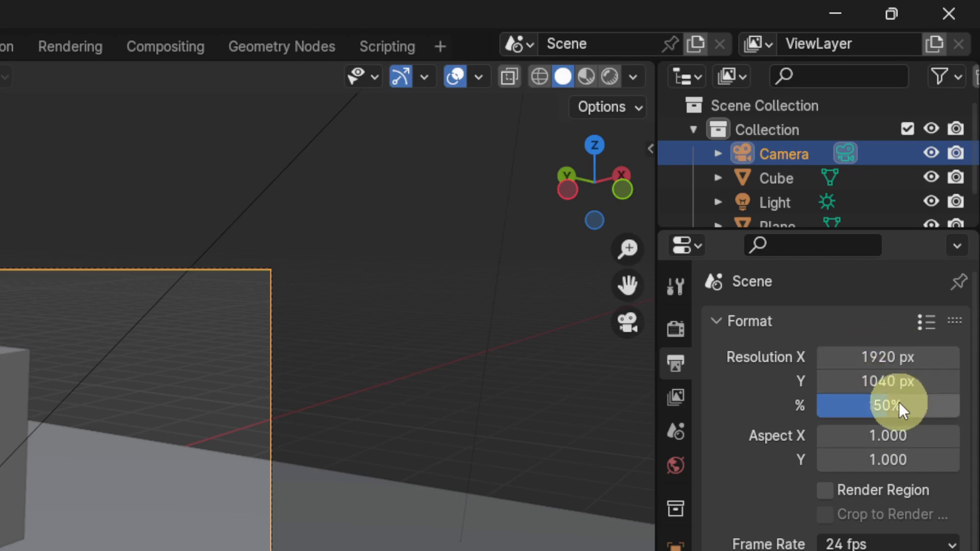
{"action": "mouse_move", "coordinate": [890, 406]}
{"action": "left_mouse_down"}
{"action": "mouse_move", "coordinate": [857, 406]}
{"action": "mouse_move", "coordinate": [890, 399]}
{"action": "left_mouse_up"}
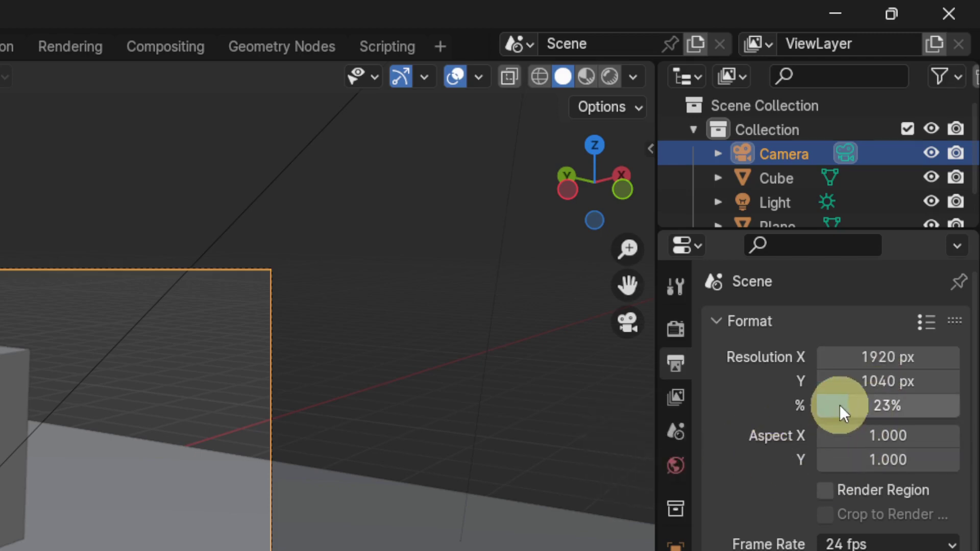
Set the output resolution percentage to 100%
{"action": "left_click_drag", "start_coordinate": [840, 405], "coordinate": [954, 405]}
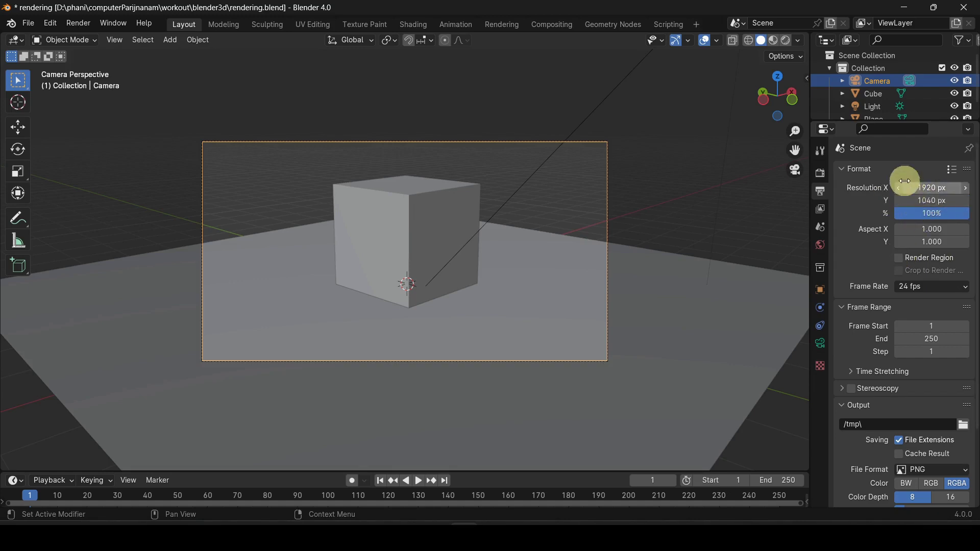
Try a Y pixel aspect of 2 for the output format, and restore it to 1
{"action": "left_click", "coordinate": [928, 242]}
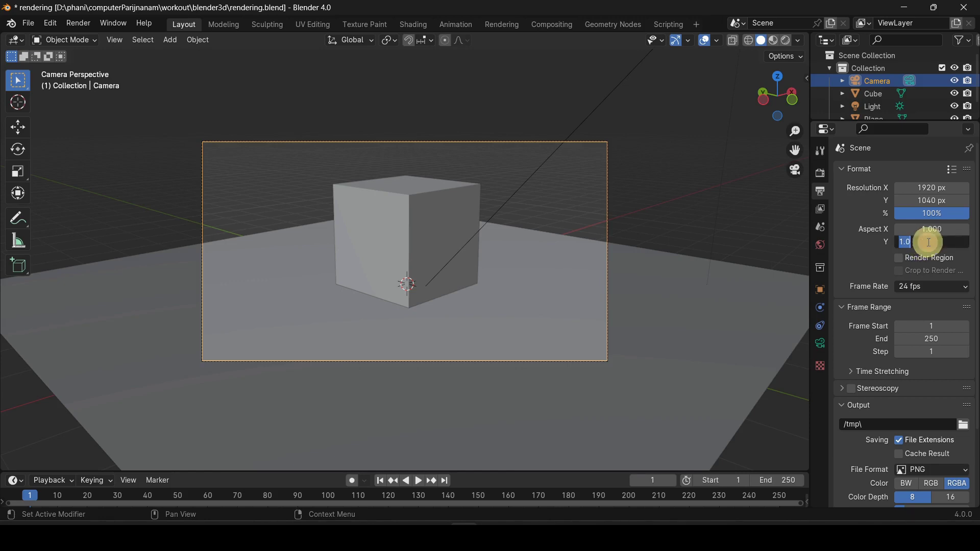
{"action": "type", "text": "2"}
{"action": "key", "text": "Return"}
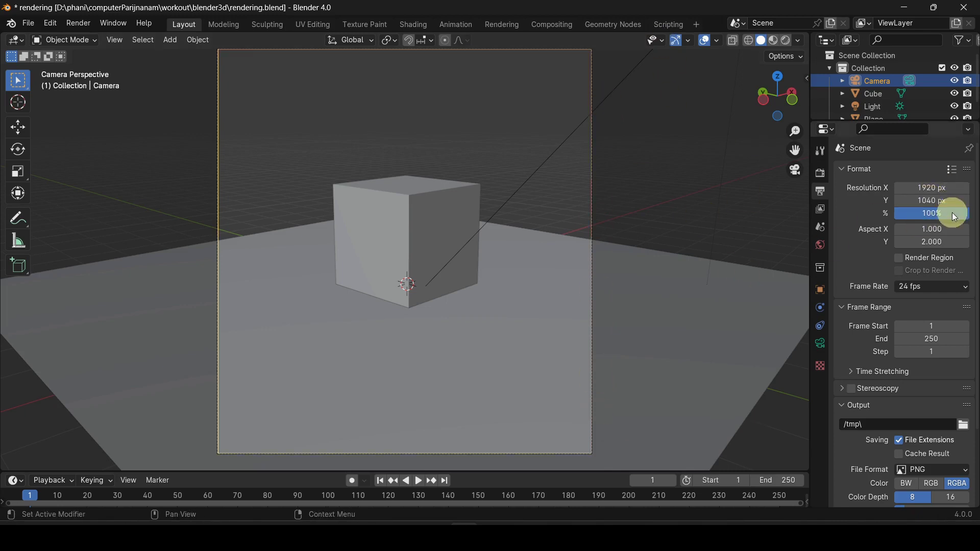
{"action": "left_click", "coordinate": [934, 241]}
{"action": "type", "text": "1"}
{"action": "key", "text": "Return"}
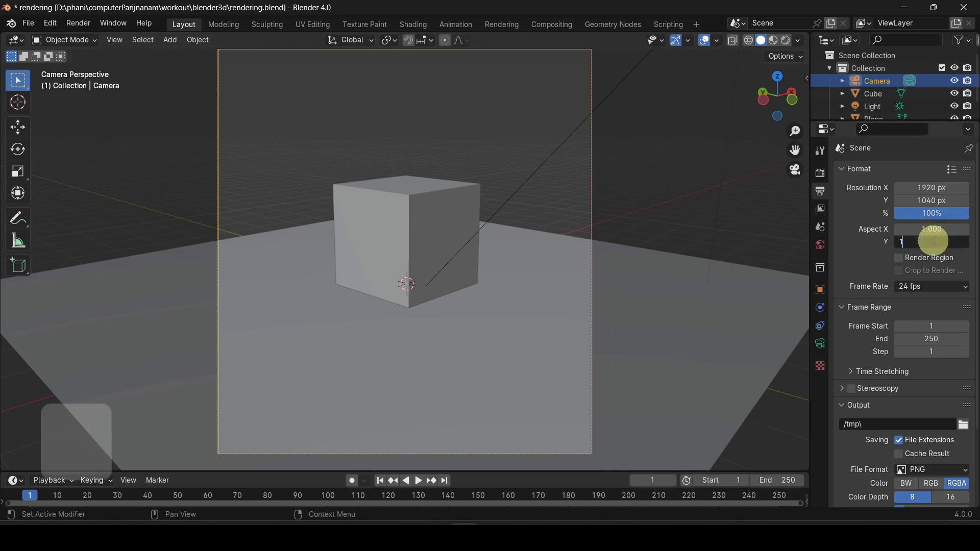
Try X pixel aspect values of 0.5 and 2, and return the X aspect to 1
{"action": "left_click", "coordinate": [927, 227]}
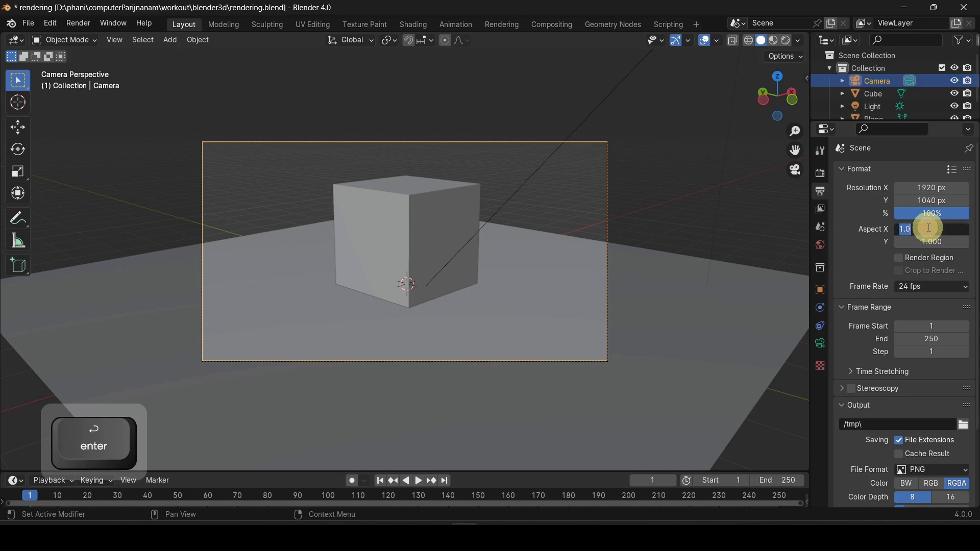
{"action": "type", "text": ".5"}
{"action": "key", "text": "Return"}
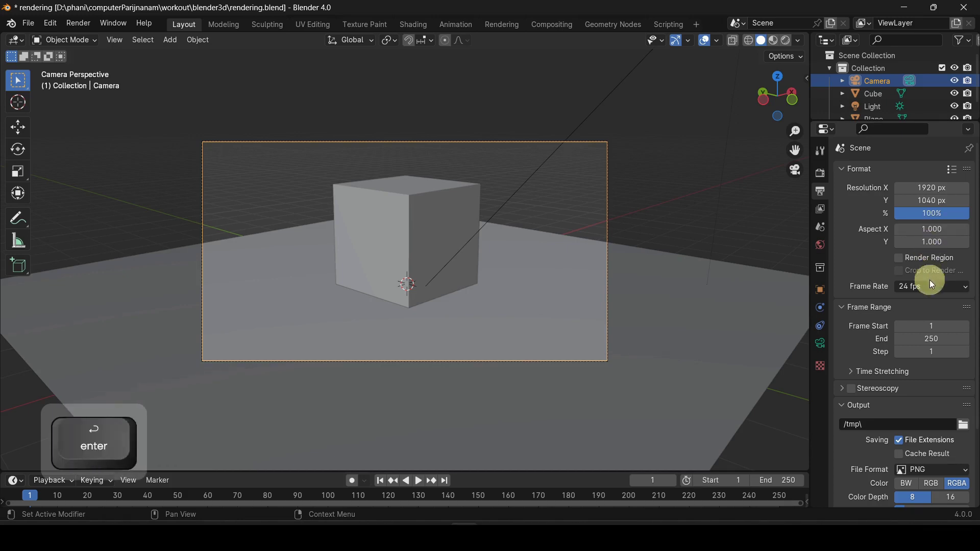
{"action": "left_click", "coordinate": [932, 229]}
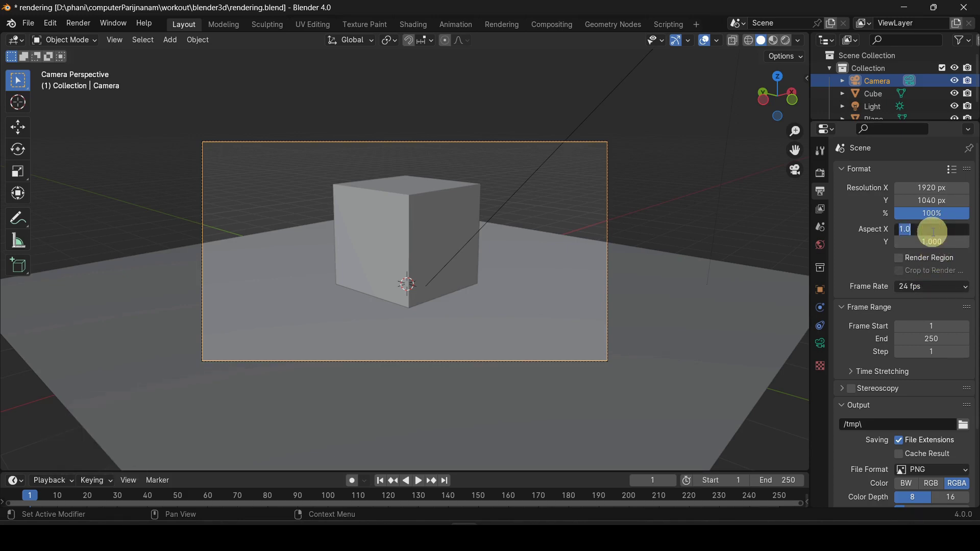
{"action": "type", "text": "2"}
{"action": "key", "text": "Return"}
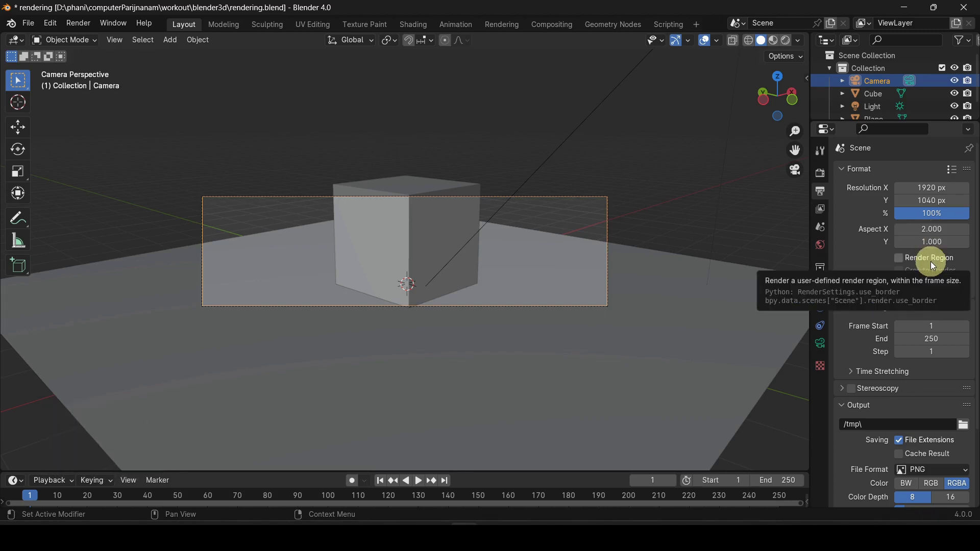
{"action": "left_click", "coordinate": [930, 229]}
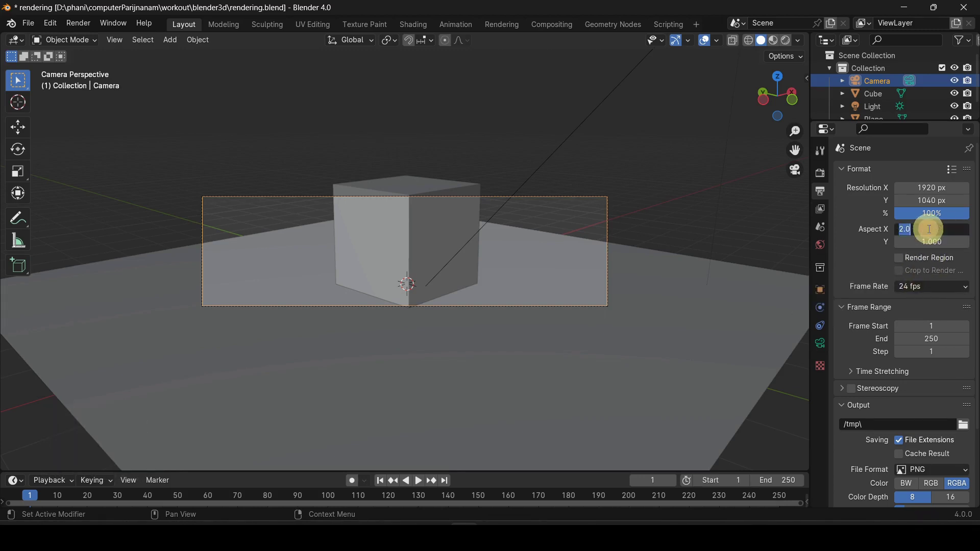
{"action": "type", "text": "1"}
{"action": "key", "text": "Return"}
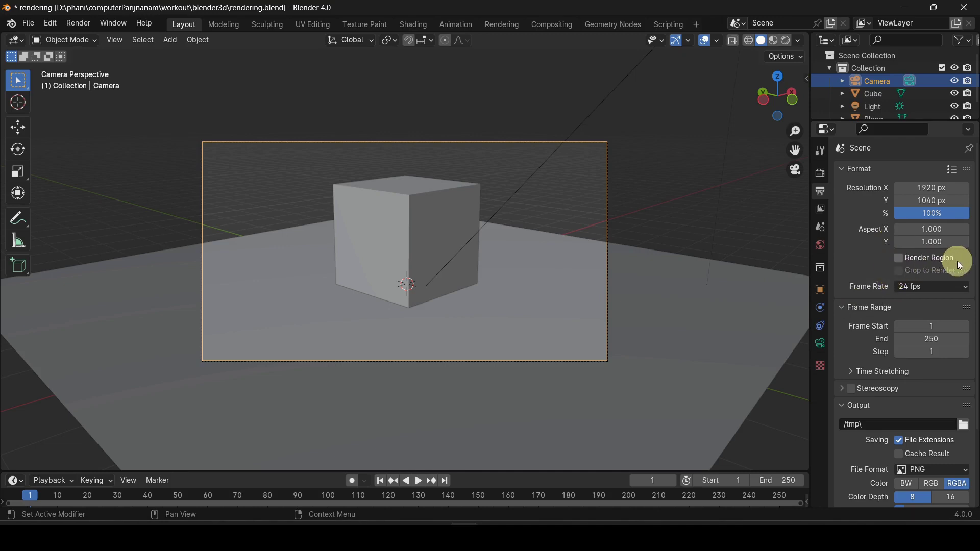
Enable Render Region and shrink its border from all four sides to frame the cube closely within the camera view
{"action": "left_click", "coordinate": [898, 258]}
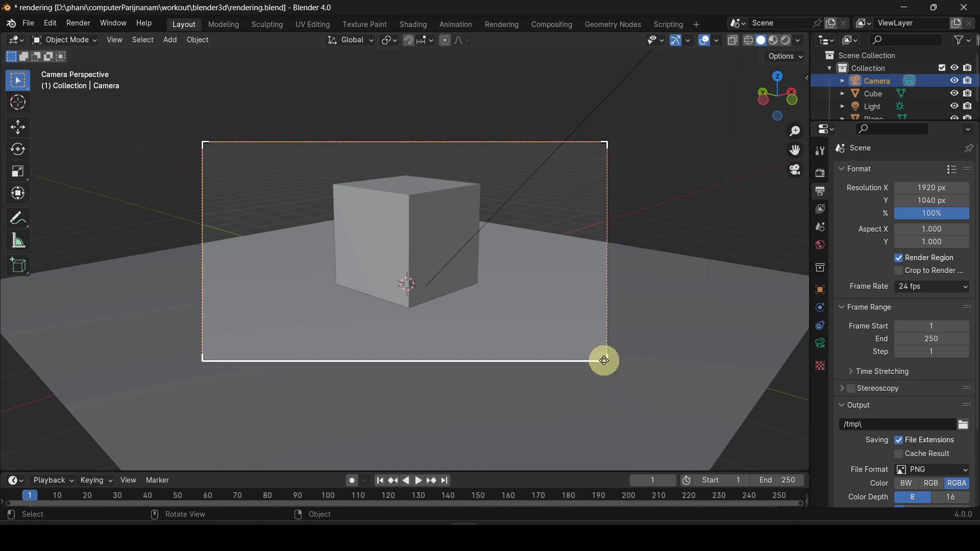
{"action": "left_click_drag", "start_coordinate": [604, 359], "coordinate": [601, 316]}
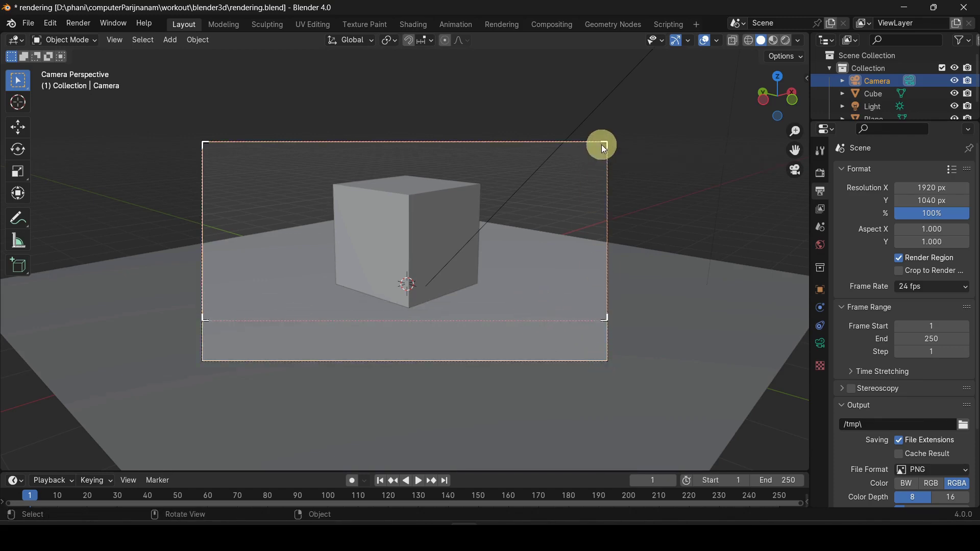
{"action": "left_click_drag", "start_coordinate": [604, 144], "coordinate": [515, 164]}
{"action": "left_click_drag", "start_coordinate": [605, 229], "coordinate": [520, 232]}
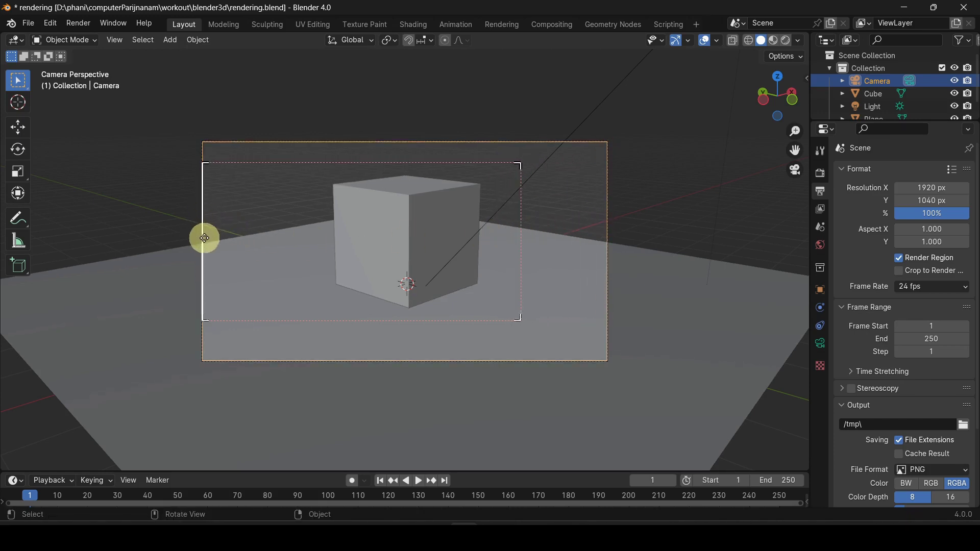
{"action": "left_click_drag", "start_coordinate": [204, 238], "coordinate": [314, 257]}
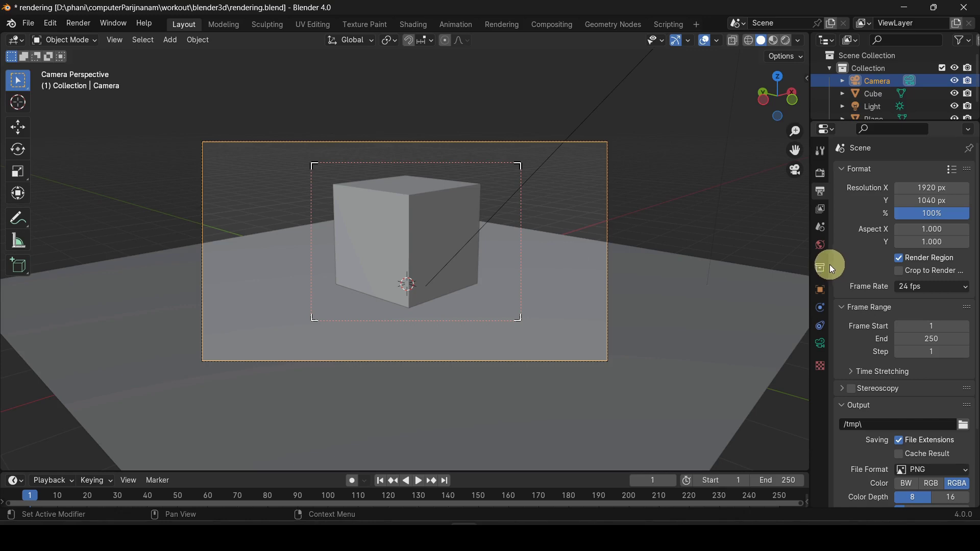
Widen the properties editor and turn off Crop to Render Region and Render Region
{"action": "left_click_drag", "start_coordinate": [829, 265], "coordinate": [772, 262]}
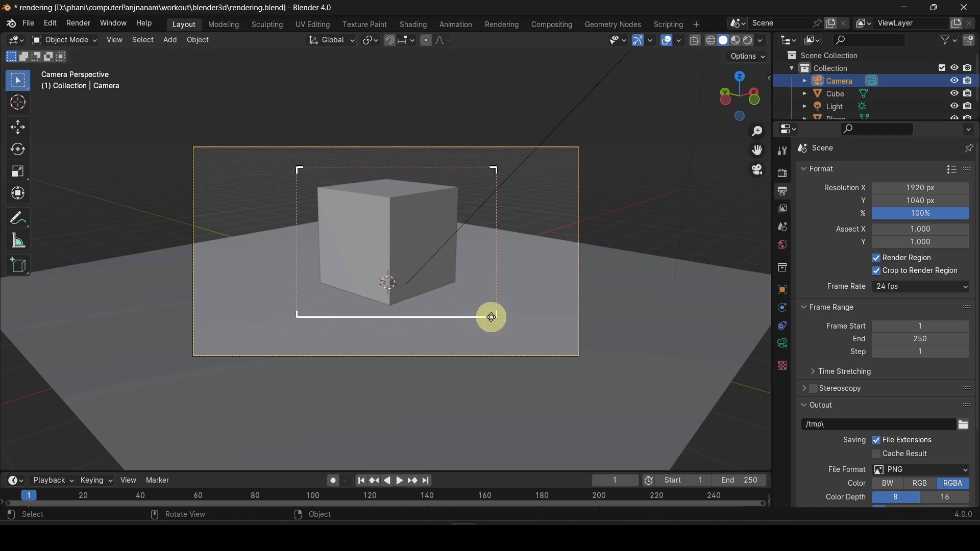
{"action": "left_click", "coordinate": [878, 273]}
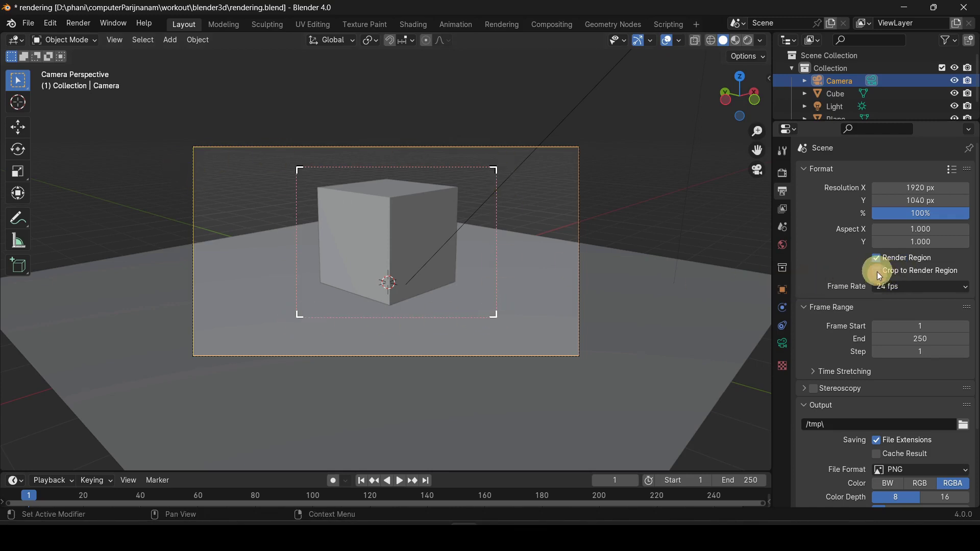
{"action": "left_click", "coordinate": [878, 257]}
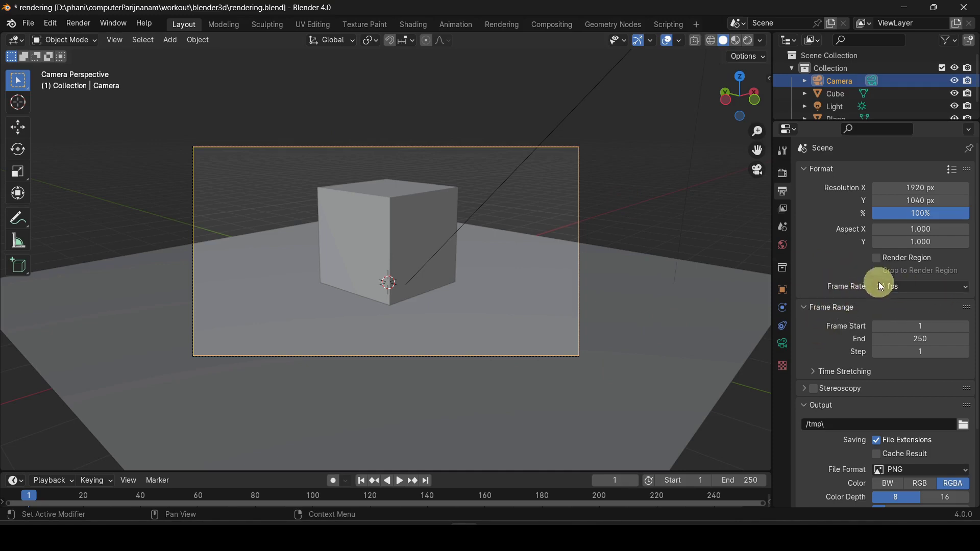
Look through the available frame rates, try 30 fps, and switch back to 24 fps
{"action": "left_click", "coordinate": [953, 291]}
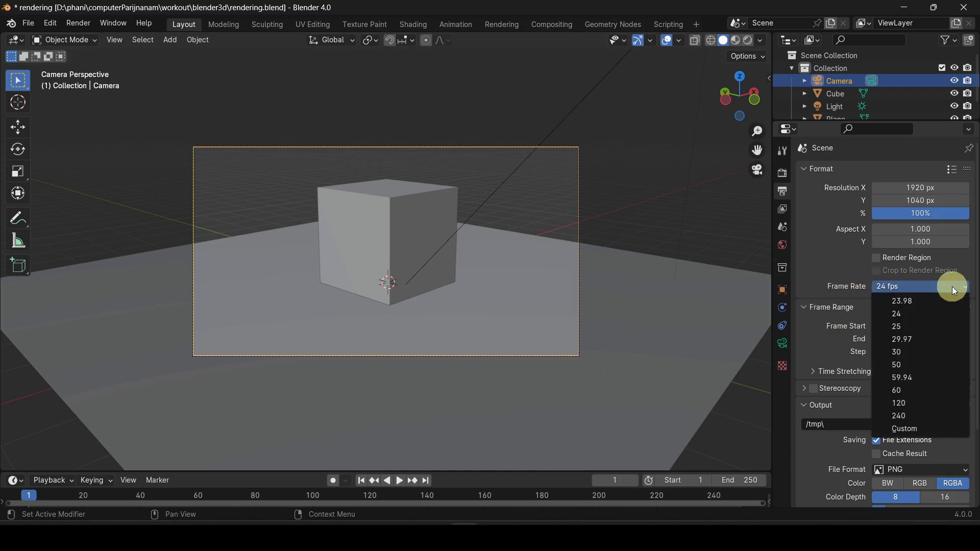
{"action": "left_click", "coordinate": [954, 291]}
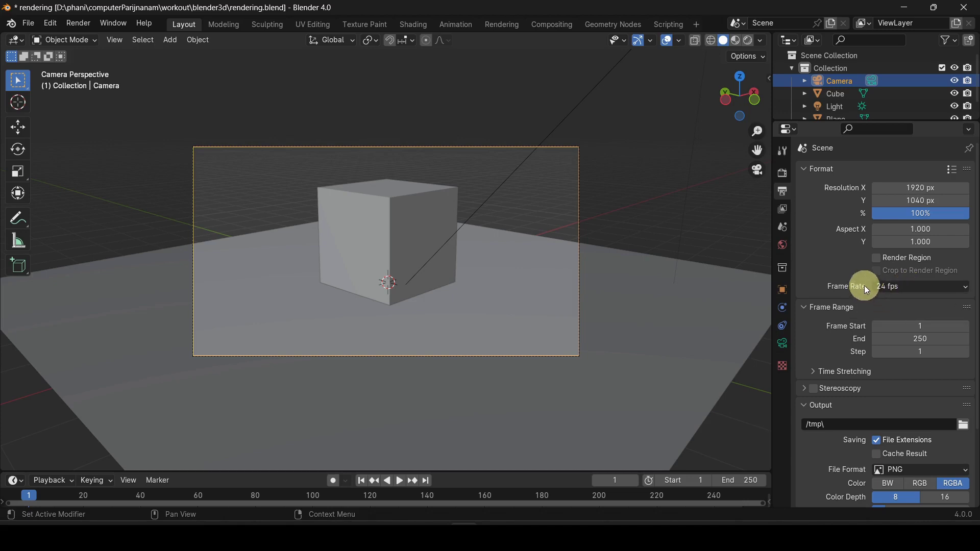
{"action": "left_click", "coordinate": [901, 288]}
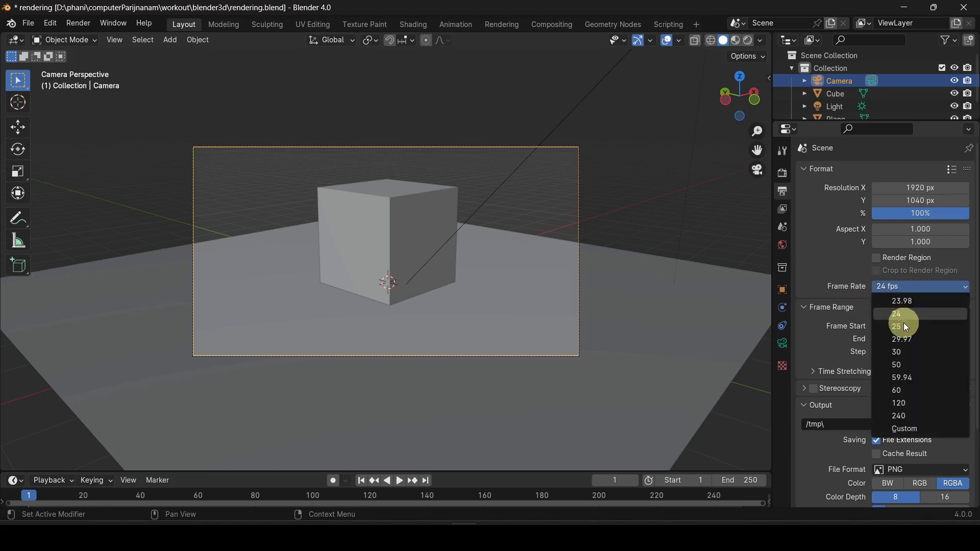
{"action": "left_click", "coordinate": [908, 288]}
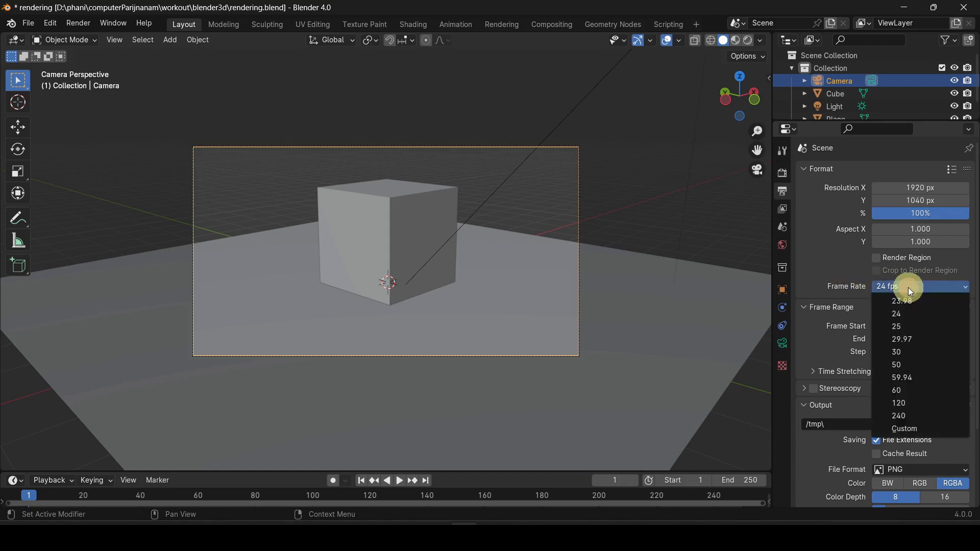
{"action": "left_click", "coordinate": [922, 353]}
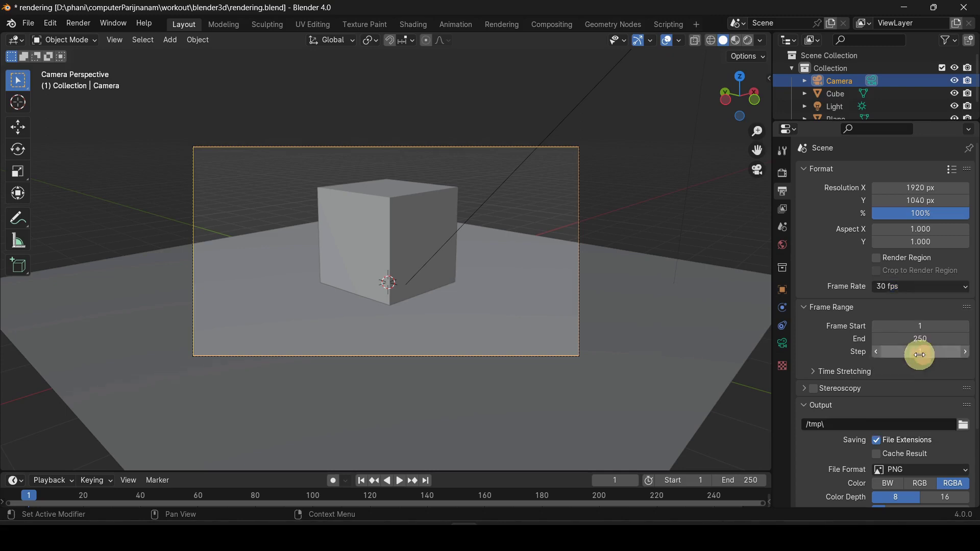
{"action": "left_click", "coordinate": [905, 286]}
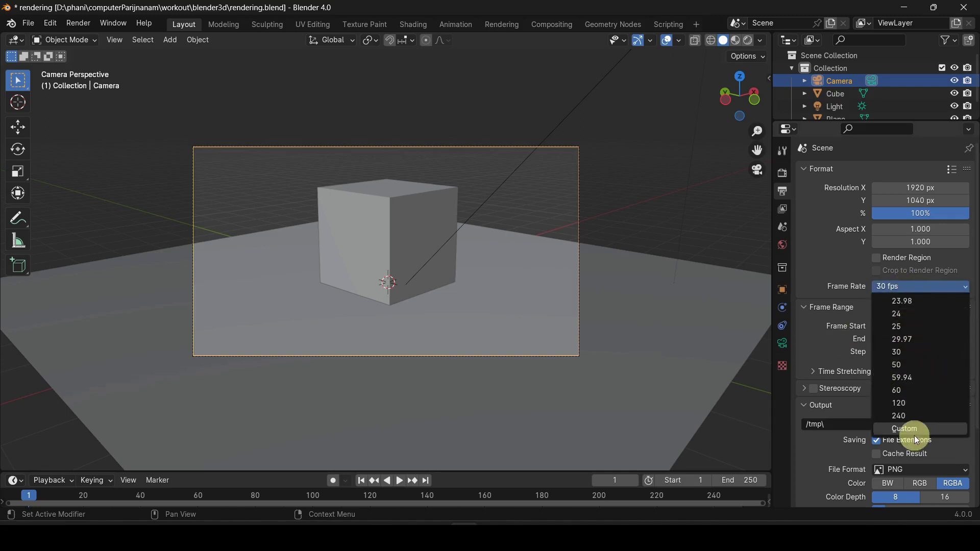
{"action": "left_click", "coordinate": [883, 286]}
{"action": "left_click", "coordinate": [905, 313]}
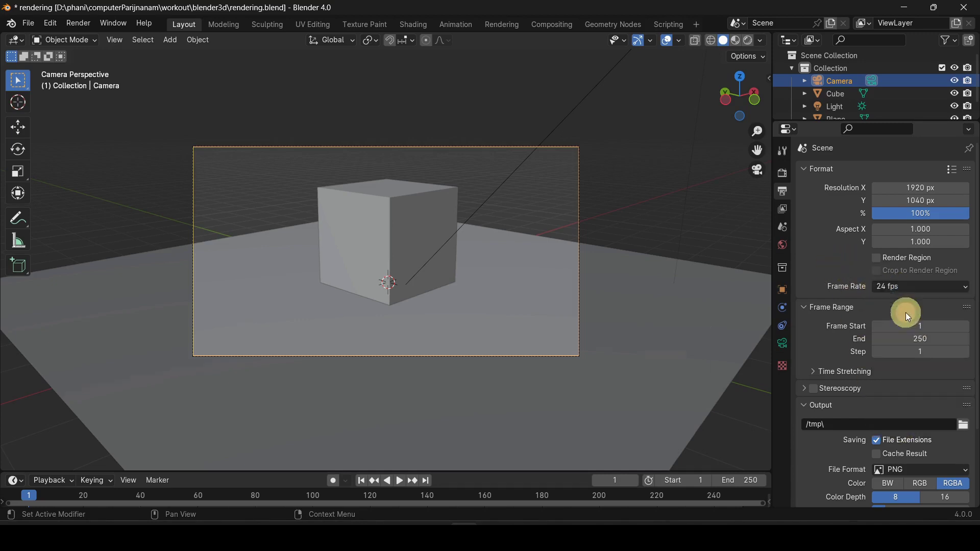
Set the output frame rate to 30 fps and enlarge the timeline area beneath the viewport
{"action": "left_click", "coordinate": [914, 286]}
{"action": "left_click", "coordinate": [890, 283]}
{"action": "left_click", "coordinate": [919, 353]}
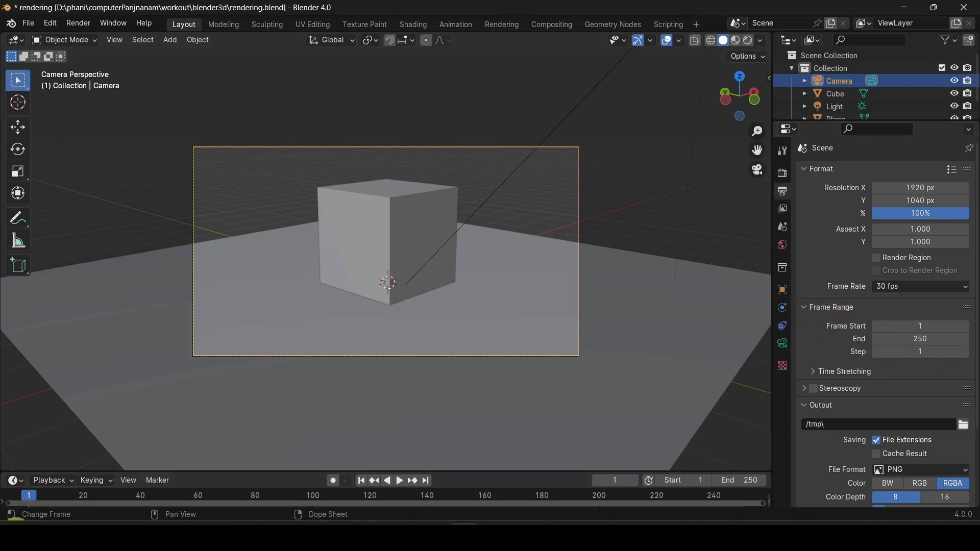
{"action": "left_click_drag", "start_coordinate": [131, 472], "coordinate": [122, 408]}
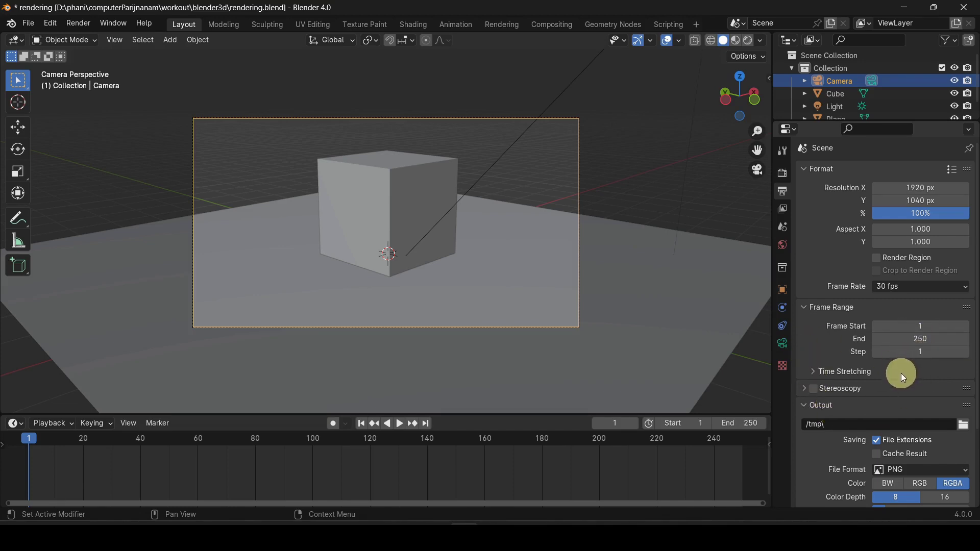
Examine the Time Stretching and Stereoscopy output settings, collapsing each section after viewing it
{"action": "left_click", "coordinate": [825, 372]}
{"action": "scroll", "coordinate": [825, 358], "scroll_direction": "down", "scroll_amount": 2}
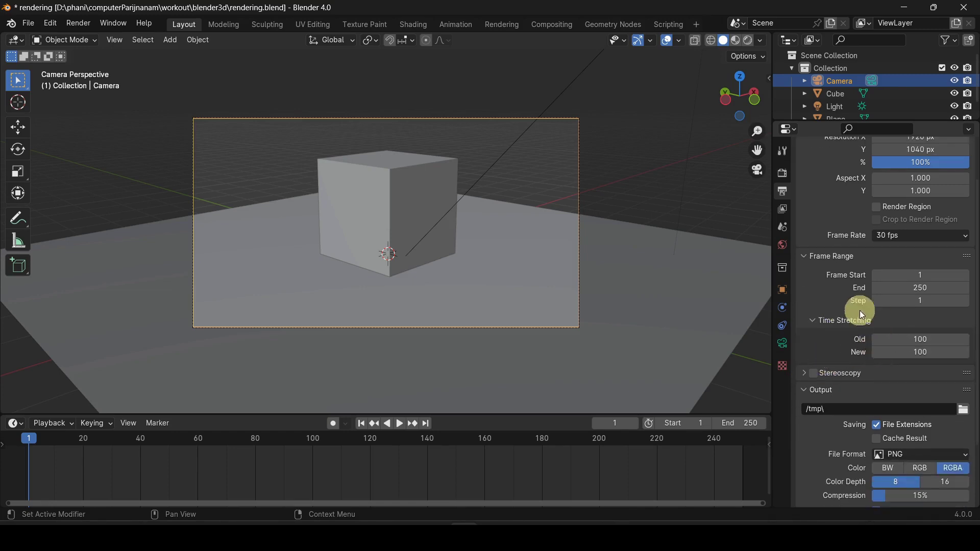
{"action": "left_click", "coordinate": [825, 325]}
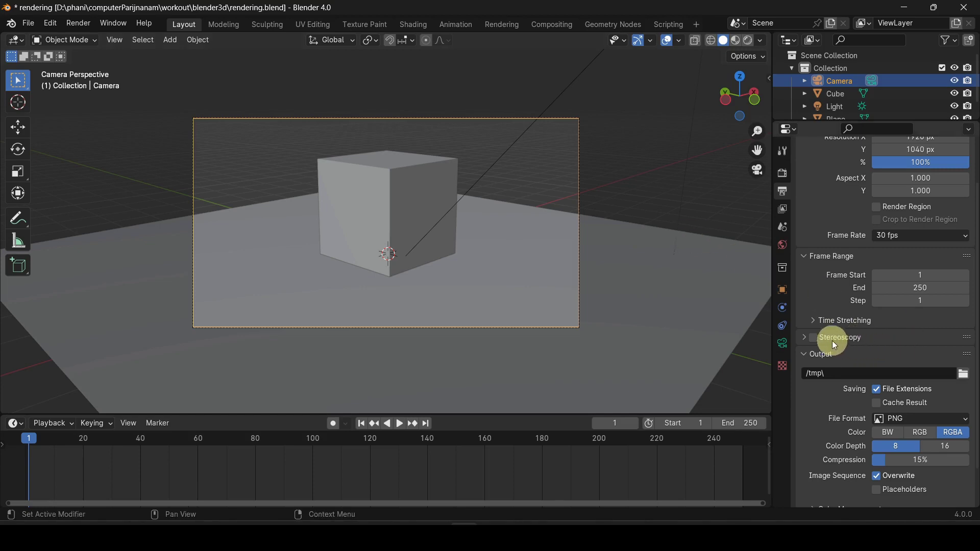
{"action": "left_click", "coordinate": [803, 340]}
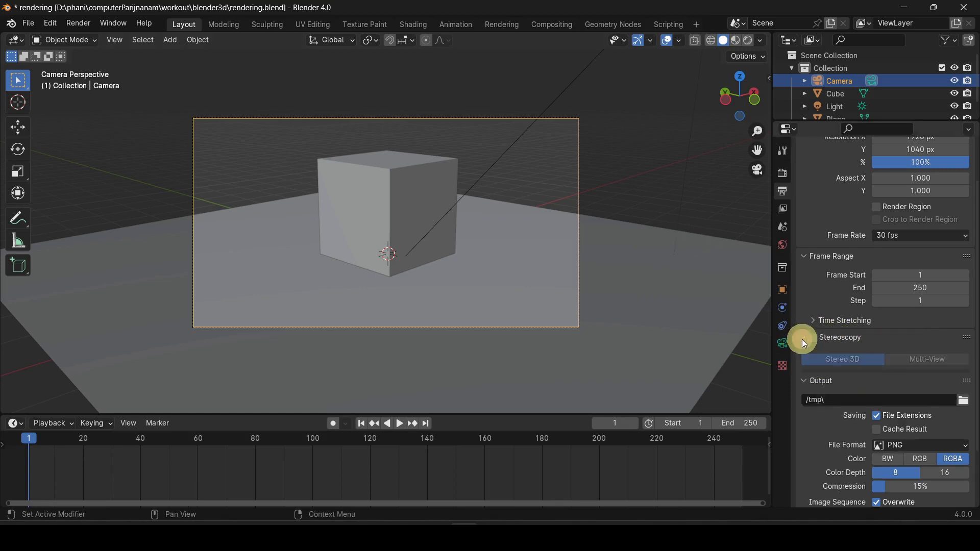
{"action": "left_click", "coordinate": [801, 336]}
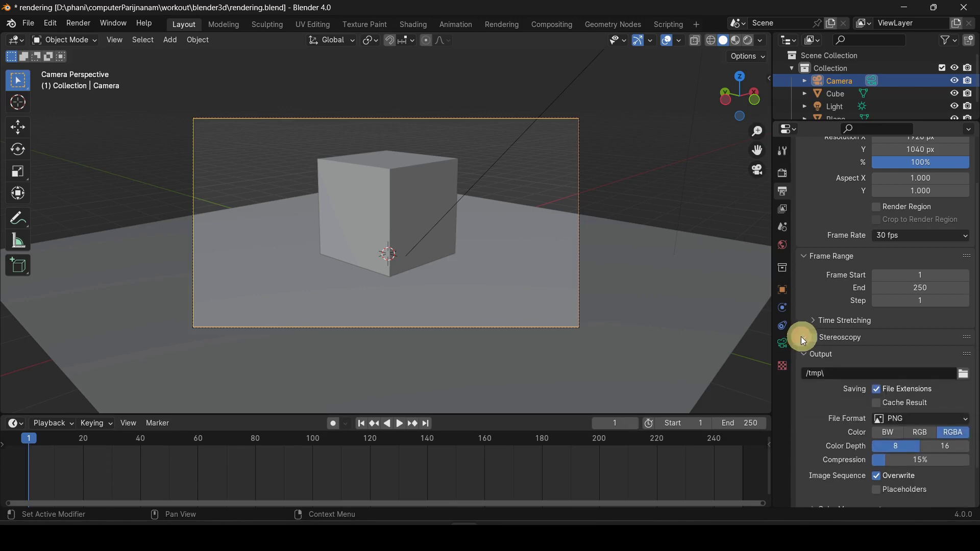
Browse to the Desktop folder for the render output path, and dismiss the file browser without accepting a folder
{"action": "scroll", "coordinate": [840, 262], "scroll_direction": "down", "scroll_amount": 2}
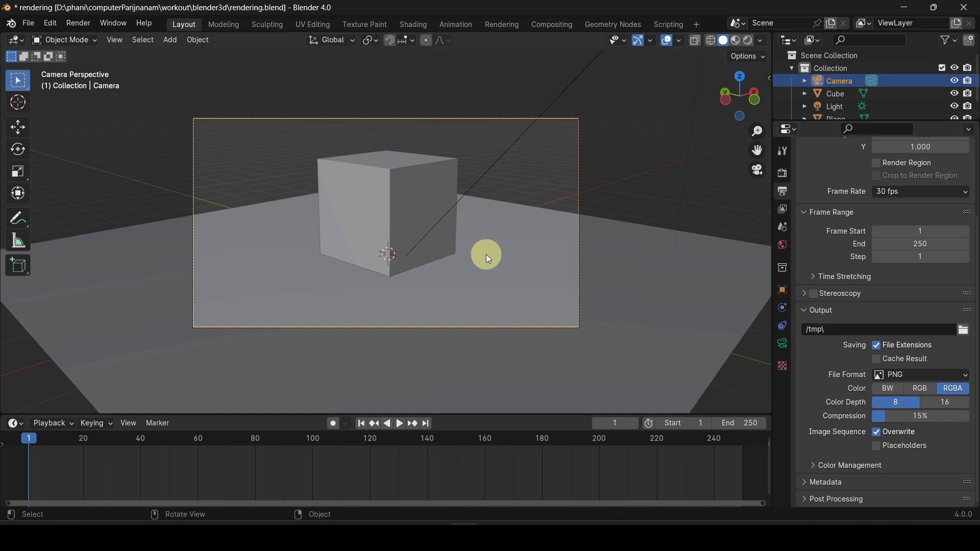
{"action": "left_click", "coordinate": [964, 335]}
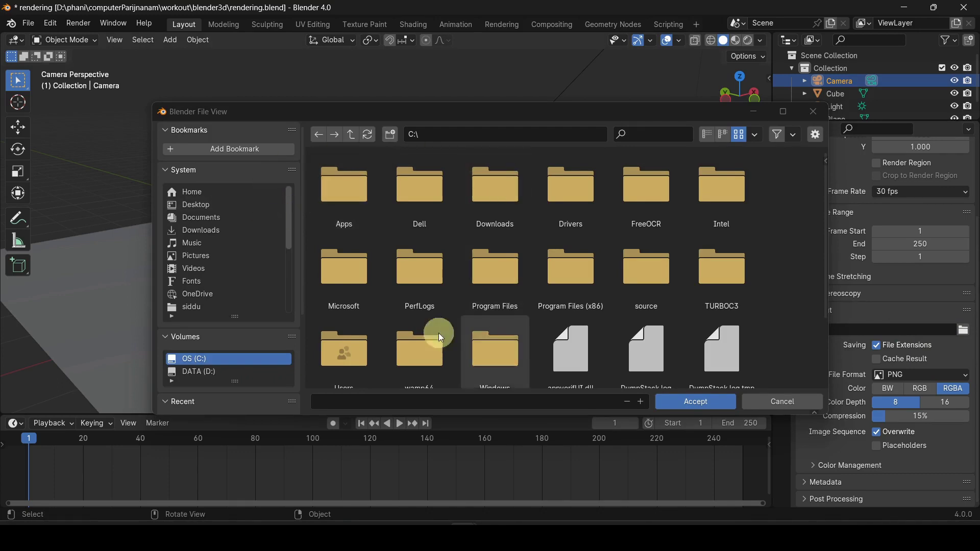
{"action": "left_click", "coordinate": [197, 206]}
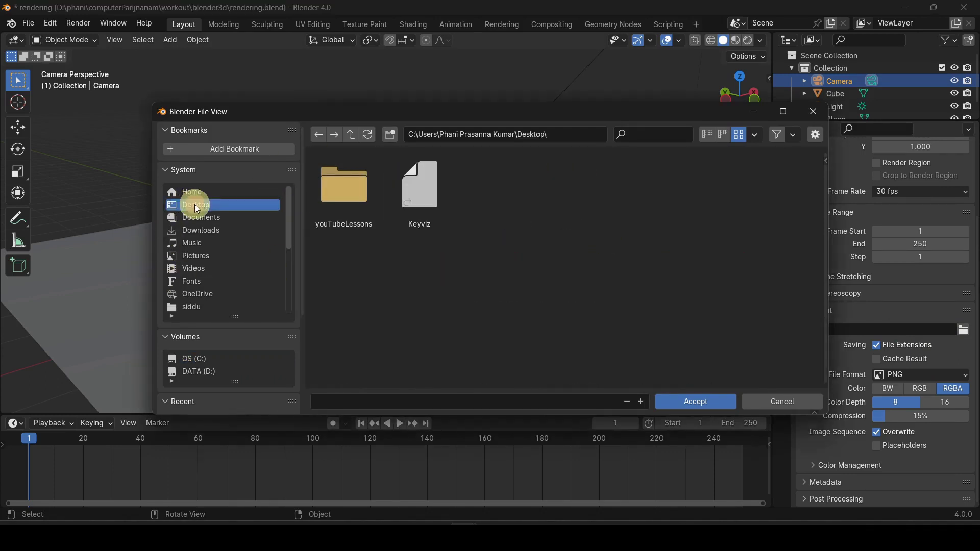
{"action": "left_click", "coordinate": [812, 112]}
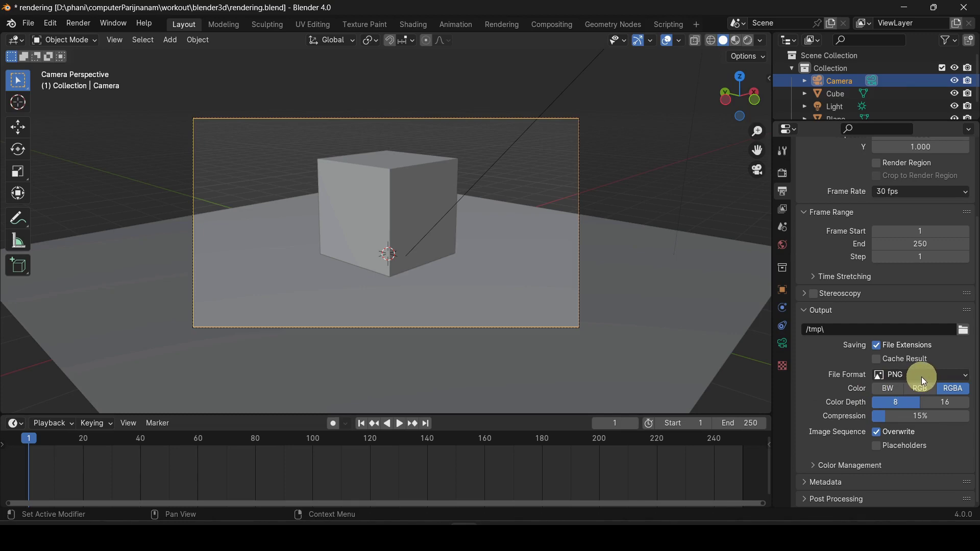
Look through the available output file formats and set the format to FFmpeg Video
{"action": "left_click", "coordinate": [960, 376]}
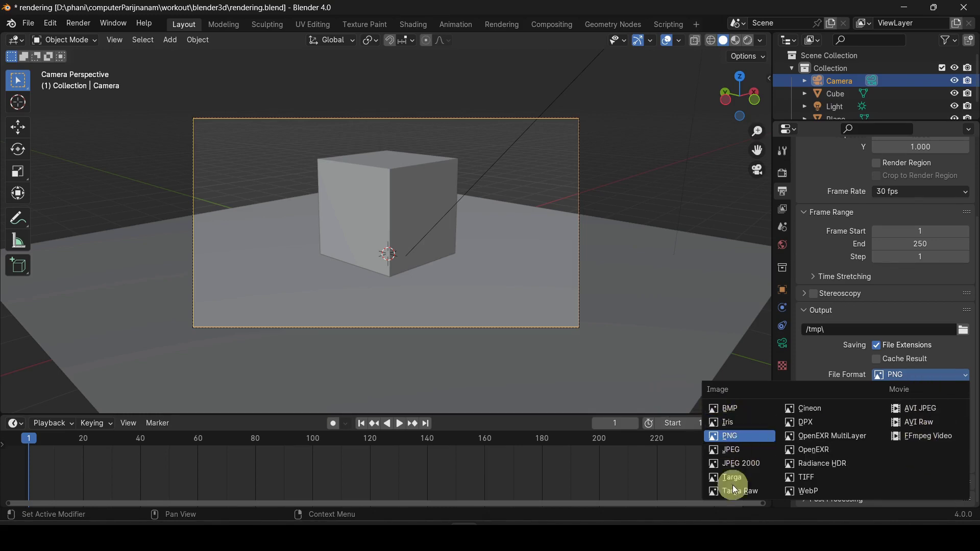
{"action": "left_click", "coordinate": [820, 365]}
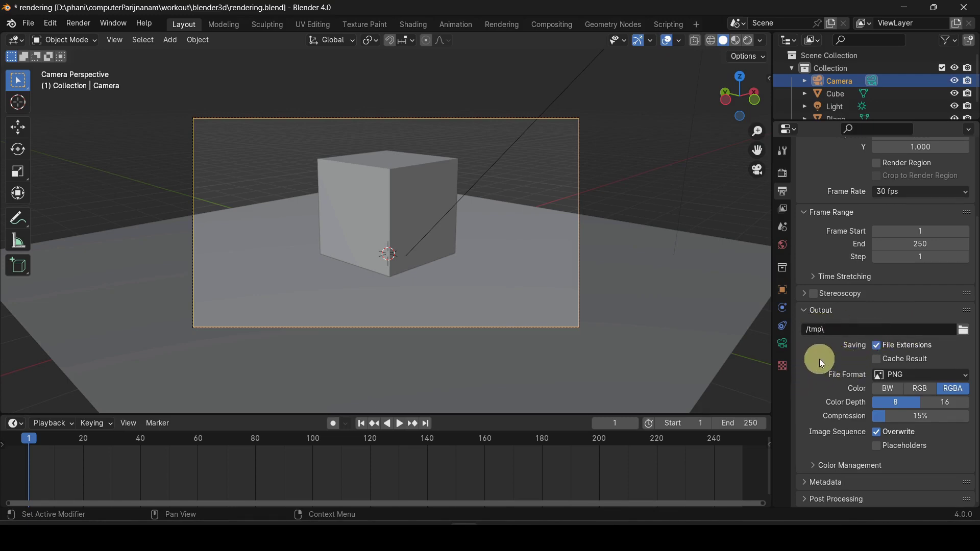
{"action": "left_click", "coordinate": [960, 380]}
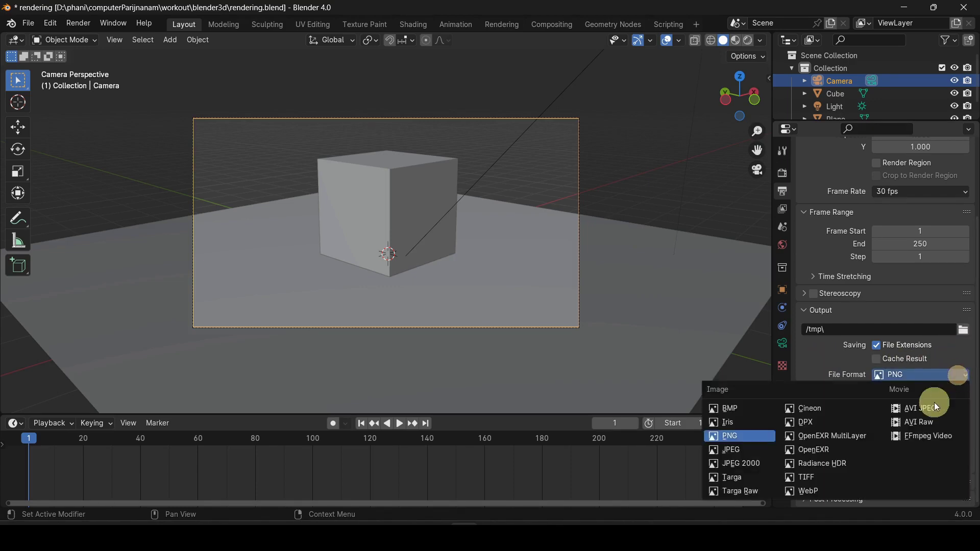
{"action": "left_click", "coordinate": [934, 438]}
{"action": "scroll", "coordinate": [933, 438], "scroll_direction": "up", "scroll_amount": 2}
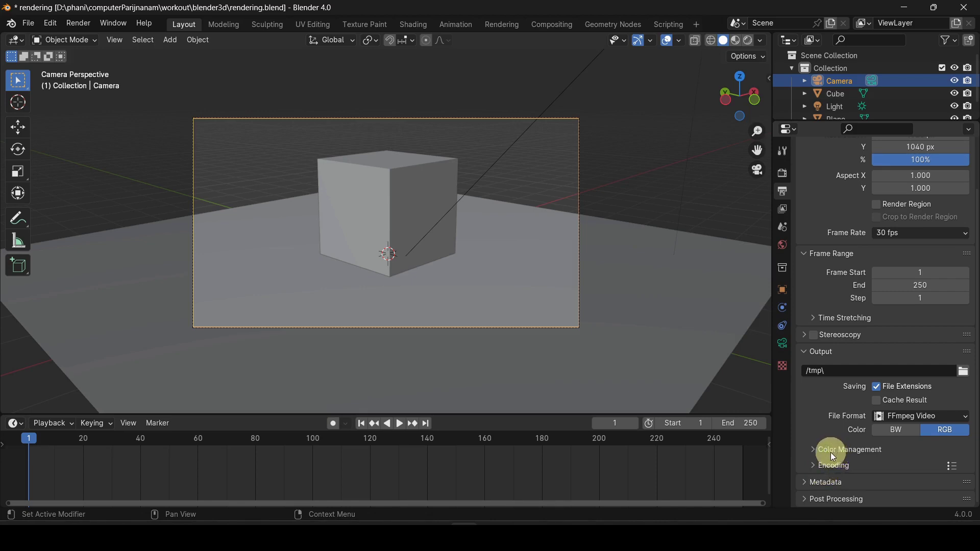
Expand the video encoding settings and set the container to MPEG-4
{"action": "left_click", "coordinate": [843, 474]}
{"action": "scroll", "coordinate": [844, 391], "scroll_direction": "down", "scroll_amount": 8}
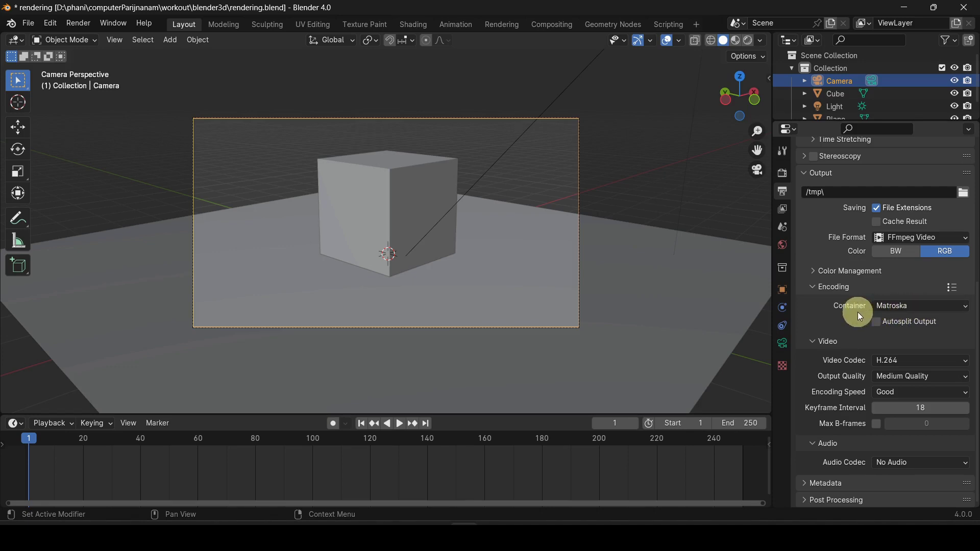
{"action": "left_click", "coordinate": [916, 307]}
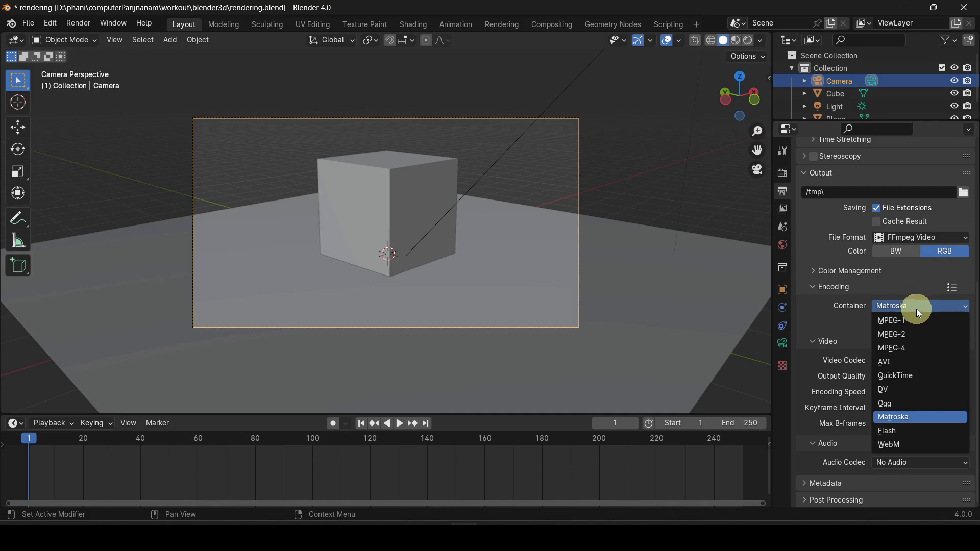
{"action": "left_click", "coordinate": [921, 347]}
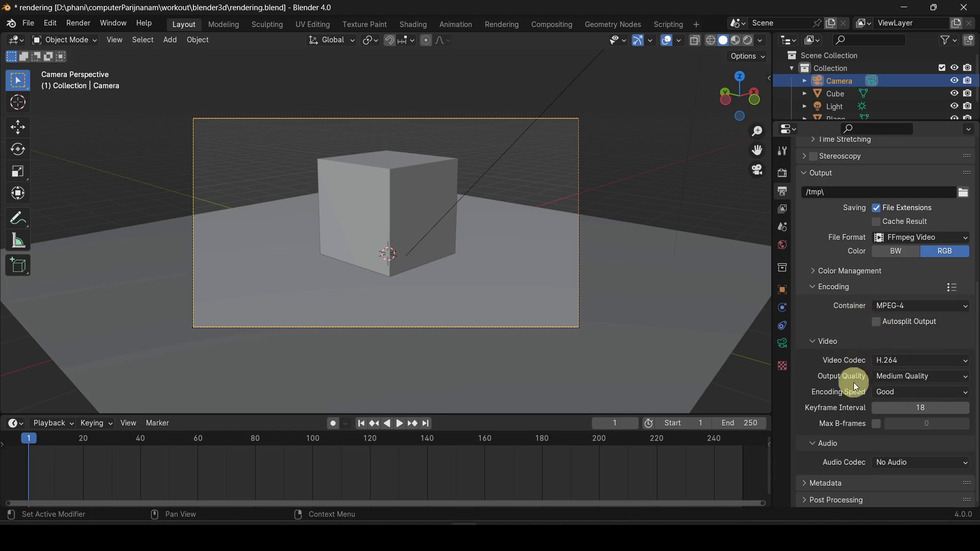
Examine the video codec, output quality and audio codec choices in the encoding settings
{"action": "left_click", "coordinate": [926, 359]}
{"action": "left_click", "coordinate": [917, 374]}
{"action": "scroll", "coordinate": [809, 413], "scroll_direction": "down", "scroll_amount": 1}
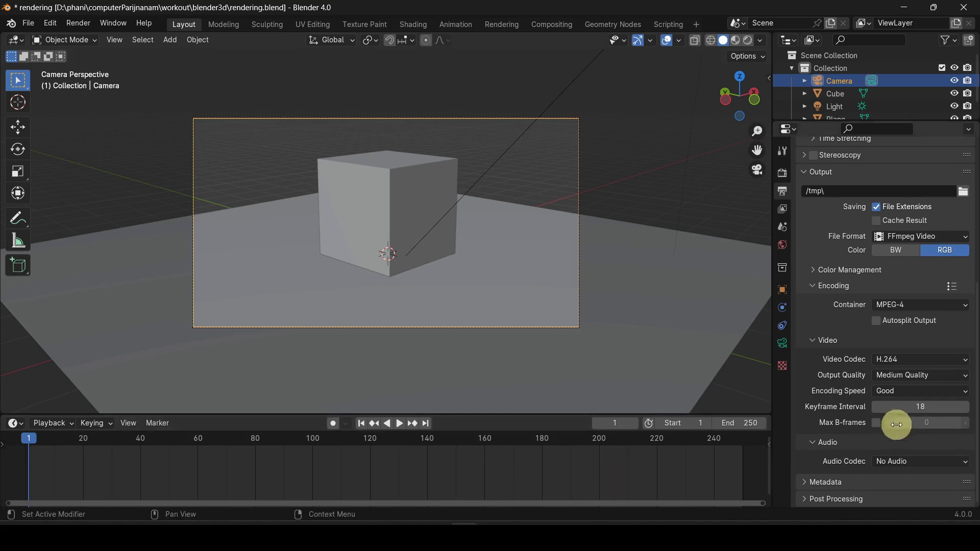
{"action": "left_click", "coordinate": [933, 461]}
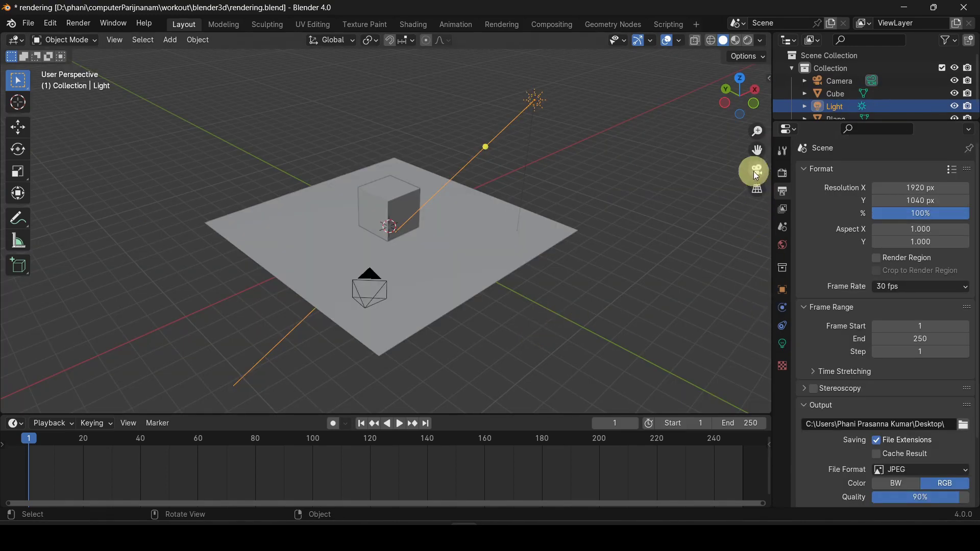
Try the Workbench render engine, and set the scene's render engine to Cycles
{"action": "left_click", "coordinate": [782, 175]}
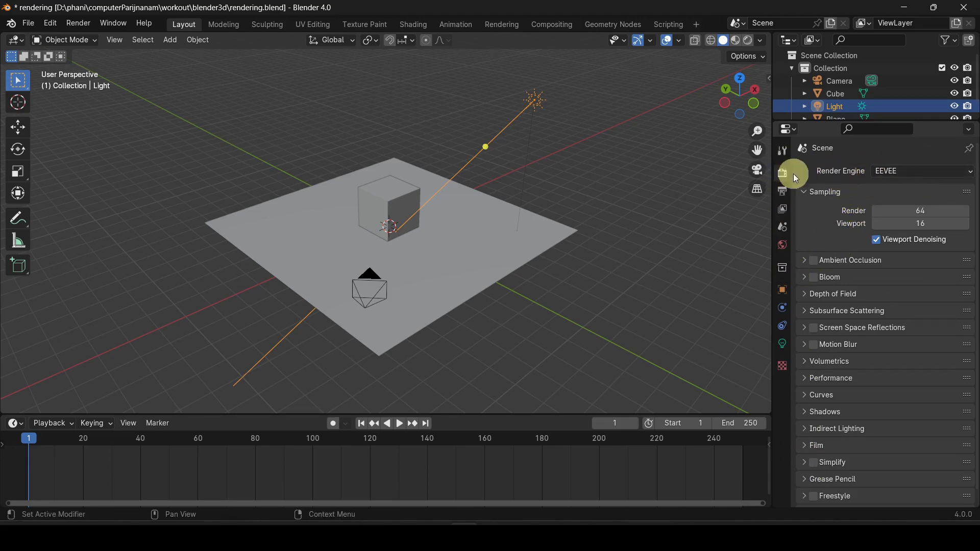
{"action": "left_click", "coordinate": [930, 174]}
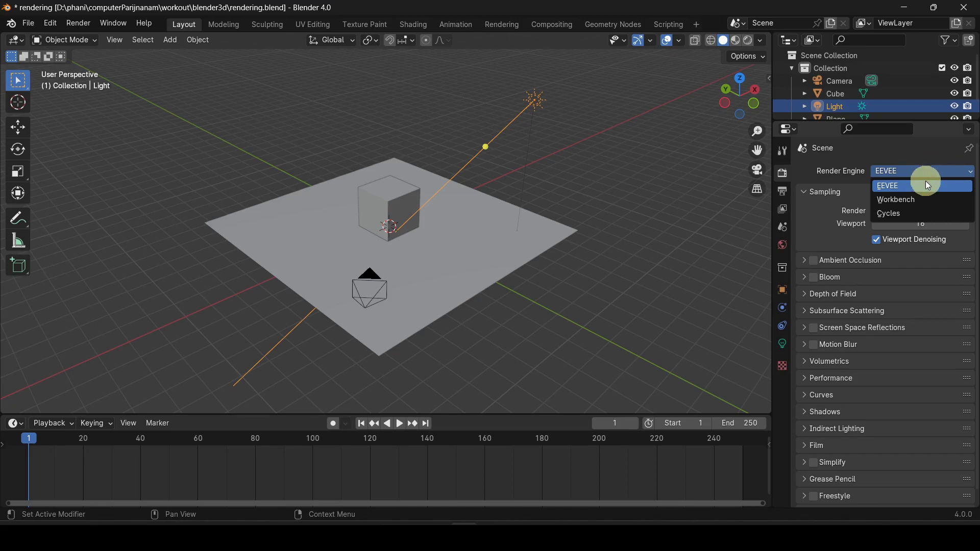
{"action": "left_click", "coordinate": [910, 202]}
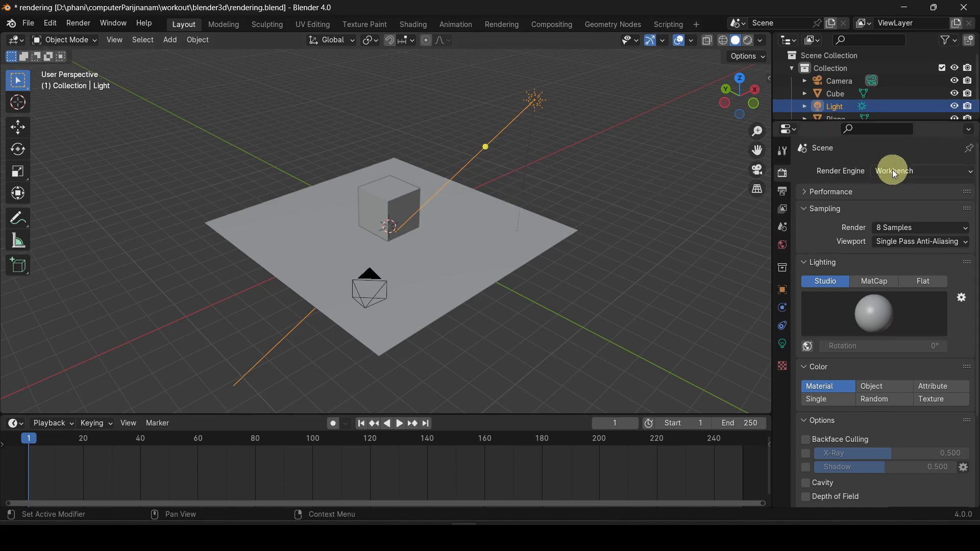
{"action": "left_click", "coordinate": [906, 170]}
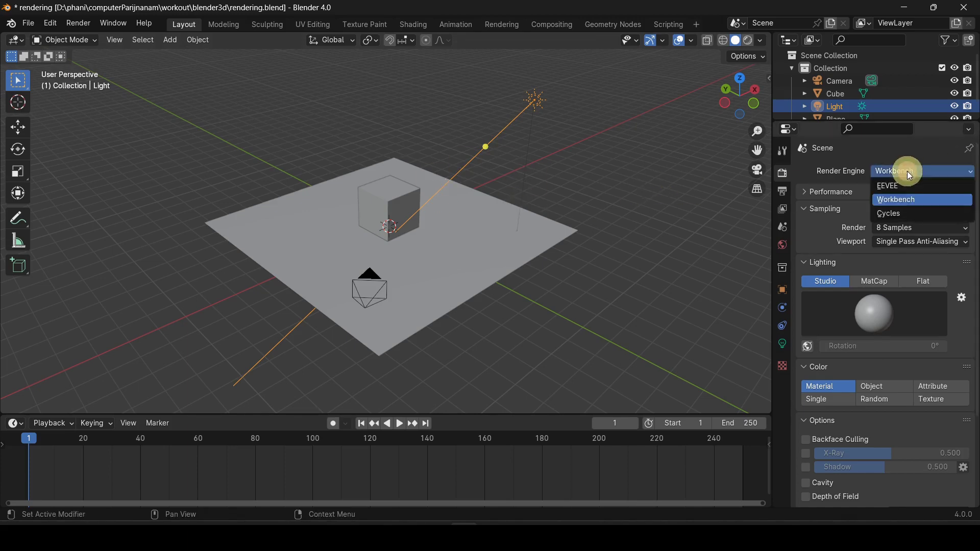
{"action": "left_click", "coordinate": [899, 218]}
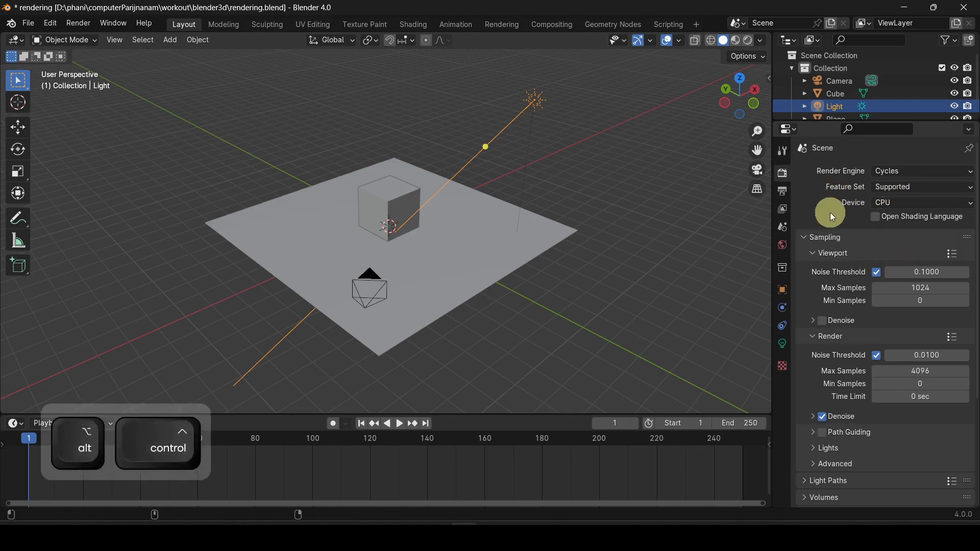
Set the Cycles render device to GPU Compute
{"action": "scroll", "coordinate": [830, 213], "scroll_direction": "up", "scroll_amount": 1, "text": "ctrl+alt"}
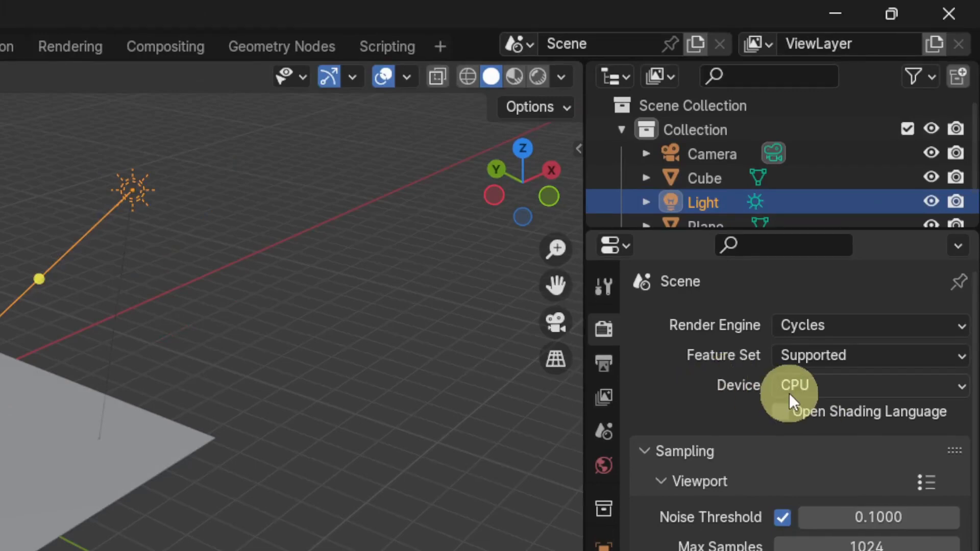
{"action": "left_click", "coordinate": [907, 384]}
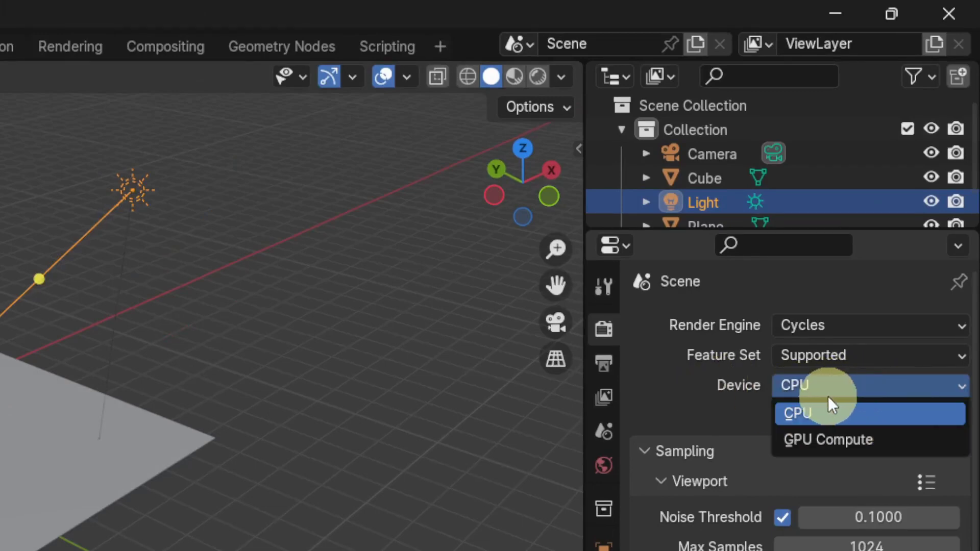
{"action": "left_click", "coordinate": [841, 438]}
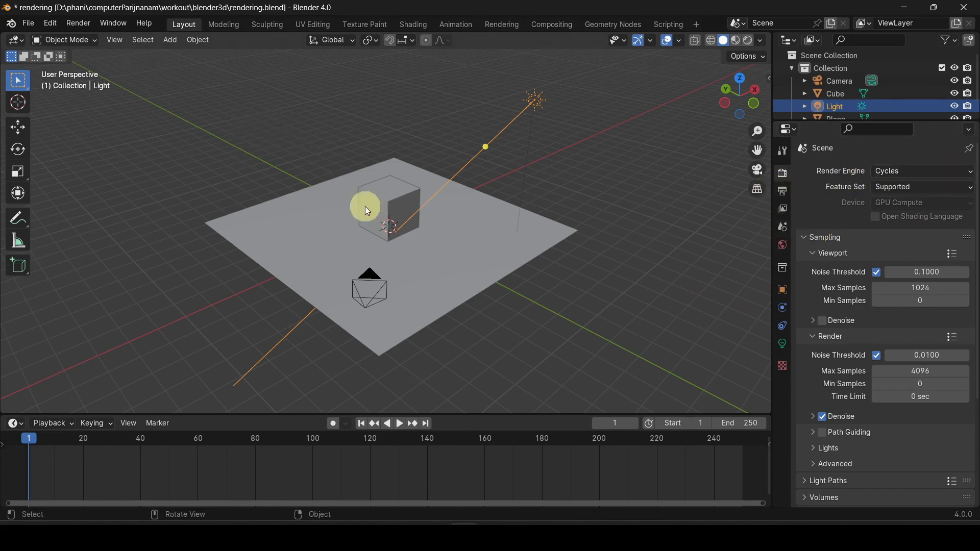
Accept the Desktop folder as the render output path and select JPEG as the output file format
{"action": "left_click", "coordinate": [784, 195]}
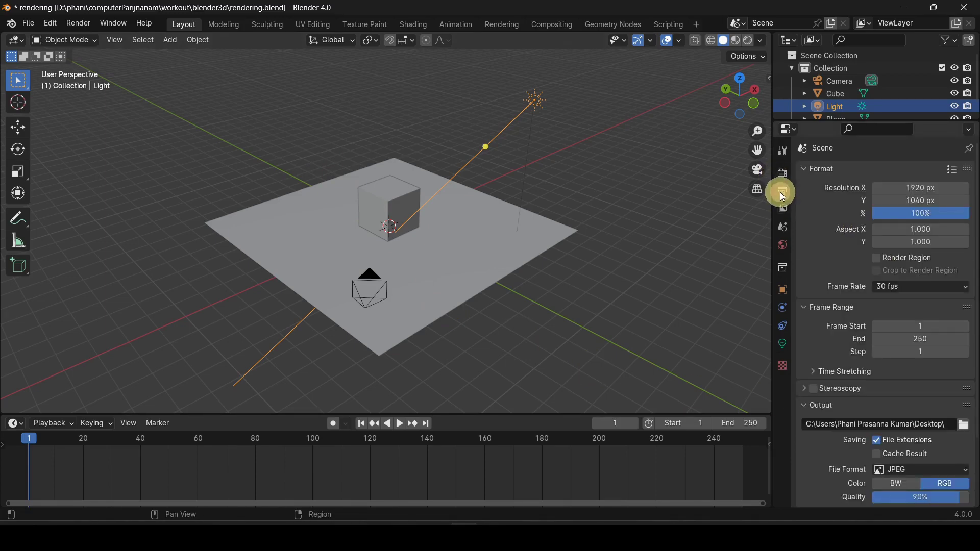
{"action": "scroll", "coordinate": [840, 279], "scroll_direction": "down", "scroll_amount": 4}
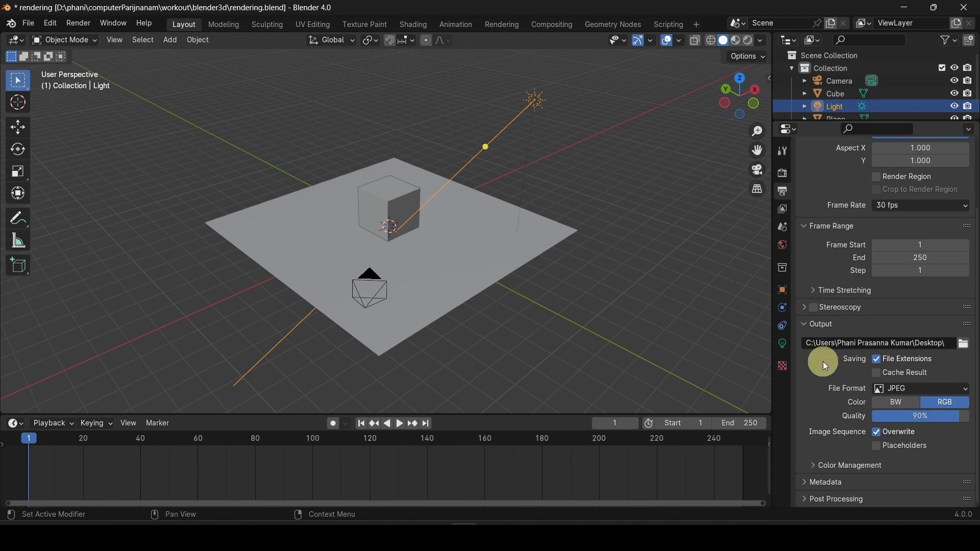
{"action": "left_click", "coordinate": [962, 347]}
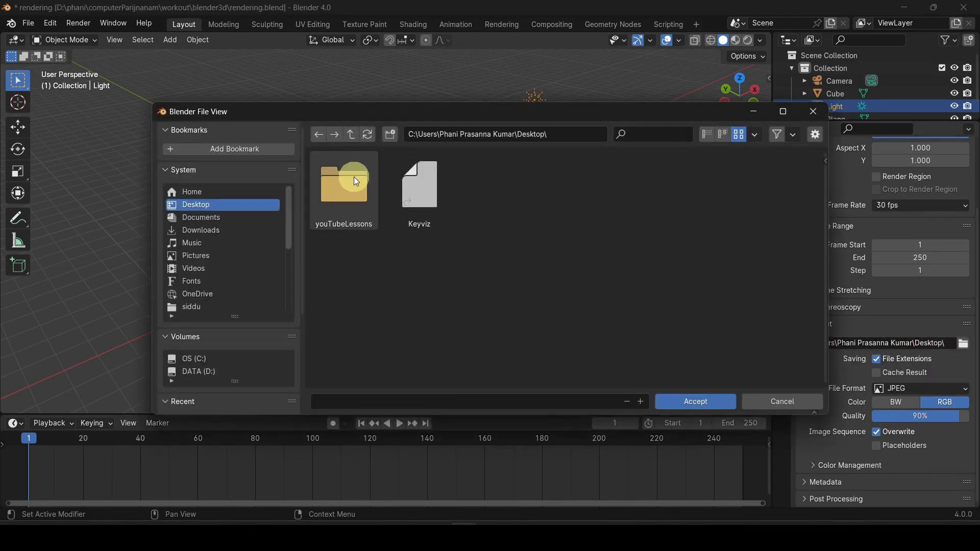
{"action": "left_click", "coordinate": [683, 402]}
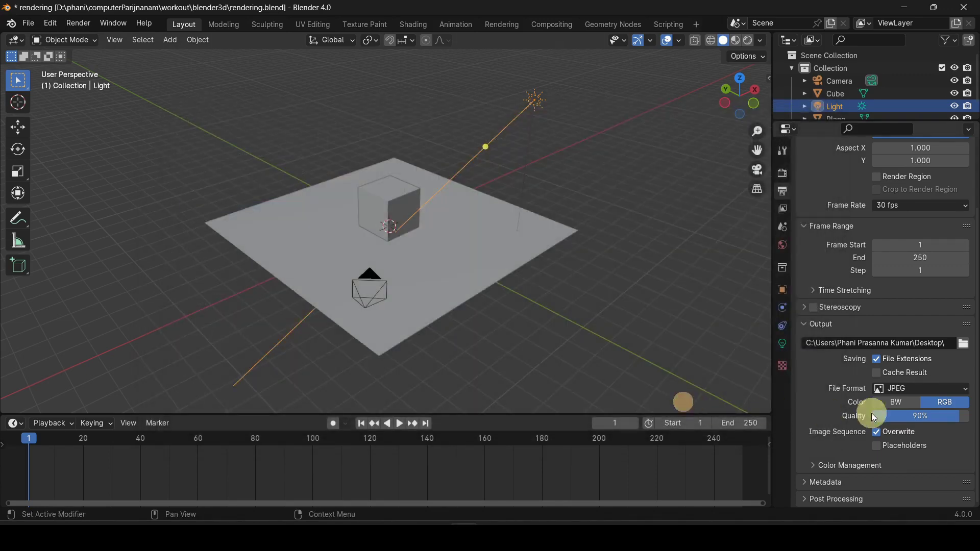
{"action": "left_click", "coordinate": [947, 390]}
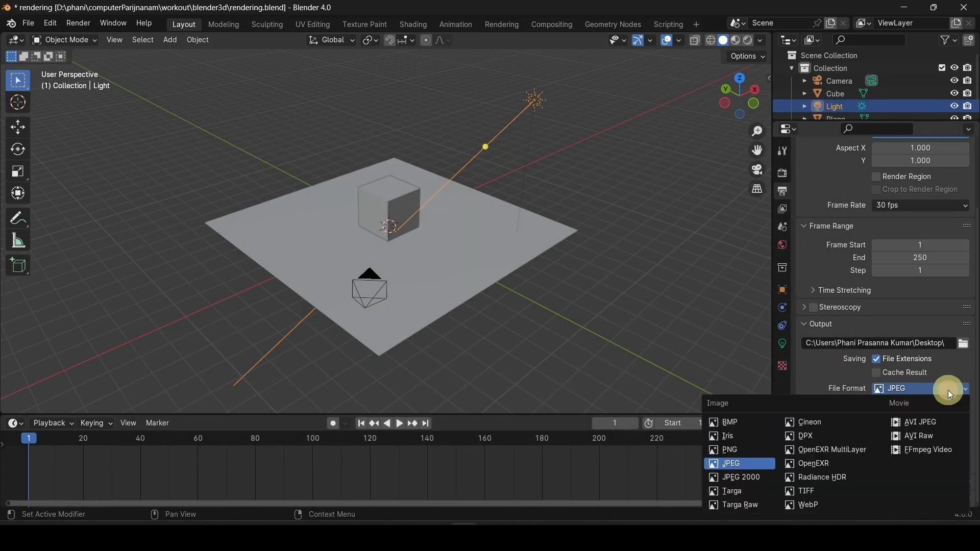
{"action": "left_click", "coordinate": [734, 463]}
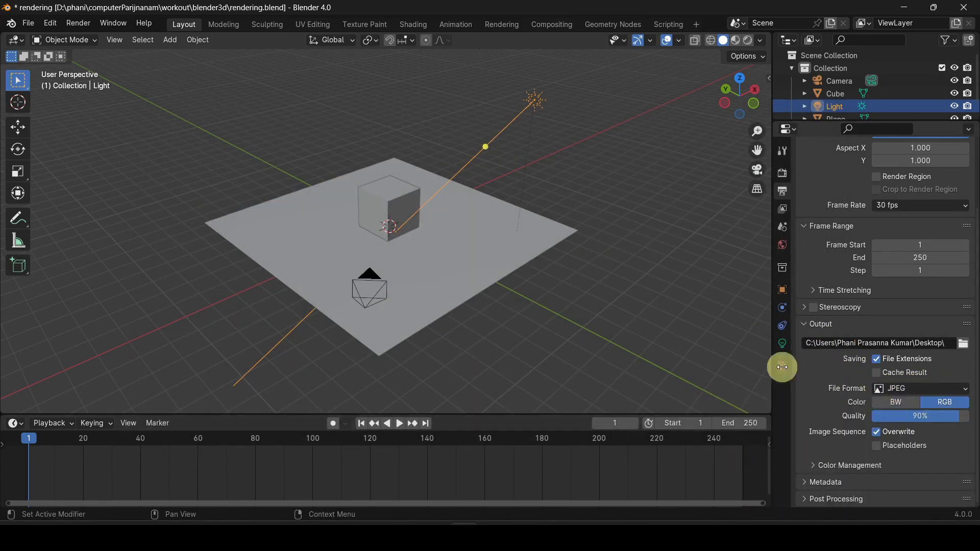
Start a test render of the current frame as an image, cancel it partway and close the render window
{"action": "left_click", "coordinate": [783, 175]}
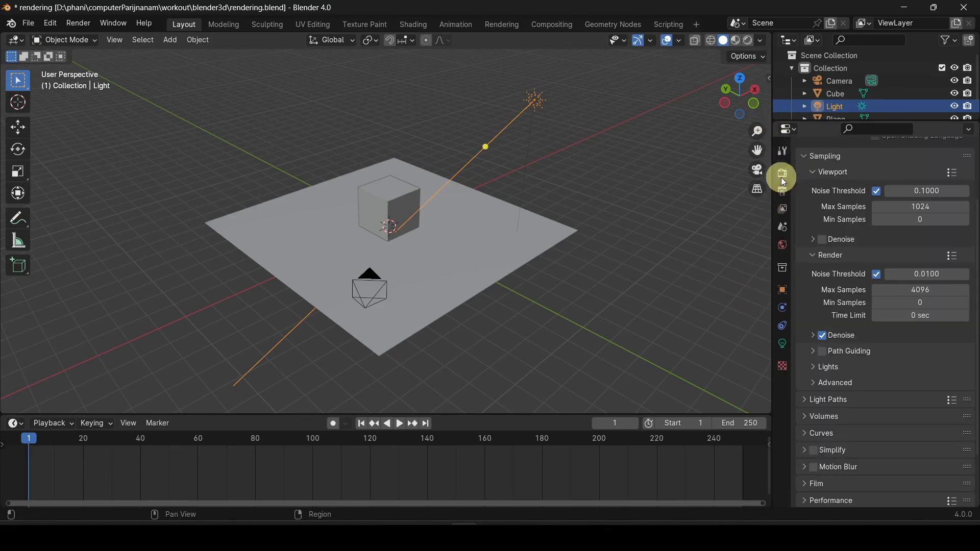
{"action": "left_click", "coordinate": [80, 24]}
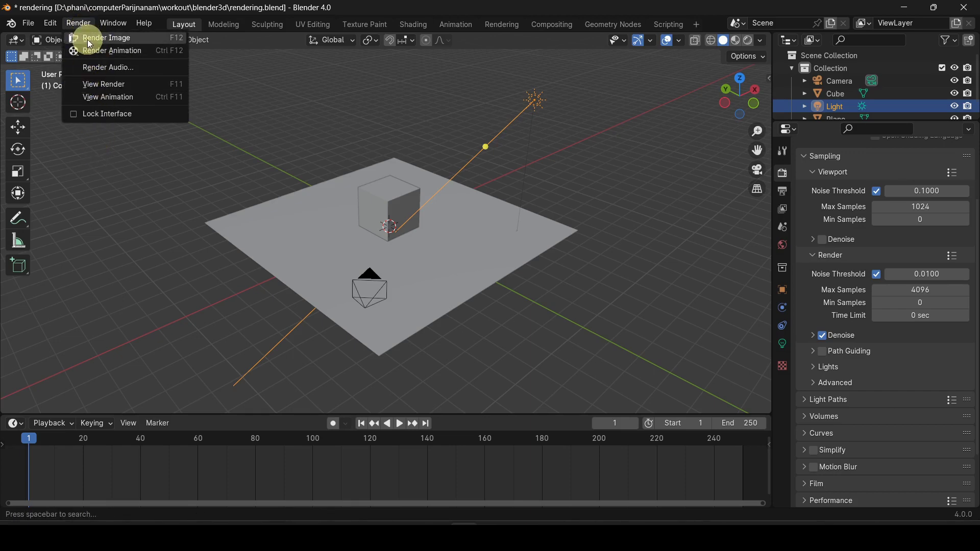
{"action": "left_click", "coordinate": [122, 39]}
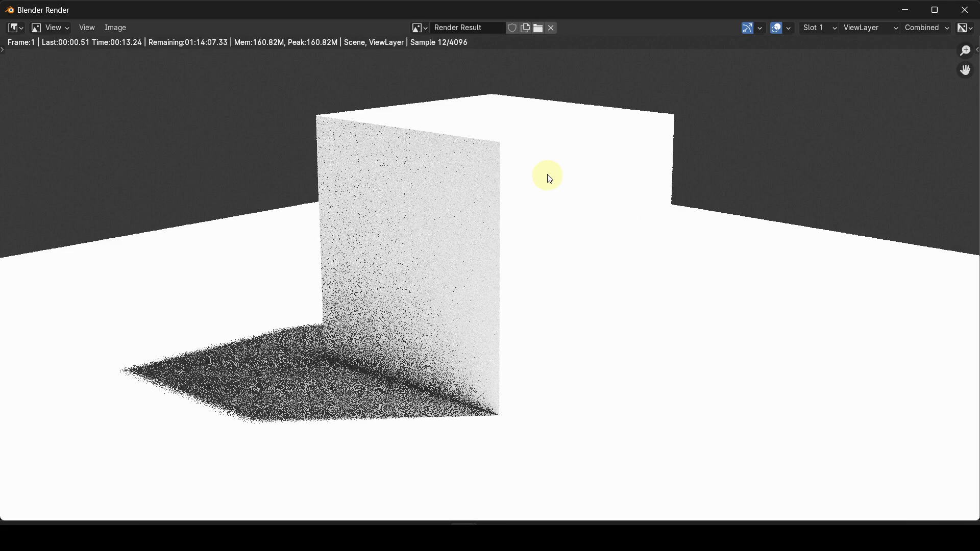
{"action": "key", "text": "Escape"}
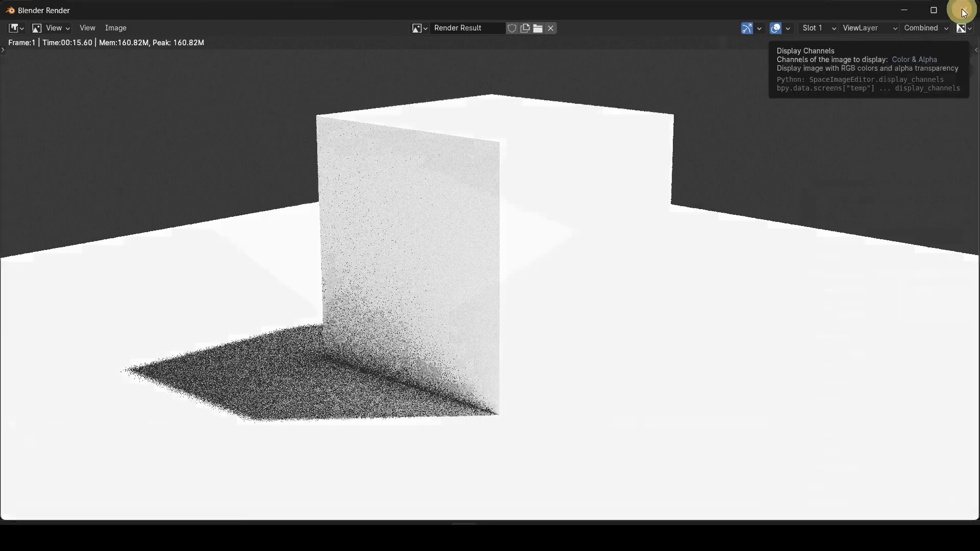
{"action": "left_click", "coordinate": [965, 9]}
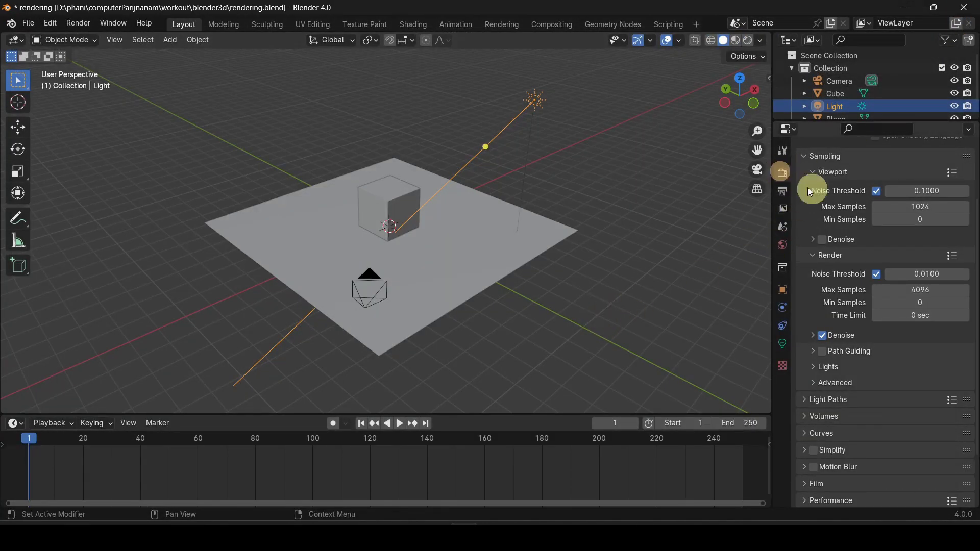
Review the Cycles sampling settings, preview the scene in Rendered viewport shading, and return to Solid shading
{"action": "scroll", "coordinate": [903, 216], "scroll_direction": "up", "scroll_amount": 4}
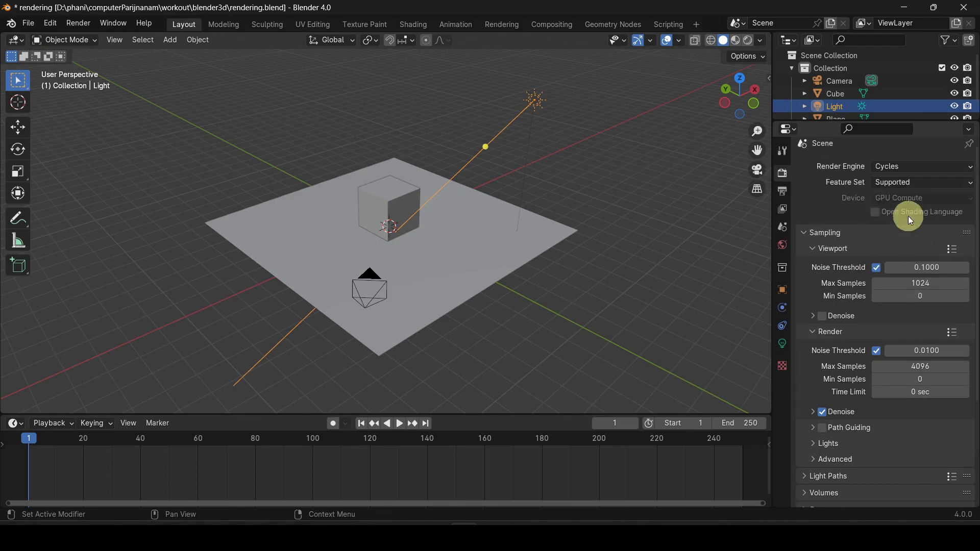
{"action": "left_click", "coordinate": [808, 232]}
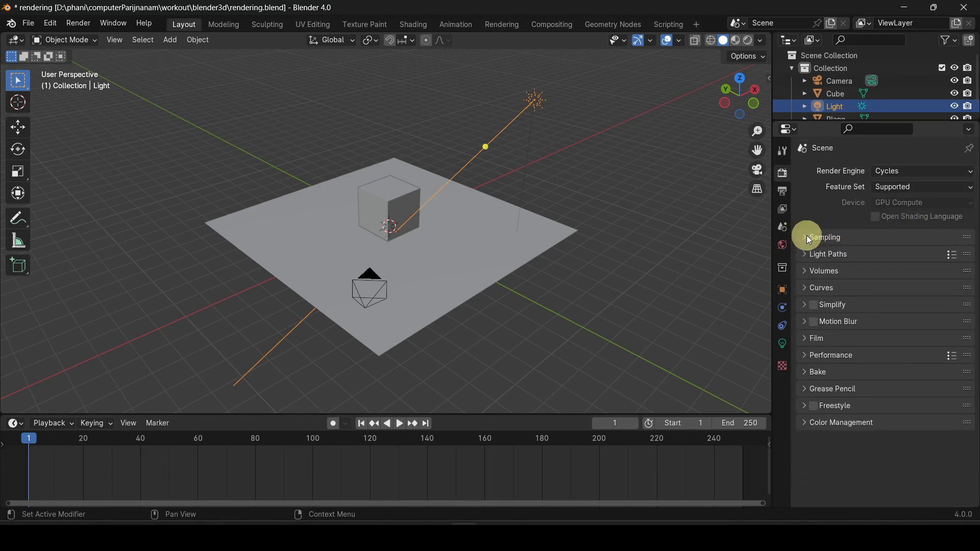
{"action": "left_click", "coordinate": [807, 236]}
{"action": "scroll", "coordinate": [840, 306], "scroll_direction": "down", "scroll_amount": 3}
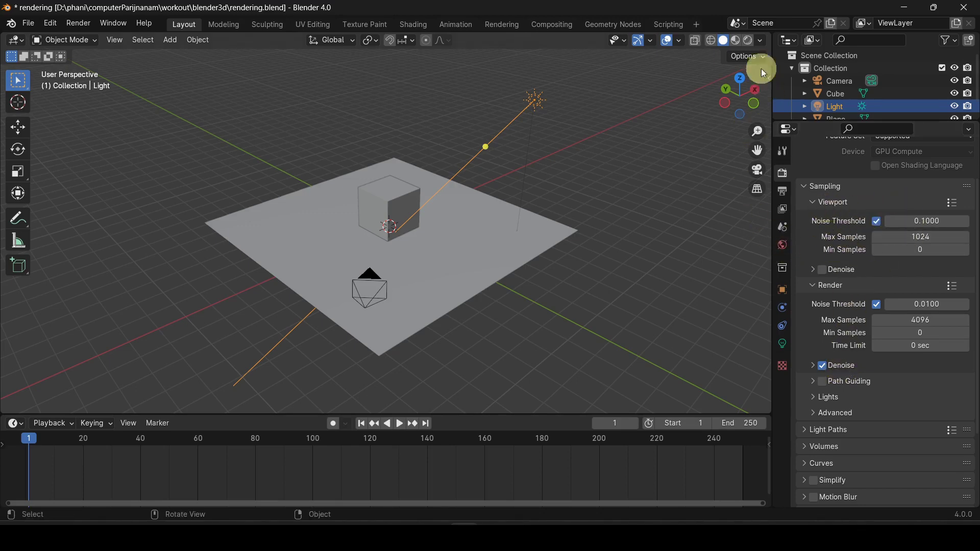
{"action": "left_click", "coordinate": [748, 41]}
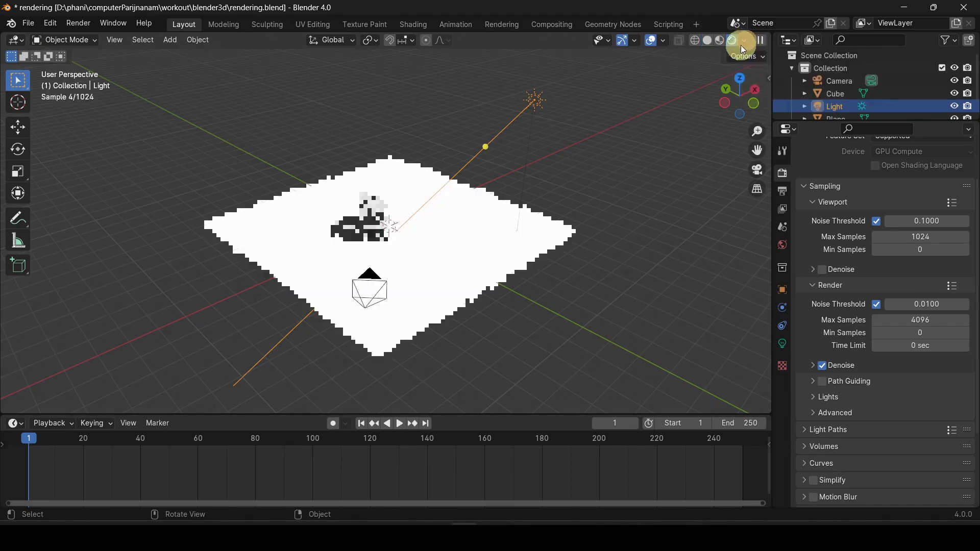
{"action": "left_click", "coordinate": [708, 41]}
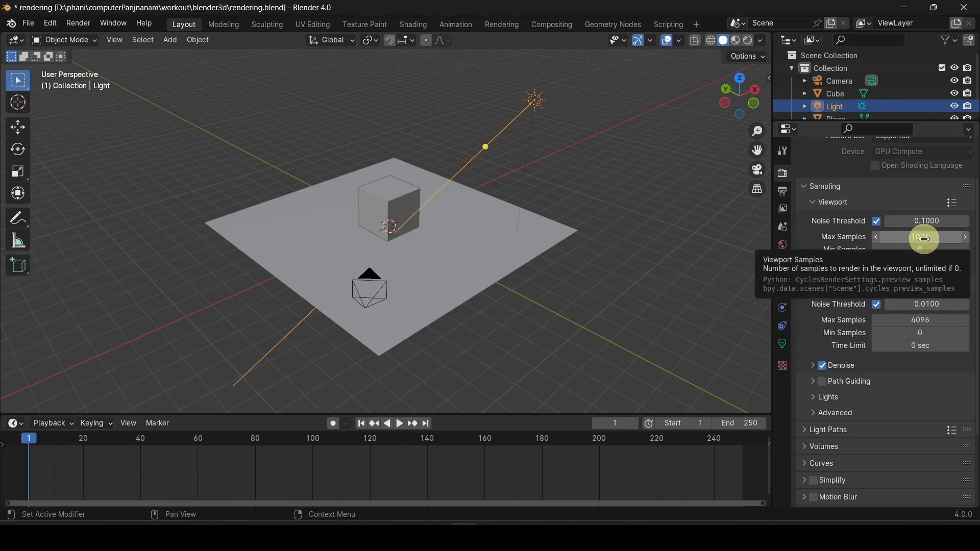
Set the Cycles maximum samples to 32 for the final render and 16 for the viewport, keeping render denoising enabled
{"action": "left_click", "coordinate": [924, 322]}
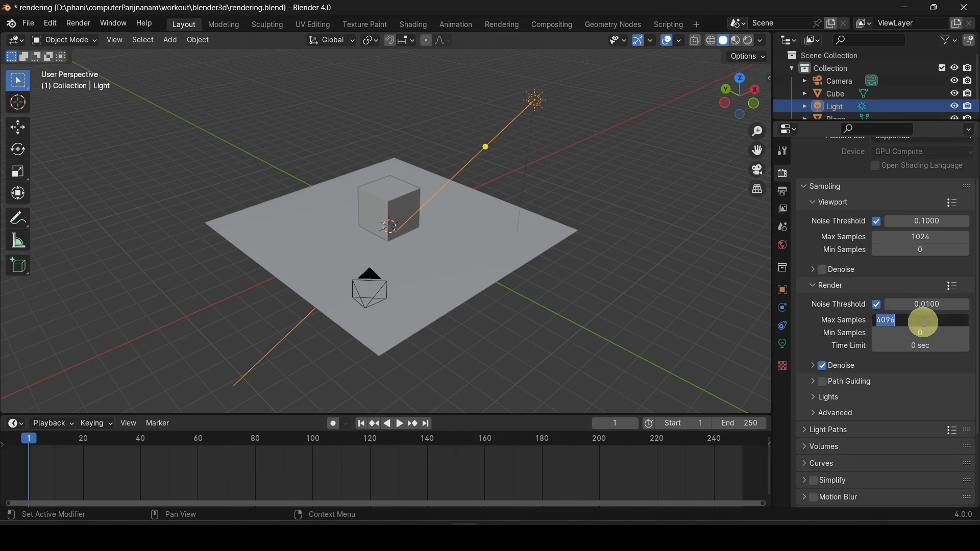
{"action": "type", "text": "32"}
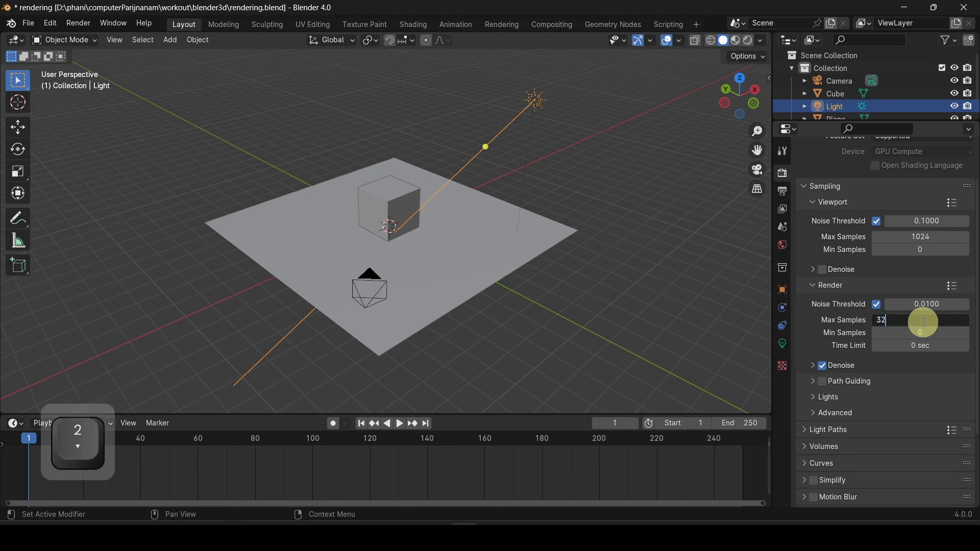
{"action": "key", "text": "Return"}
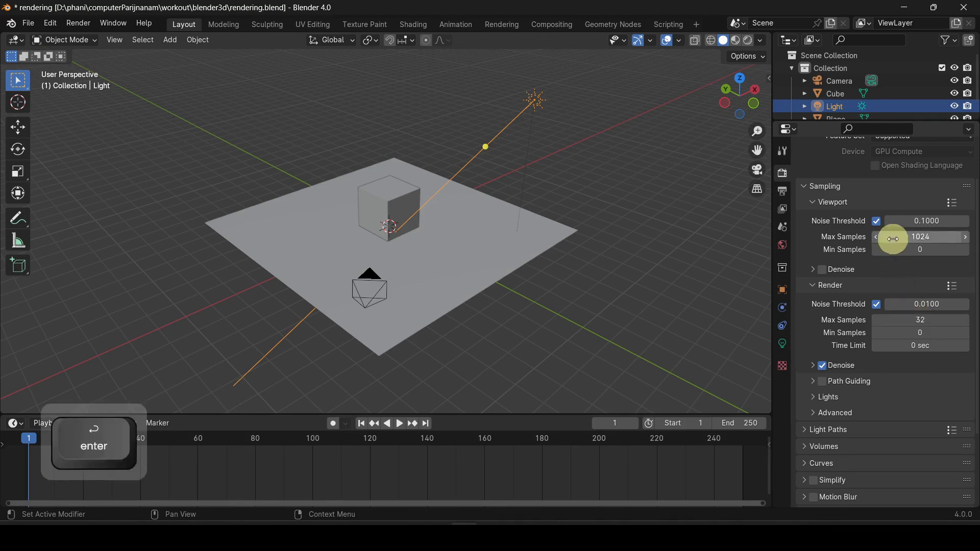
{"action": "left_click", "coordinate": [929, 239]}
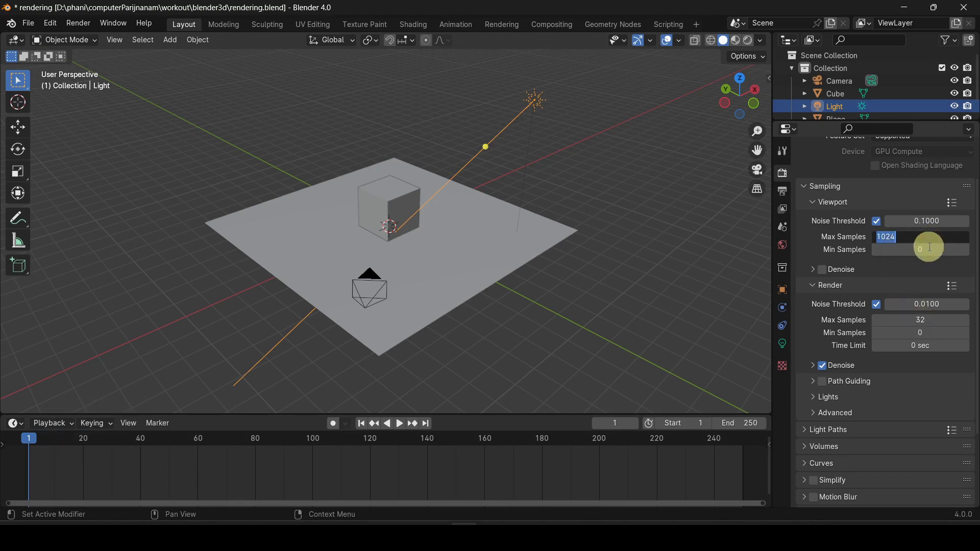
{"action": "type", "text": "16"}
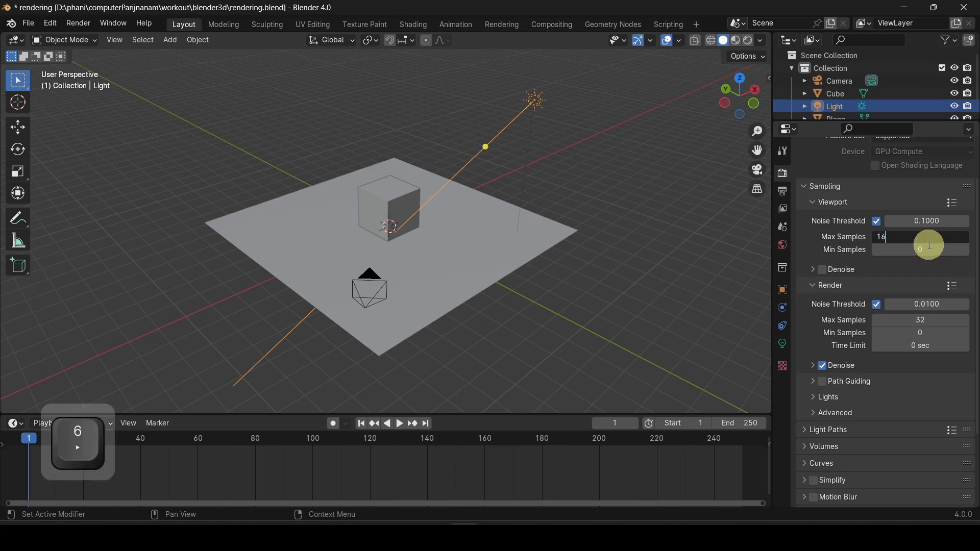
{"action": "key", "text": "Return"}
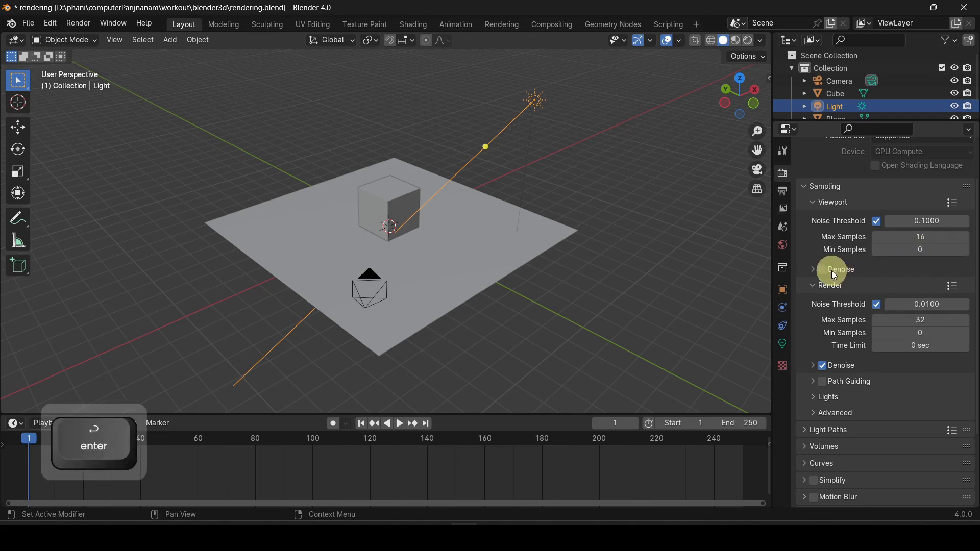
{"action": "left_click", "coordinate": [823, 366]}
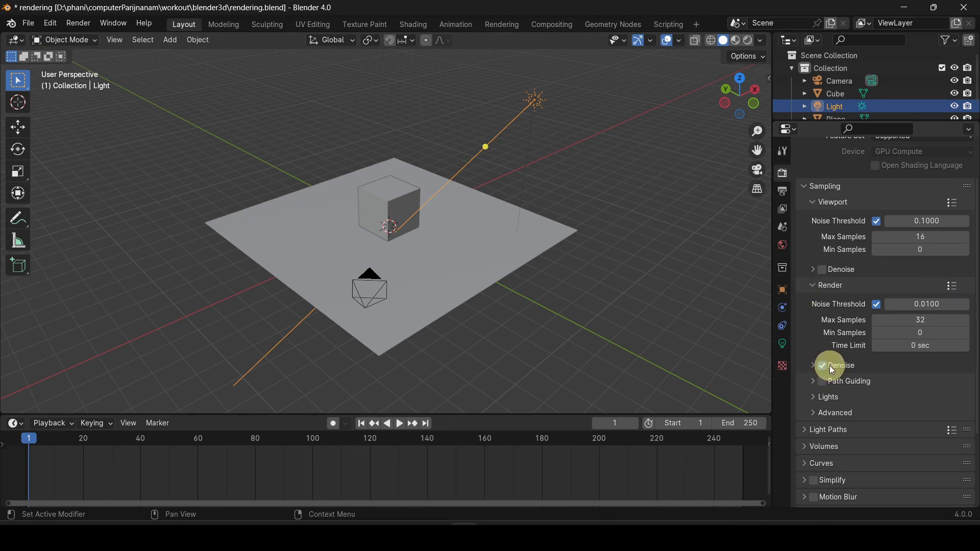
View the last render result to examine the noise in the cube's shadow, and close the render window
{"action": "left_click", "coordinate": [202, 75]}
{"action": "left_click", "coordinate": [82, 24]}
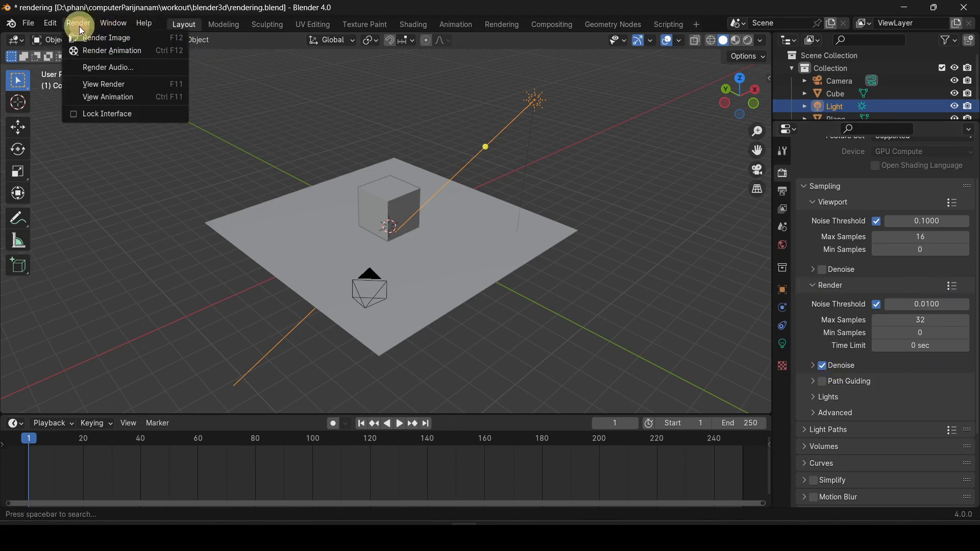
{"action": "left_click", "coordinate": [135, 85]}
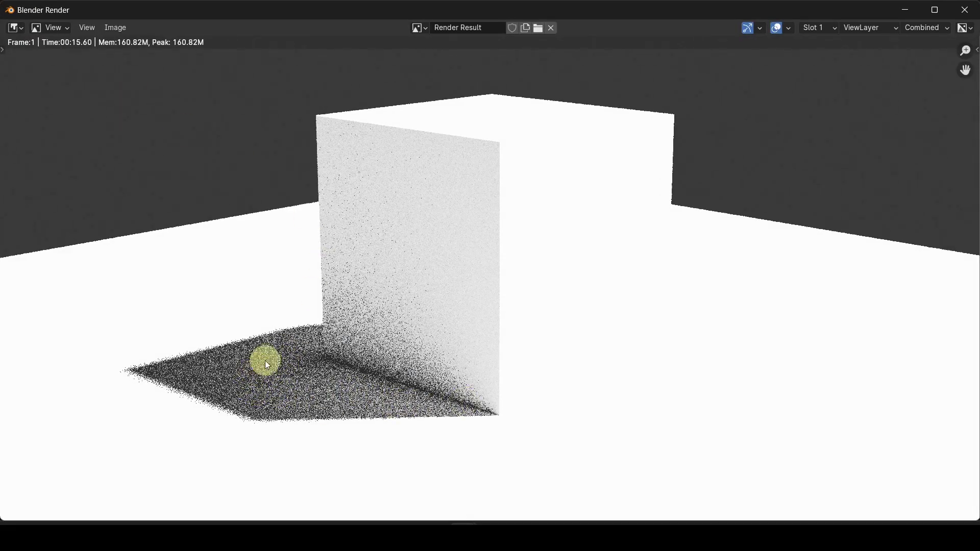
{"action": "left_click", "coordinate": [965, 10]}
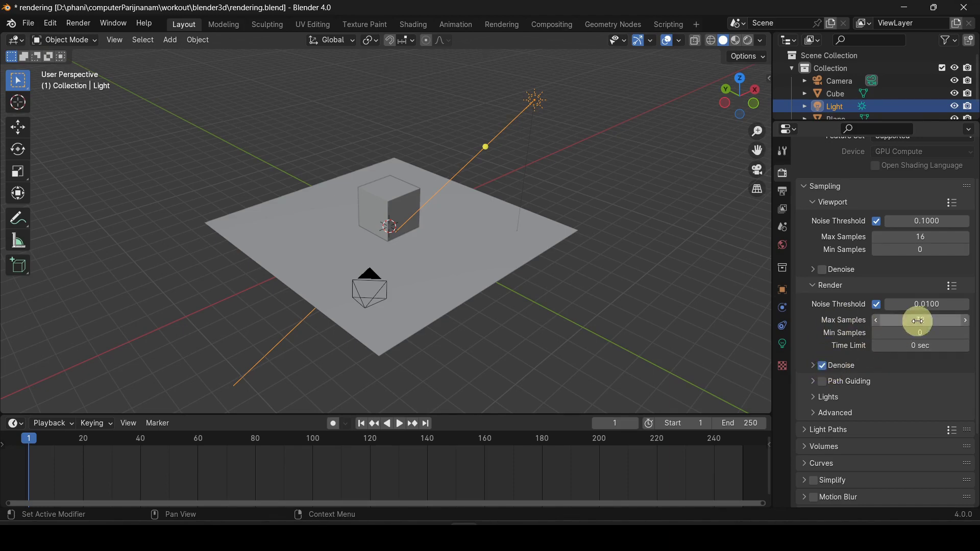
Render the current frame as an image with the reduced sample count, and close the render window when it finishes
{"action": "left_click", "coordinate": [75, 23]}
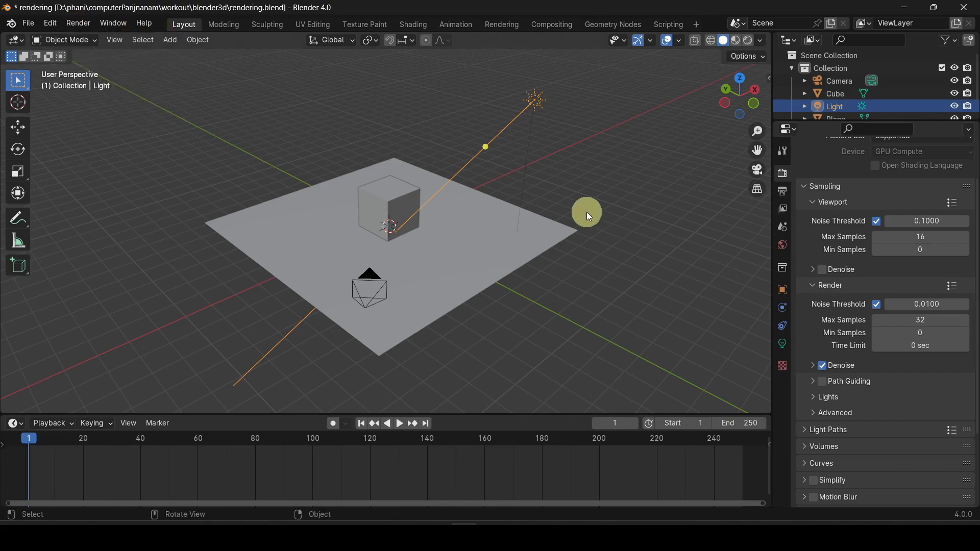
{"action": "key", "text": "F12"}
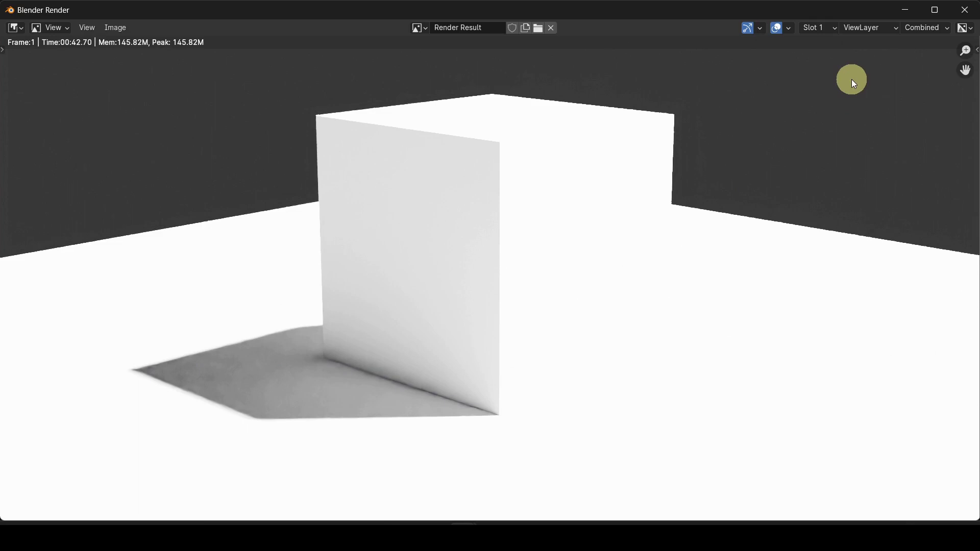
{"action": "key", "text": "ctrl+Home"}
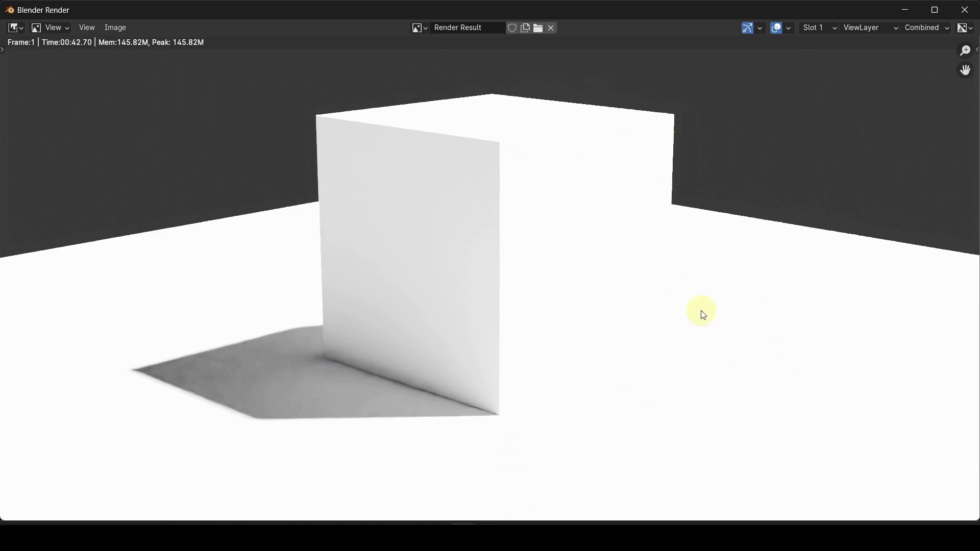
{"action": "left_click", "coordinate": [965, 10]}
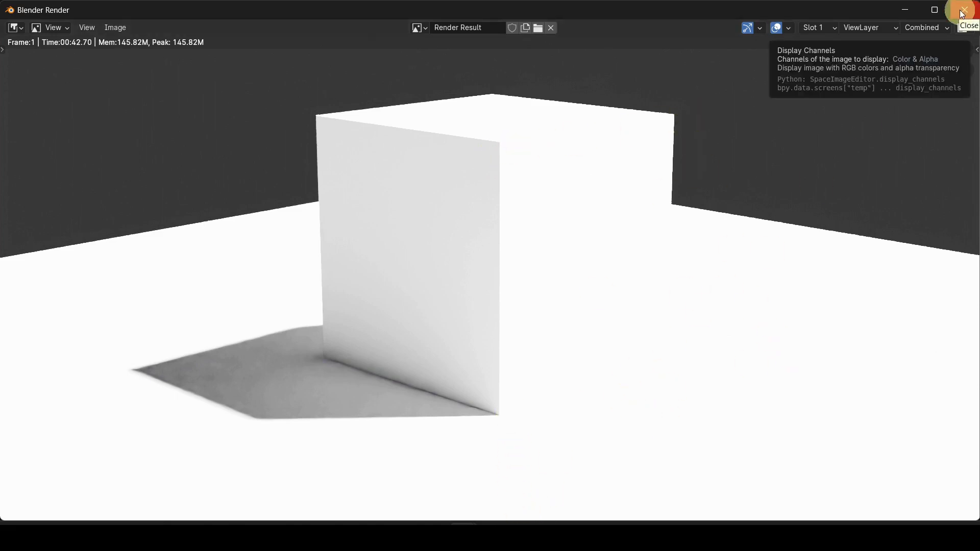
{"action": "left_click", "coordinate": [964, 12]}
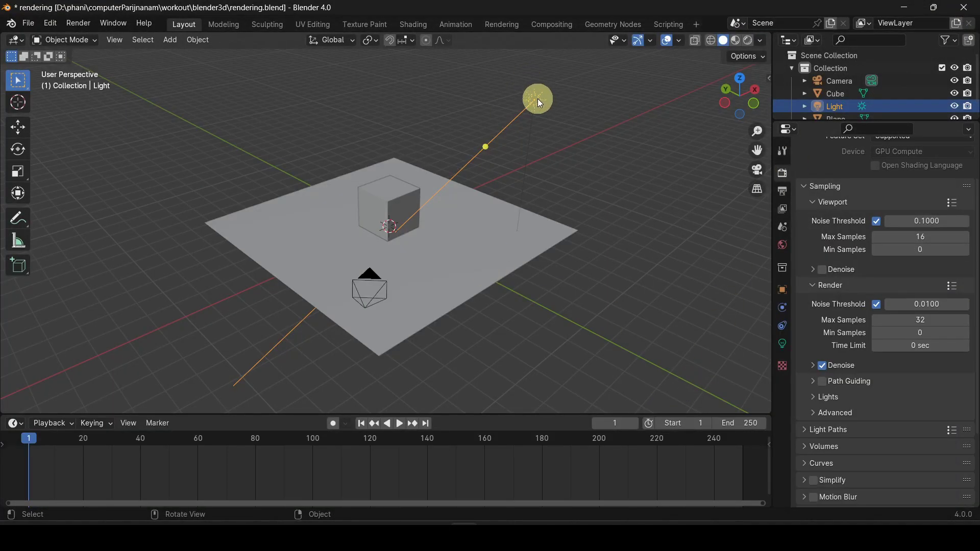
Set the sun light's strength to 100, test-render the frame, cancel the render partway and close its window
{"action": "left_click", "coordinate": [782, 344]}
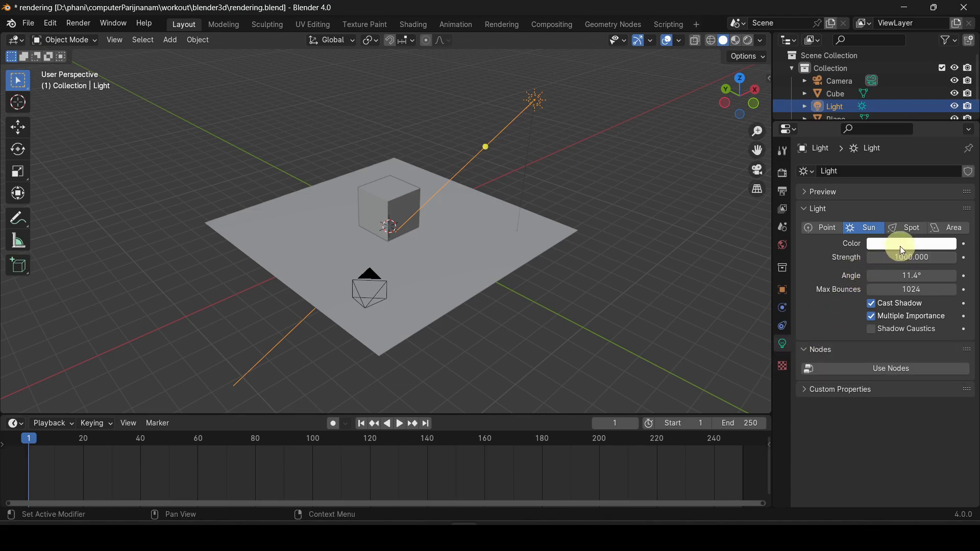
{"action": "left_click", "coordinate": [917, 258]}
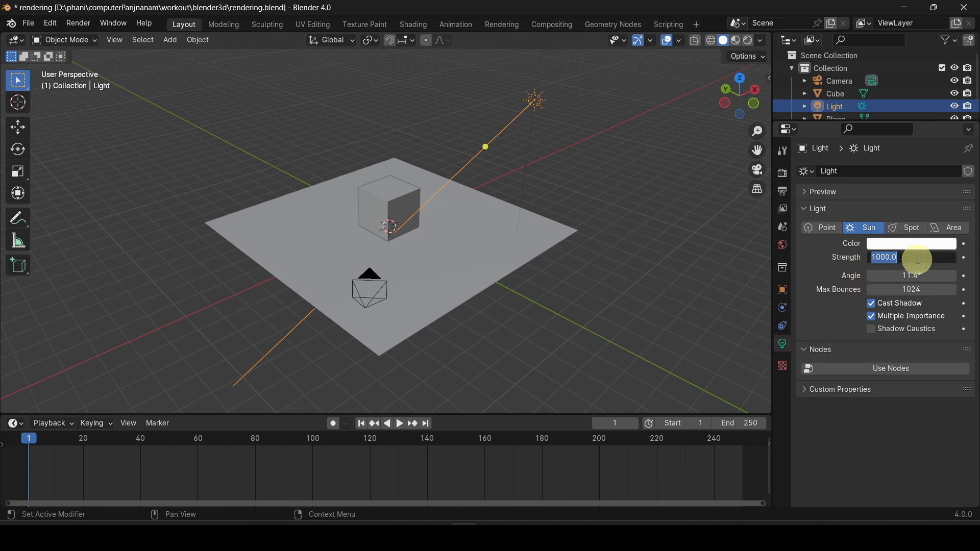
{"action": "type", "text": "100"}
{"action": "key", "text": "Return"}
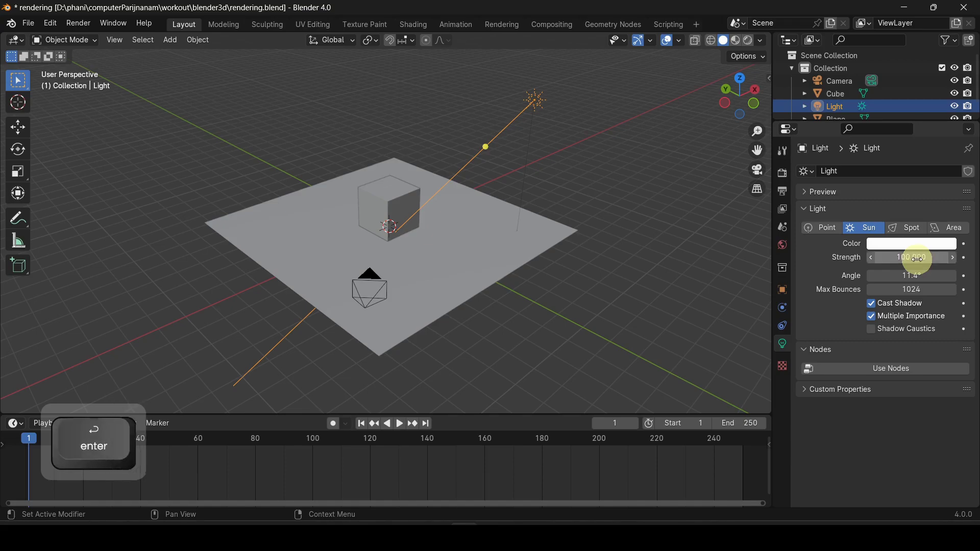
{"action": "key", "text": "F12"}
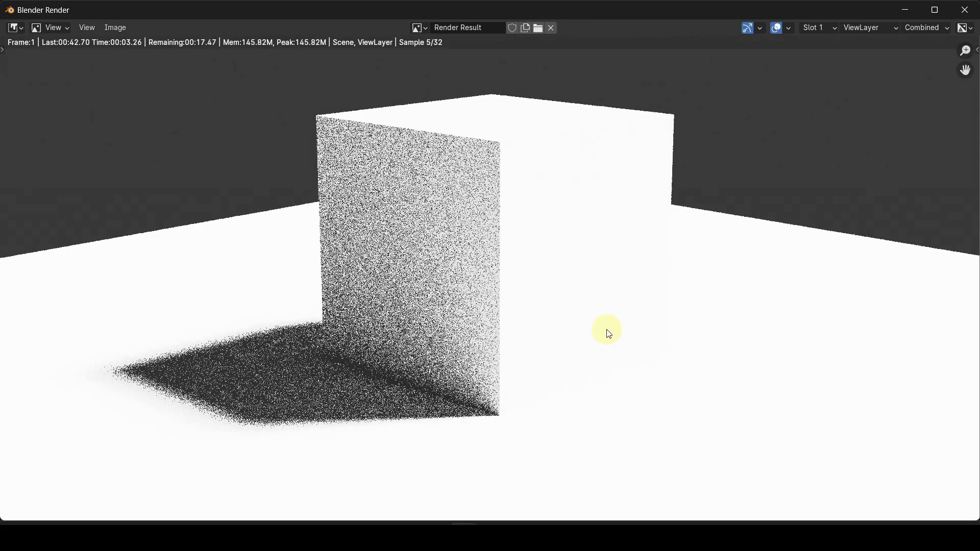
{"action": "key", "text": "Escape"}
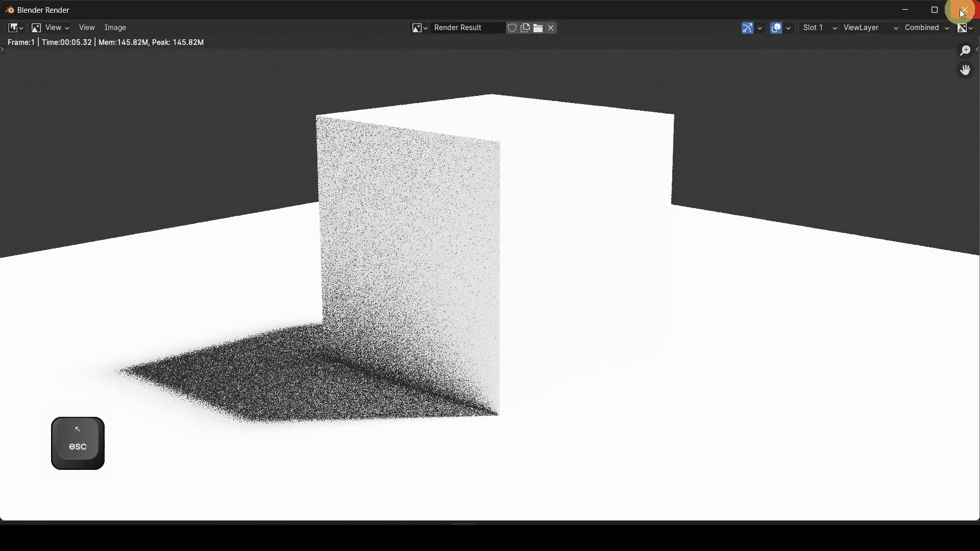
{"action": "left_click", "coordinate": [962, 9]}
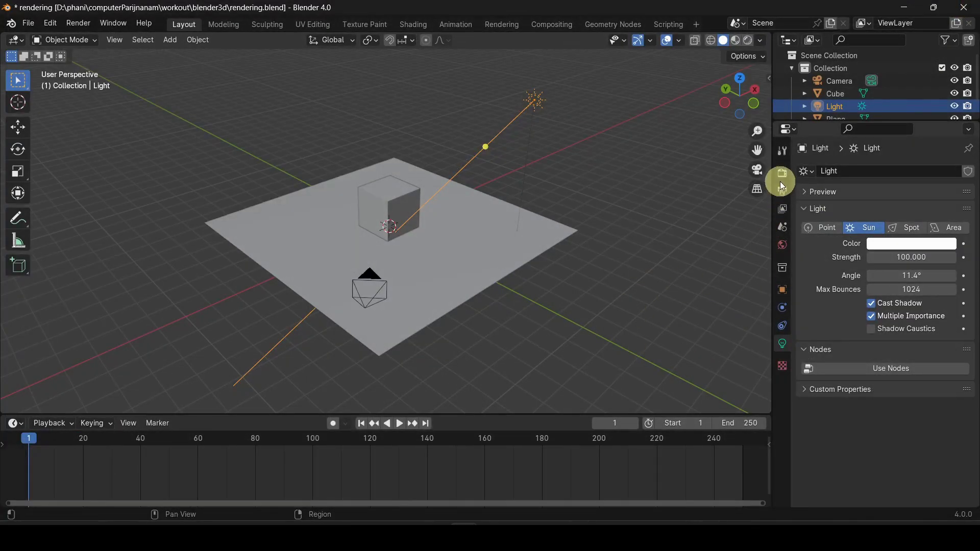
Lower the maximum samples of the final Cycles render to 16
{"action": "left_click", "coordinate": [782, 172]}
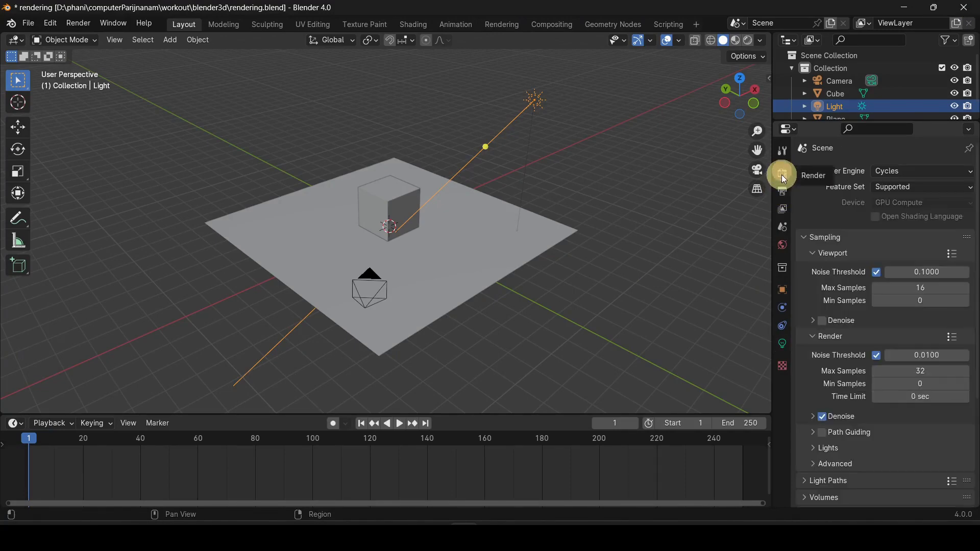
{"action": "left_click", "coordinate": [918, 371]}
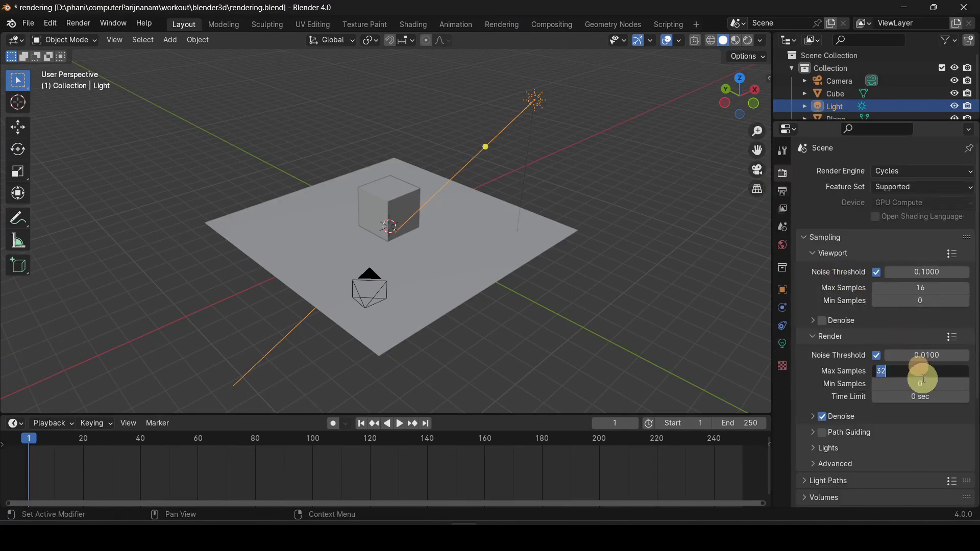
{"action": "type", "text": "16"}
{"action": "key", "text": "Return"}
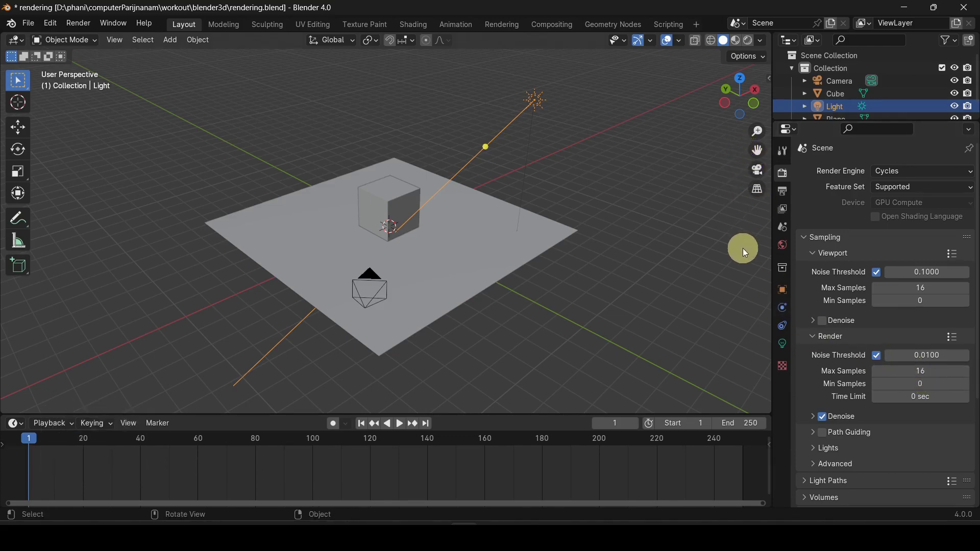
Set the sun light's strength to 50, test-render the frame, cancel the render partway and close its window
{"action": "left_click", "coordinate": [782, 343]}
{"action": "left_click", "coordinate": [913, 258]}
{"action": "type", "text": "5"}
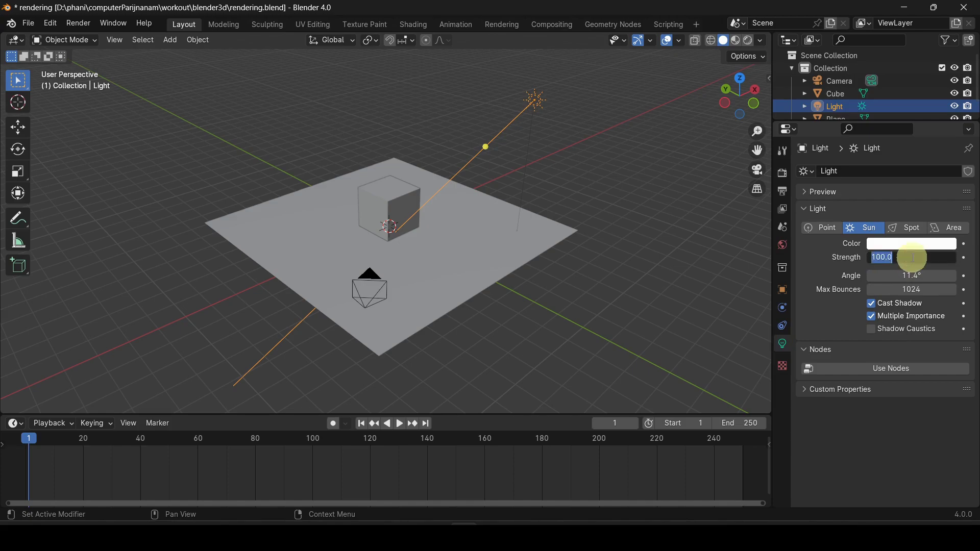
{"action": "key", "text": "Return"}
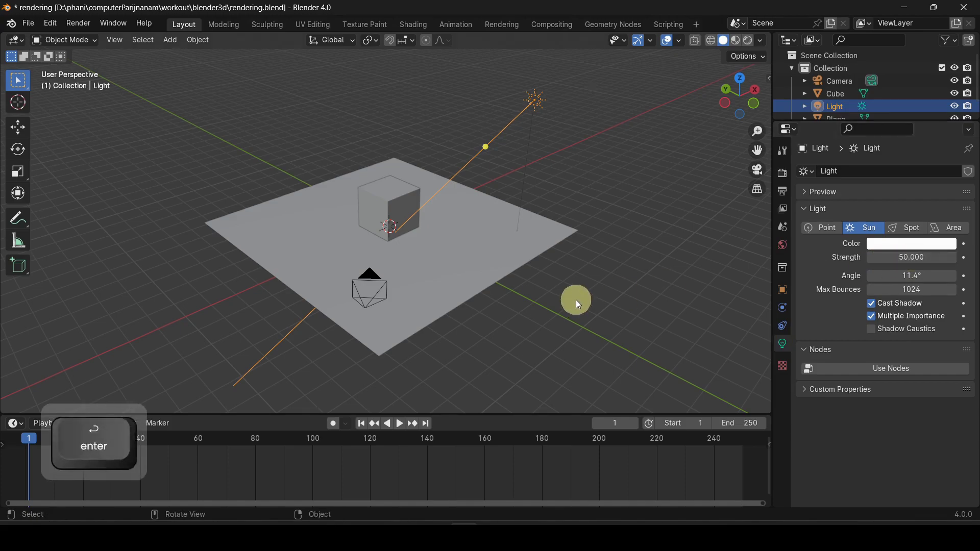
{"action": "key", "text": "F12"}
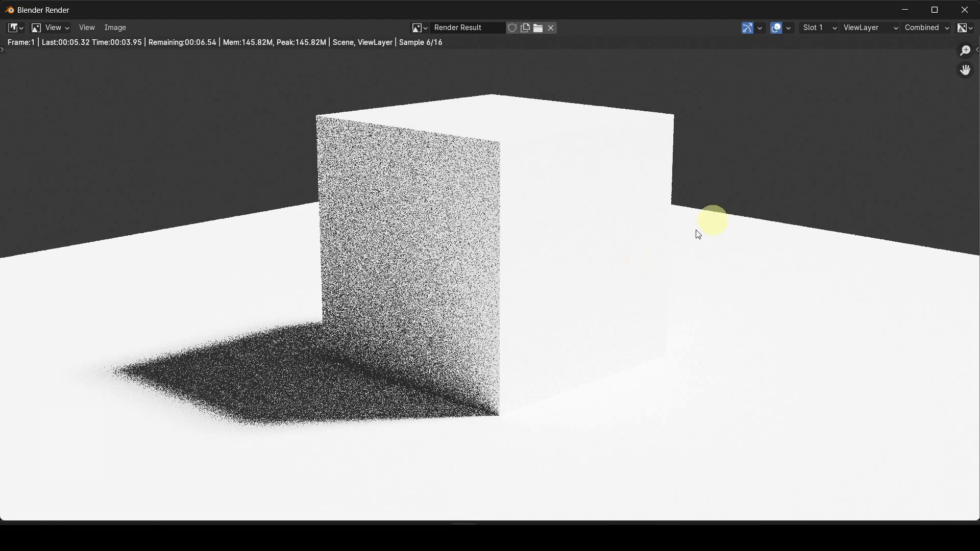
{"action": "key", "text": "Escape"}
{"action": "left_click", "coordinate": [965, 14]}
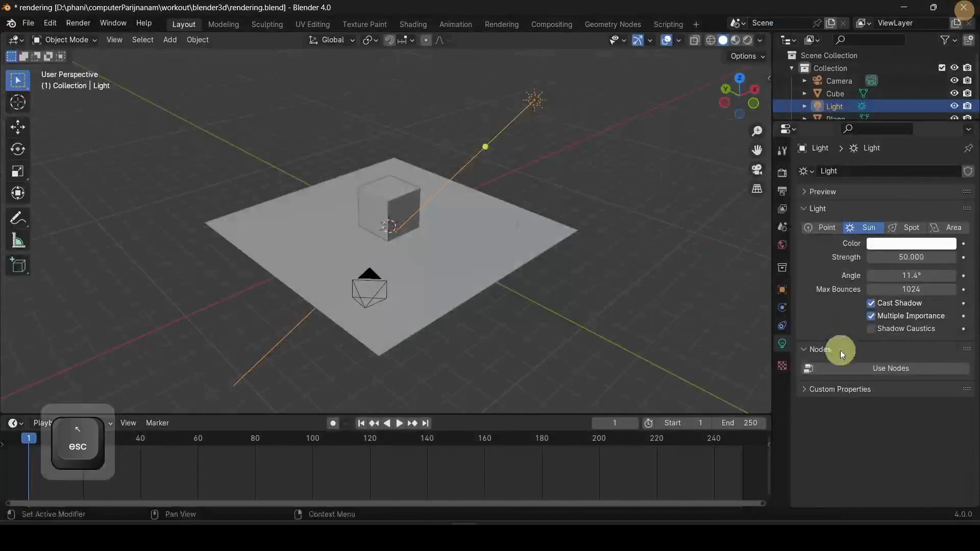
Set the sun light's strength to 10, test-render the frame, cancel the render and close its window
{"action": "left_click", "coordinate": [908, 257]}
{"action": "type", "text": "10"}
{"action": "key", "text": "Return"}
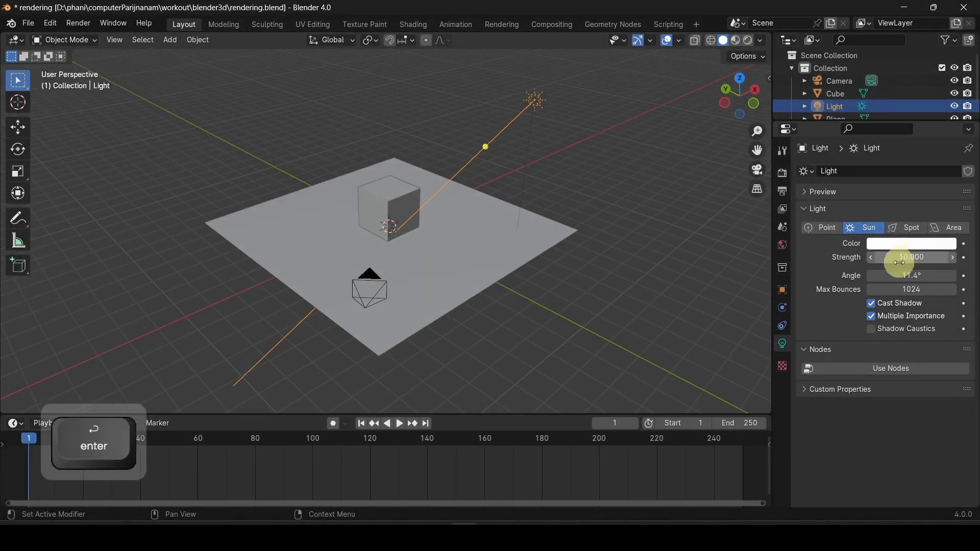
{"action": "key", "text": "F12"}
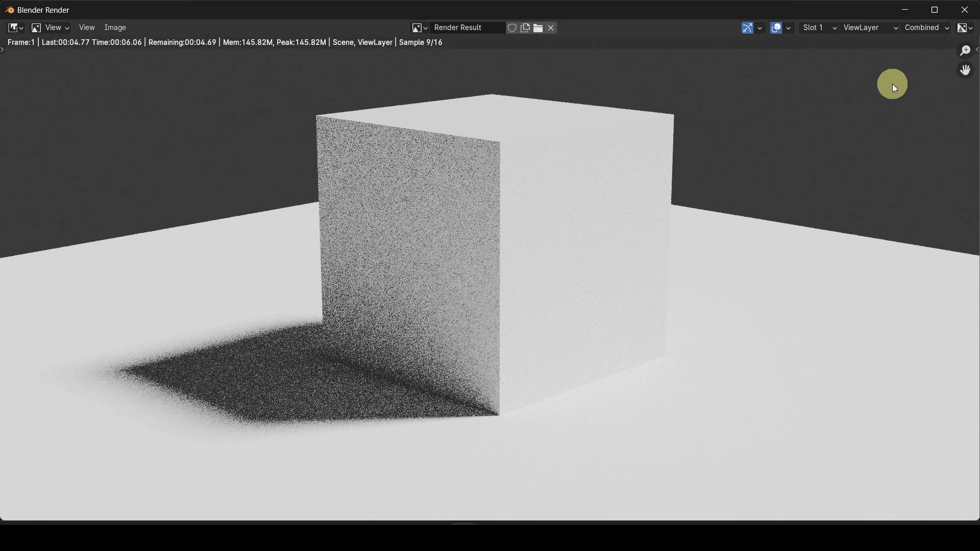
{"action": "key", "text": "Escape"}
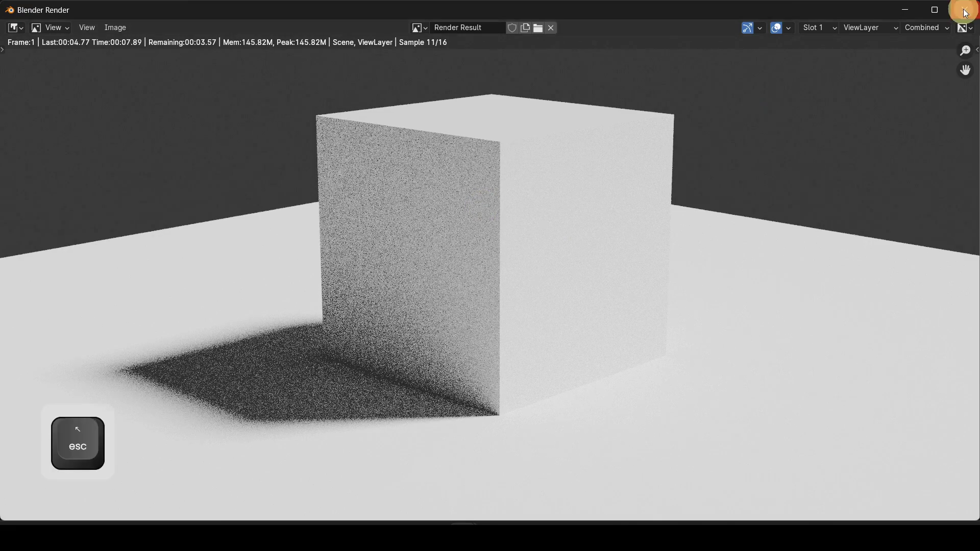
{"action": "key", "text": "Escape"}
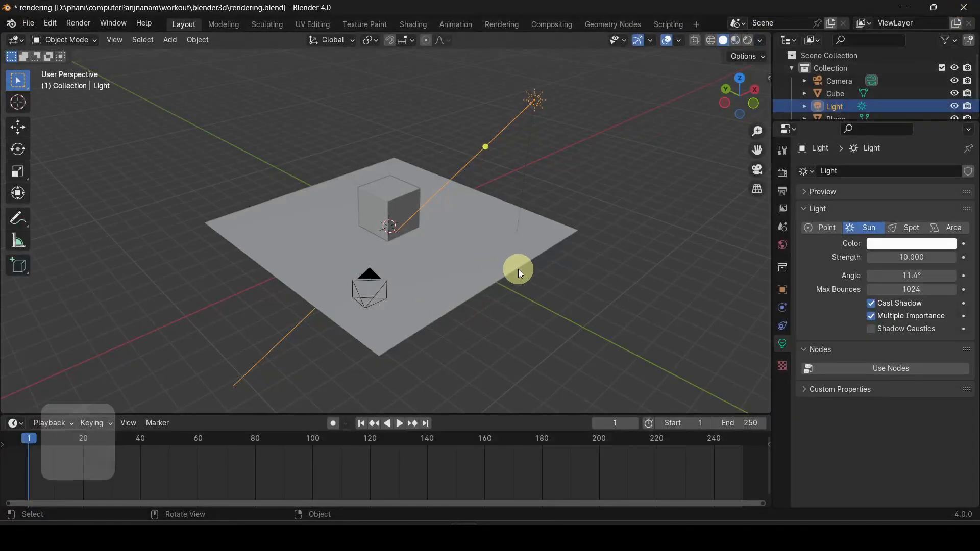
Rotate the sun light to a shallower angle in the front view, test-render the frame, cancel the render and close its window
{"action": "key", "text": "KP_1"}
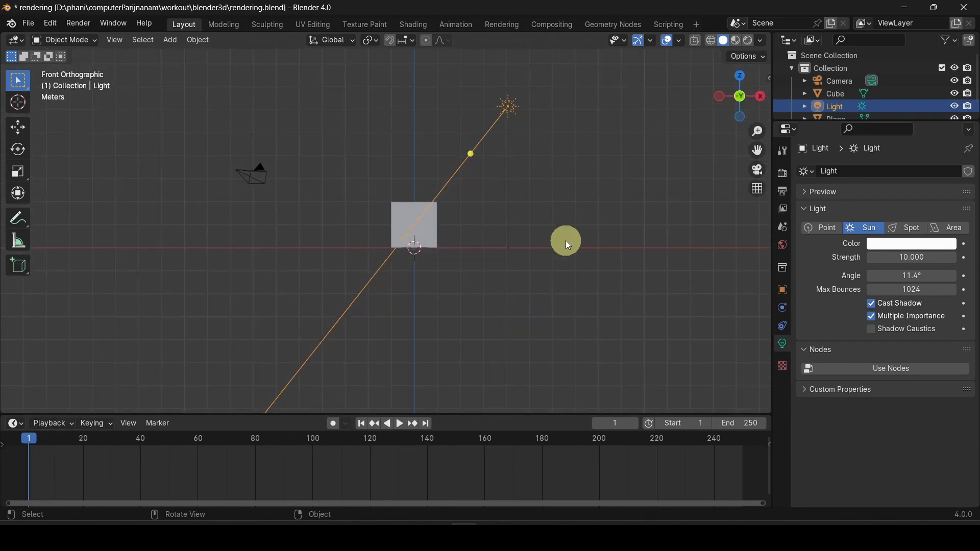
{"action": "key", "text": "r"}
{"action": "left_click", "coordinate": [495, 234]}
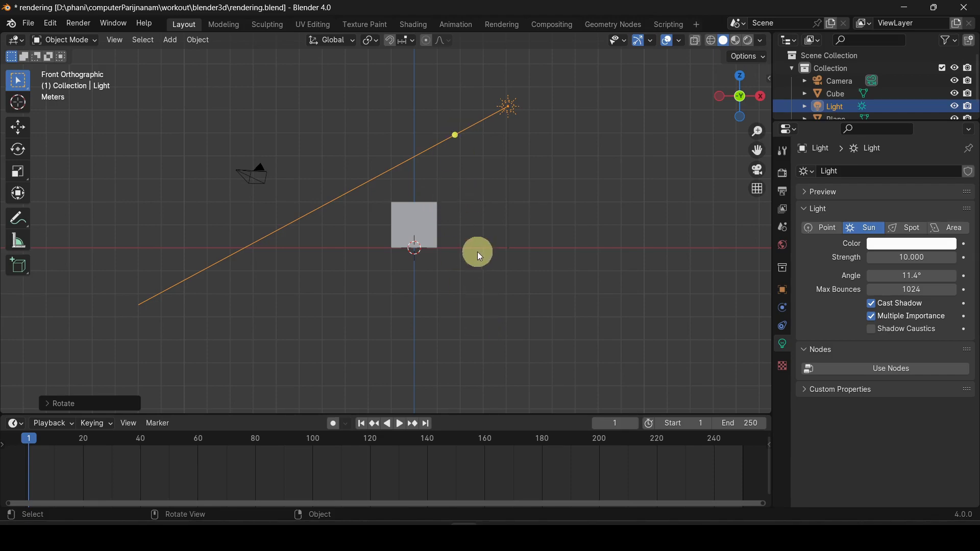
{"action": "key", "text": "F12"}
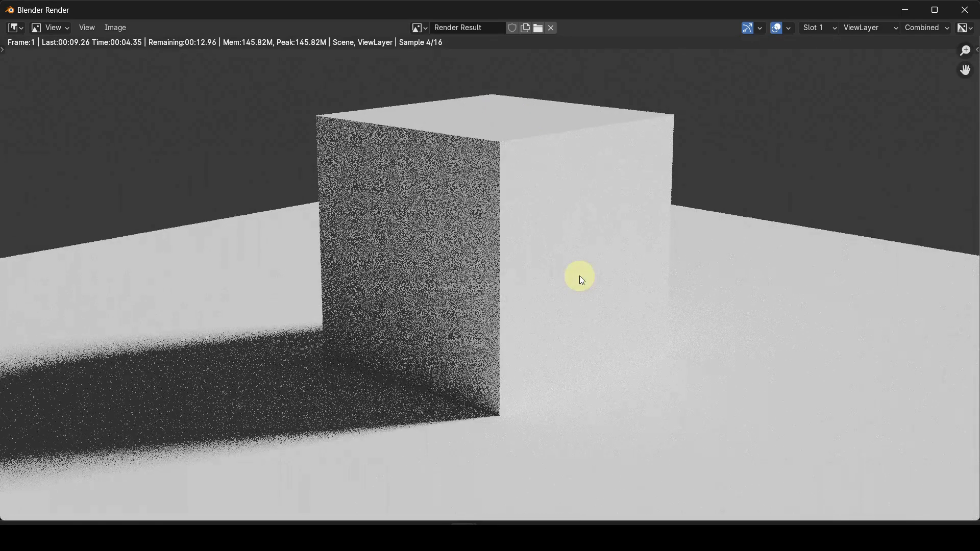
{"action": "key", "text": "Escape"}
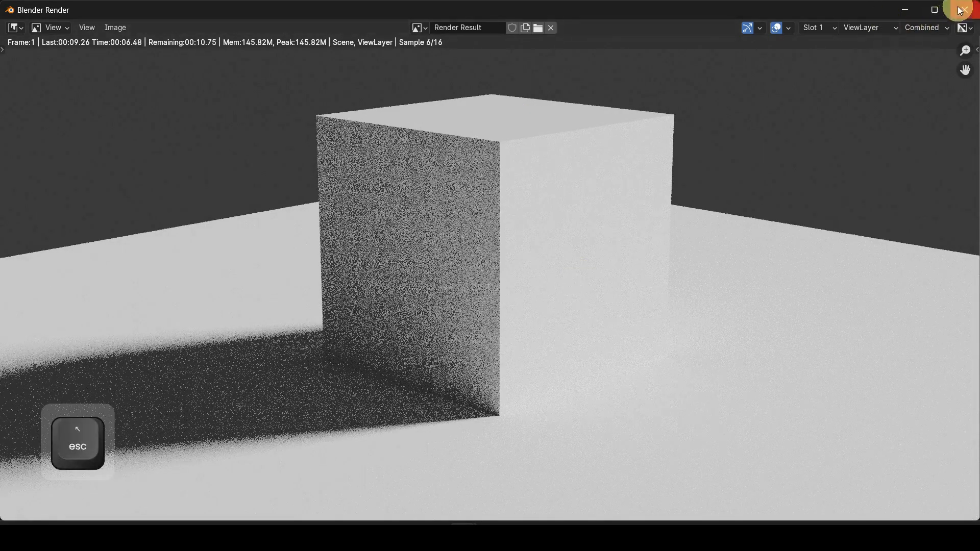
{"action": "left_click", "coordinate": [964, 10]}
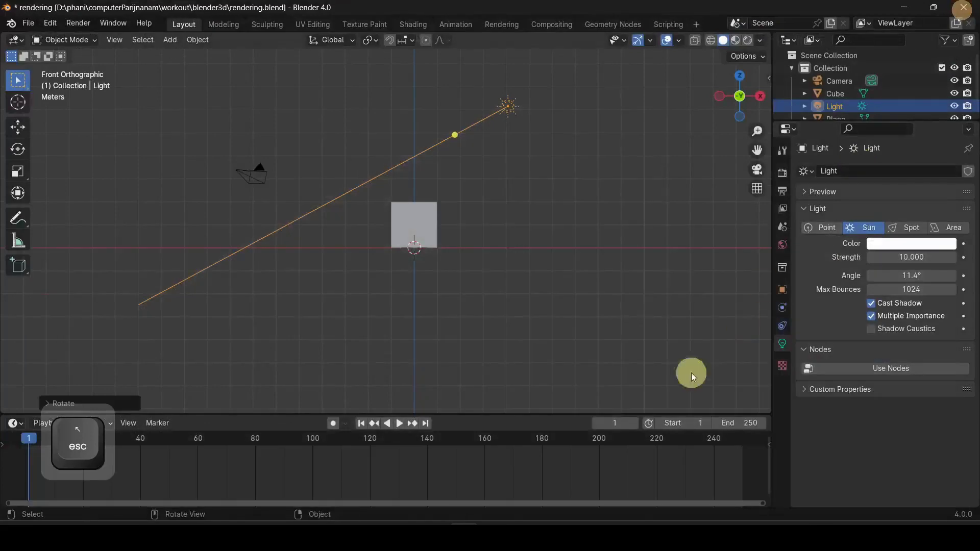
Set the sun light's strength to 2, test-render the frame, cancel the render and close its window
{"action": "left_click", "coordinate": [924, 257]}
{"action": "type", "text": "2"}
{"action": "key", "text": "Return"}
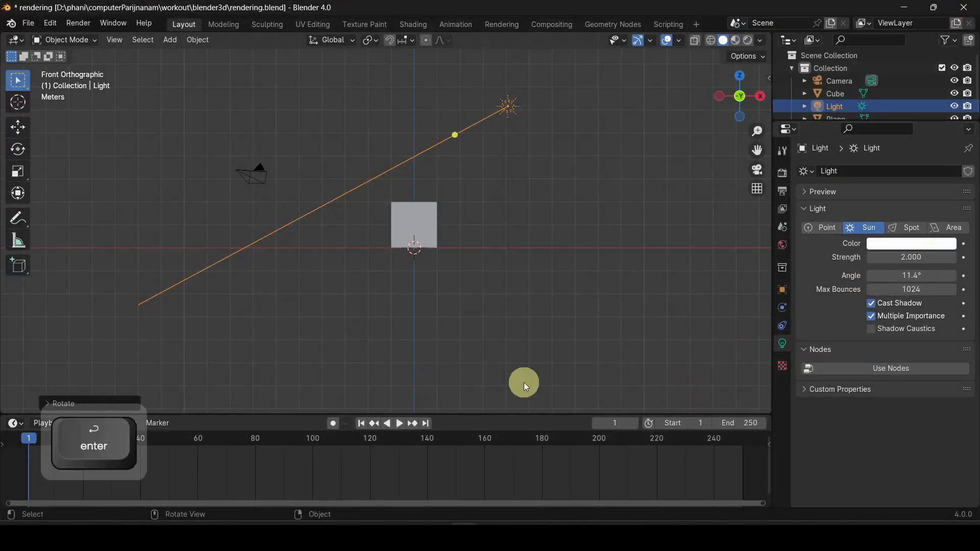
{"action": "key", "text": "F12"}
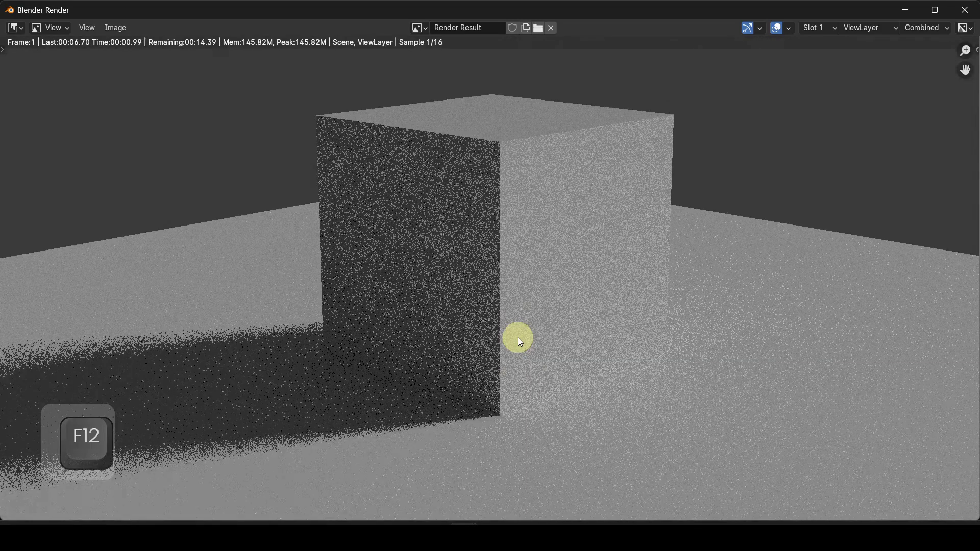
{"action": "key", "text": "Escape"}
{"action": "left_click", "coordinate": [964, 9]}
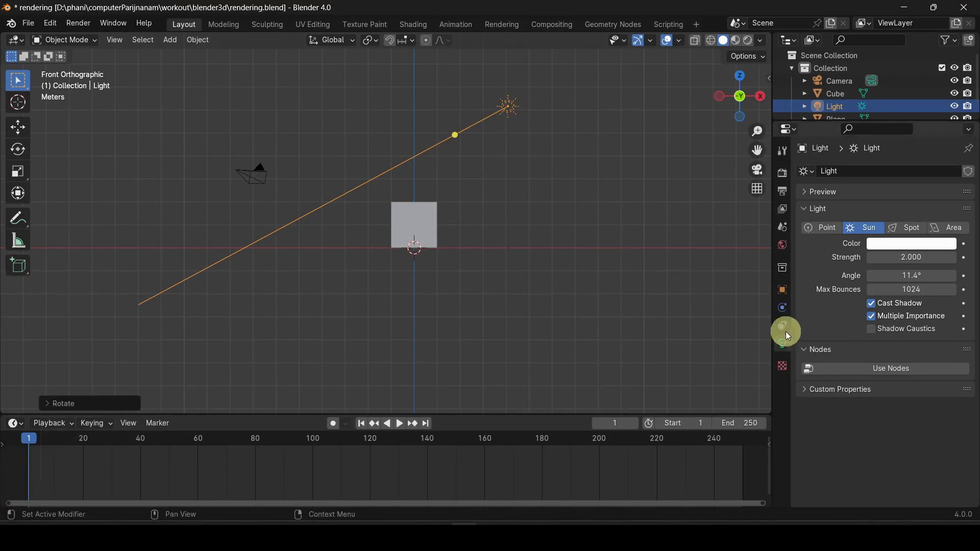
Set the sun light's strength to 5
{"action": "left_click", "coordinate": [895, 257]}
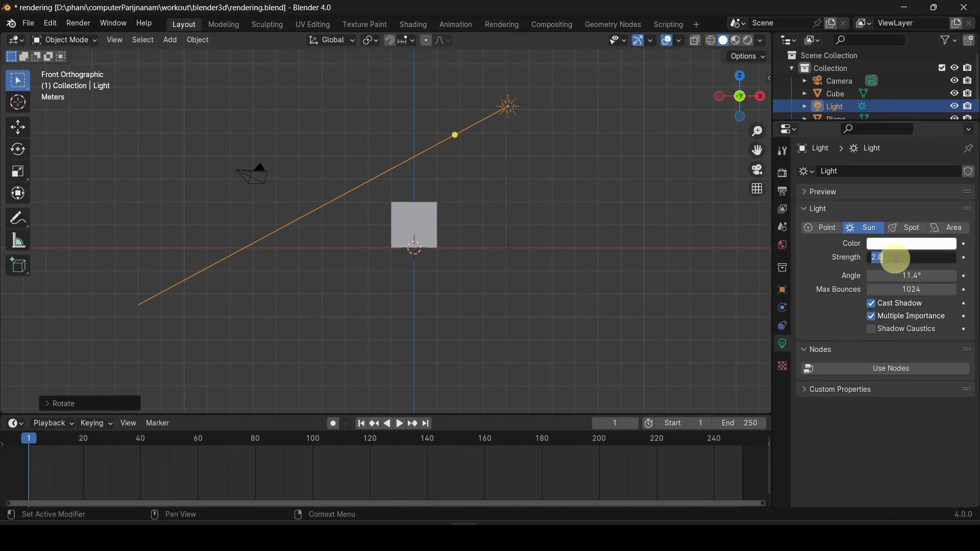
{"action": "type", "text": "5"}
{"action": "key", "text": "Return"}
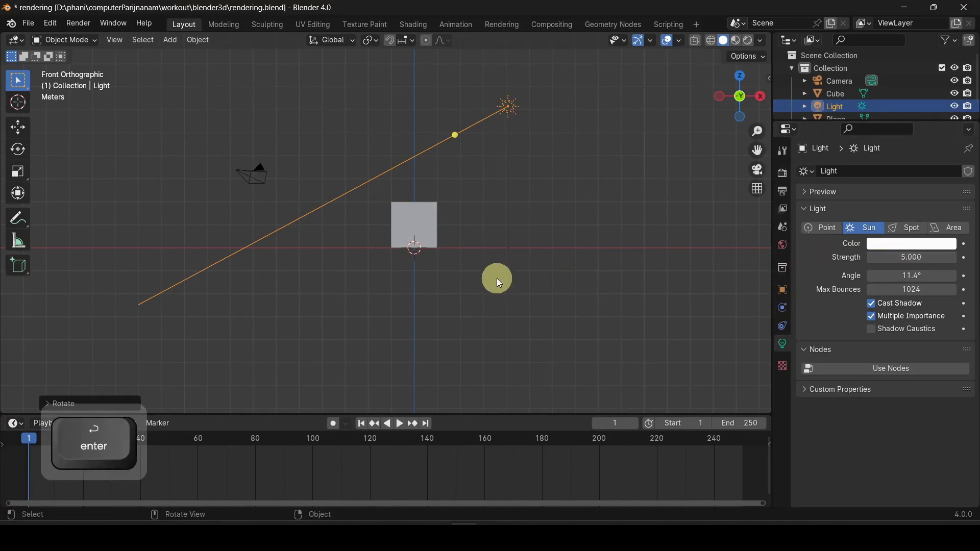
Rotate the sun light closer to vertical in the right side view, render the frame to completion and close its window
{"action": "key", "text": "KP_3"}
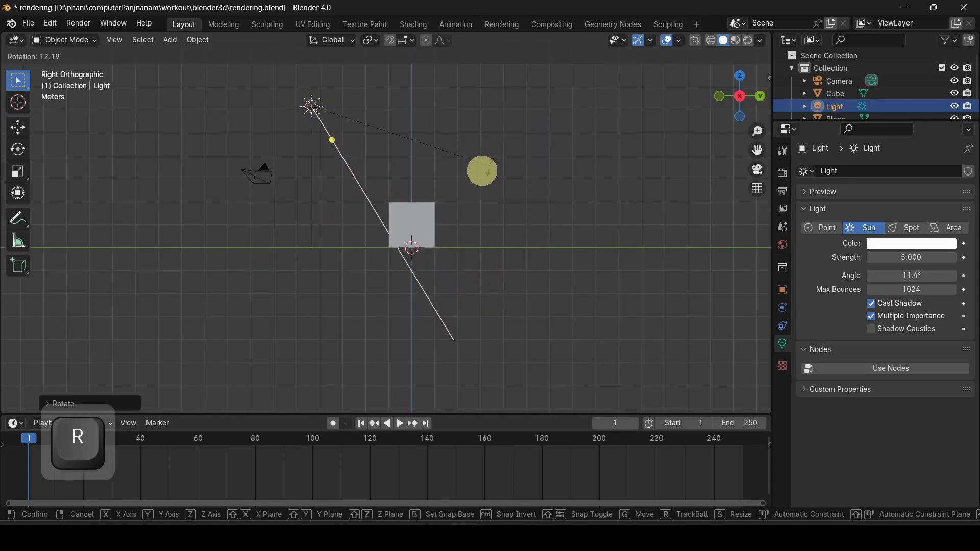
{"action": "left_click", "coordinate": [448, 186]}
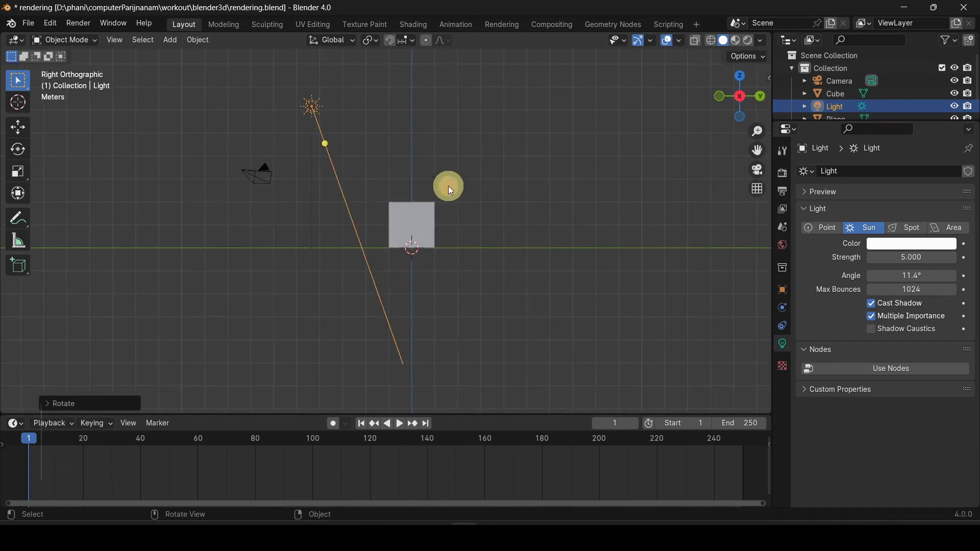
{"action": "key", "text": "F12"}
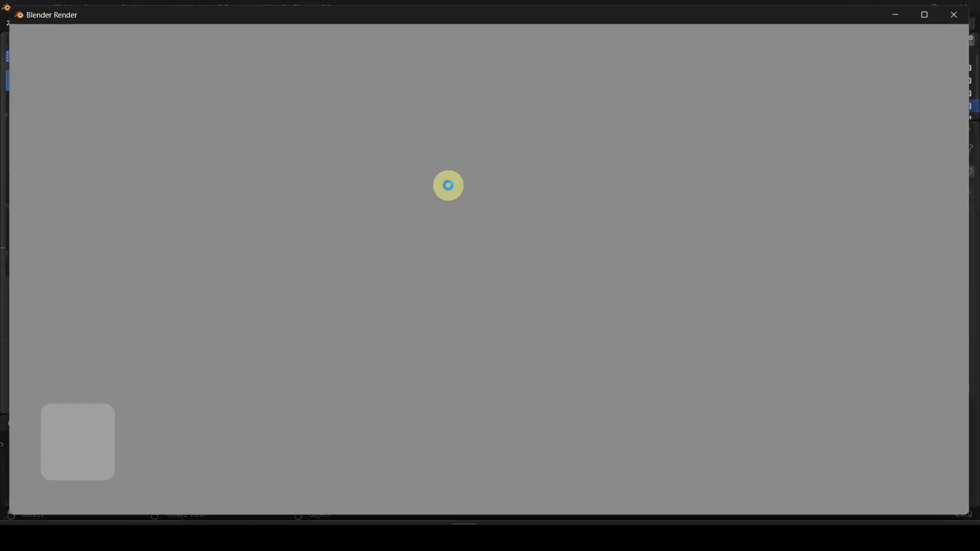
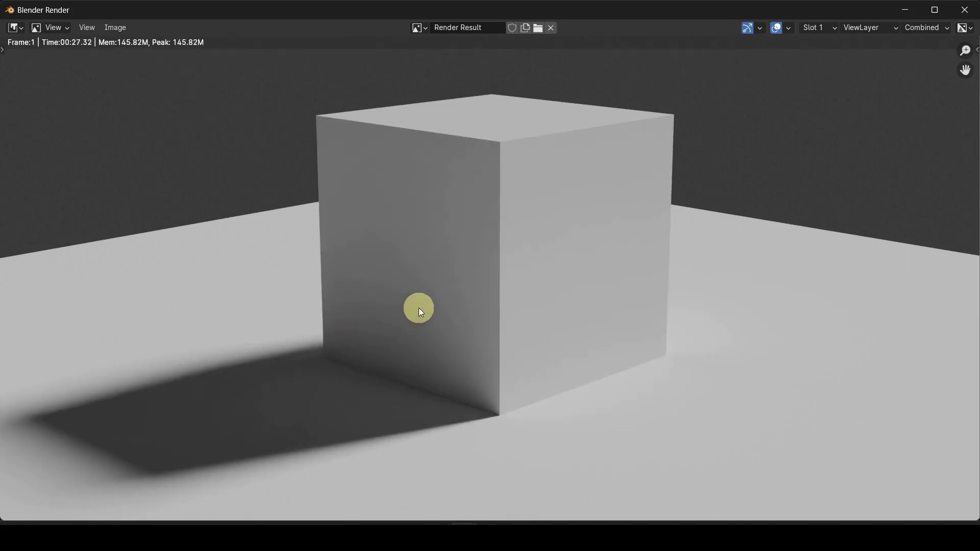
{"action": "left_click", "coordinate": [962, 10]}
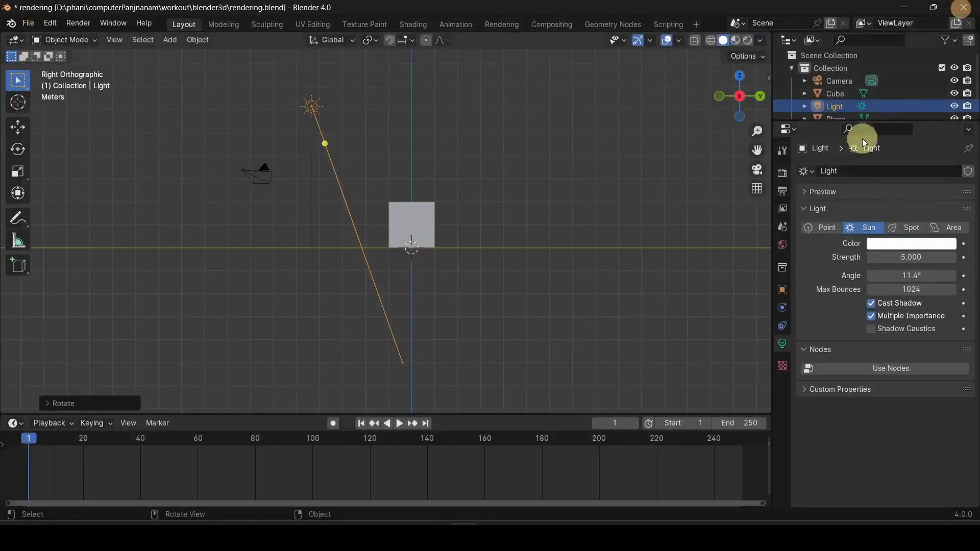
Reopen the last render result and examine the whole image, including the cube's shading and shadow
{"action": "left_click", "coordinate": [781, 172]}
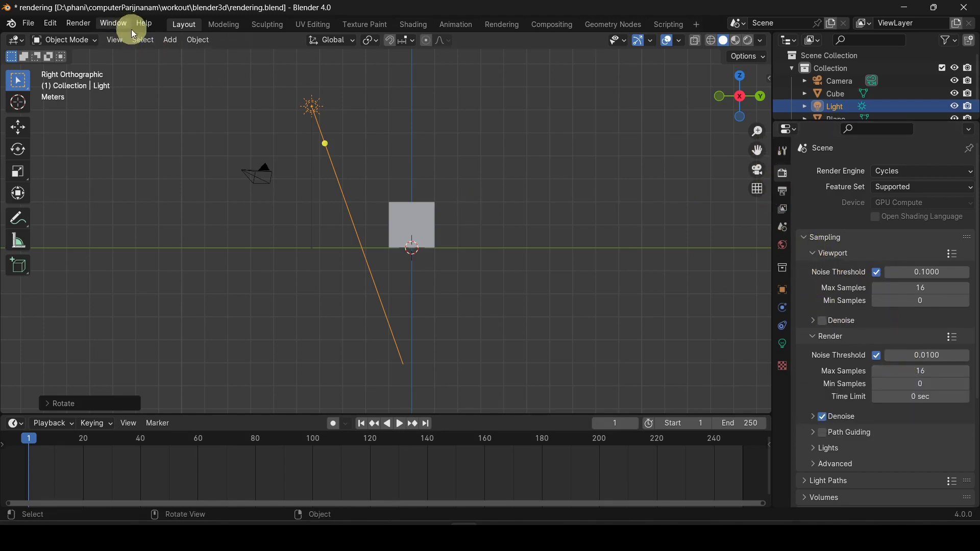
{"action": "left_click", "coordinate": [78, 24]}
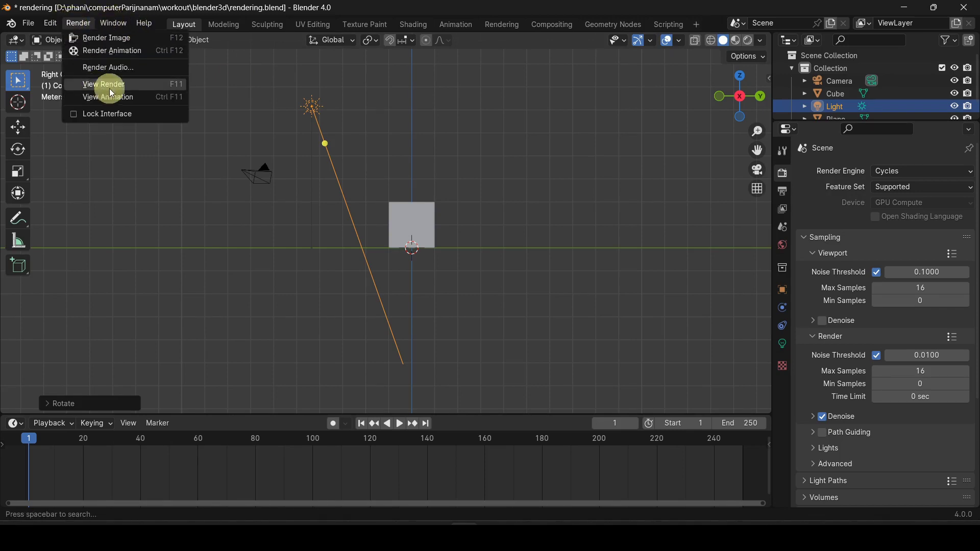
{"action": "left_click", "coordinate": [152, 84]}
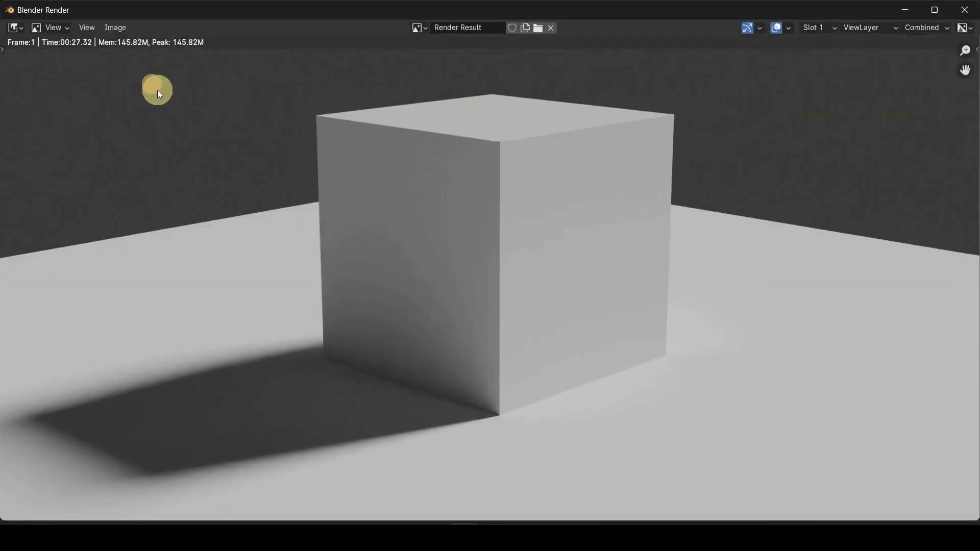
{"action": "scroll", "coordinate": [423, 309], "scroll_direction": "down", "scroll_amount": 1}
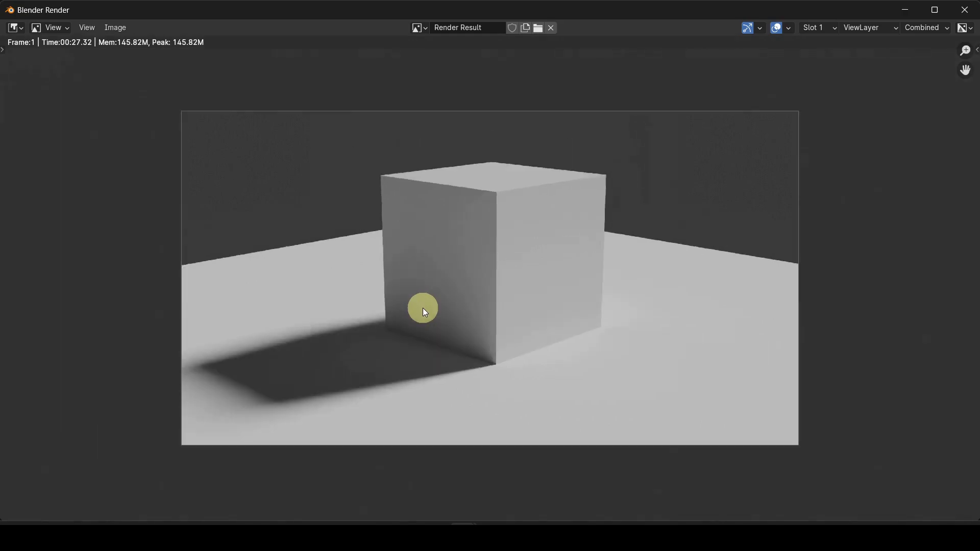
{"action": "scroll", "coordinate": [479, 337], "scroll_direction": "up", "scroll_amount": 1}
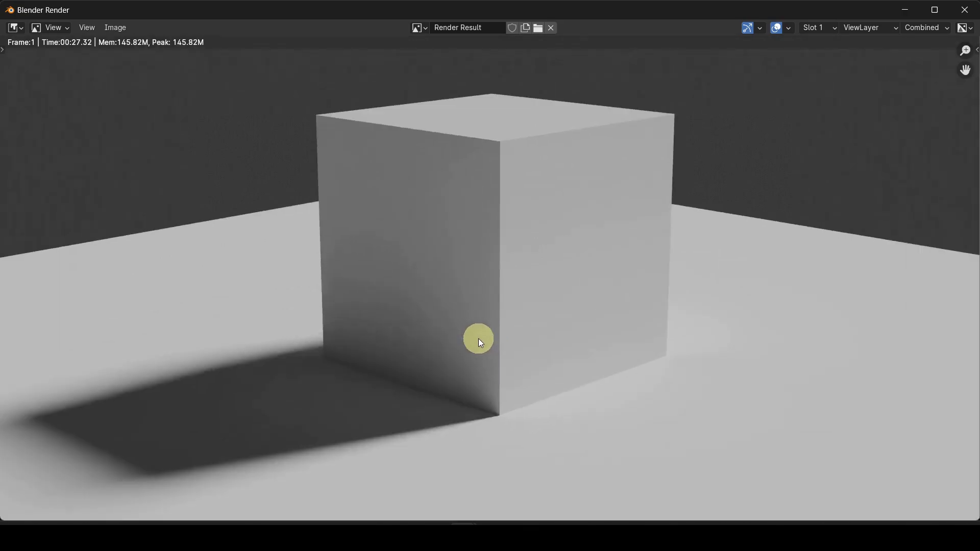
Close the render result, remove the cube's existing material and give the cube a new one
{"action": "left_click", "coordinate": [963, 10]}
{"action": "middle_click_drag", "start_coordinate": [470, 344], "coordinate": [442, 274]}
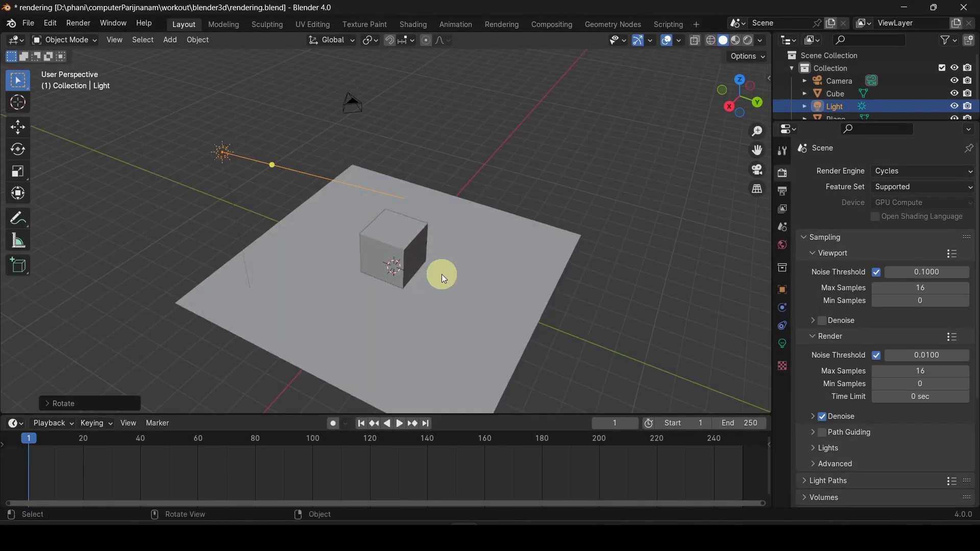
{"action": "left_click", "coordinate": [557, 258]}
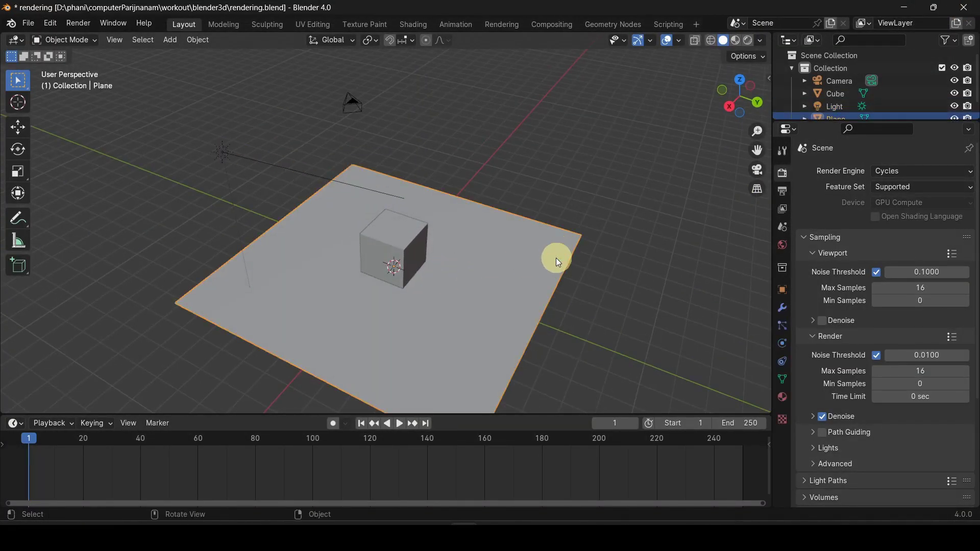
{"action": "left_click", "coordinate": [782, 397]}
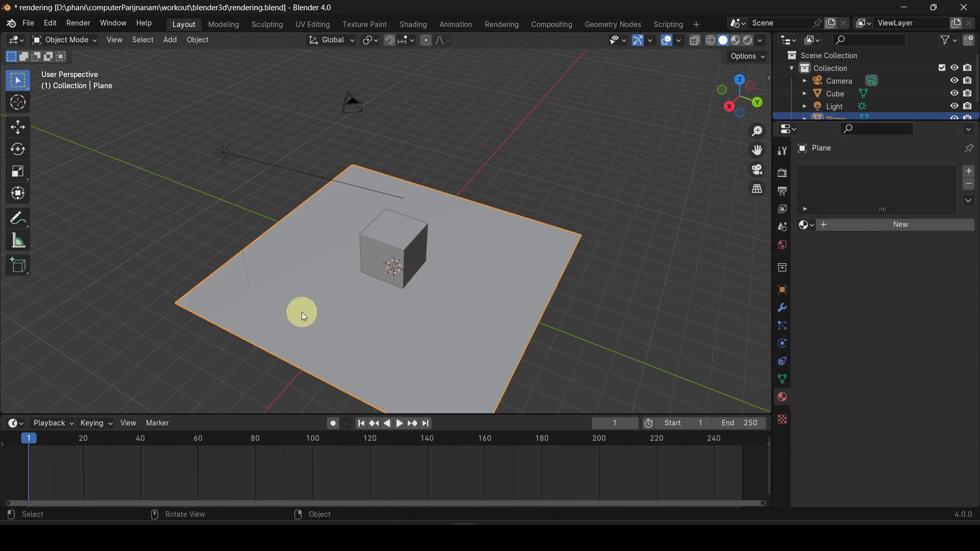
{"action": "left_click", "coordinate": [398, 232]}
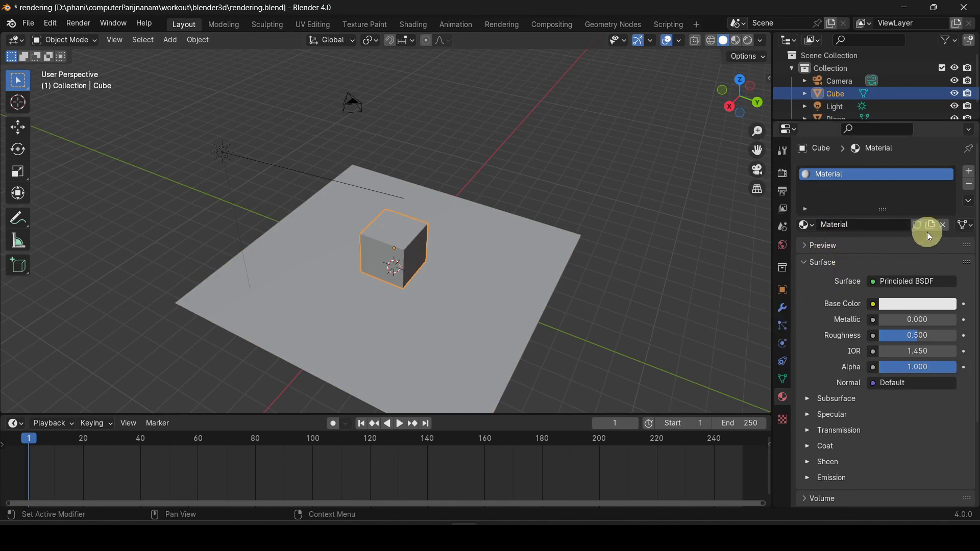
{"action": "left_click", "coordinate": [944, 228]}
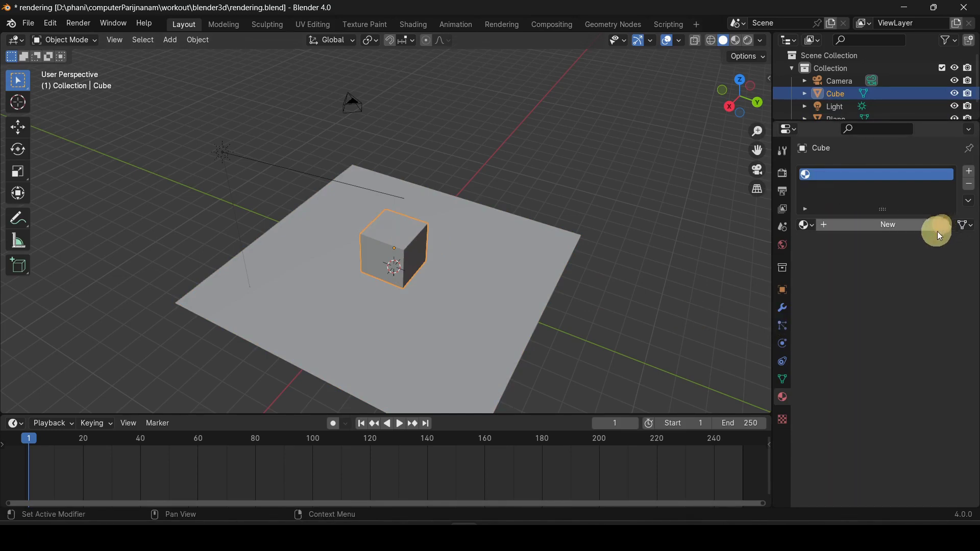
{"action": "left_click", "coordinate": [876, 227]}
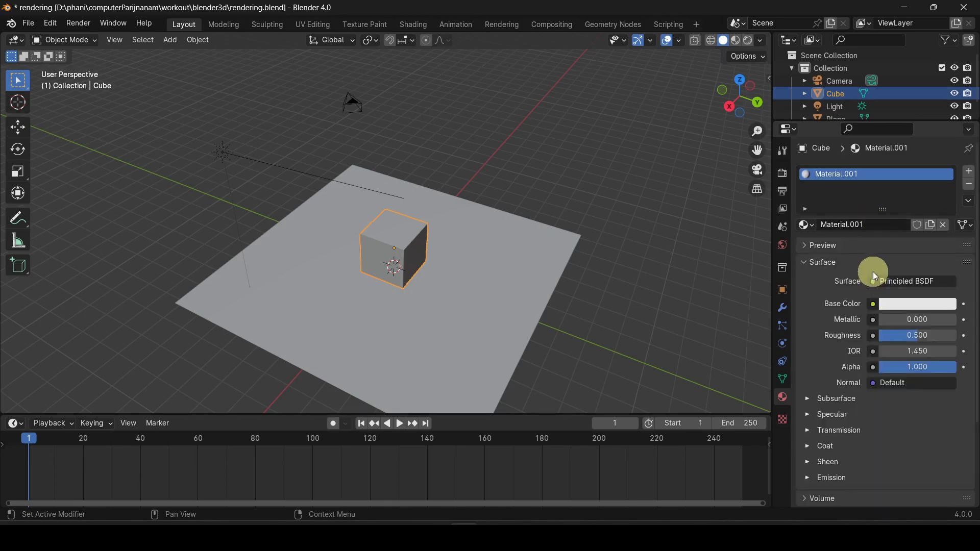
Set the cube's base color to a bright, fully saturated blue (hue 0.662) and show the viewport in Material Preview shading
{"action": "left_click", "coordinate": [912, 306]}
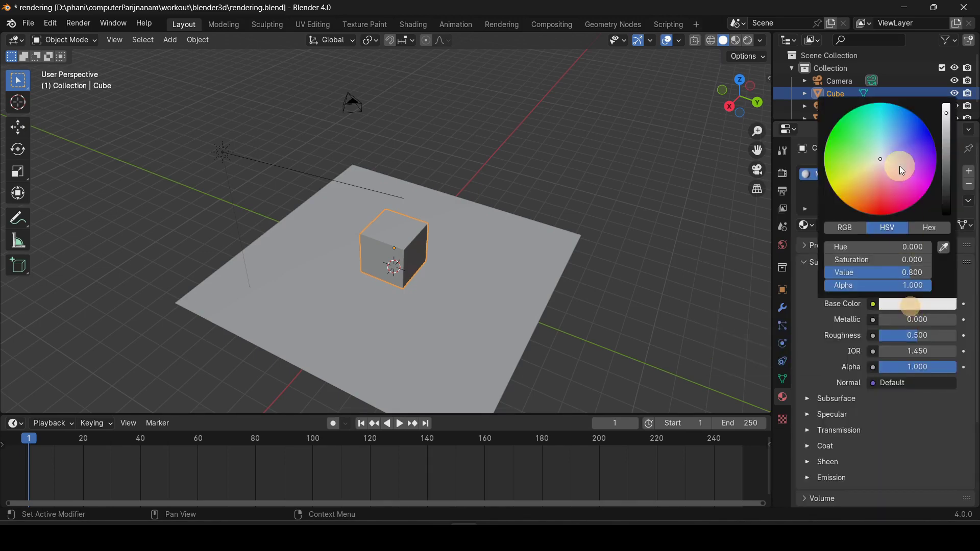
{"action": "mouse_move", "coordinate": [899, 118]}
{"action": "left_mouse_down"}
{"action": "mouse_move", "coordinate": [931, 124]}
{"action": "mouse_move", "coordinate": [947, 140]}
{"action": "left_mouse_up"}
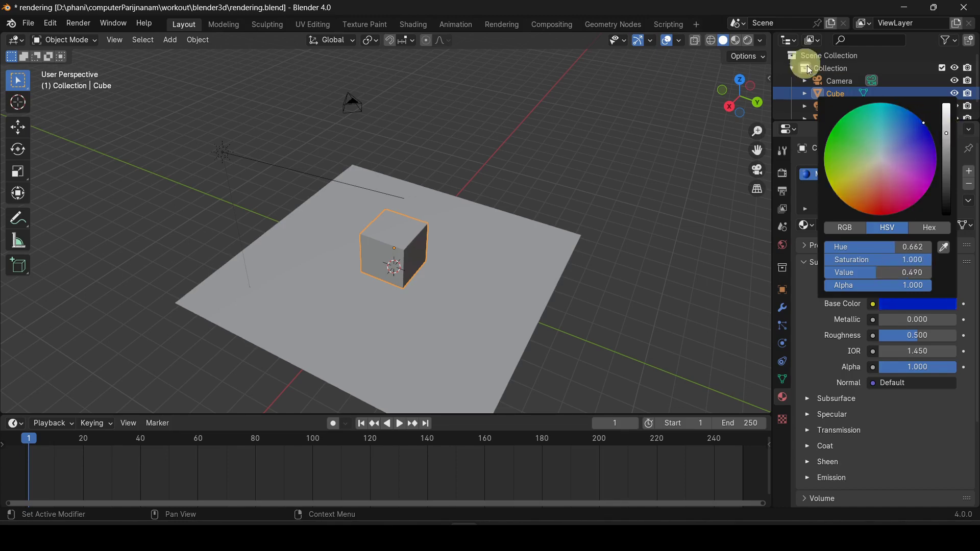
{"action": "left_click", "coordinate": [736, 41]}
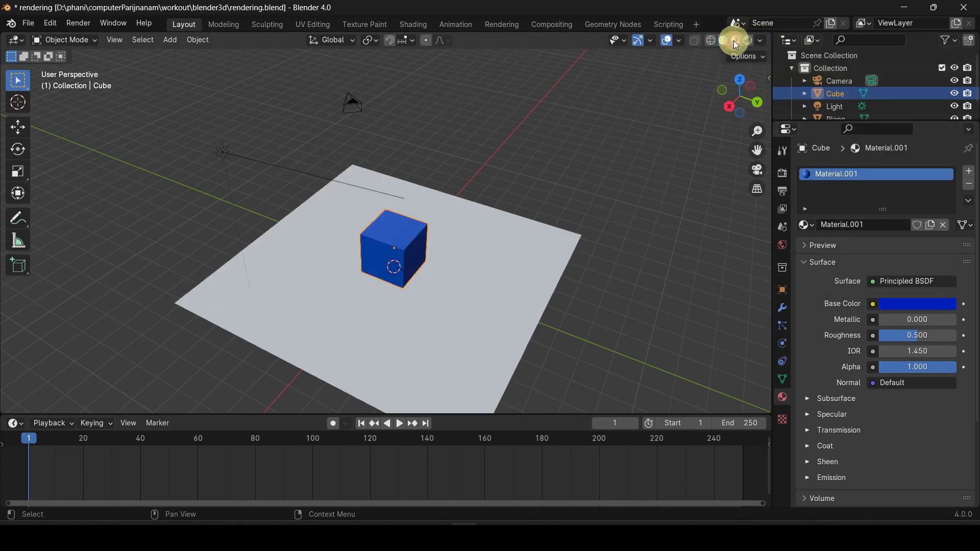
{"action": "left_click", "coordinate": [922, 304]}
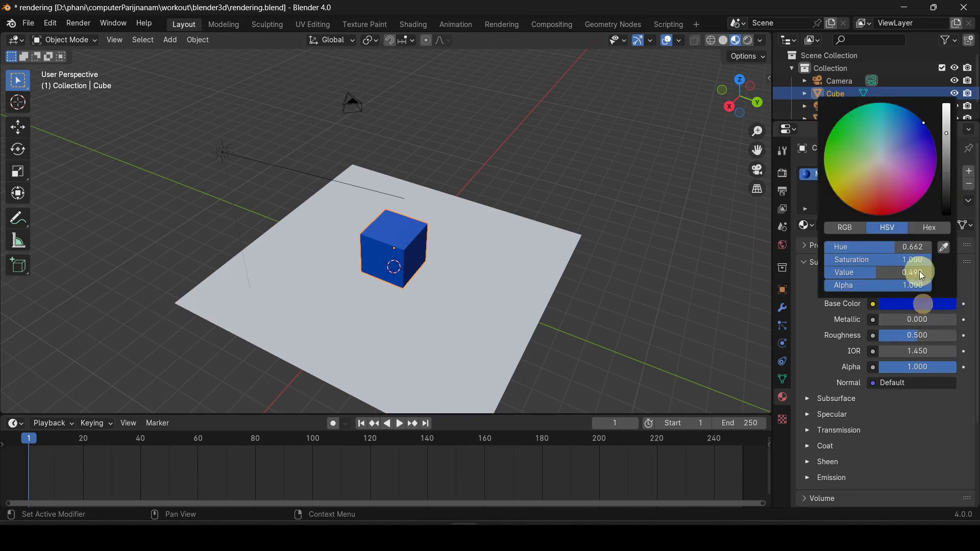
{"action": "left_click_drag", "start_coordinate": [942, 120], "coordinate": [945, 104]}
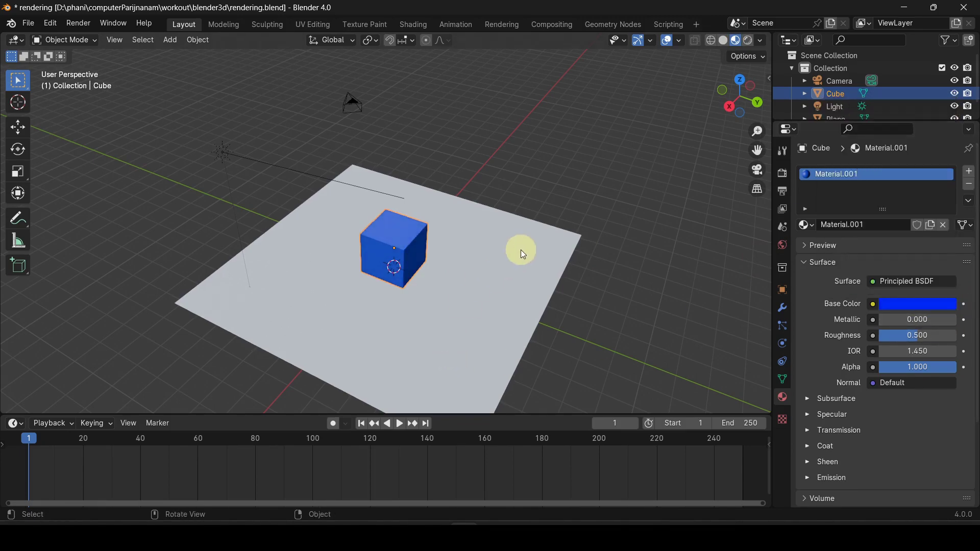
Add a new material to the plane and set its base color to a light peach
{"action": "left_click", "coordinate": [521, 249]}
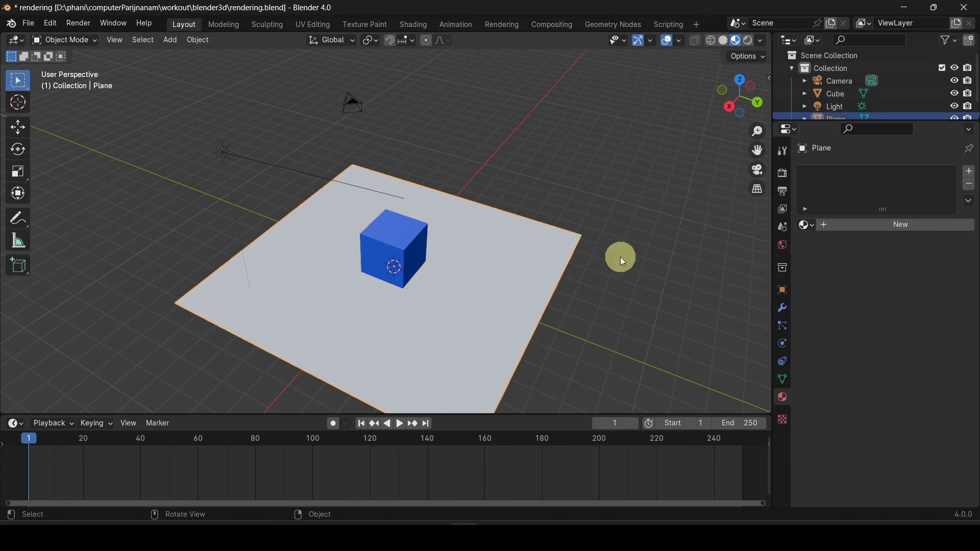
{"action": "left_click", "coordinate": [895, 225]}
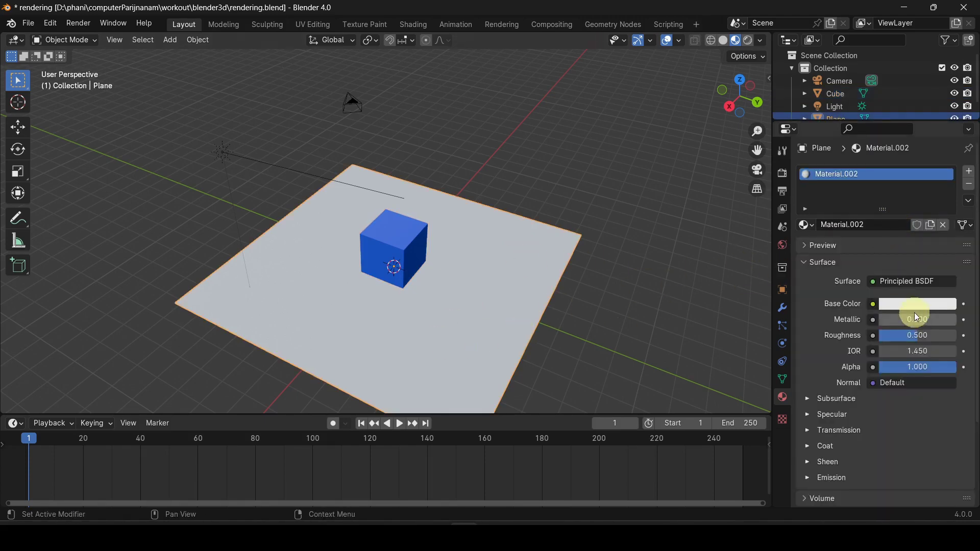
{"action": "left_click", "coordinate": [913, 305]}
{"action": "mouse_move", "coordinate": [834, 140]}
{"action": "left_mouse_down"}
{"action": "mouse_move", "coordinate": [826, 170]}
{"action": "mouse_move", "coordinate": [838, 197]}
{"action": "left_mouse_up"}
{"action": "left_click", "coordinate": [947, 106]}
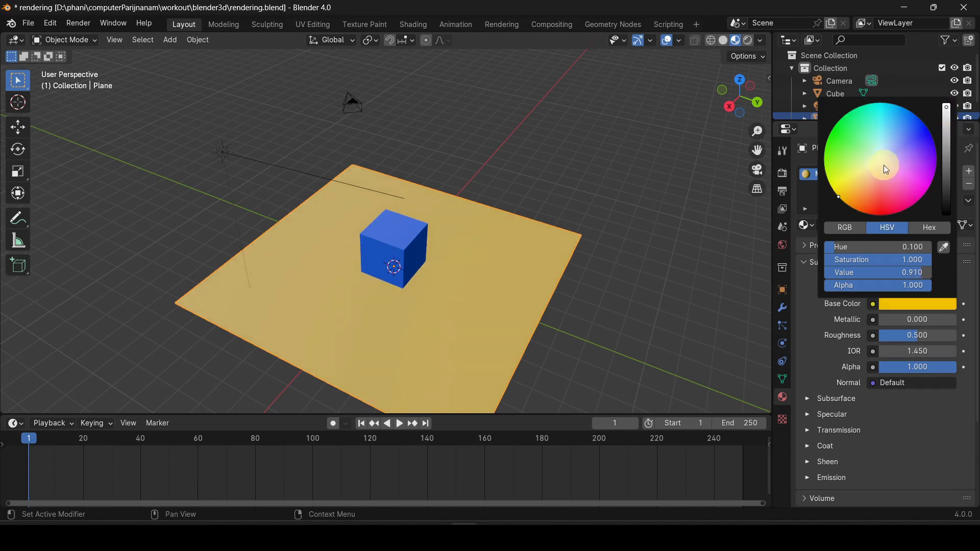
{"action": "left_click_drag", "start_coordinate": [872, 167], "coordinate": [873, 173]}
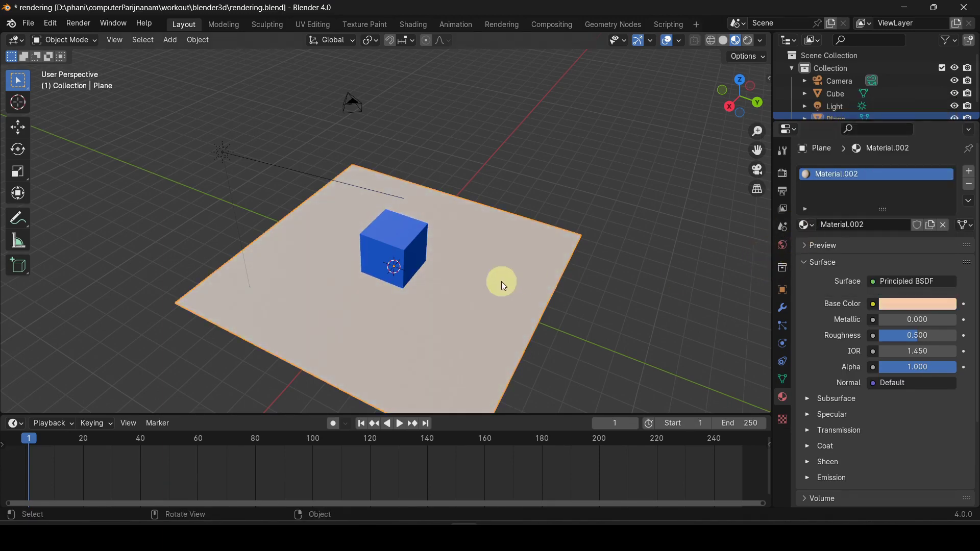
Render the scene with the new cube and plane colors, and close the render window
{"action": "key", "text": "F12"}
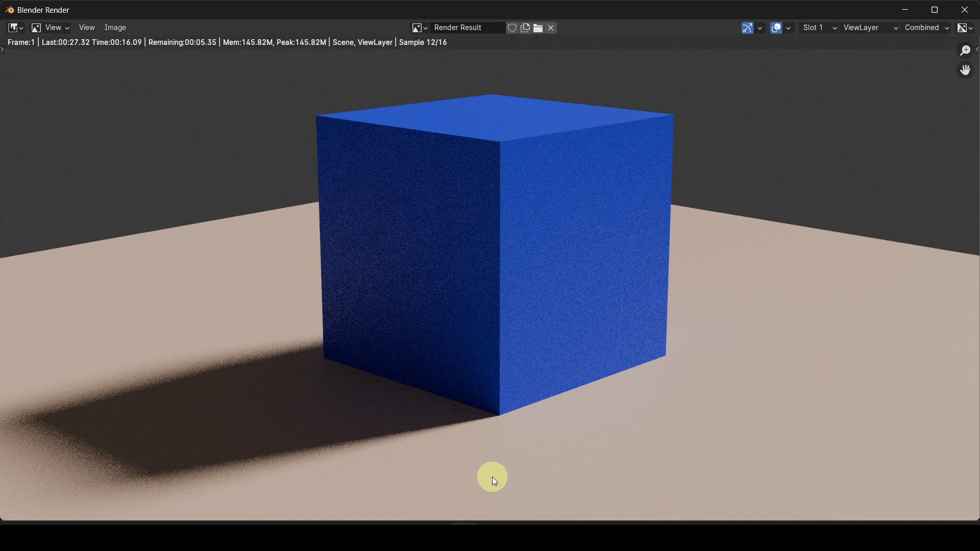
{"action": "left_click", "coordinate": [964, 11]}
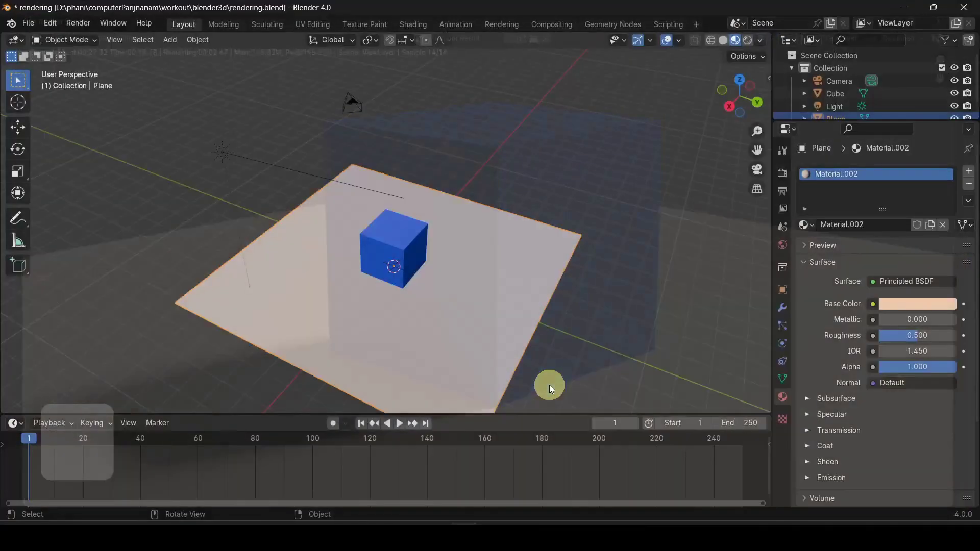
{"action": "key", "text": "Escape"}
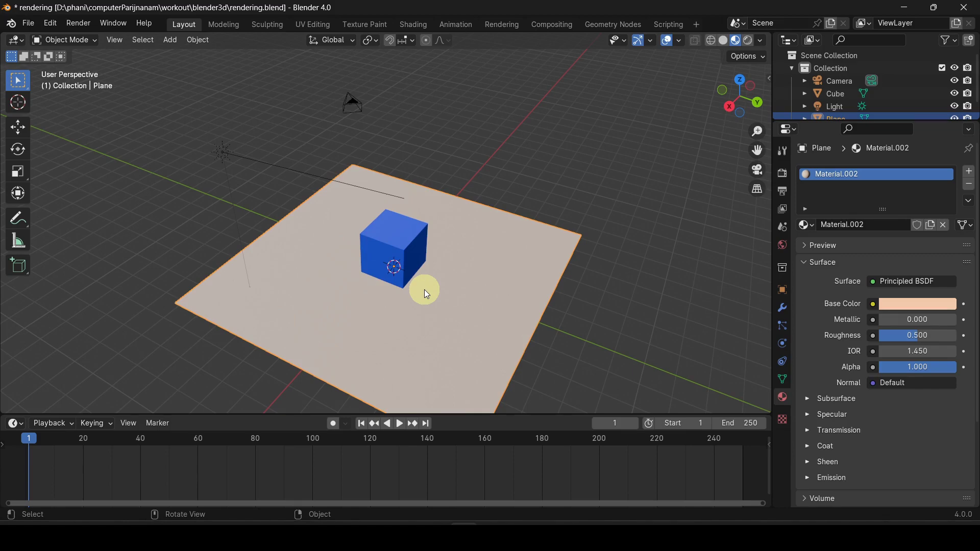
{"action": "left_click", "coordinate": [83, 24]}
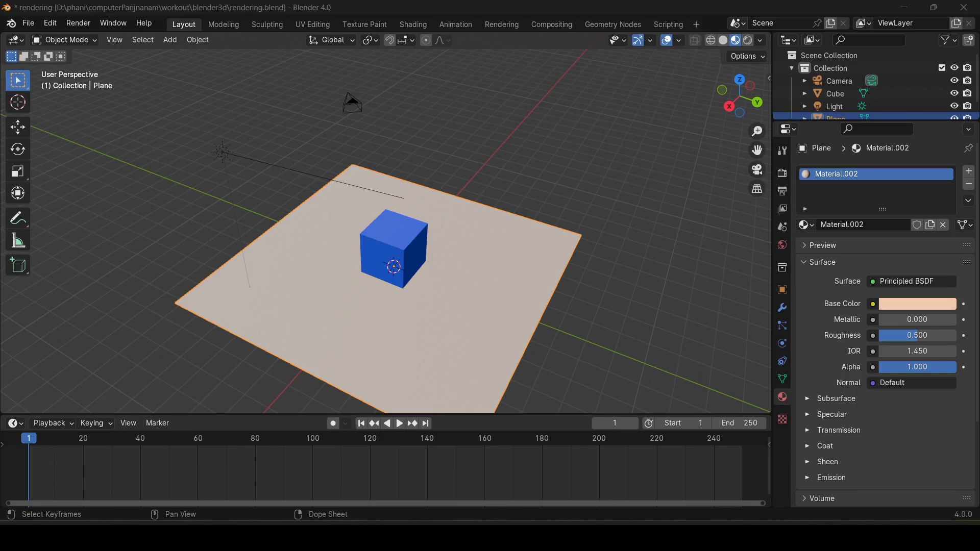
{"action": "left_click", "coordinate": [436, 536]}
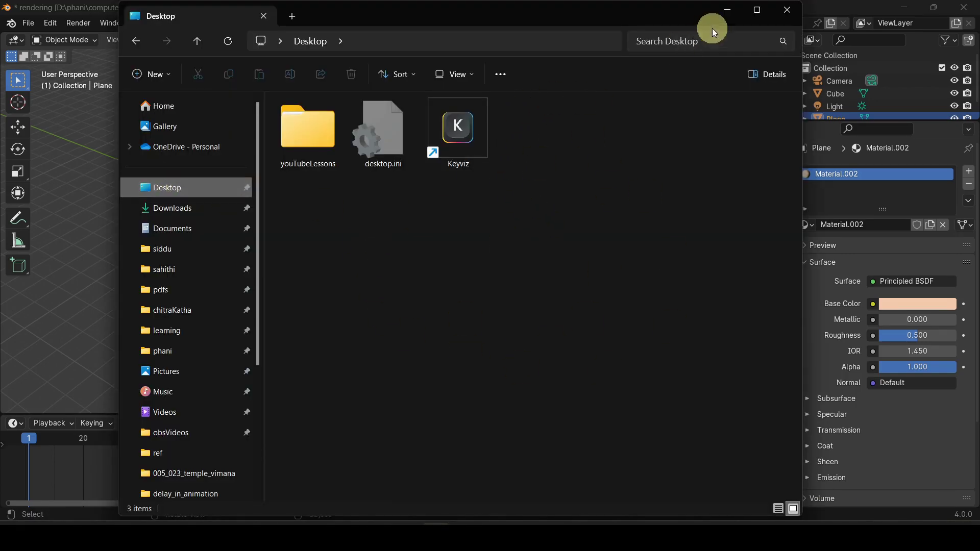
{"action": "left_click", "coordinate": [787, 10]}
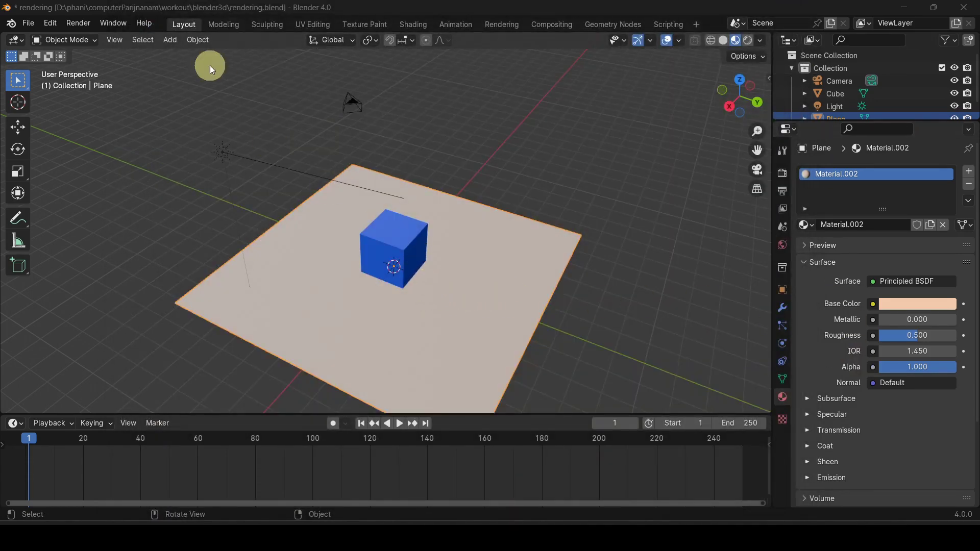
Deselect the plane and bring up the rendered image of the blue cube
{"action": "key", "text": "F12"}
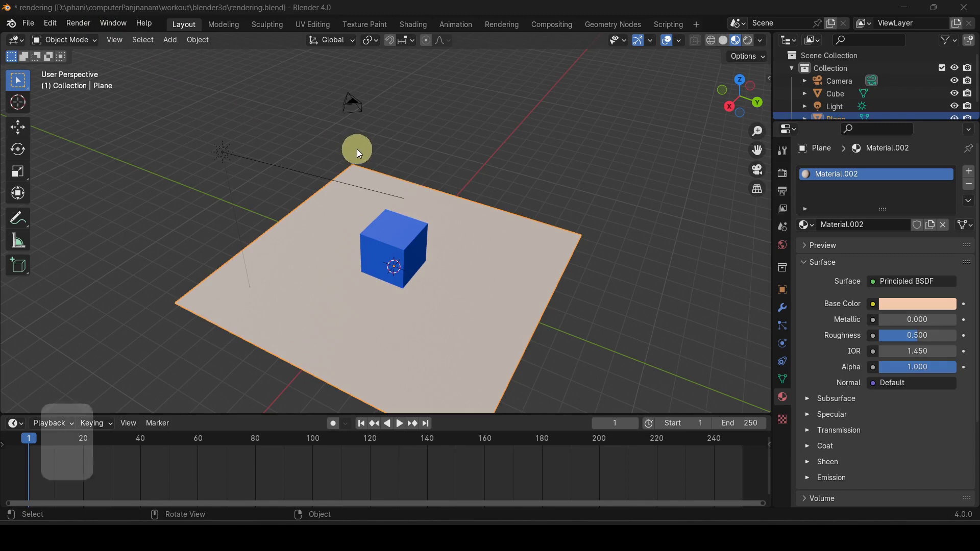
{"action": "left_click", "coordinate": [543, 151]}
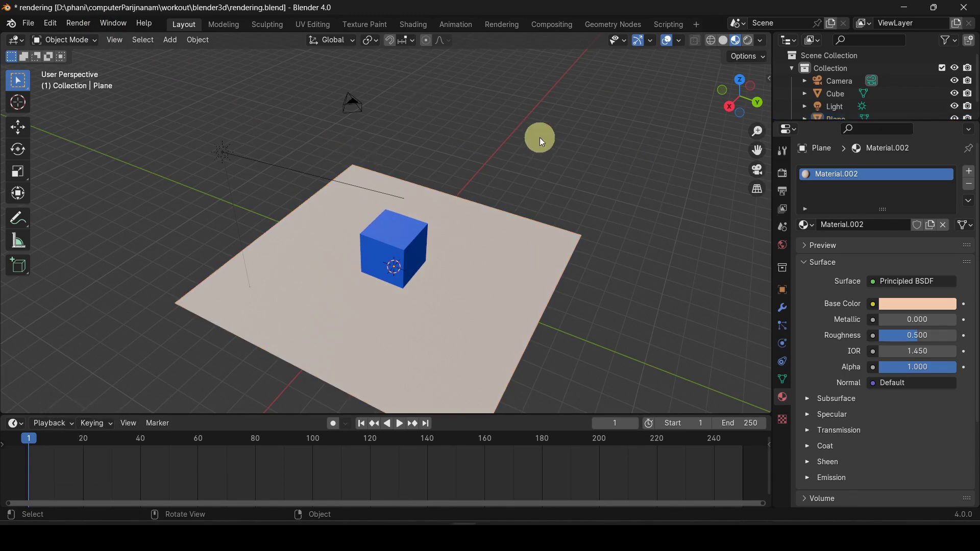
{"action": "key", "text": "F12"}
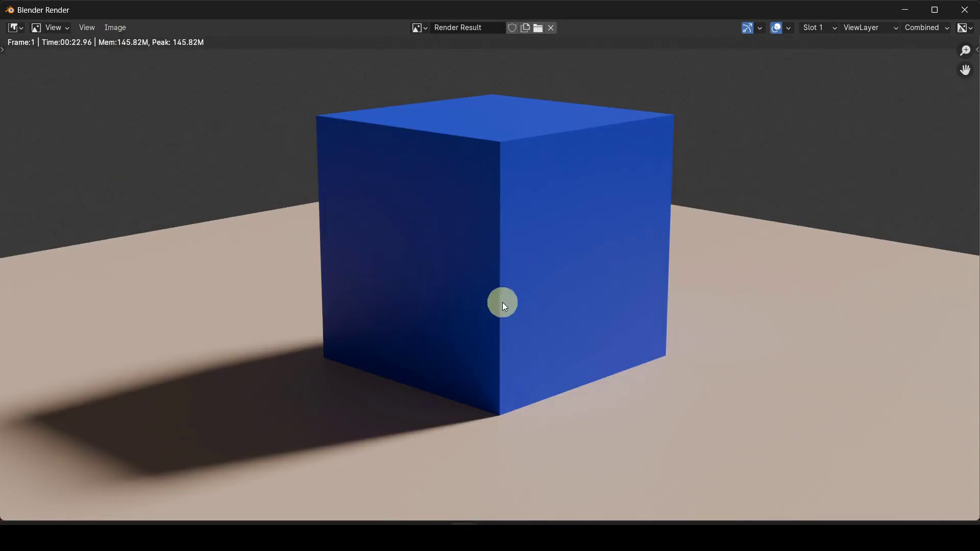
Save the rendered image to the Desktop as a JPEG file named test.jpg
{"action": "left_click", "coordinate": [119, 28]}
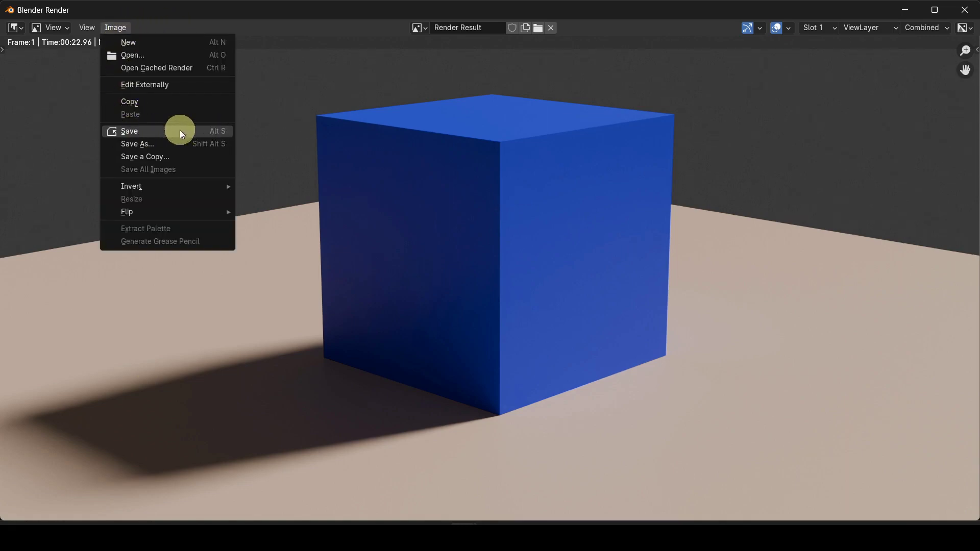
{"action": "left_click", "coordinate": [133, 134]}
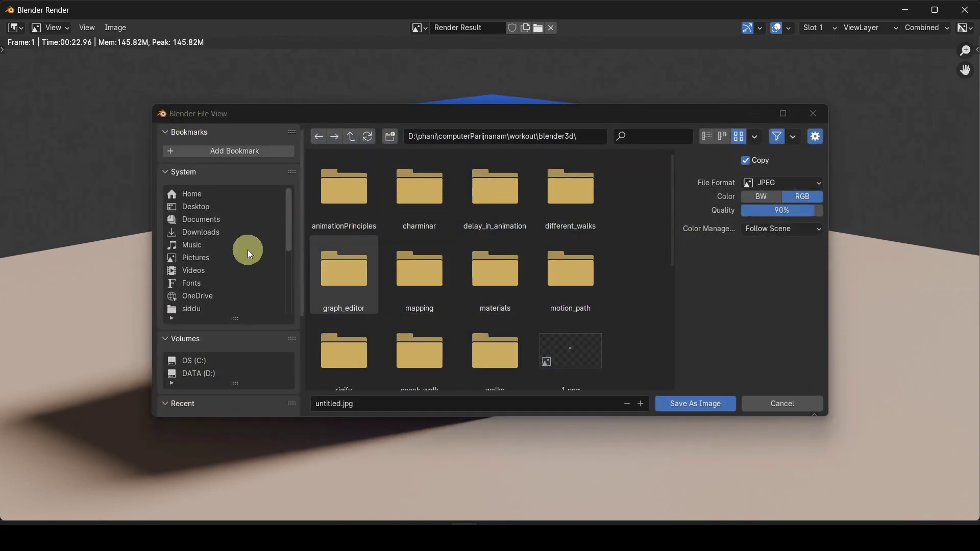
{"action": "left_click", "coordinate": [198, 207]}
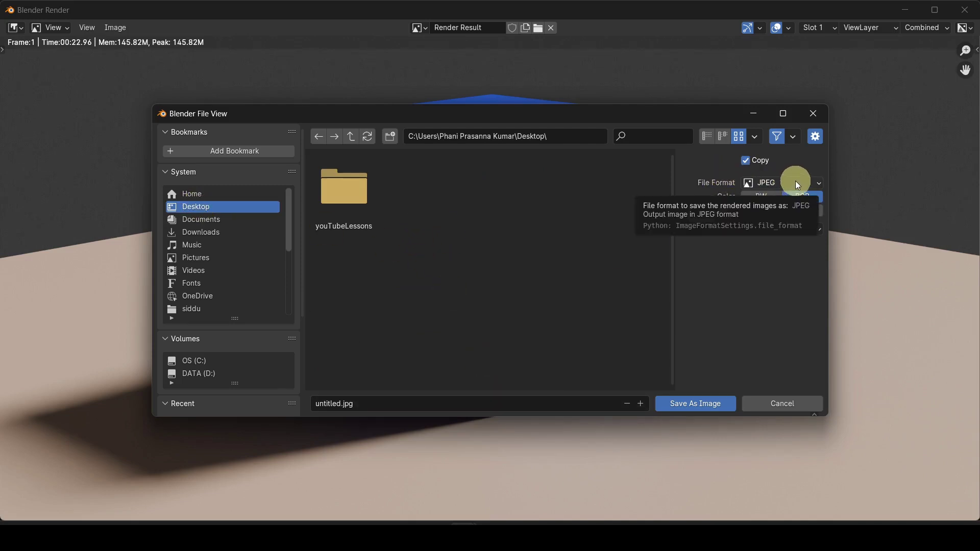
{"action": "left_click", "coordinate": [777, 183]}
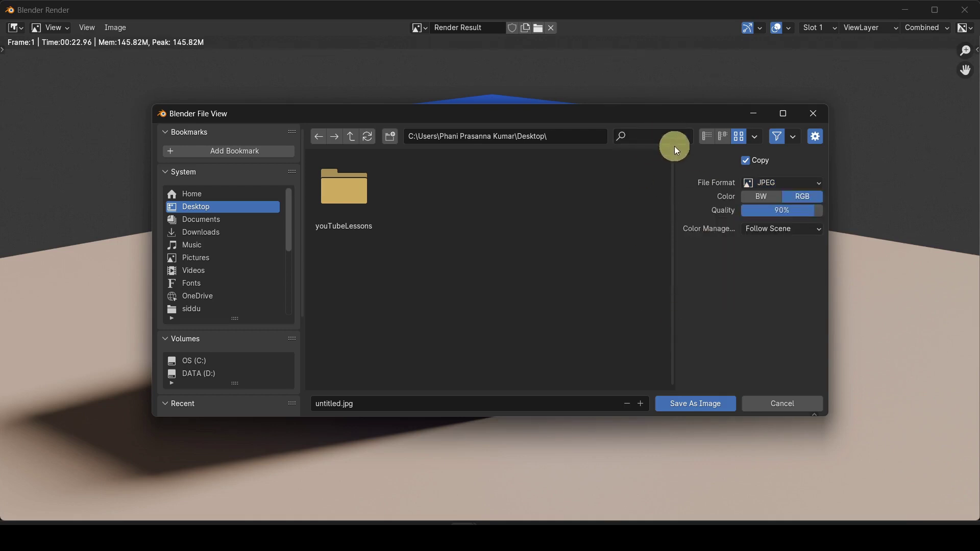
{"action": "left_click", "coordinate": [385, 405]}
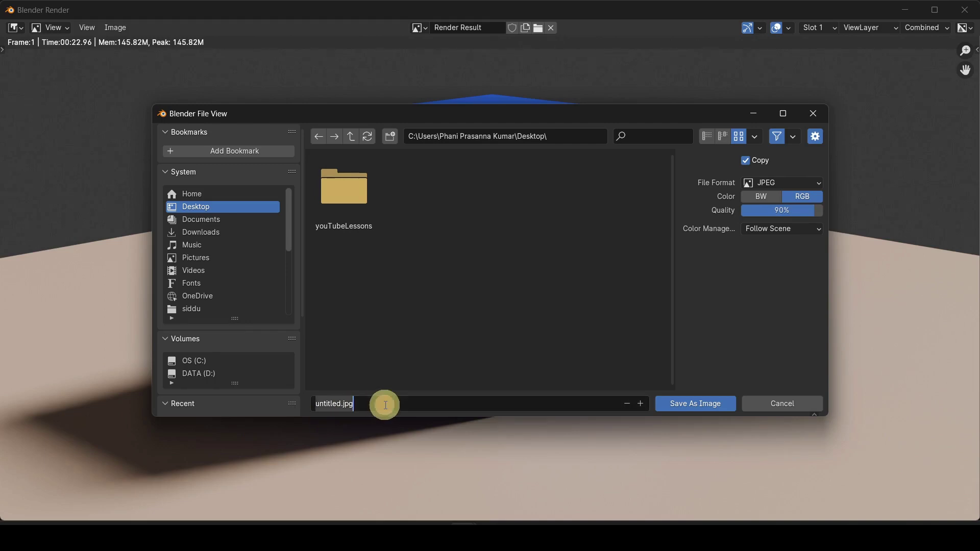
{"action": "type", "text": "test"}
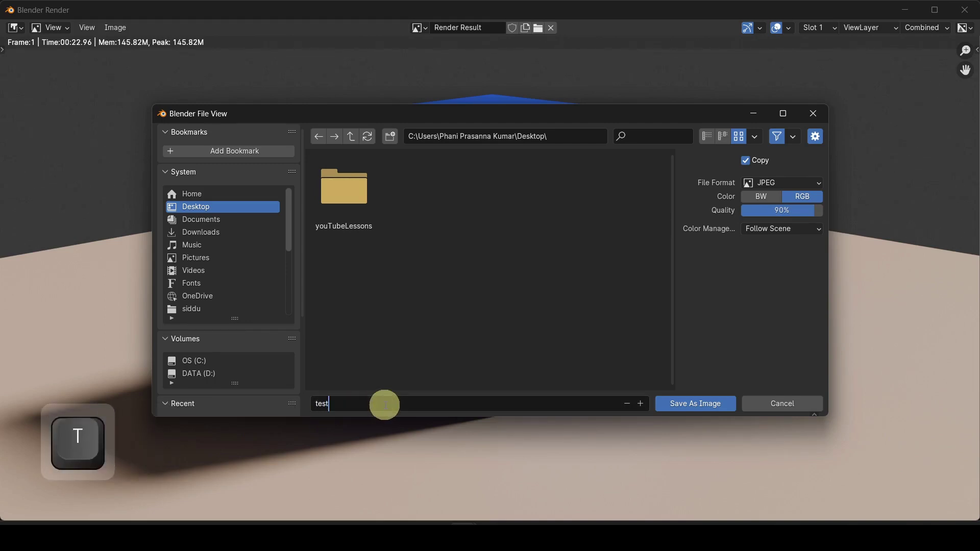
{"action": "key", "text": "Return"}
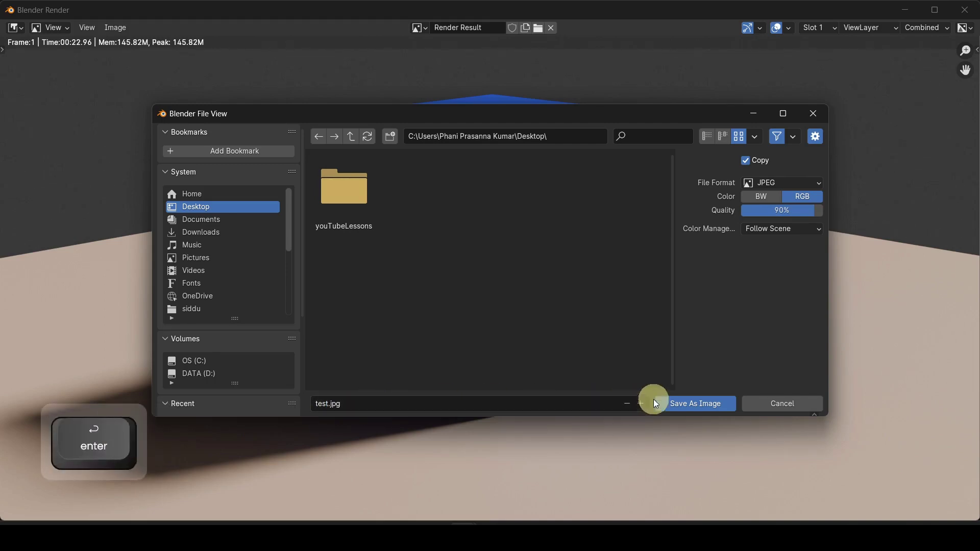
{"action": "left_click", "coordinate": [687, 400]}
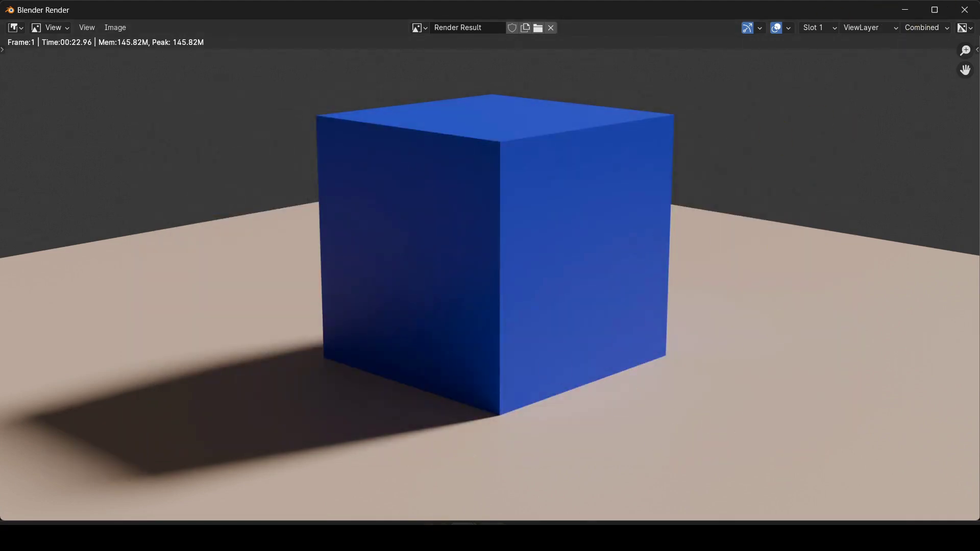
Minimize the open windows and open test.jpg from the desktop in the image viewer to check the saved render
{"action": "left_click", "coordinate": [901, 11]}
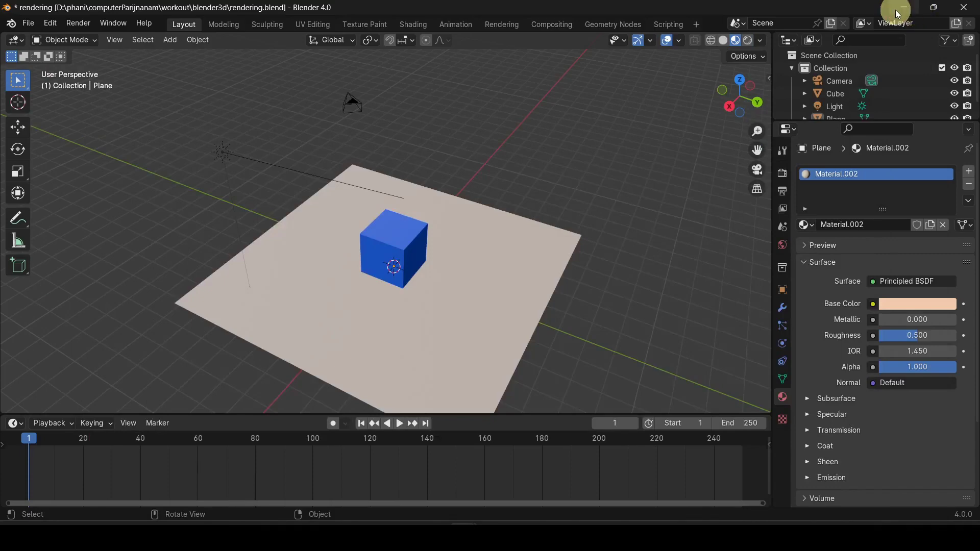
{"action": "left_click", "coordinate": [900, 8]}
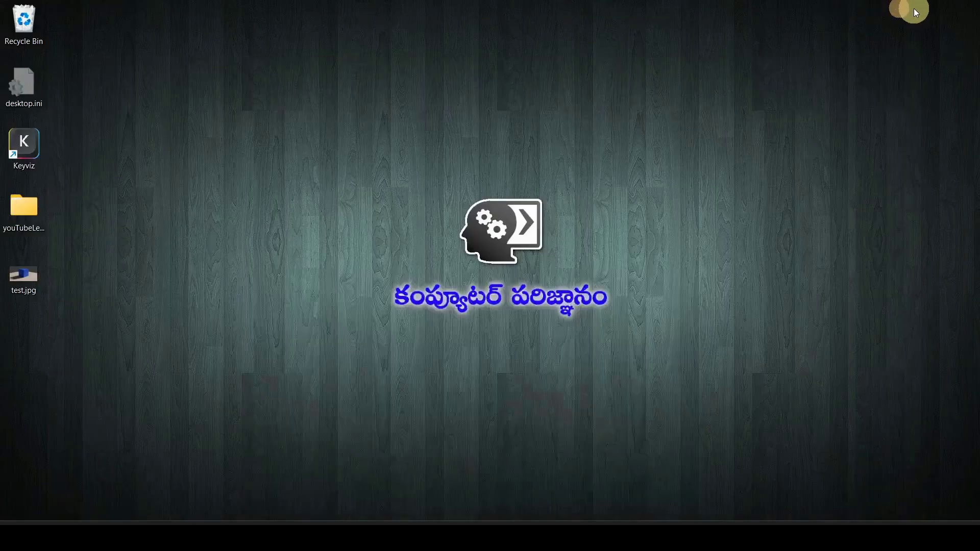
{"action": "double_click", "coordinate": [31, 280]}
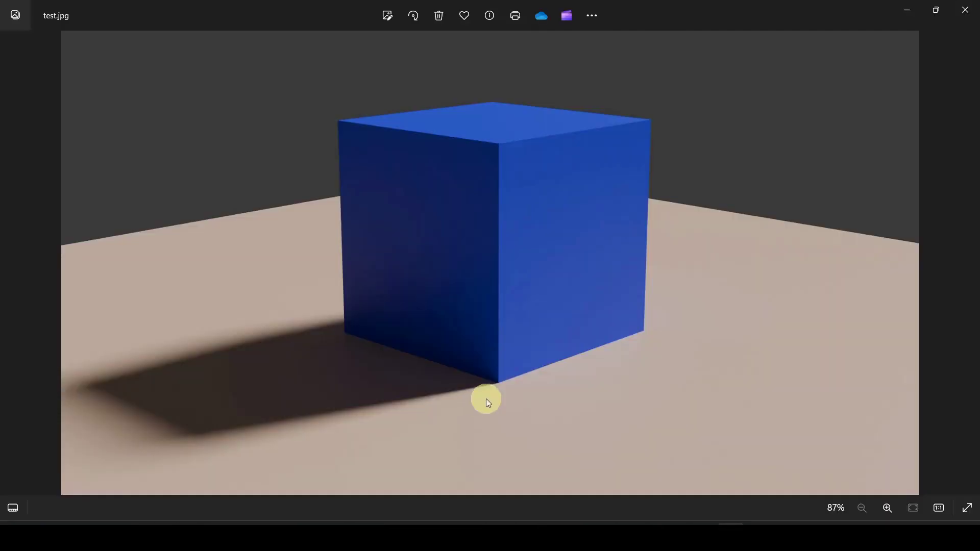
Close the test.jpg preview and switch back to the Blender scene
{"action": "left_click", "coordinate": [965, 10]}
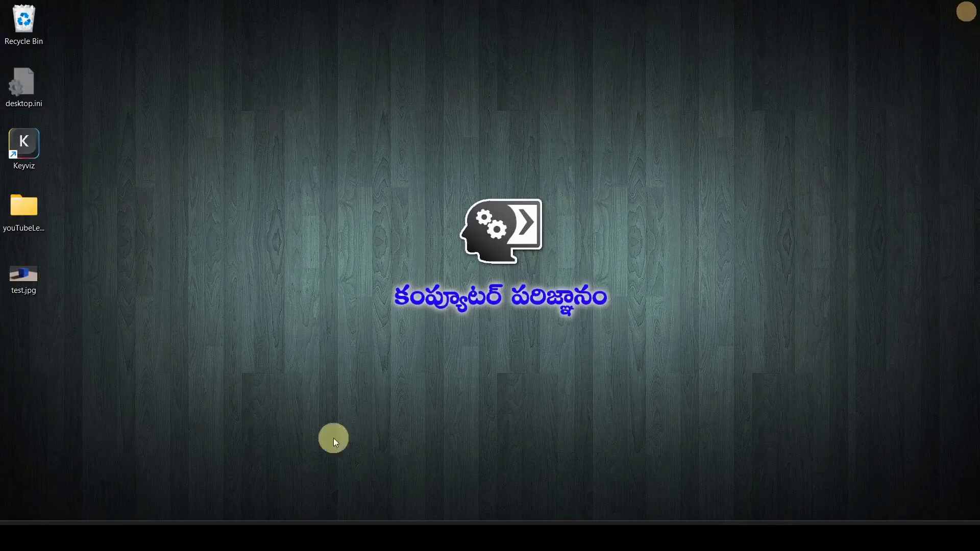
{"action": "mouse_move", "coordinate": [433, 516]}
{"action": "left_click", "coordinate": [402, 472]}
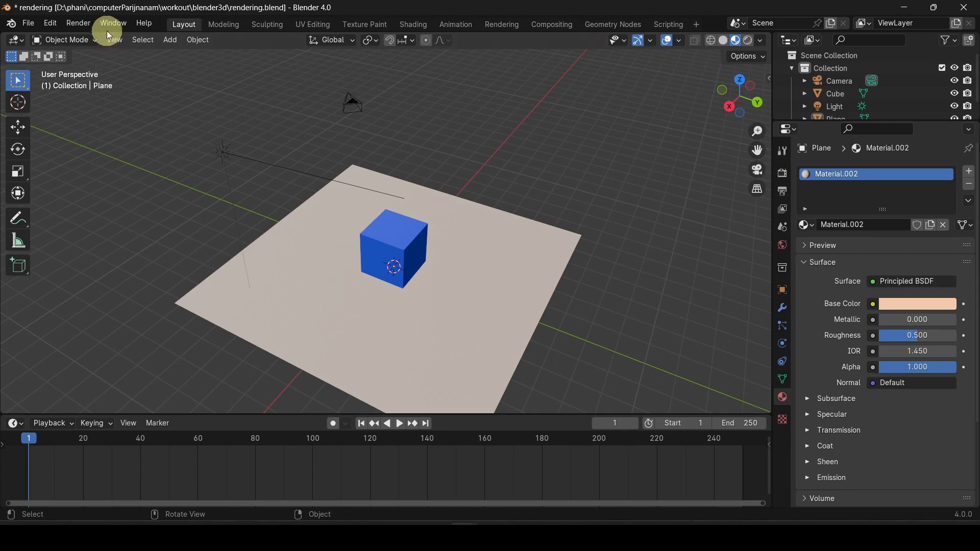
{"action": "left_click", "coordinate": [72, 25]}
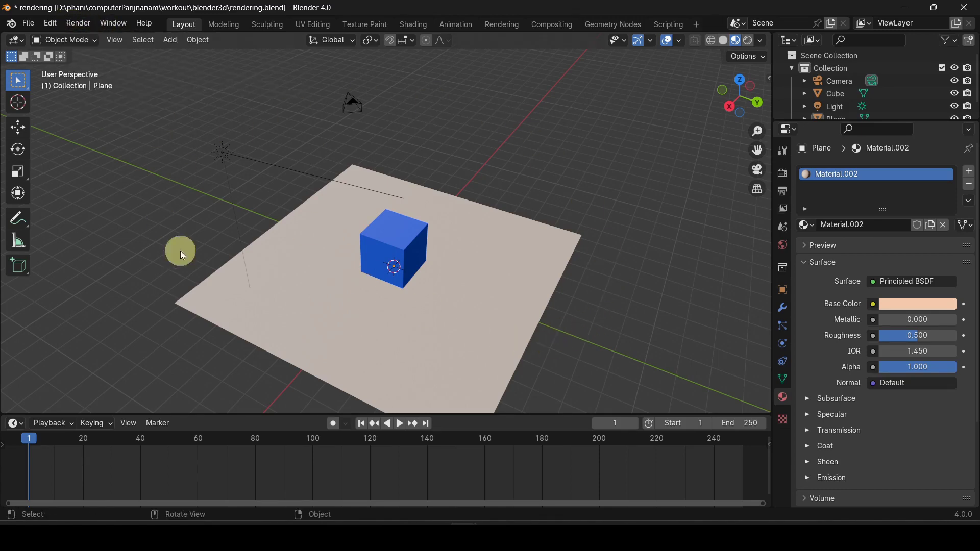
Select the blue cube and bring up the scene's output properties, including the Output section
{"action": "left_click", "coordinate": [403, 252]}
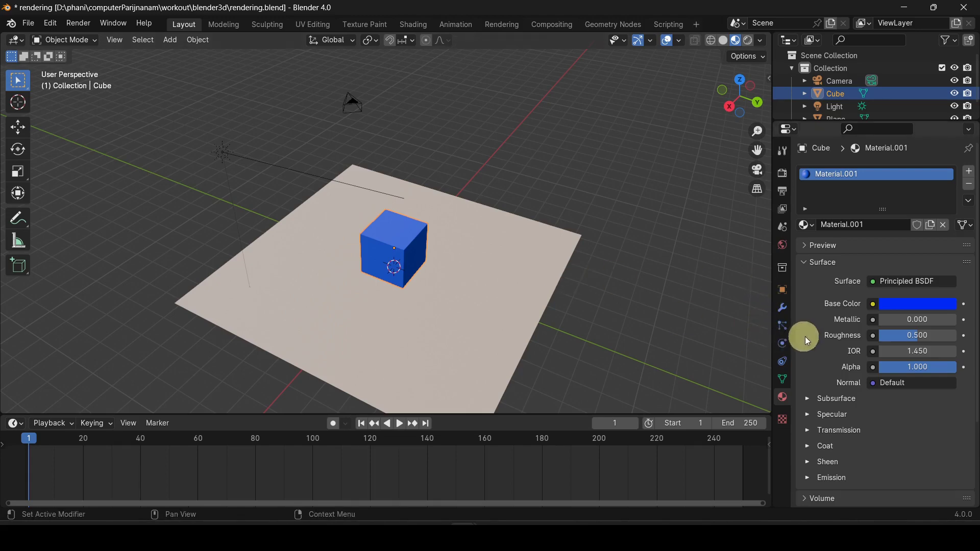
{"action": "left_click", "coordinate": [784, 190]}
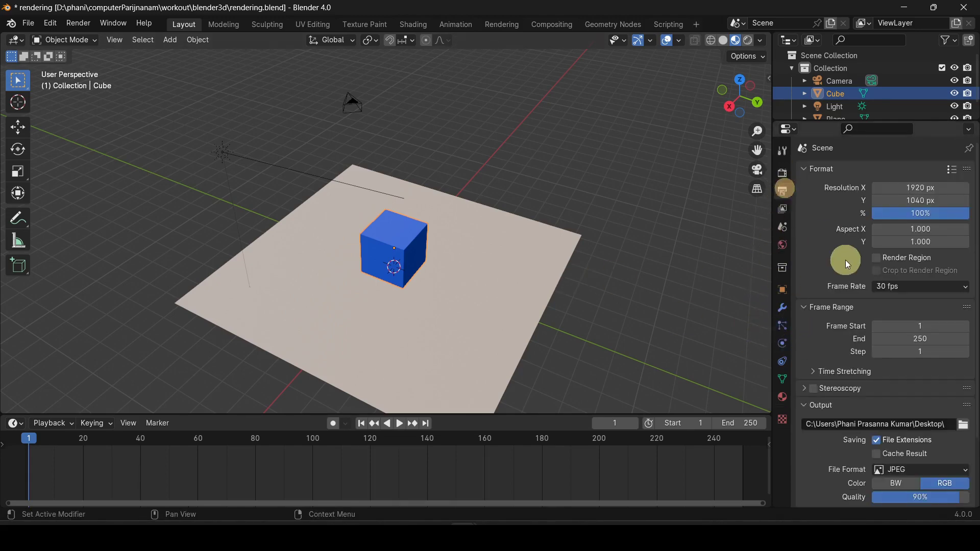
{"action": "scroll", "coordinate": [845, 262], "scroll_direction": "down", "scroll_amount": 4}
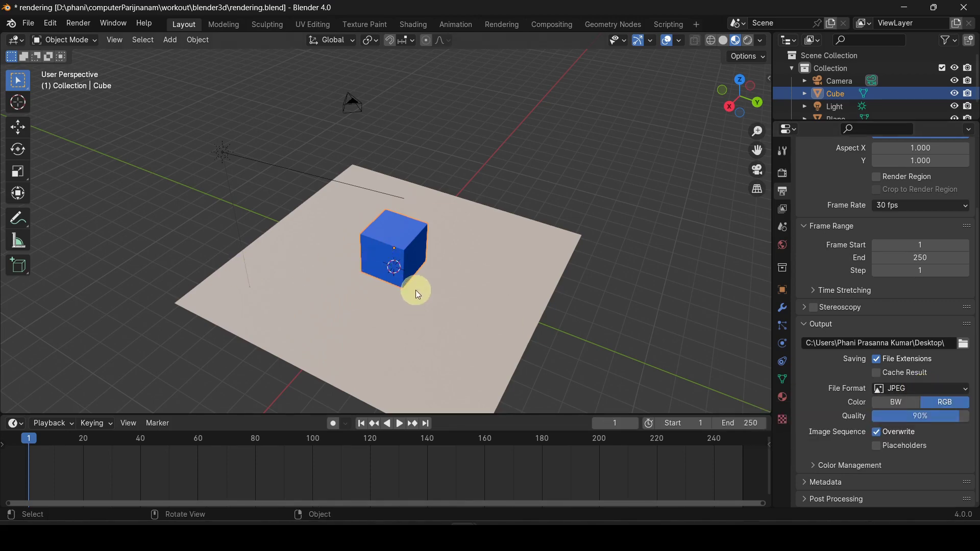
{"action": "key", "text": "h"}
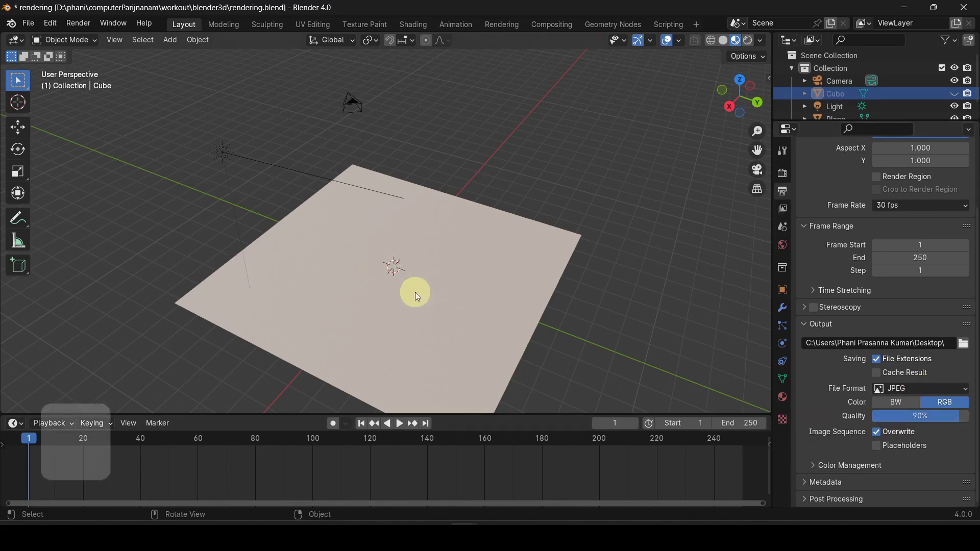
{"action": "key", "text": "Escape"}
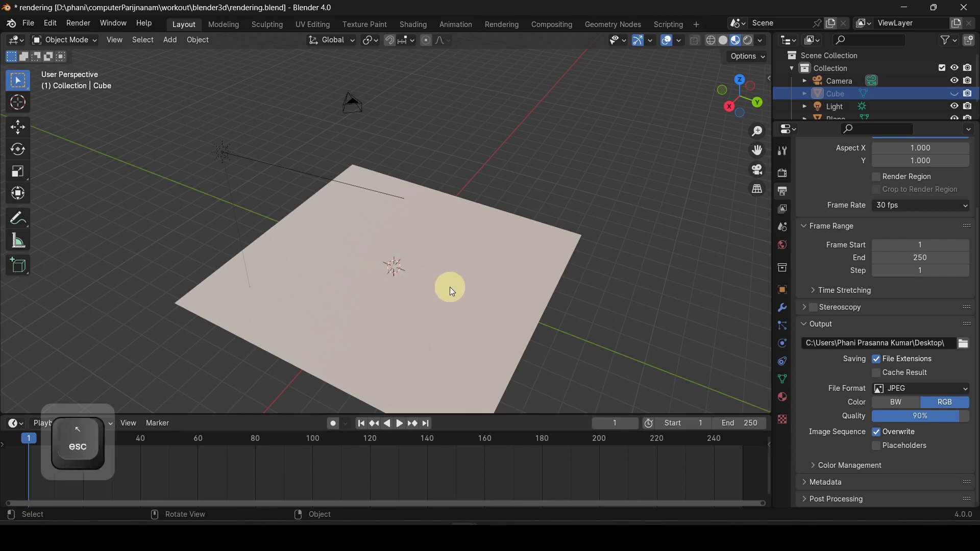
{"action": "key", "text": "ctrl+z"}
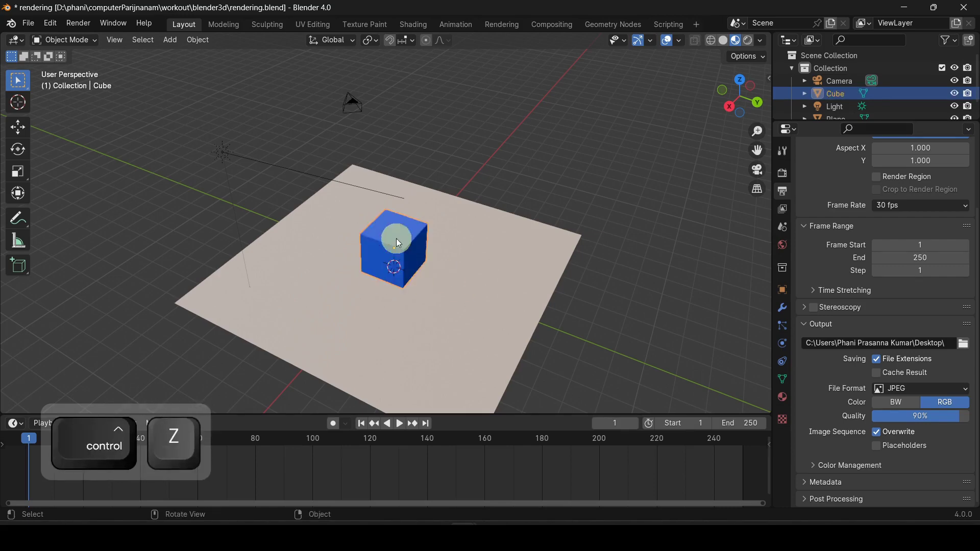
Move the cube along the Y axis in the negative direction to near the plane's edge and insert a Location keyframe at frame 1
{"action": "key", "text": "g"}
{"action": "key", "text": "y"}
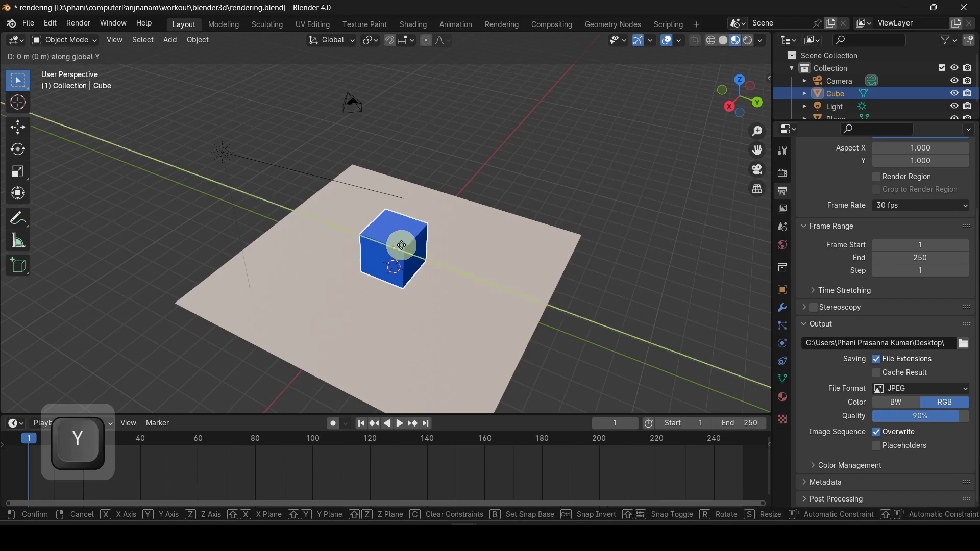
{"action": "left_click", "coordinate": [334, 228]}
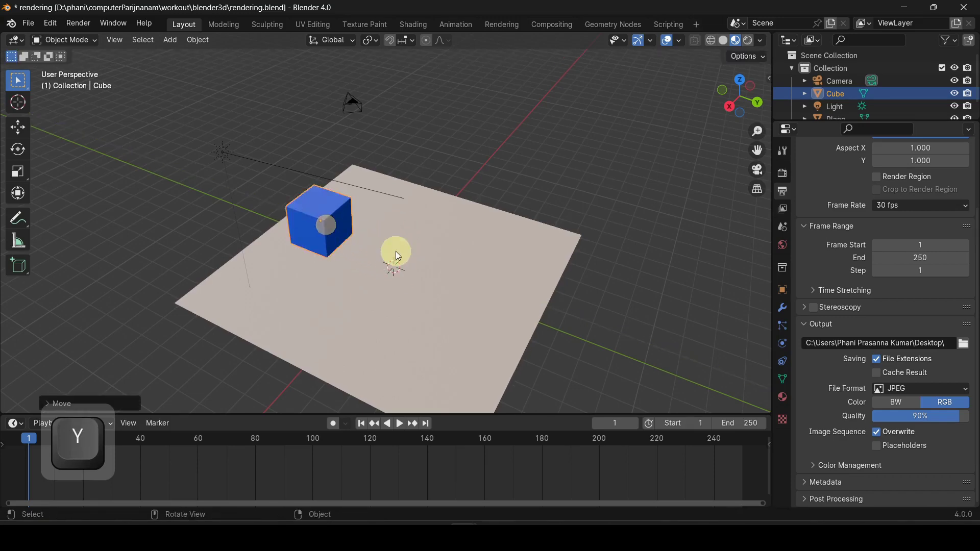
{"action": "key", "text": "i"}
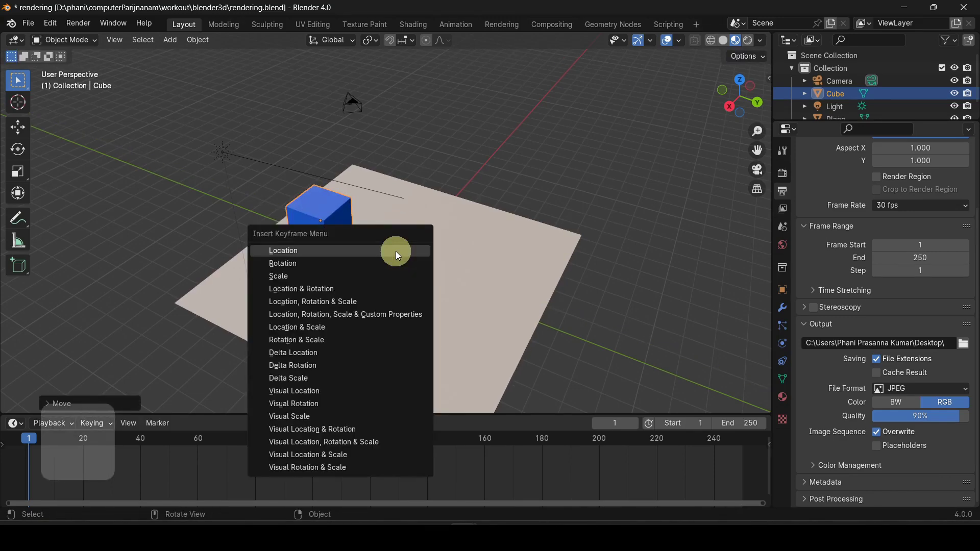
{"action": "left_click", "coordinate": [312, 251]}
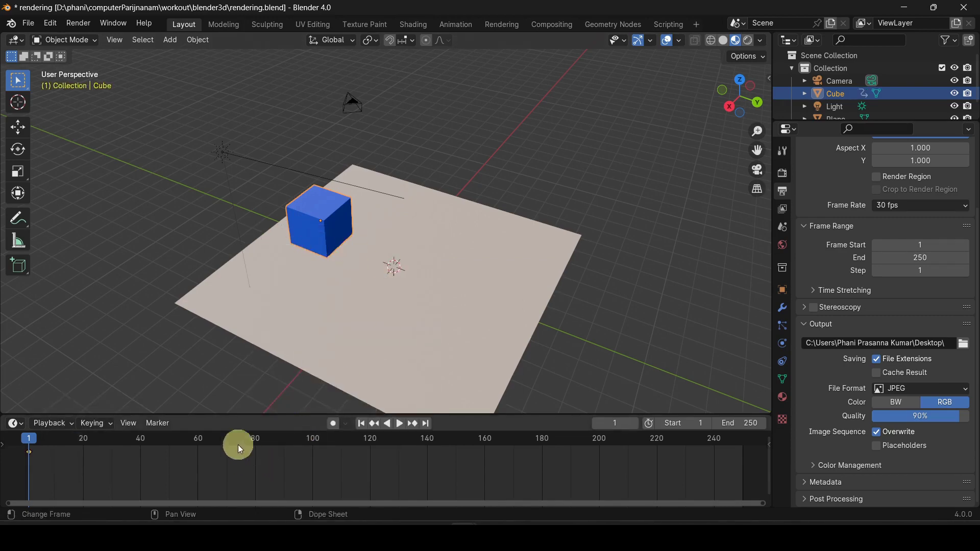
At frame 30, move the cube along the Y axis to near the plane's opposite edge and insert a Location keyframe
{"action": "left_click", "coordinate": [109, 439]}
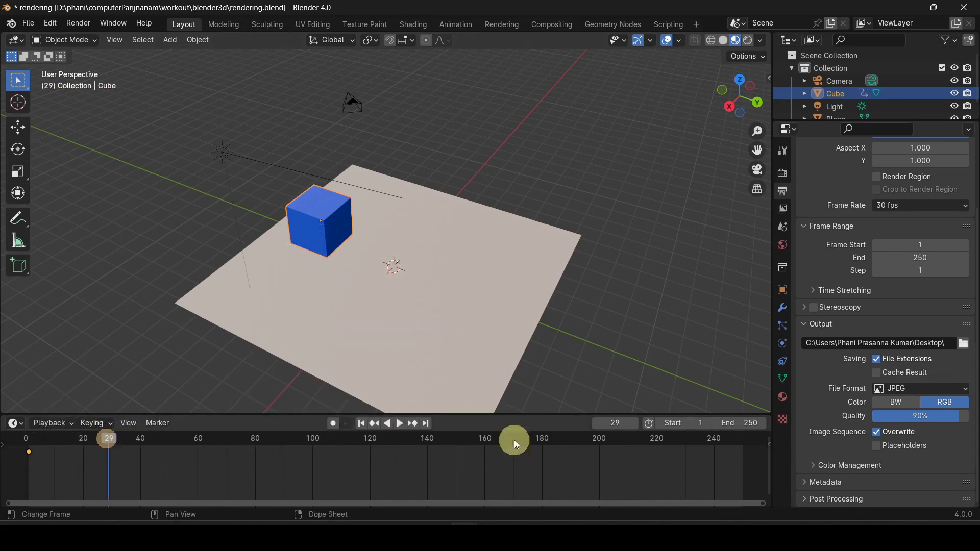
{"action": "left_click", "coordinate": [615, 422]}
{"action": "type", "text": "30"}
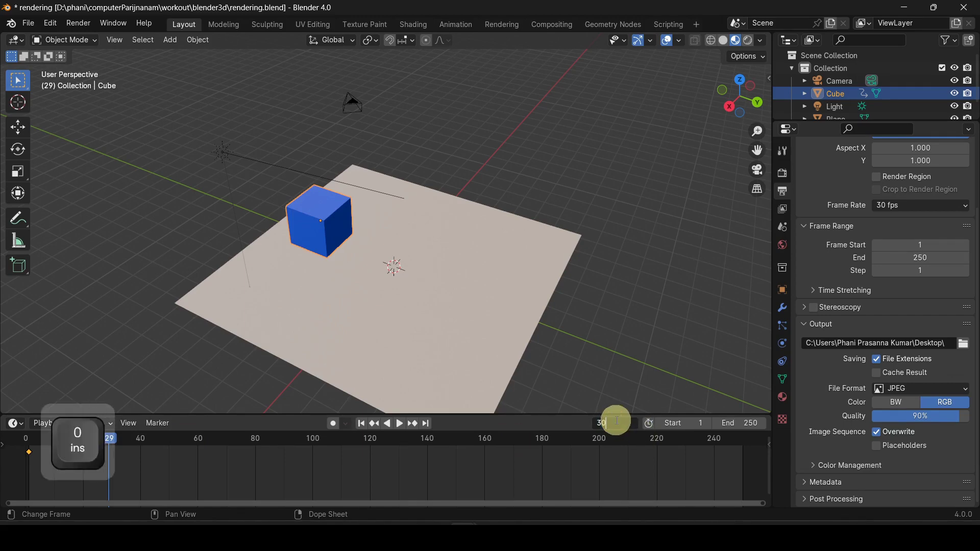
{"action": "key", "text": "Return"}
{"action": "key", "text": "g"}
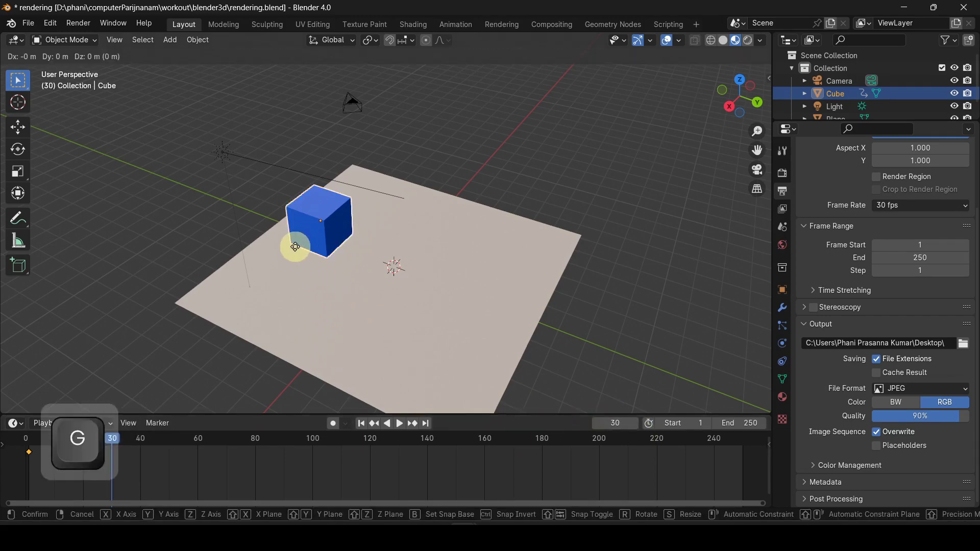
{"action": "key", "text": "y"}
{"action": "left_click", "coordinate": [466, 330]}
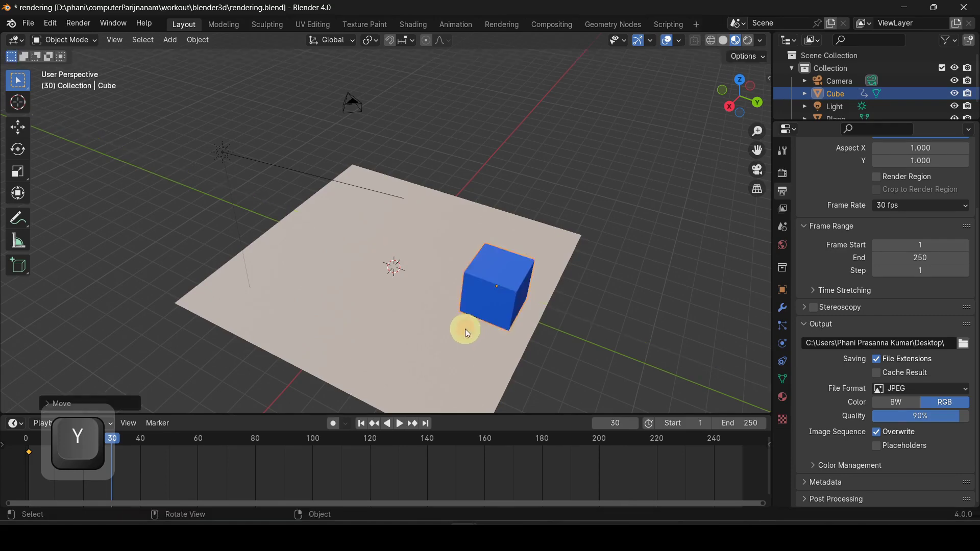
{"action": "key", "text": "i"}
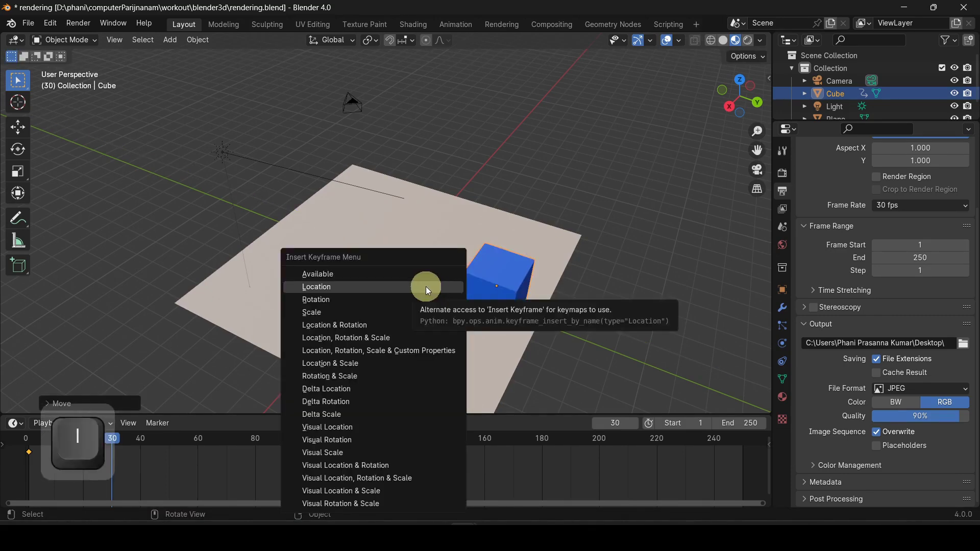
{"action": "left_click", "coordinate": [406, 289]}
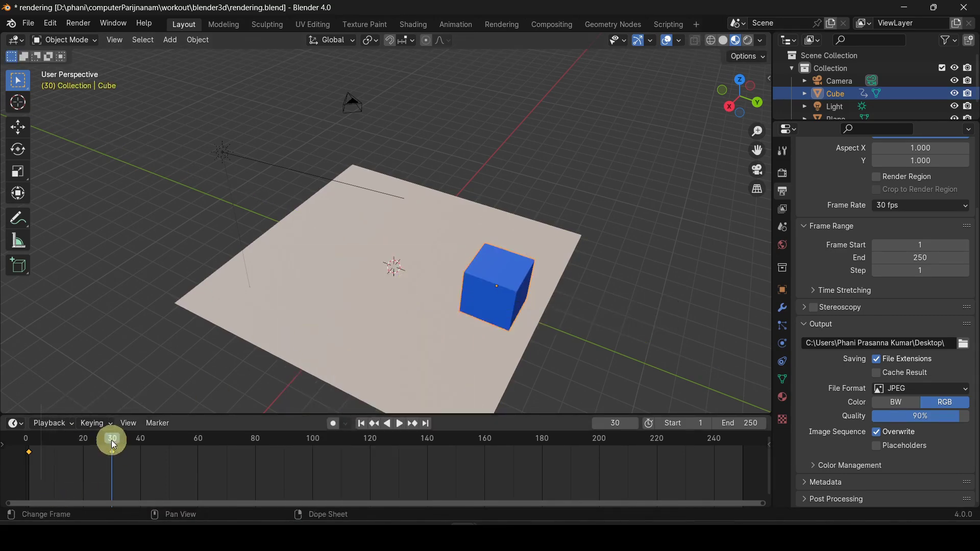
Set the end of the scene's frame range to 30
{"action": "mouse_move", "coordinate": [111, 440]}
{"action": "left_mouse_down"}
{"action": "mouse_move", "coordinate": [29, 452]}
{"action": "mouse_move", "coordinate": [111, 455]}
{"action": "left_mouse_up"}
{"action": "left_click", "coordinate": [928, 256]}
{"action": "type", "text": "30"}
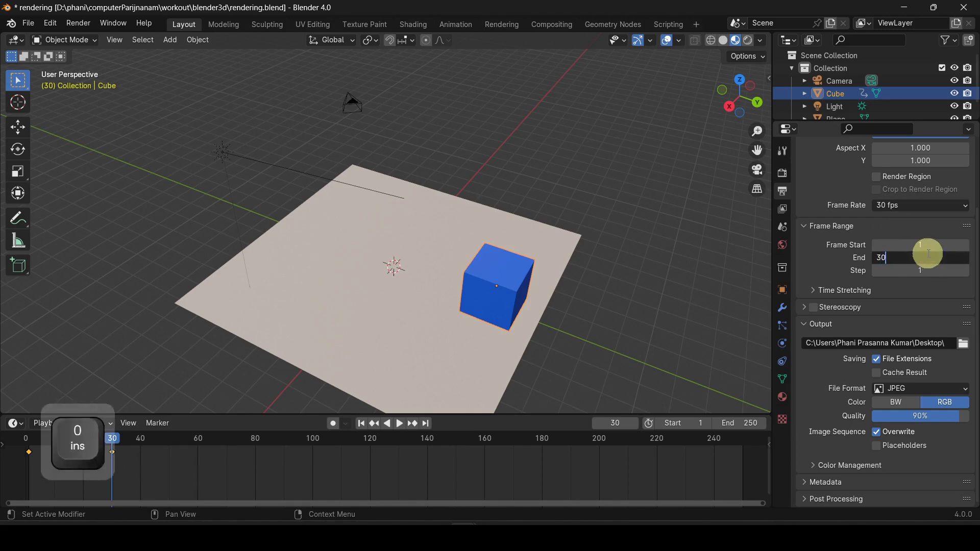
{"action": "key", "text": "Return"}
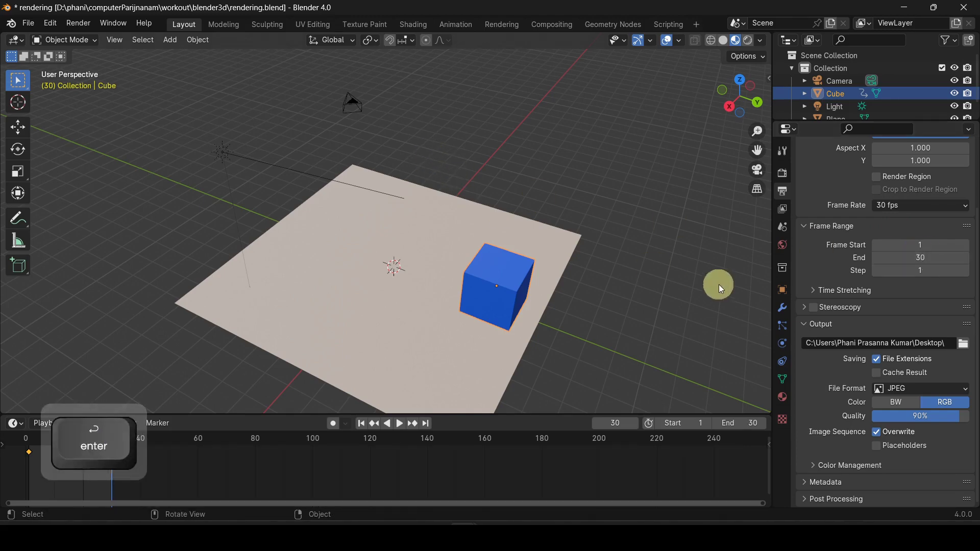
Browse for the render output path, create a folder named images on the Desktop, and open it
{"action": "left_click", "coordinate": [962, 343]}
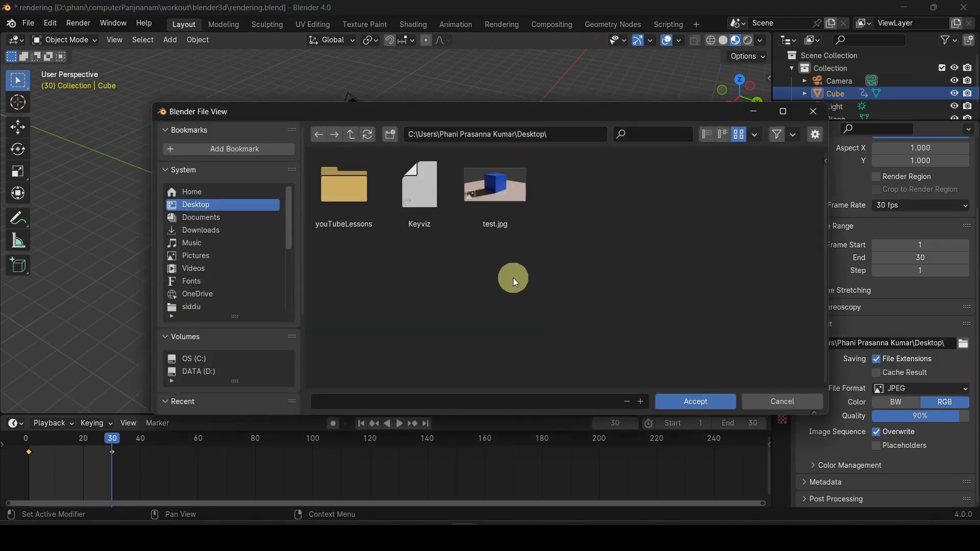
{"action": "left_click", "coordinate": [389, 134]}
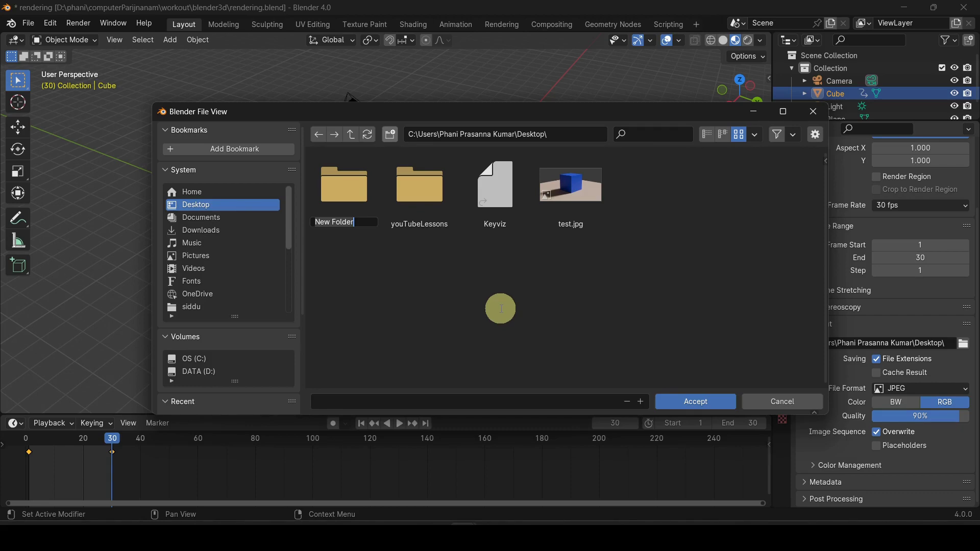
{"action": "type", "text": "ima"}
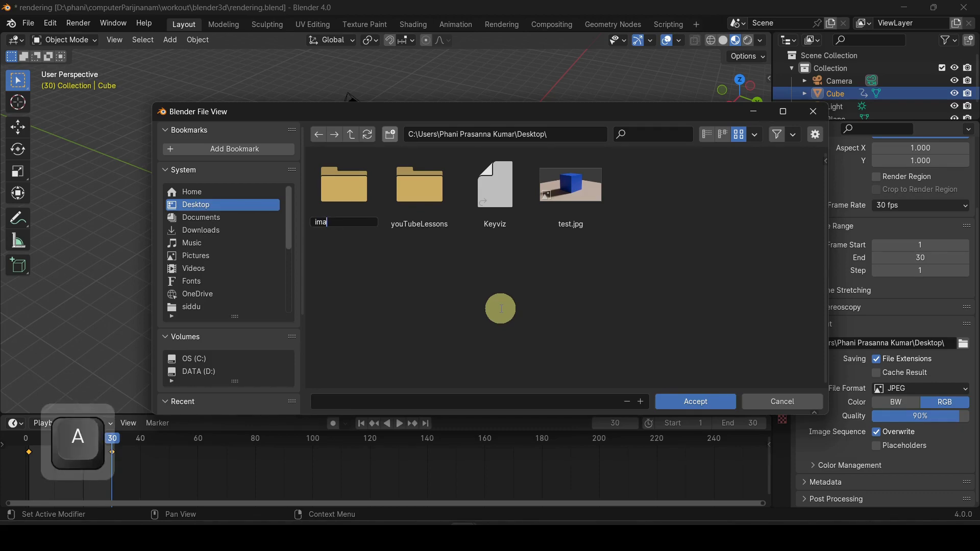
{"action": "type", "text": "ges"}
{"action": "key", "text": "Return"}
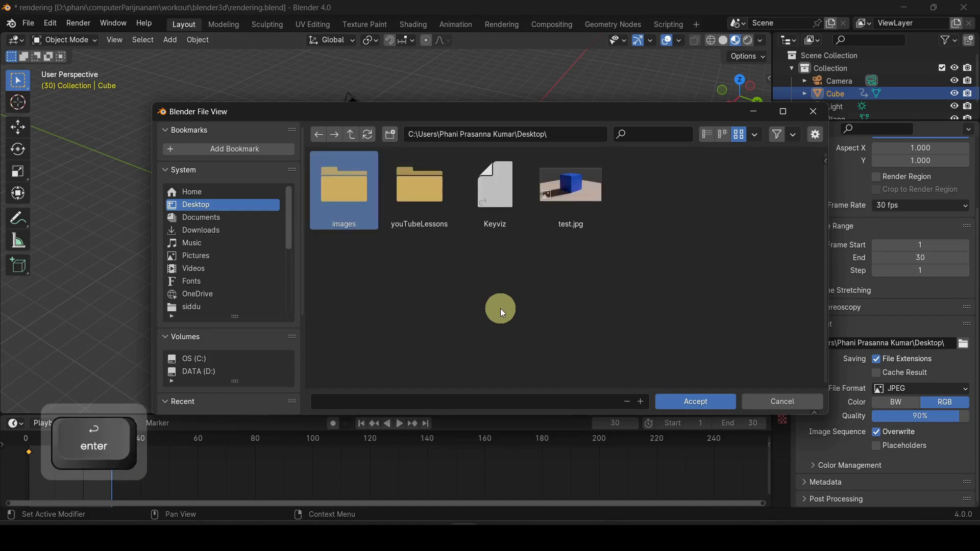
{"action": "key", "text": "Return"}
Set the output file name prefix to cube_ inside the images folder and accept the path
{"action": "left_click", "coordinate": [345, 403]}
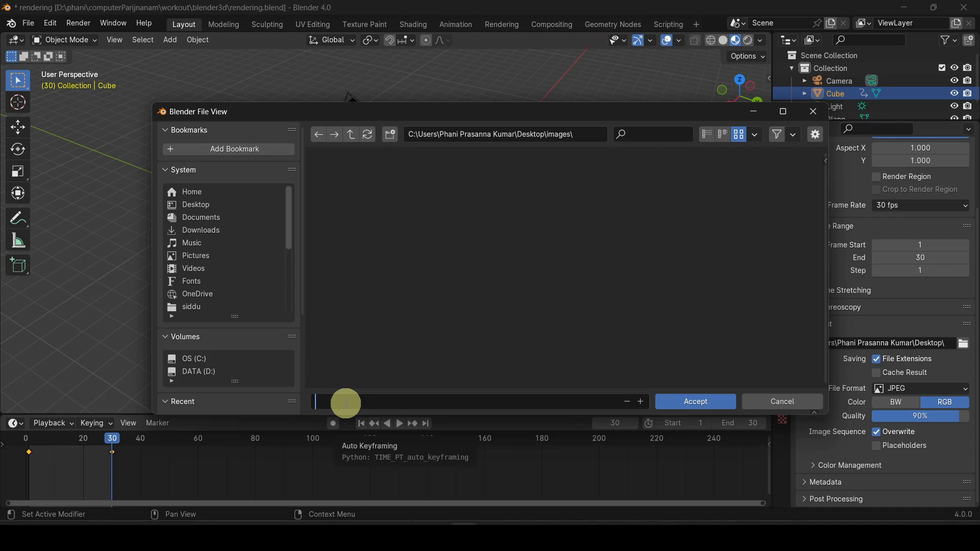
{"action": "type", "text": "cube"}
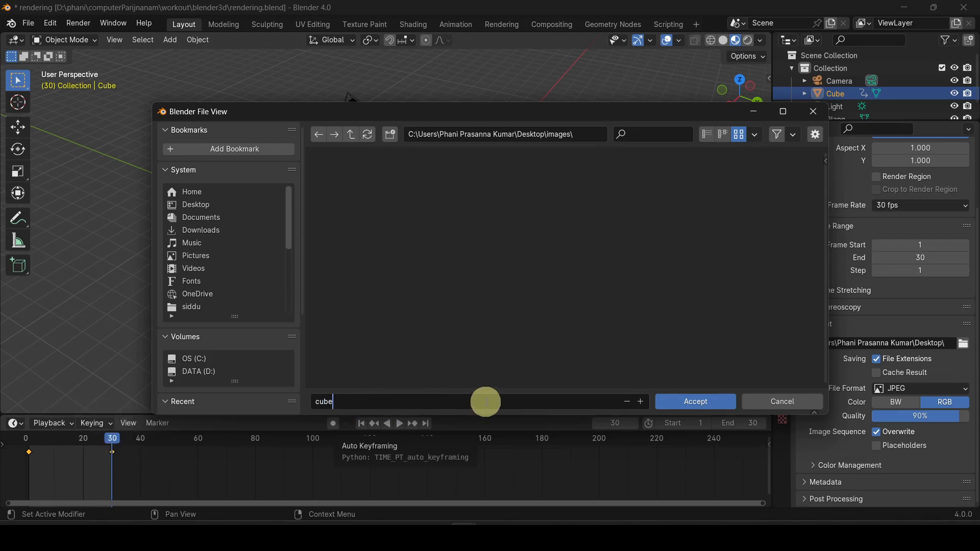
{"action": "type", "text": "_"}
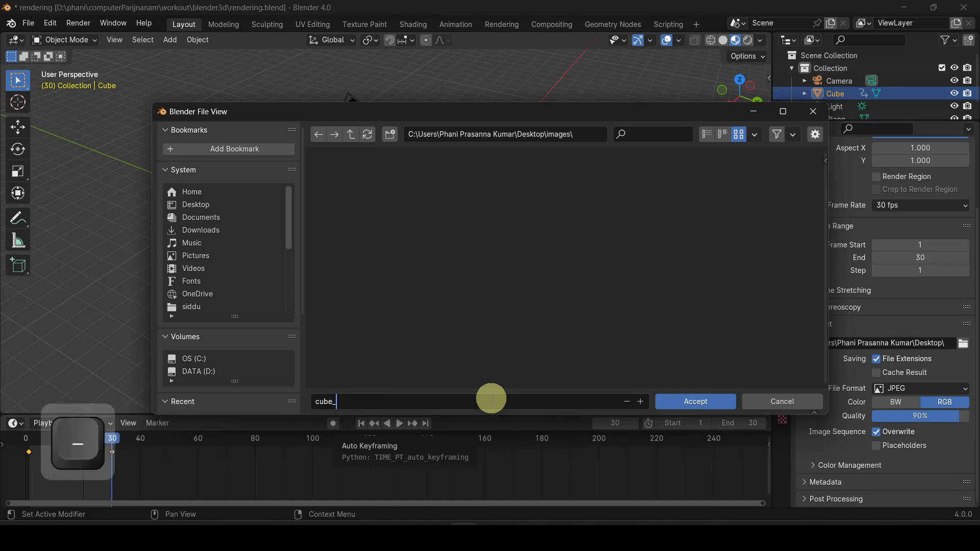
{"action": "left_click", "coordinate": [697, 401]}
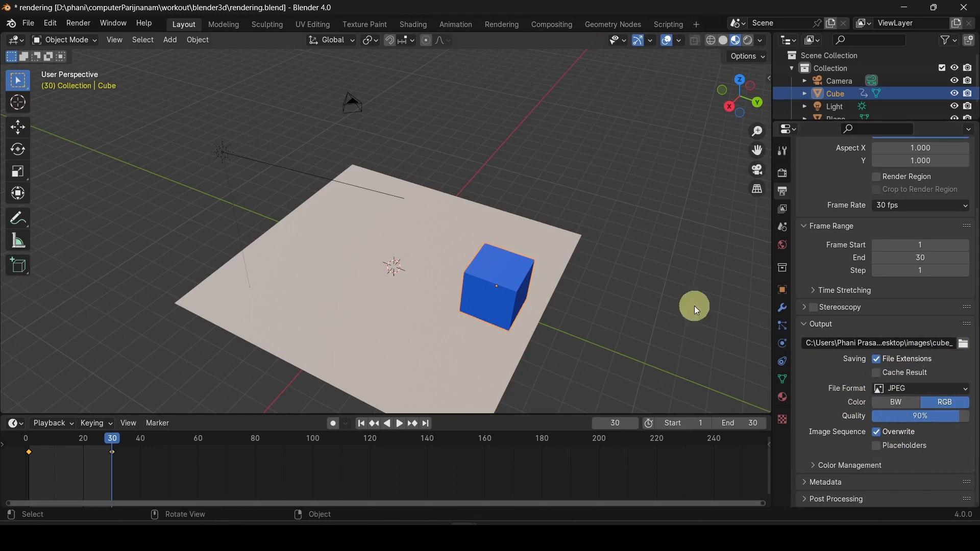
Set the final render's Max Samples to 8 and start rendering the animation
{"action": "left_click", "coordinate": [77, 26]}
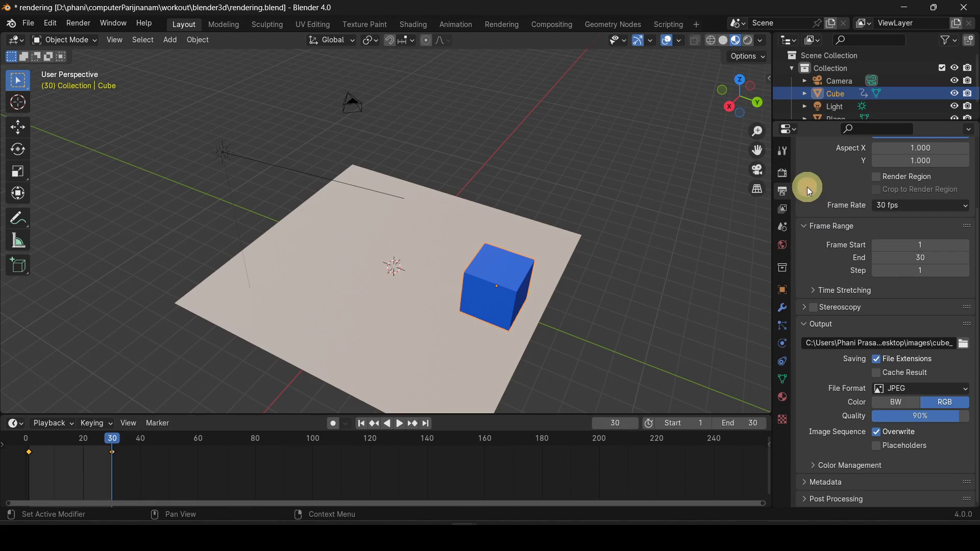
{"action": "scroll", "coordinate": [837, 209], "scroll_direction": "up", "scroll_amount": 4}
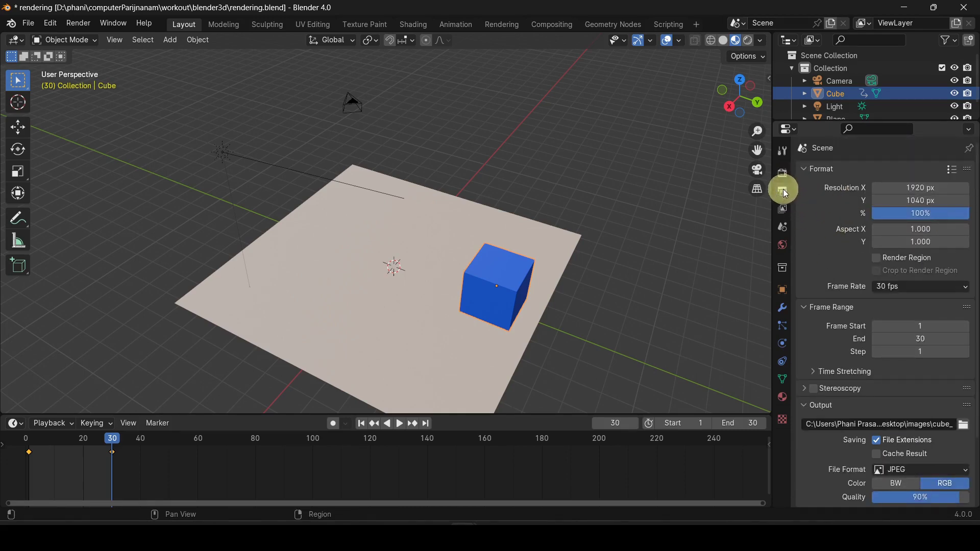
{"action": "left_click", "coordinate": [782, 173]}
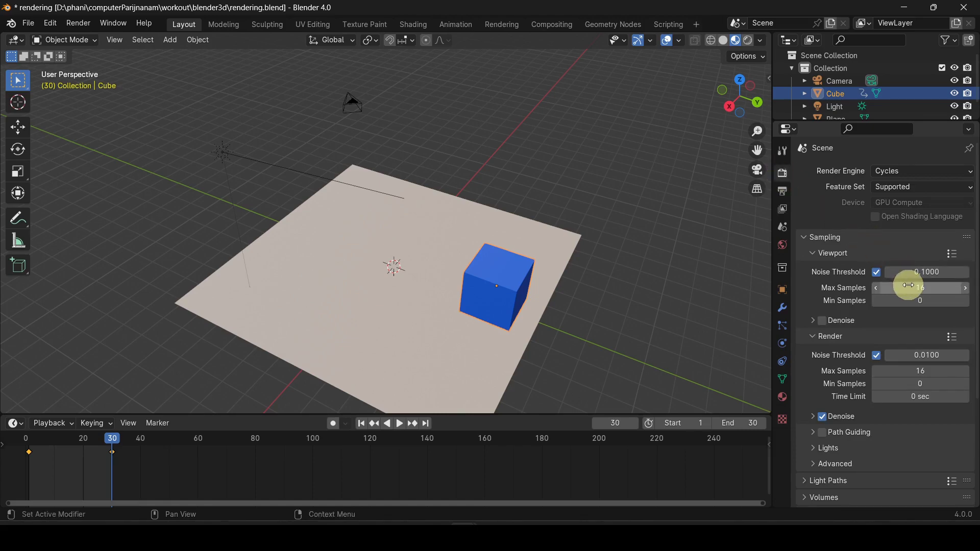
{"action": "left_click", "coordinate": [921, 371]}
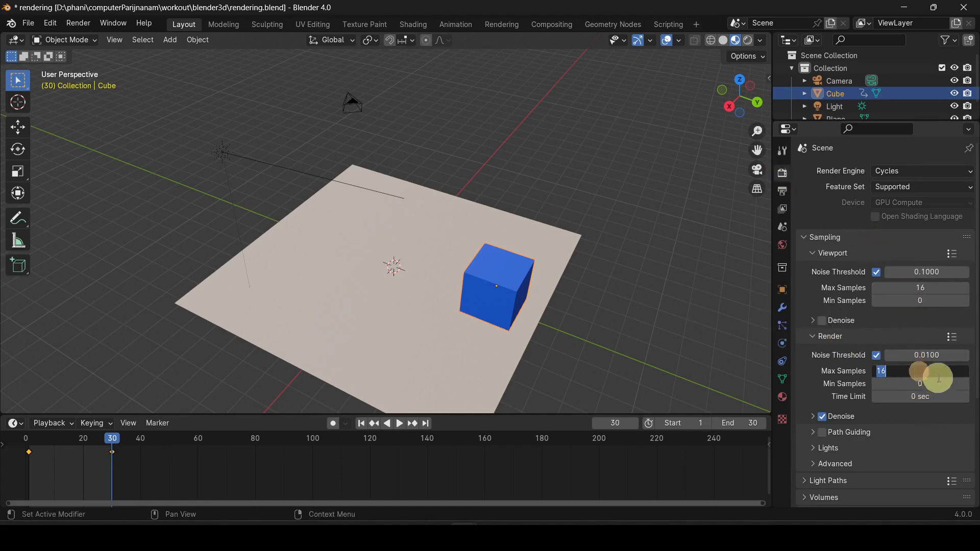
{"action": "type", "text": "8"}
{"action": "key", "text": "Return"}
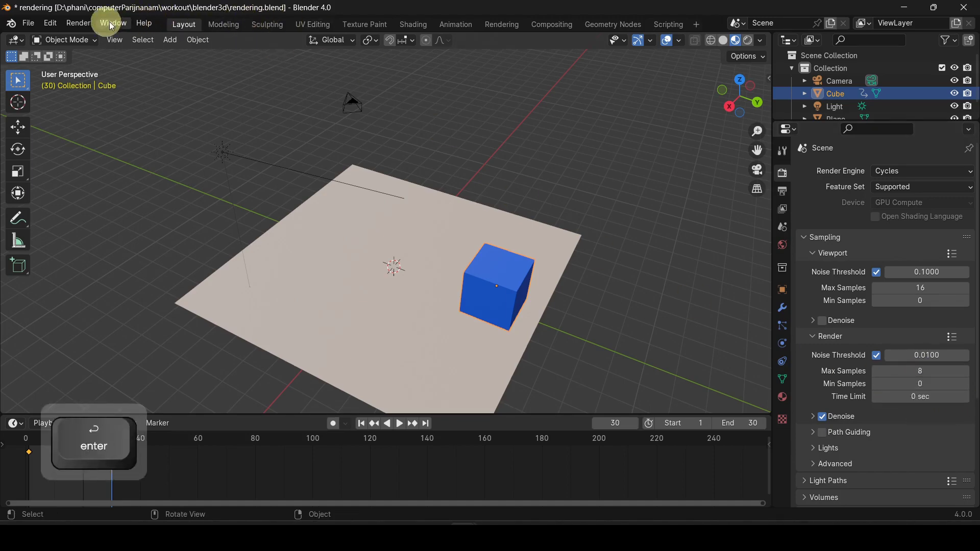
{"action": "left_click", "coordinate": [78, 23]}
{"action": "left_click", "coordinate": [100, 51]}
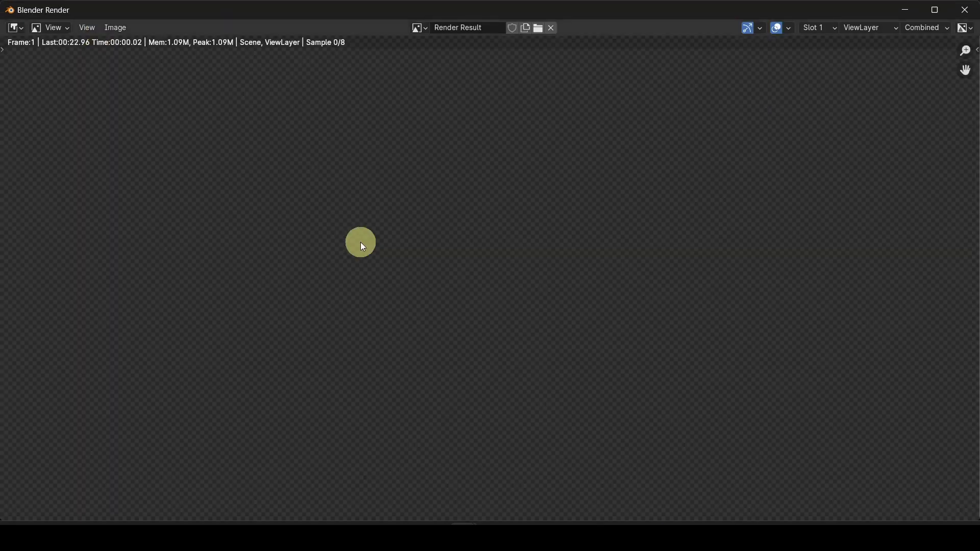
Stop the running animation render and close the render window
{"action": "scroll", "coordinate": [378, 286], "scroll_direction": "down", "scroll_amount": 2}
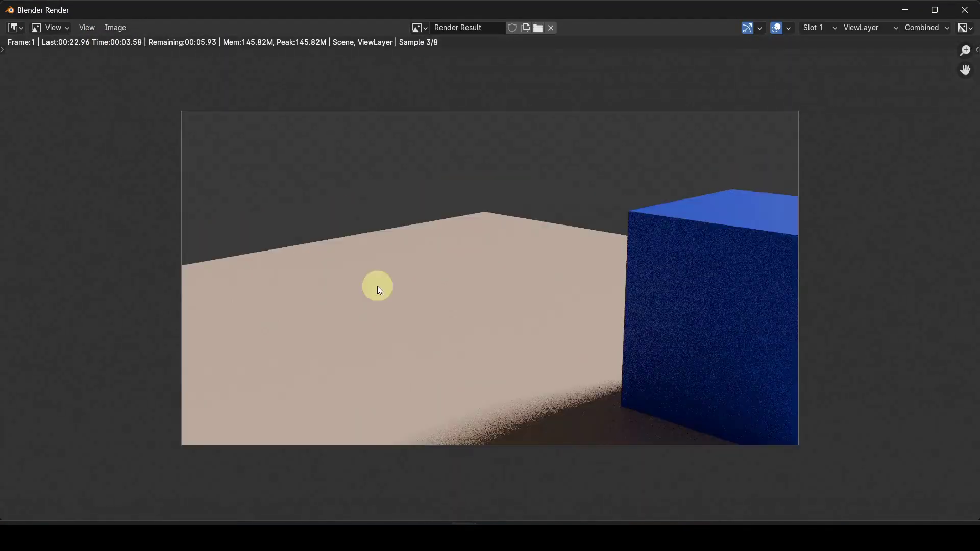
{"action": "scroll", "coordinate": [377, 286], "scroll_direction": "down", "scroll_amount": 1}
{"action": "scroll", "coordinate": [378, 286], "scroll_direction": "up", "scroll_amount": 2}
{"action": "key", "text": "Escape"}
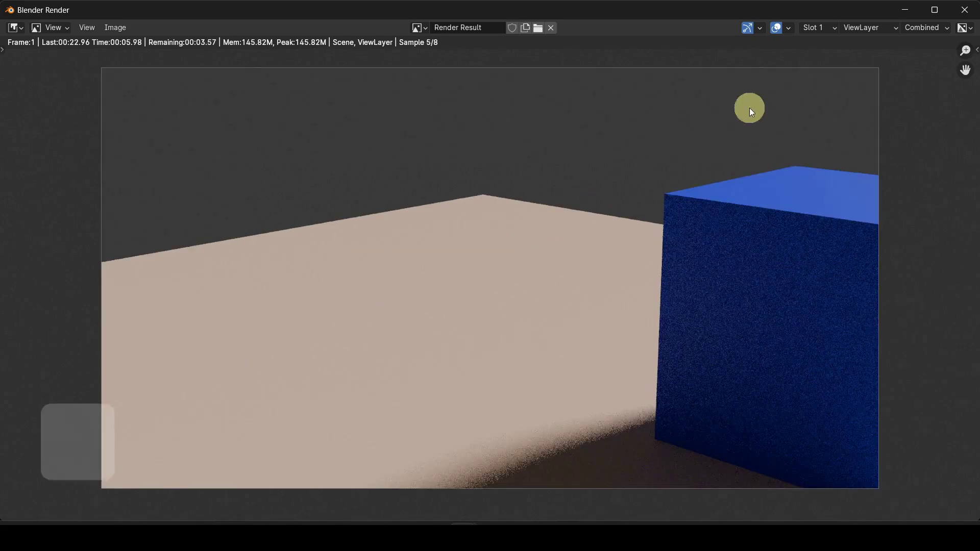
{"action": "left_click", "coordinate": [963, 14]}
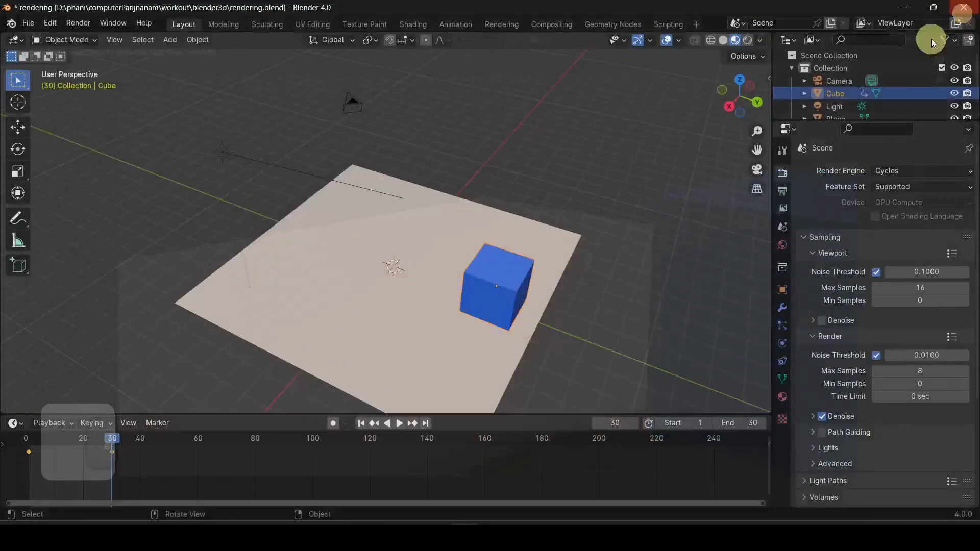
Look through the scene camera and return the timeline to frame 1 to check the cube's framing
{"action": "left_click", "coordinate": [512, 285]}
{"action": "key", "text": "KP_0"}
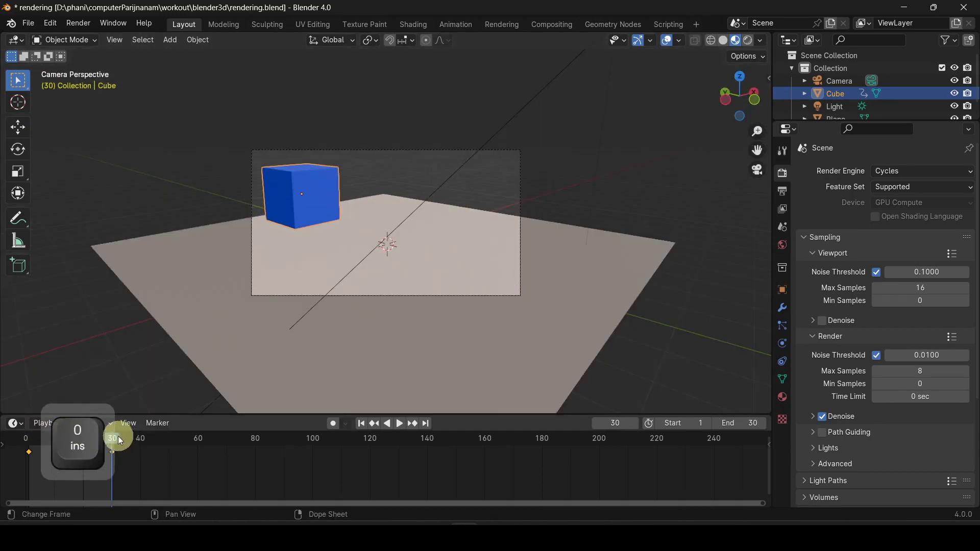
{"action": "mouse_move", "coordinate": [118, 440]}
{"action": "left_mouse_down"}
{"action": "mouse_move", "coordinate": [26, 441]}
{"action": "mouse_move", "coordinate": [111, 441]}
{"action": "left_mouse_up"}
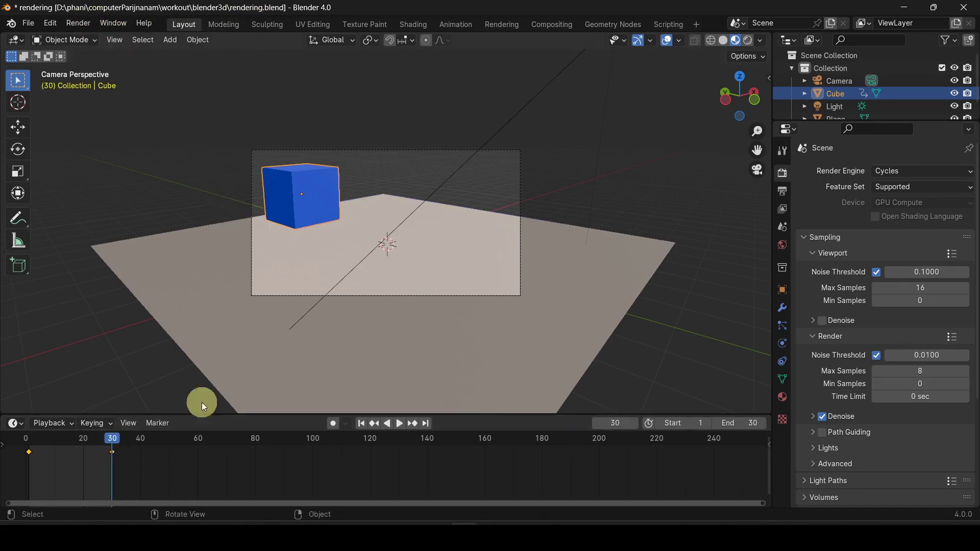
{"action": "left_click_drag", "start_coordinate": [80, 441], "coordinate": [29, 443]}
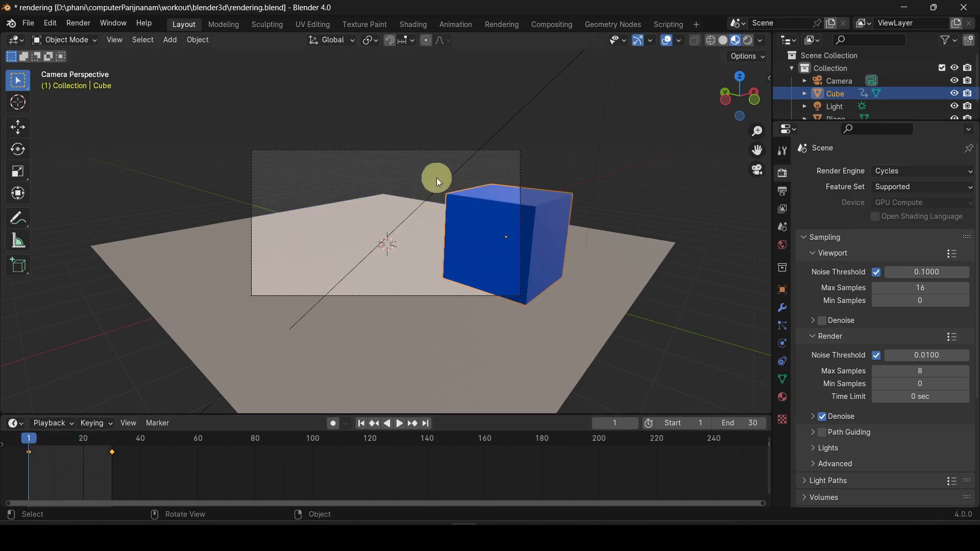
Lock the camera to the view and reframe it so the whole cube fits inside the camera frame at frame 1
{"action": "key", "text": "n"}
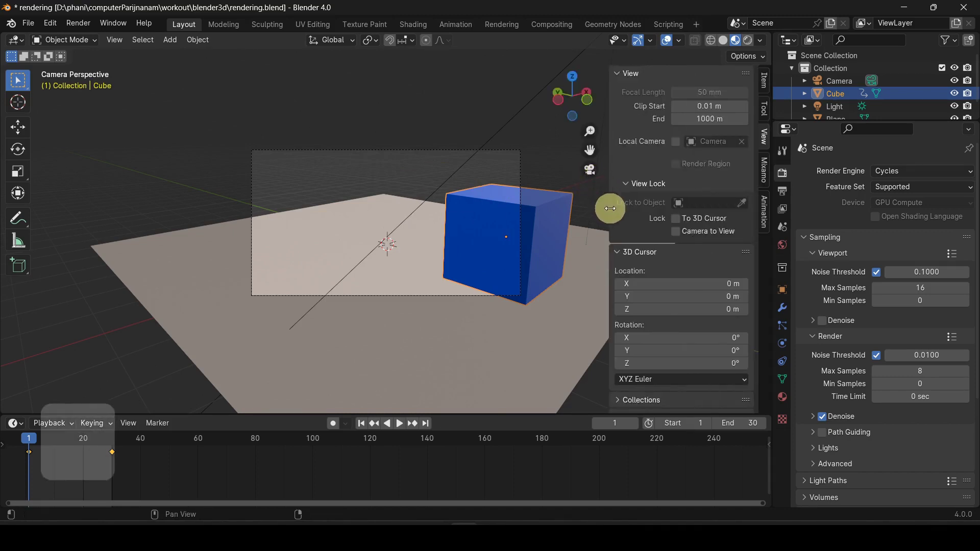
{"action": "left_click", "coordinate": [676, 232]}
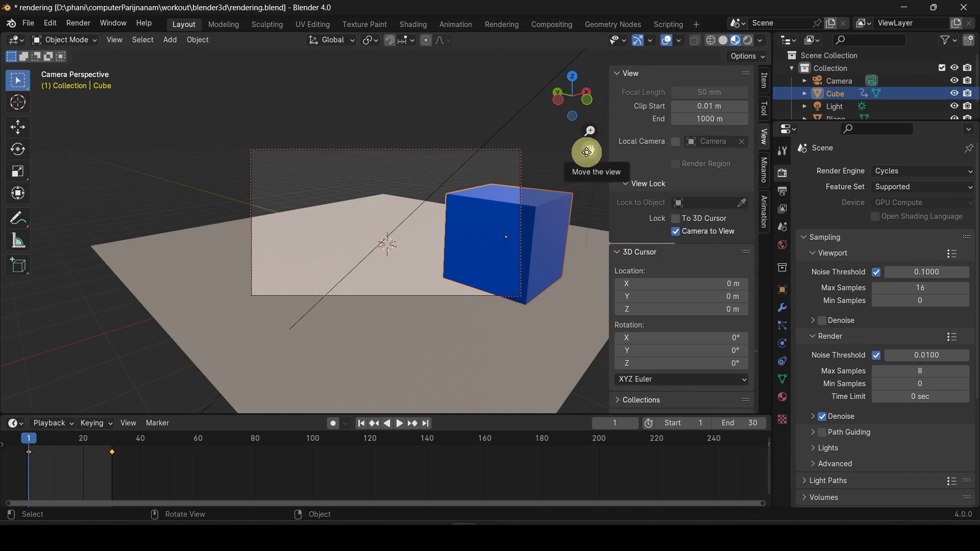
{"action": "left_click_drag", "start_coordinate": [589, 152], "coordinate": [533, 148]}
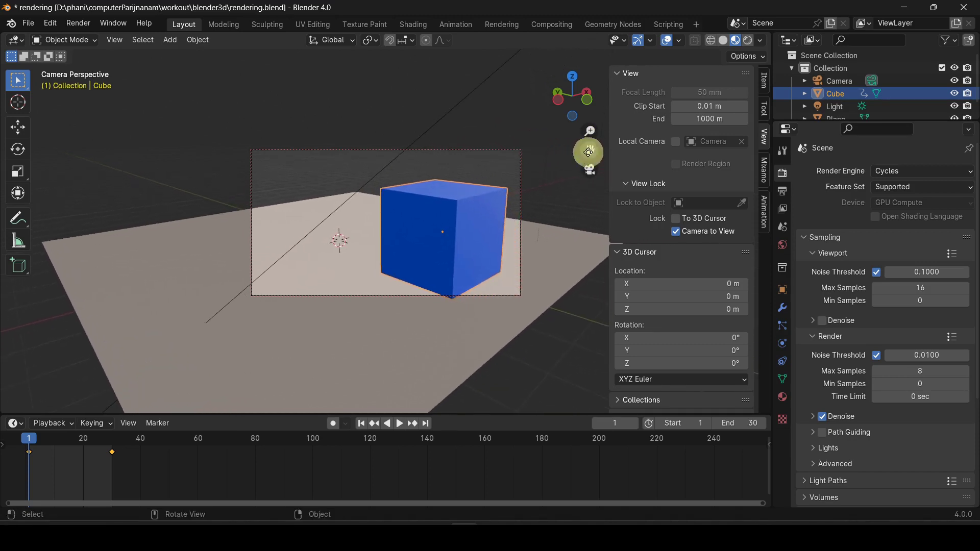
{"action": "left_click_drag", "start_coordinate": [592, 135], "coordinate": [589, 148]}
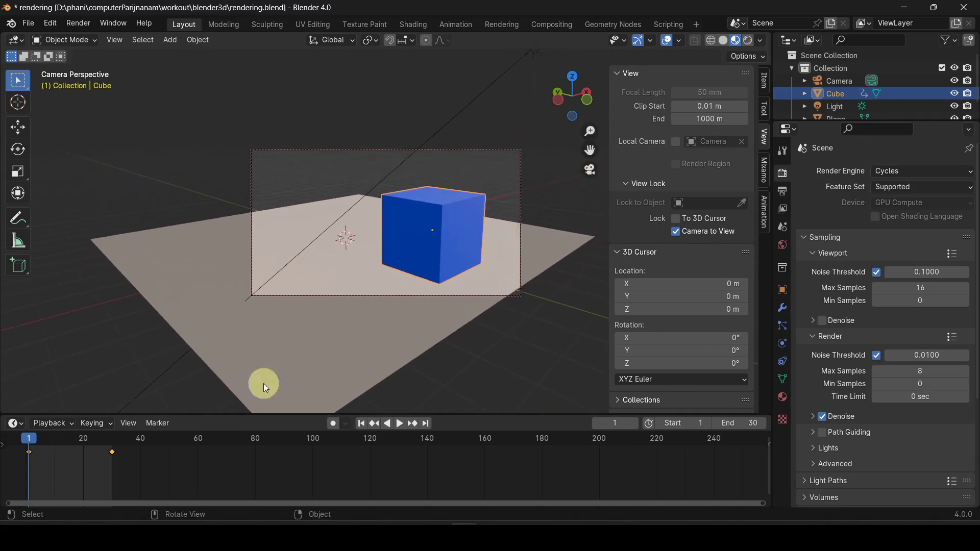
Pull the camera back and shift it so the cube stays inside the frame at both ends of its motion
{"action": "left_click_drag", "start_coordinate": [33, 442], "coordinate": [110, 432]}
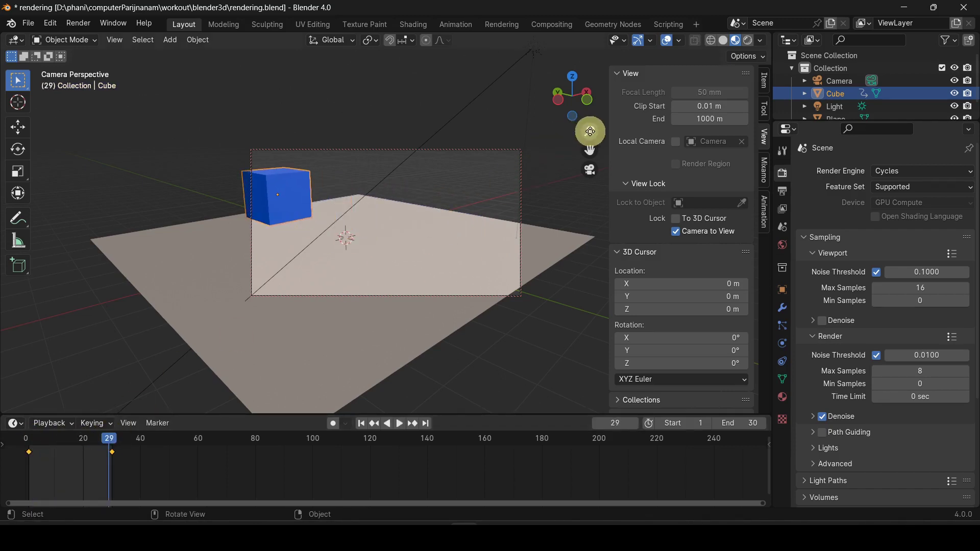
{"action": "left_click_drag", "start_coordinate": [588, 131], "coordinate": [591, 143]}
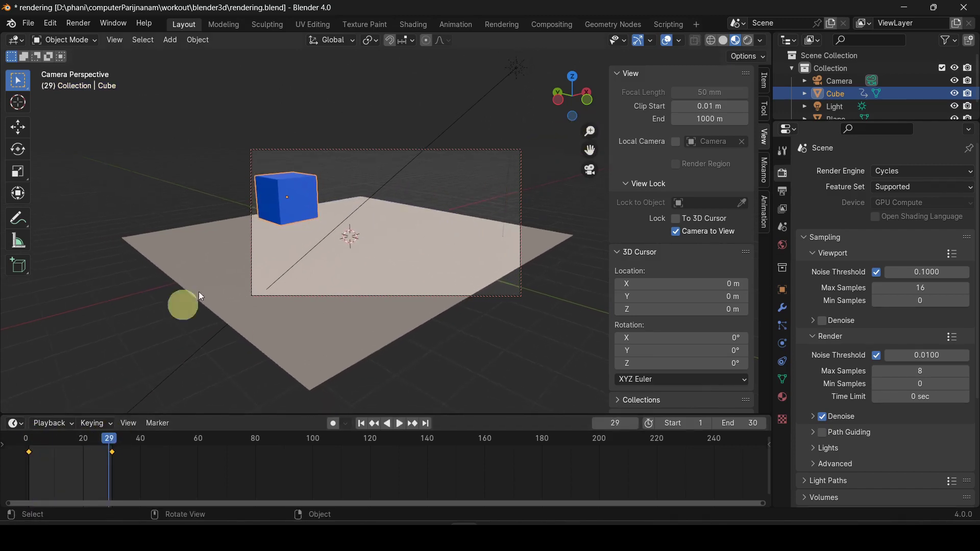
{"action": "left_click", "coordinate": [28, 438]}
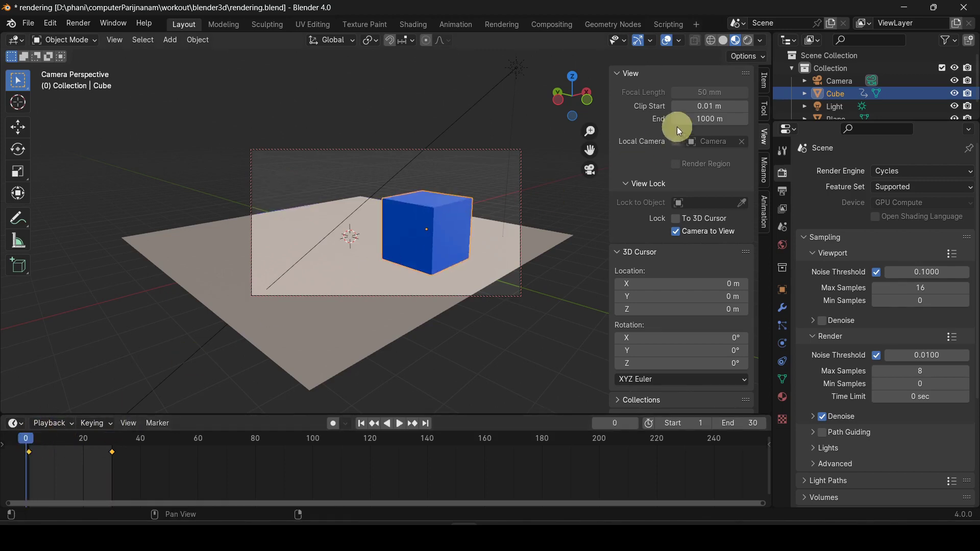
{"action": "left_click_drag", "start_coordinate": [588, 149], "coordinate": [606, 148]}
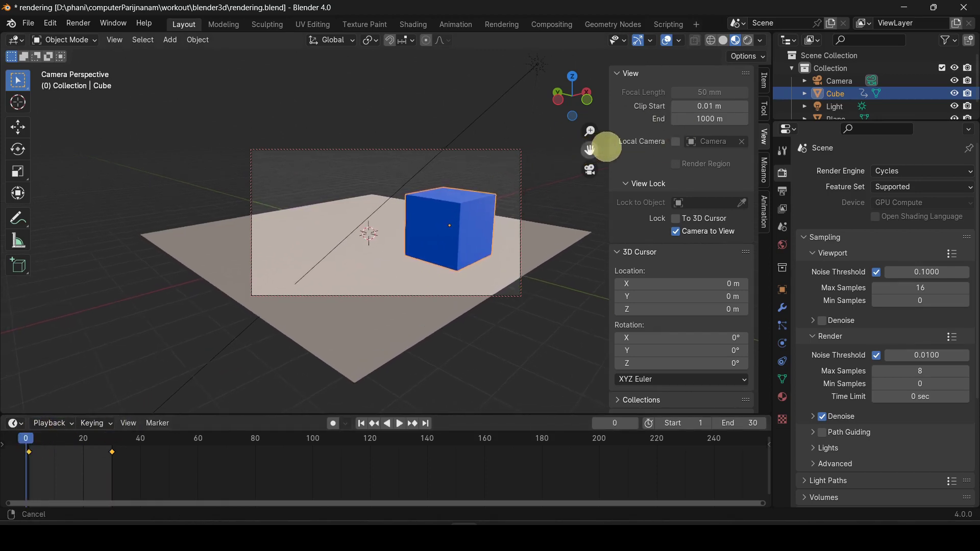
{"action": "left_click_drag", "start_coordinate": [22, 438], "coordinate": [137, 444]}
{"action": "left_click", "coordinate": [79, 23]}
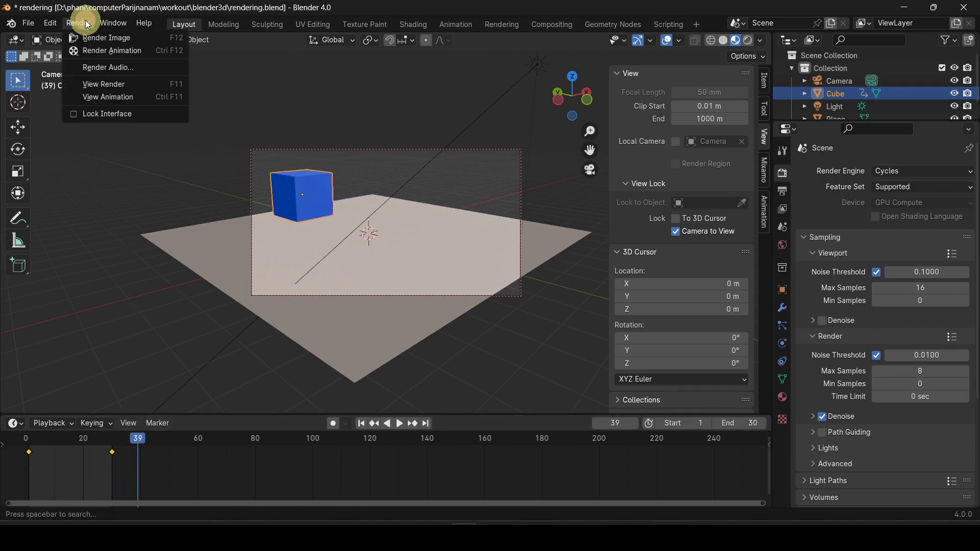
{"action": "left_click", "coordinate": [103, 50]}
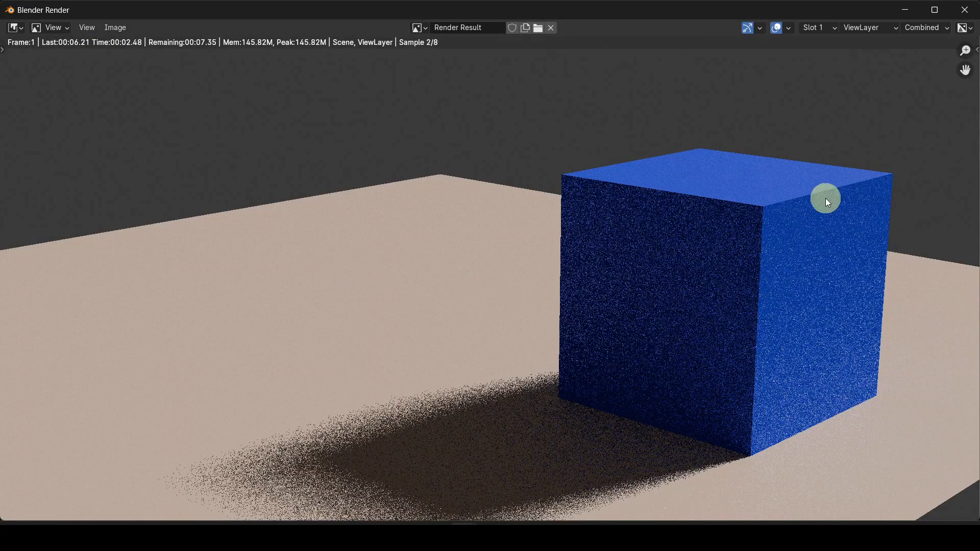
{"action": "key", "text": "Escape"}
{"action": "left_click", "coordinate": [965, 10]}
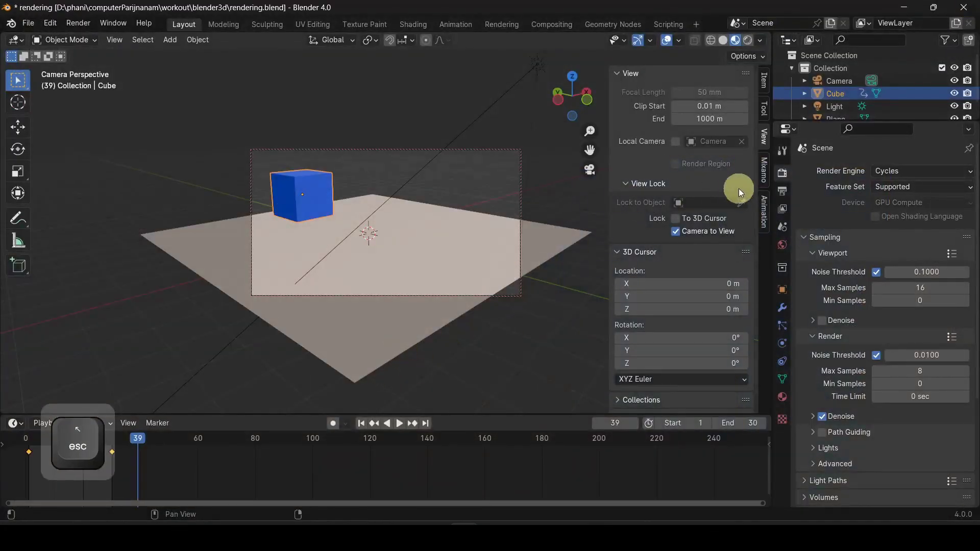
Set the output resolution scale to 50% and render the animation
{"action": "left_click", "coordinate": [783, 190]}
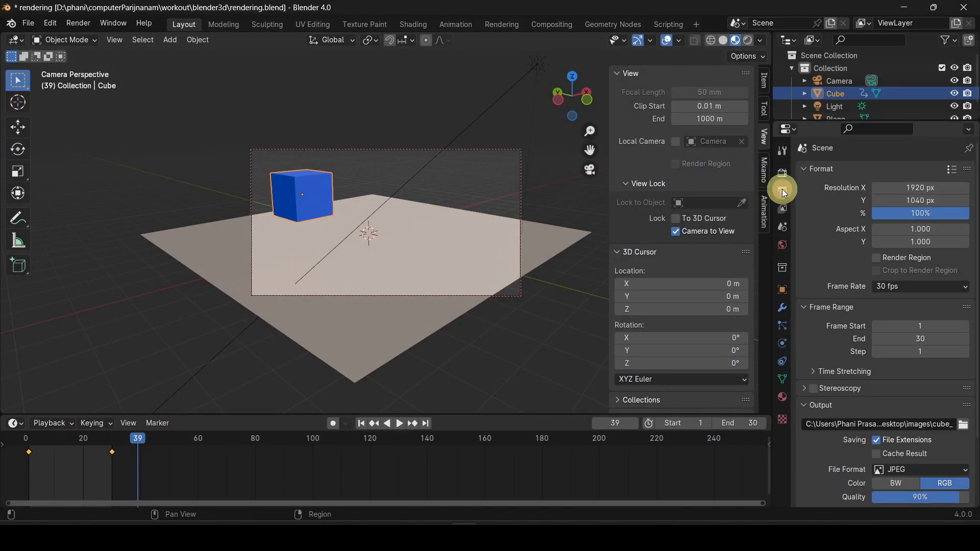
{"action": "left_click", "coordinate": [912, 211]}
{"action": "type", "text": "50"}
{"action": "key", "text": "Return"}
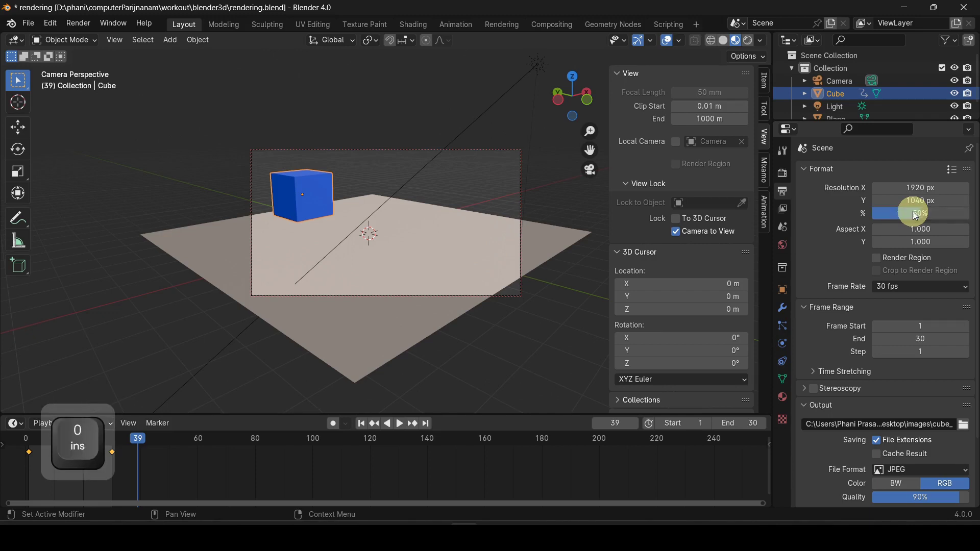
{"action": "key", "text": "Return"}
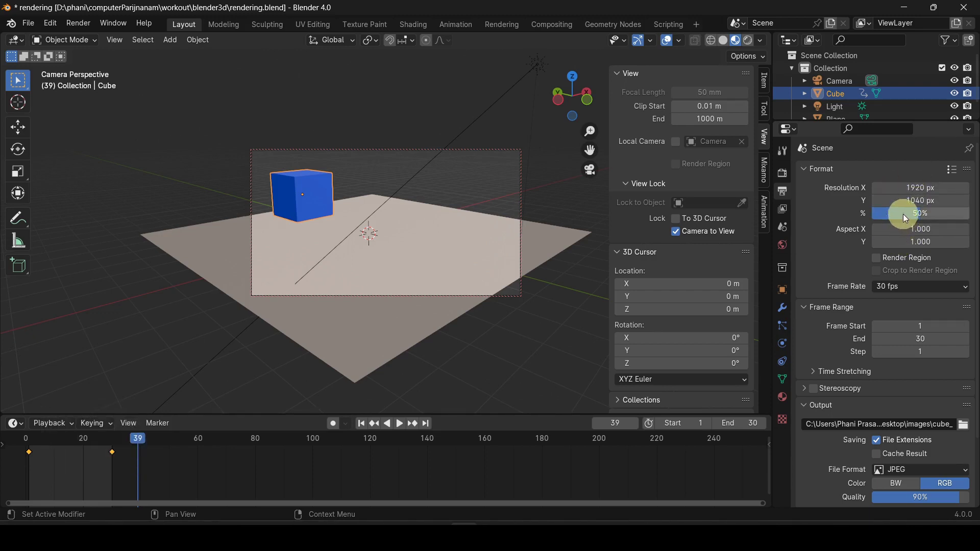
{"action": "left_click", "coordinate": [76, 23]}
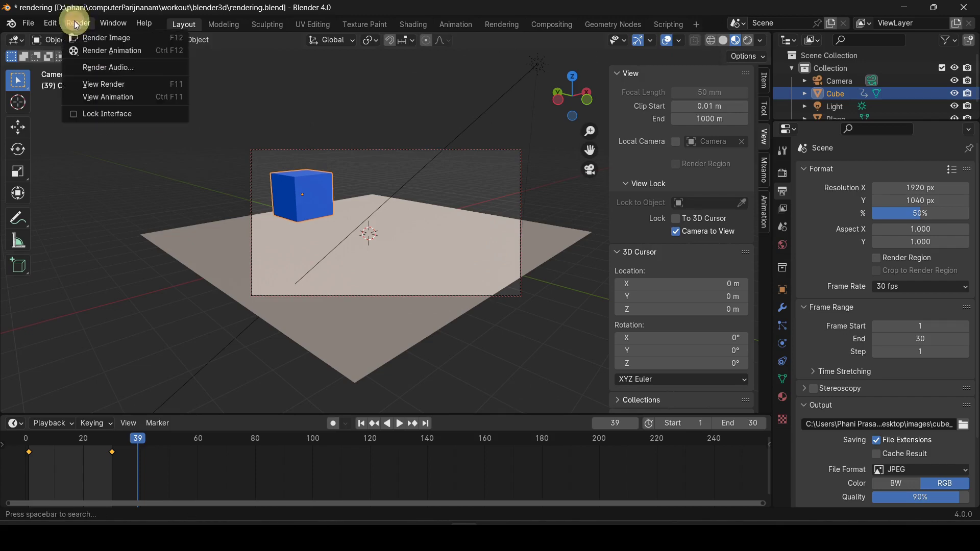
{"action": "left_click", "coordinate": [109, 51]}
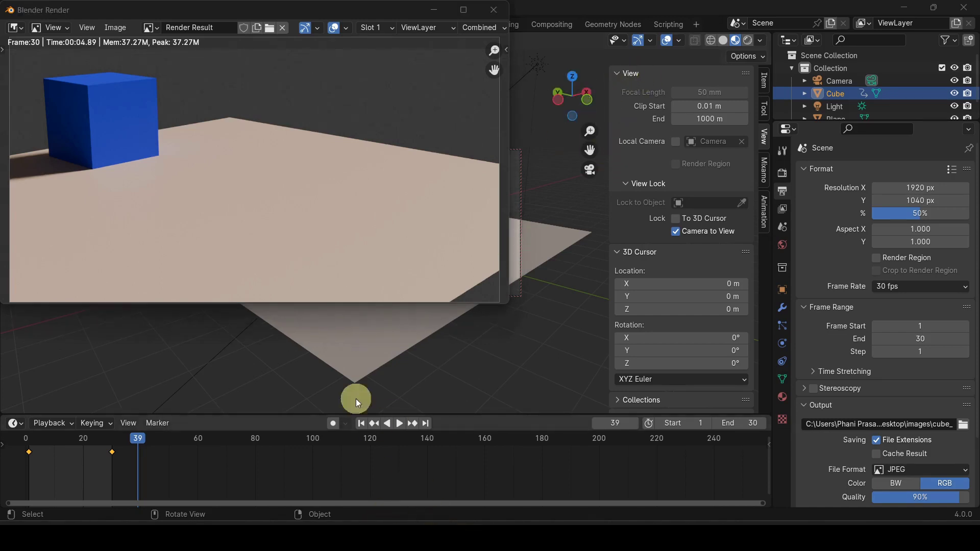
Switch to File Explorer, open the images folder on the Desktop, and open cube_0001.jpg
{"action": "key", "text": "super+e"}
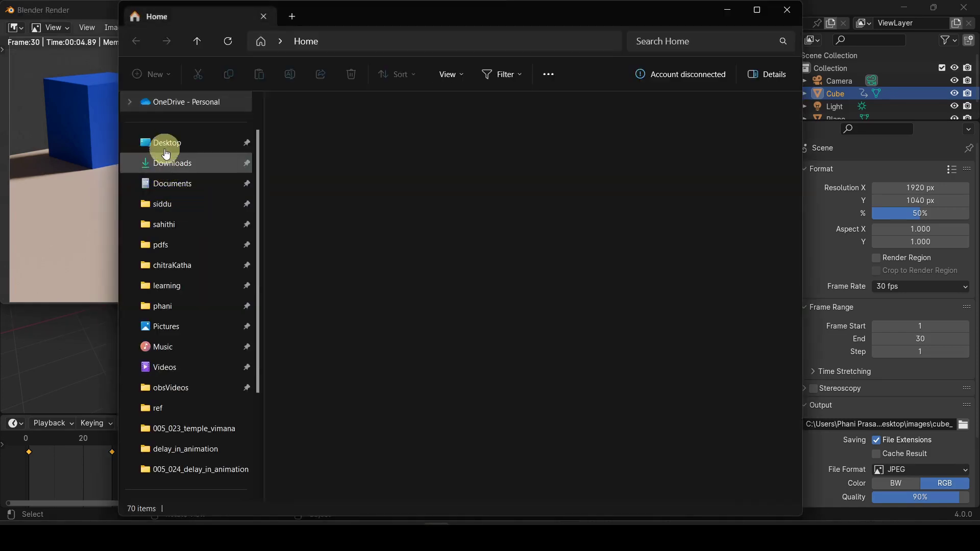
{"action": "left_click", "coordinate": [164, 141]}
{"action": "double_click", "coordinate": [306, 136]}
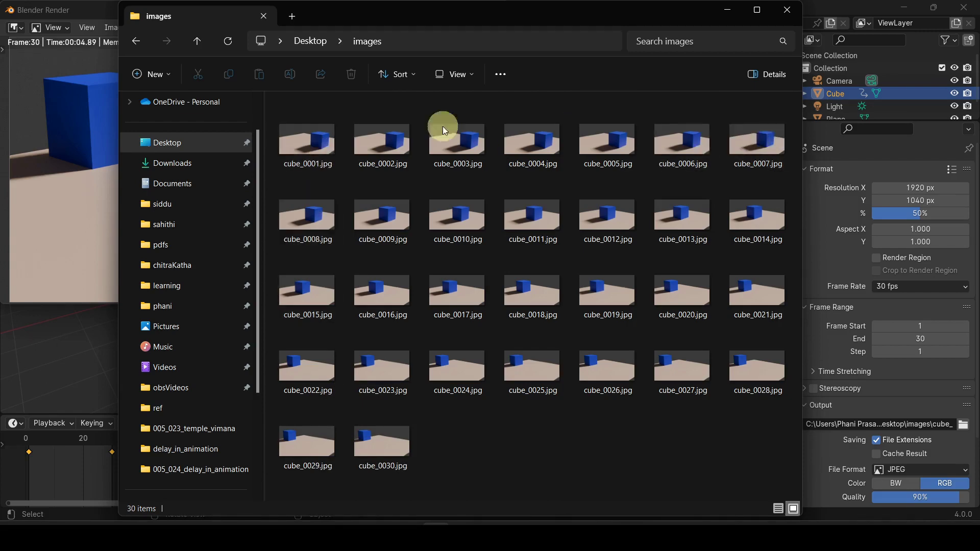
{"action": "left_click", "coordinate": [313, 152]}
{"action": "double_click", "coordinate": [313, 152]}
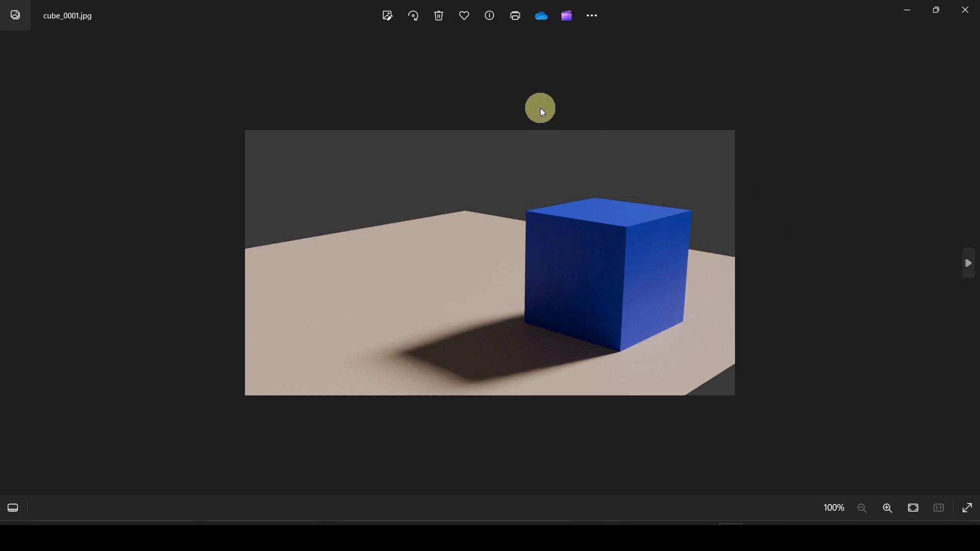
Step through the rendered frames from cube_0001.jpg to cube_0020.jpg, then close the image viewer and minimize the folder window
{"action": "key", "text": "Right"}
{"action": "key", "text": "Right"}
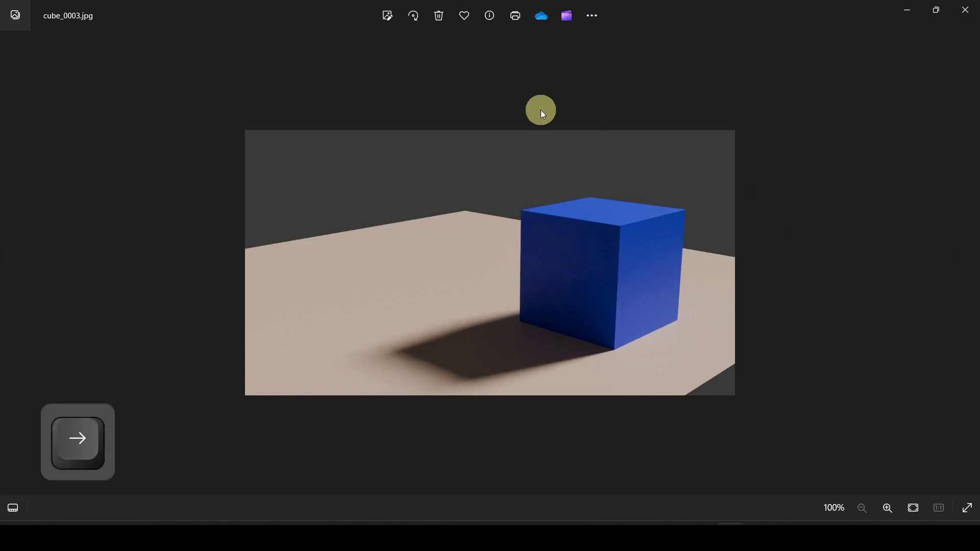
{"action": "left_click", "coordinate": [965, 264]}
{"action": "left_click", "coordinate": [966, 264]}
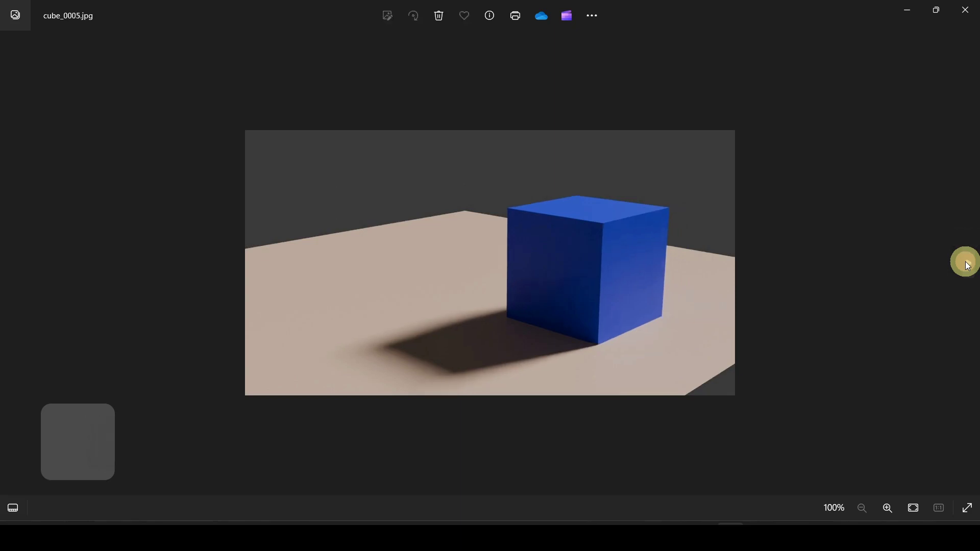
{"action": "left_click", "coordinate": [966, 264]}
{"action": "left_click", "coordinate": [965, 264]}
{"action": "left_click", "coordinate": [966, 264]}
{"action": "left_click", "coordinate": [966, 264]}
{"action": "left_click", "coordinate": [966, 264]}
{"action": "left_click", "coordinate": [965, 264]}
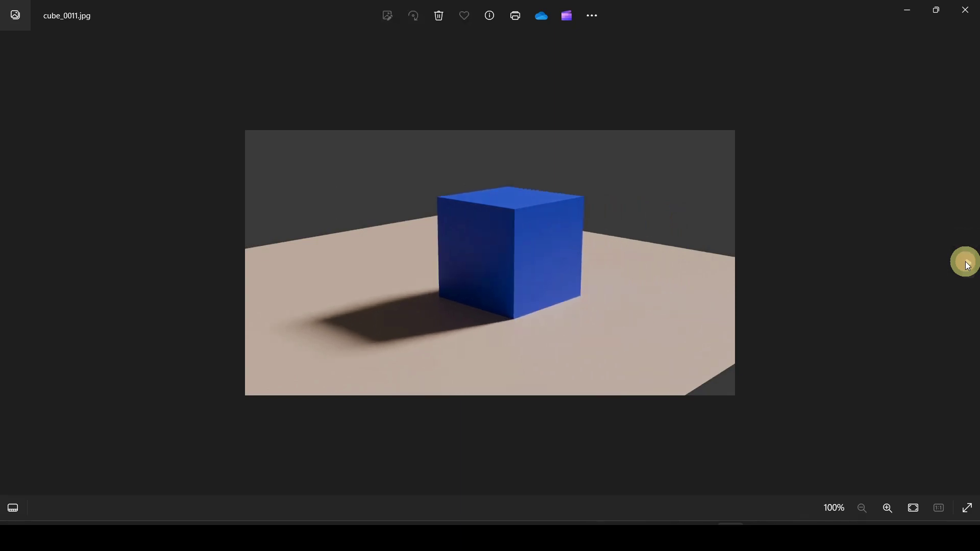
{"action": "left_click", "coordinate": [966, 264]}
{"action": "left_click", "coordinate": [966, 265]}
{"action": "left_click", "coordinate": [966, 265]}
{"action": "left_click", "coordinate": [966, 264]}
{"action": "left_click", "coordinate": [965, 264]}
{"action": "left_click", "coordinate": [966, 264]}
{"action": "left_click", "coordinate": [966, 264]}
{"action": "left_click", "coordinate": [966, 264]}
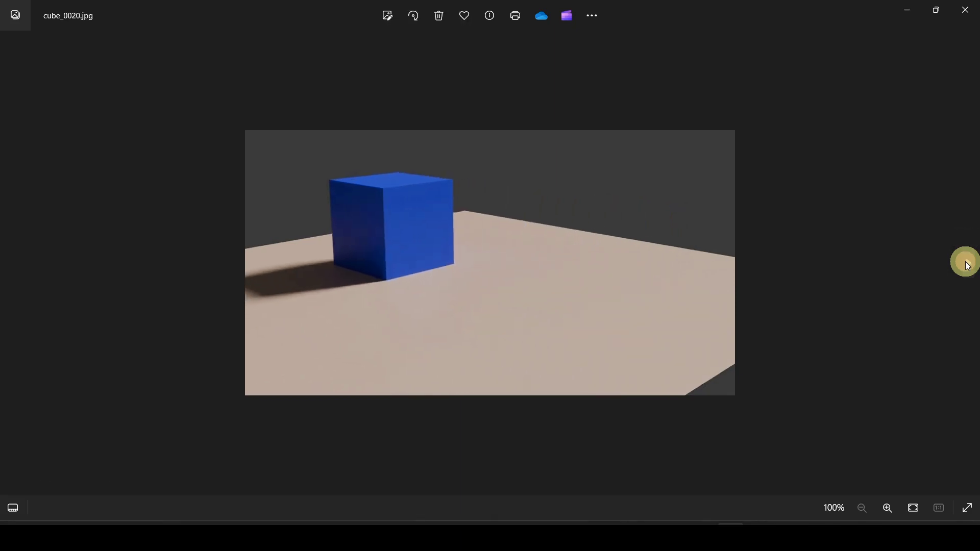
{"action": "left_click", "coordinate": [965, 10]}
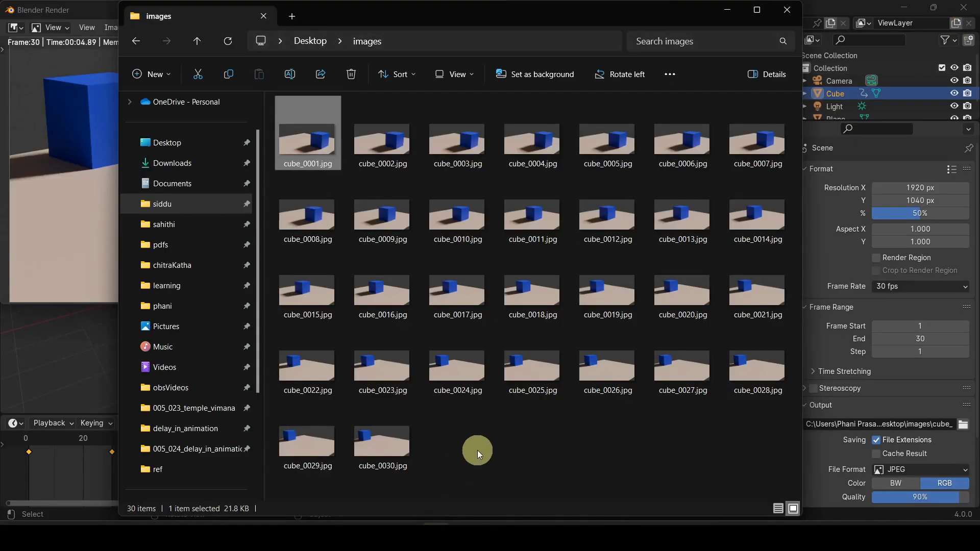
{"action": "left_click", "coordinate": [727, 11]}
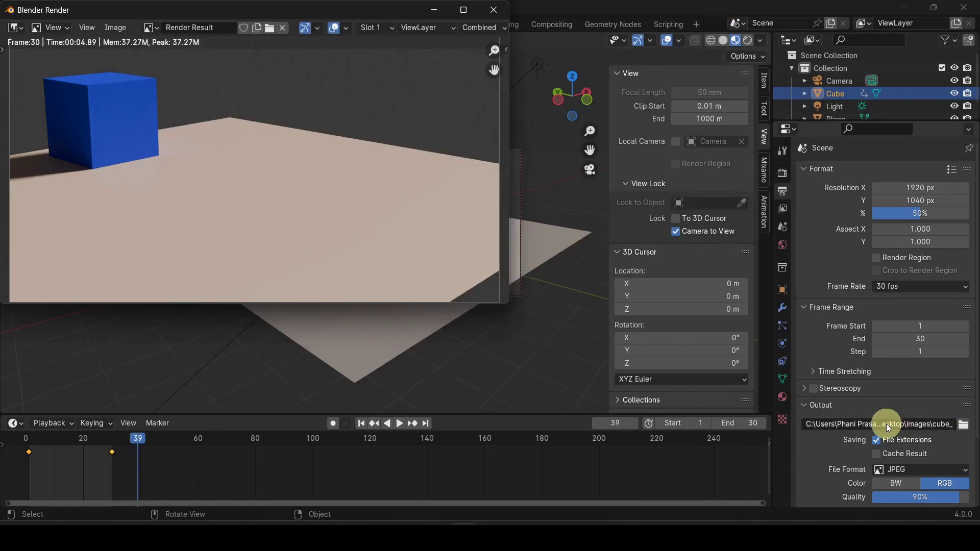
Set the output file format to FFmpeg Video with an MPEG-4 container
{"action": "scroll", "coordinate": [886, 424], "scroll_direction": "down", "scroll_amount": 4}
{"action": "left_click", "coordinate": [953, 387]}
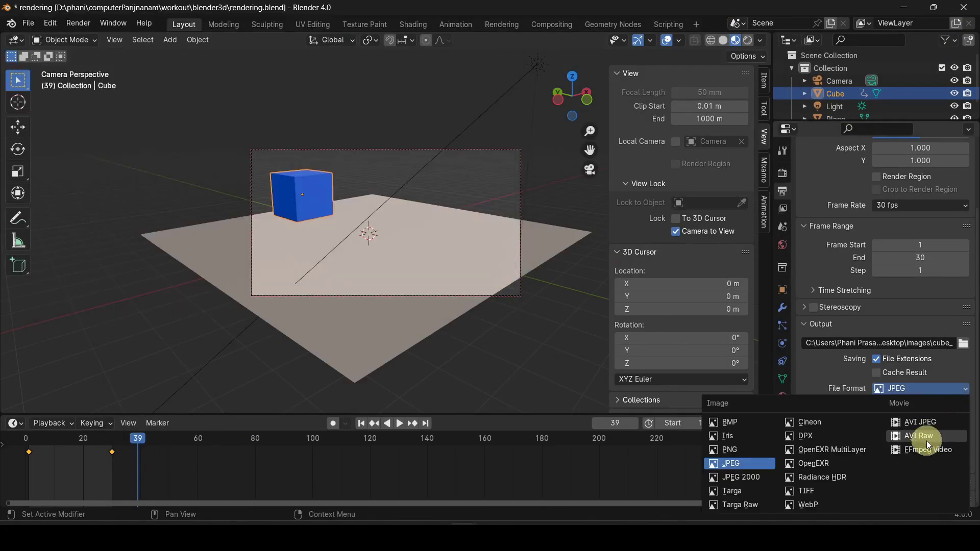
{"action": "left_click", "coordinate": [935, 450]}
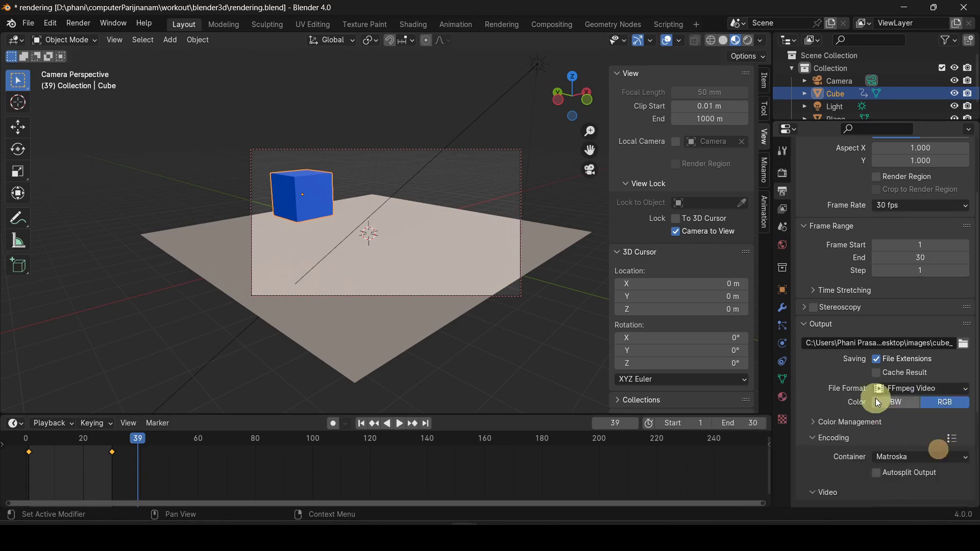
{"action": "scroll", "coordinate": [875, 398], "scroll_direction": "down", "scroll_amount": 5}
{"action": "left_click", "coordinate": [906, 354]}
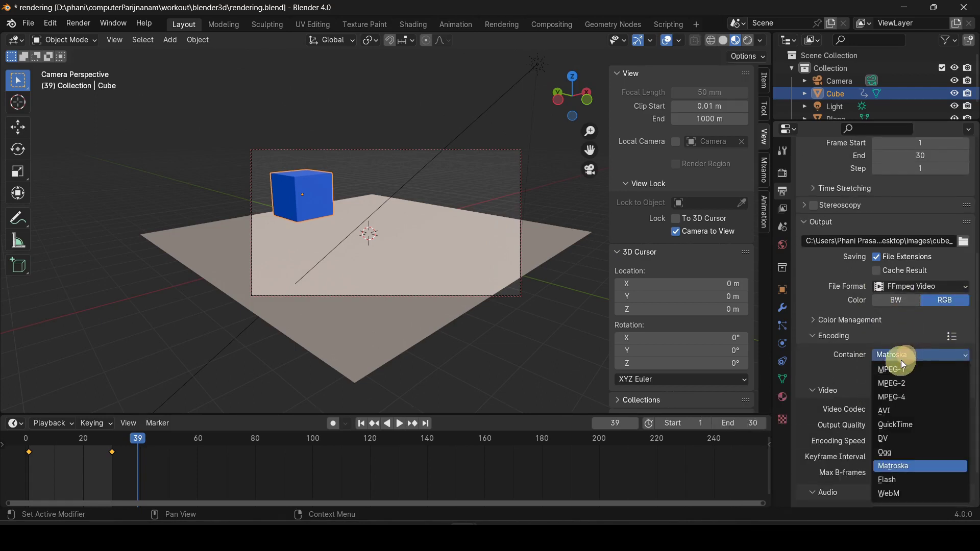
{"action": "left_click", "coordinate": [908, 396]}
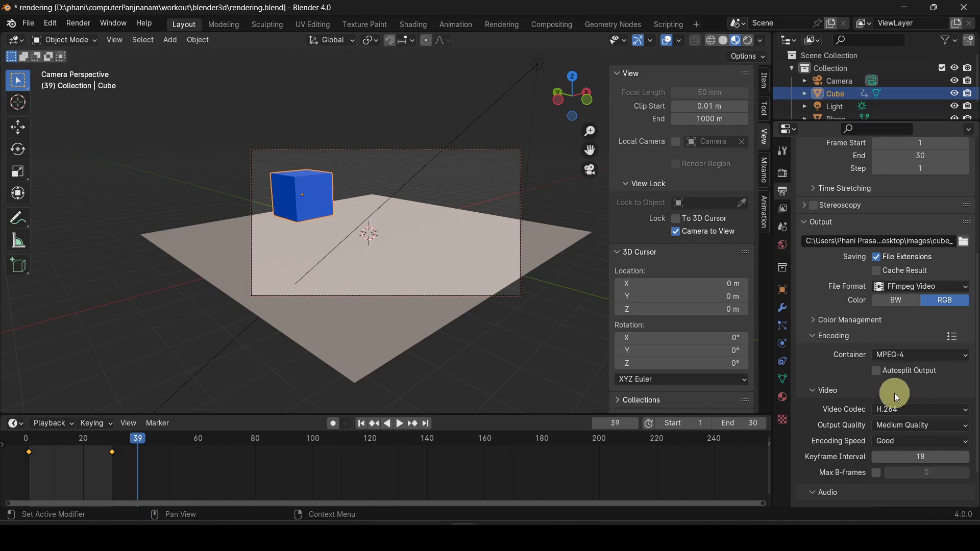
Switch to File Explorer, review the rendered frames in the images folder, and minimize the folder window
{"action": "left_click", "coordinate": [436, 535]}
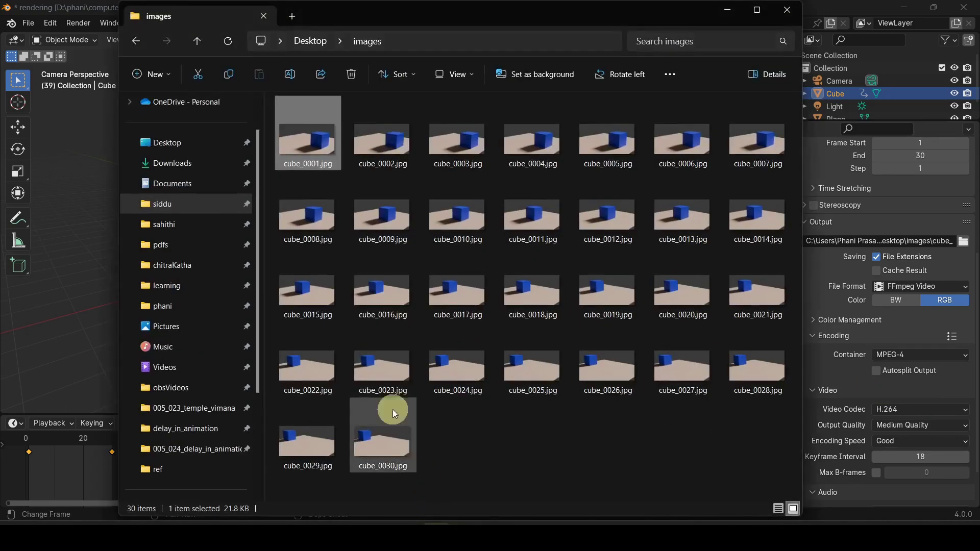
{"action": "left_click", "coordinate": [528, 463]}
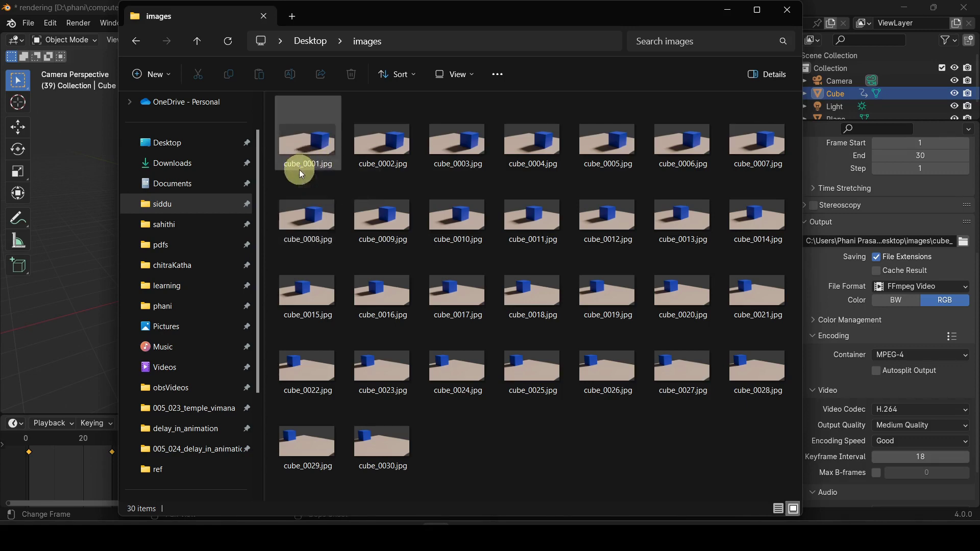
{"action": "left_click", "coordinate": [723, 12]}
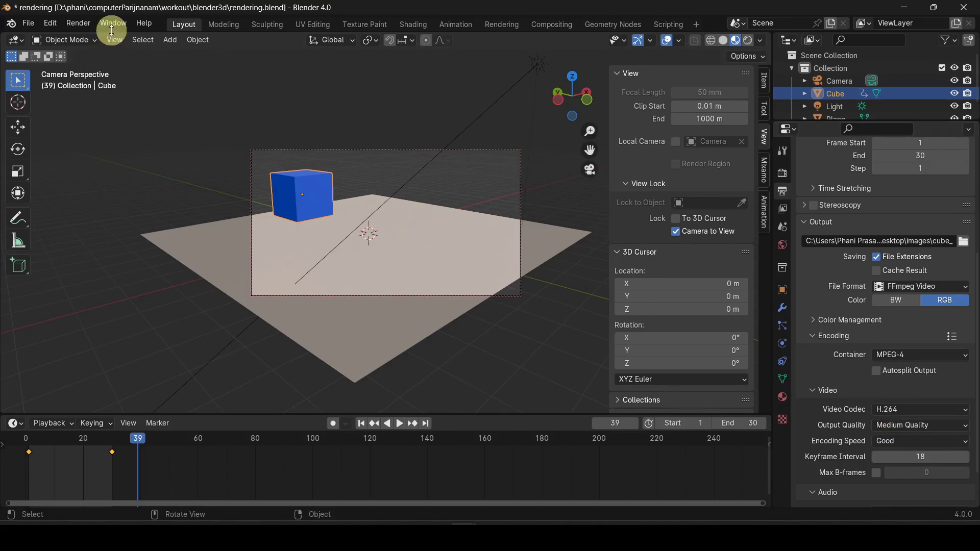
Render the 30-frame animation to an MPEG-4 video with the current output settings
{"action": "left_click", "coordinate": [81, 22]}
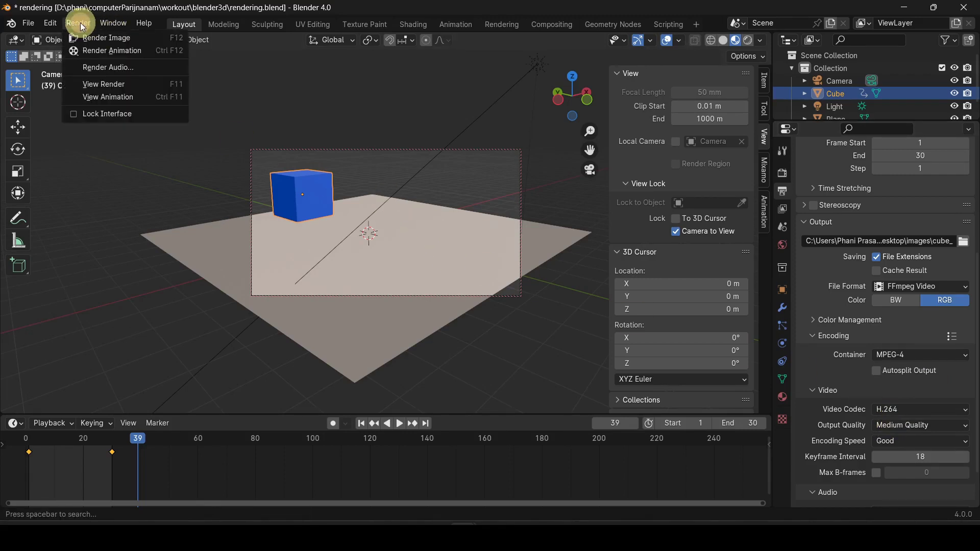
{"action": "left_click", "coordinate": [97, 51]}
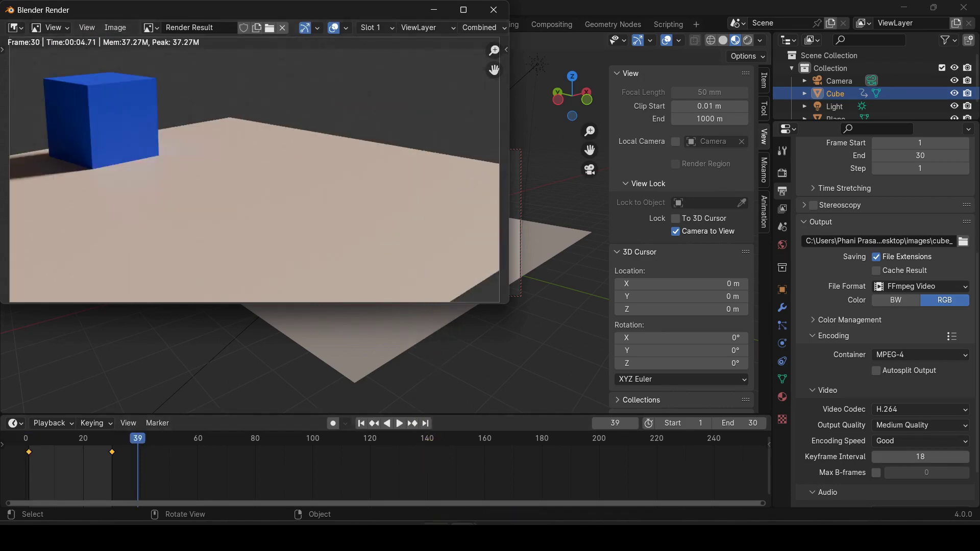
Switch to File Explorer and play cube_0001-0030.mp4 from the images folder, then close the player and minimize the folder window
{"action": "left_click", "coordinate": [420, 465]}
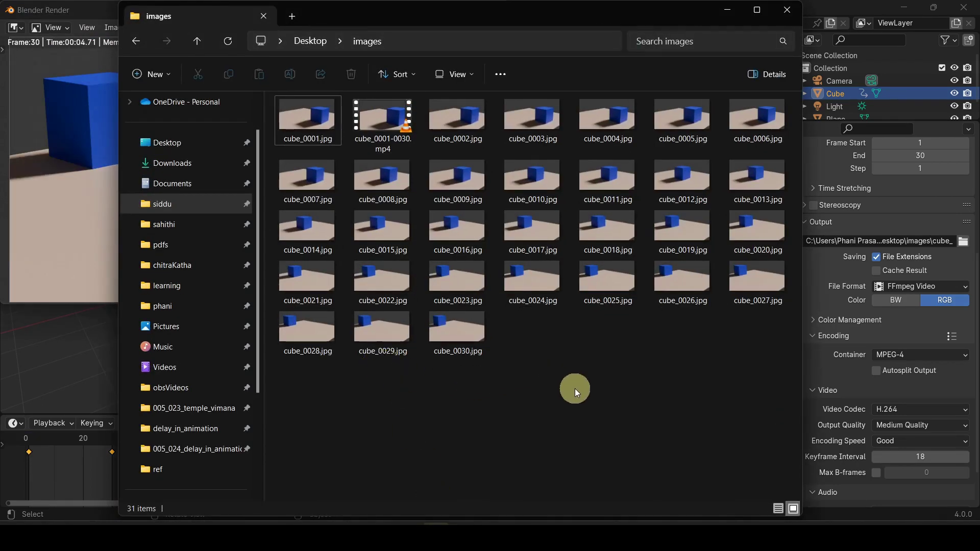
{"action": "double_click", "coordinate": [391, 121]}
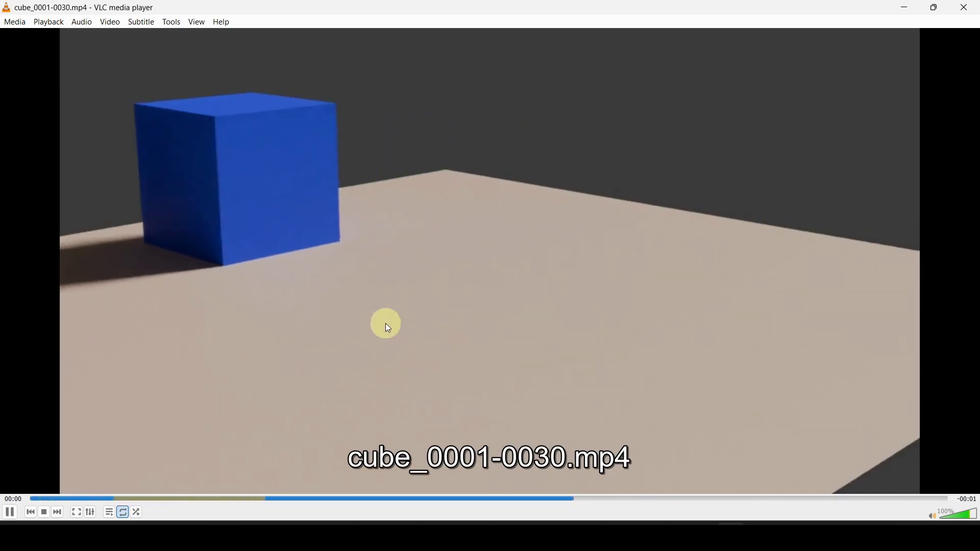
{"action": "left_click", "coordinate": [964, 8]}
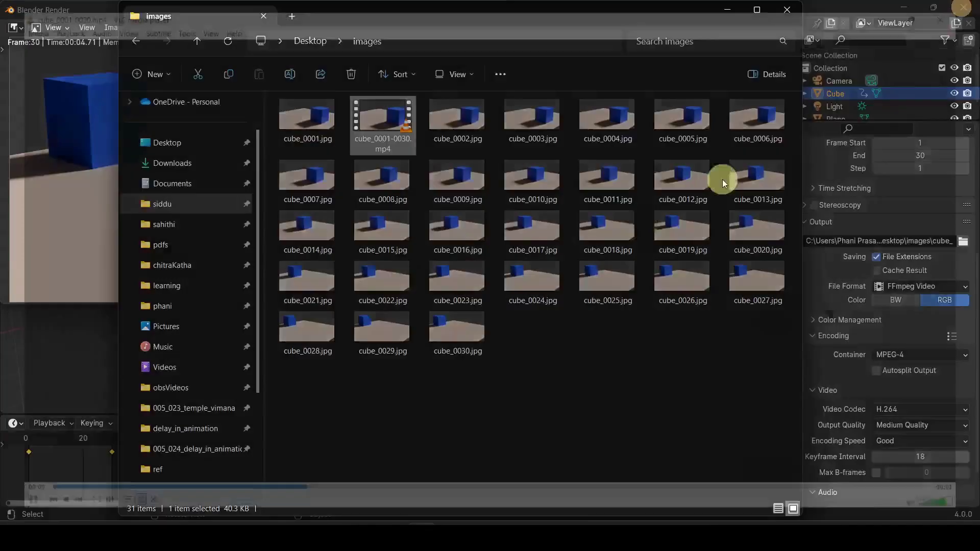
{"action": "left_click", "coordinate": [561, 396]}
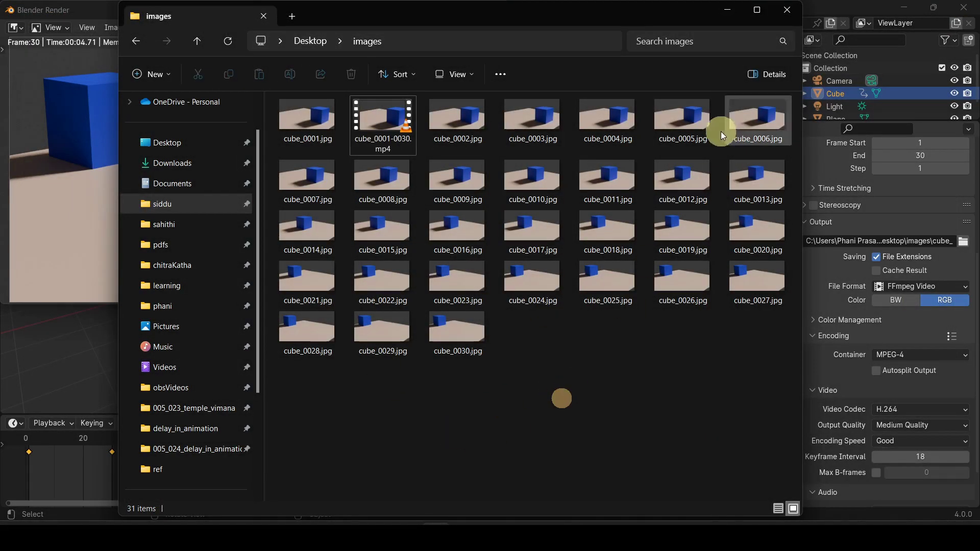
{"action": "left_click", "coordinate": [726, 11]}
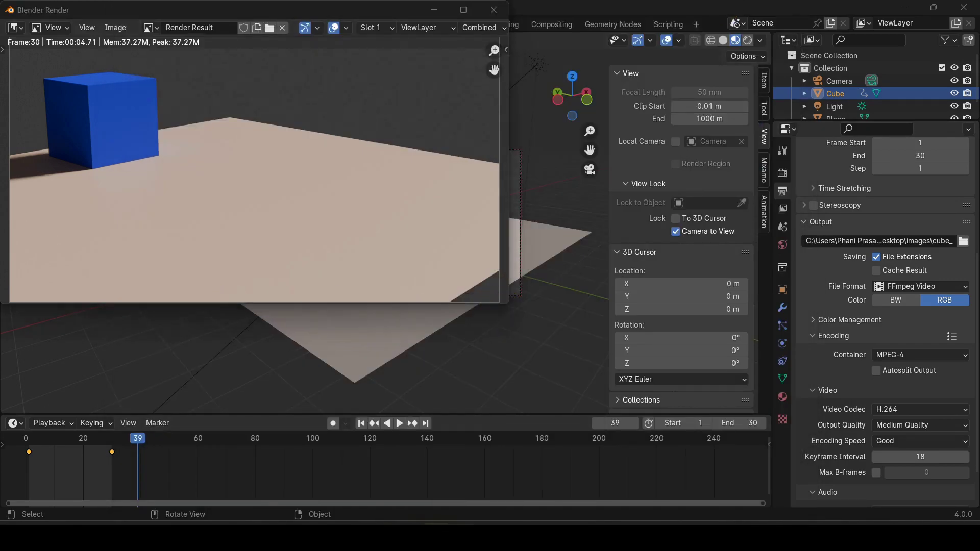
Reopen the images folder and replay cube_0001-0030.mp4, then close the player and return to Blender's output resolution settings
{"action": "left_click", "coordinate": [436, 524]}
{"action": "double_click", "coordinate": [392, 114]}
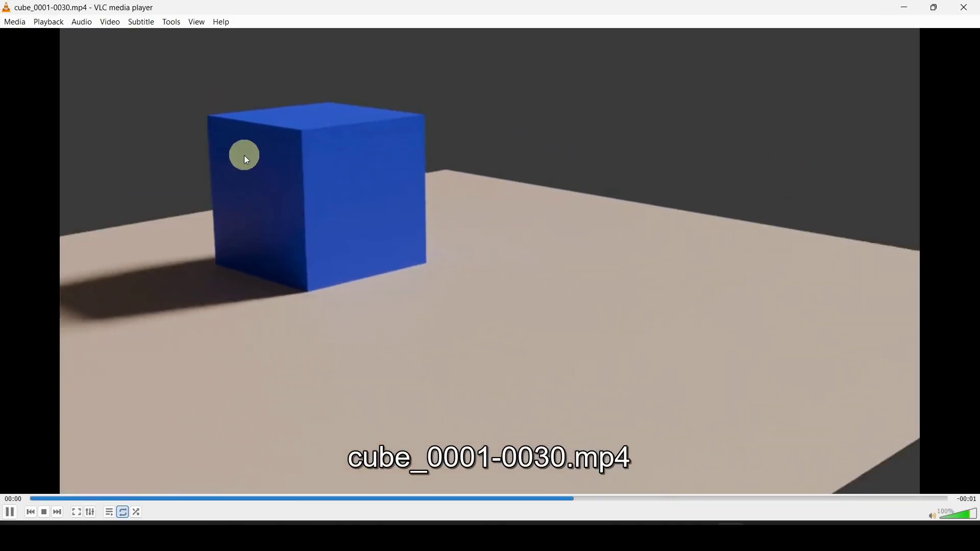
{"action": "left_click", "coordinate": [962, 12]}
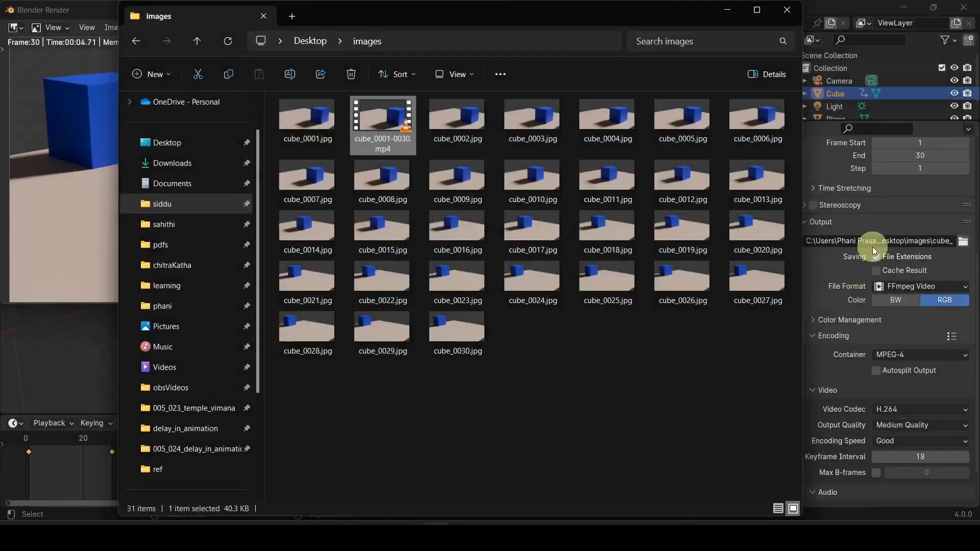
{"action": "scroll", "coordinate": [886, 304], "scroll_direction": "up", "scroll_amount": 8}
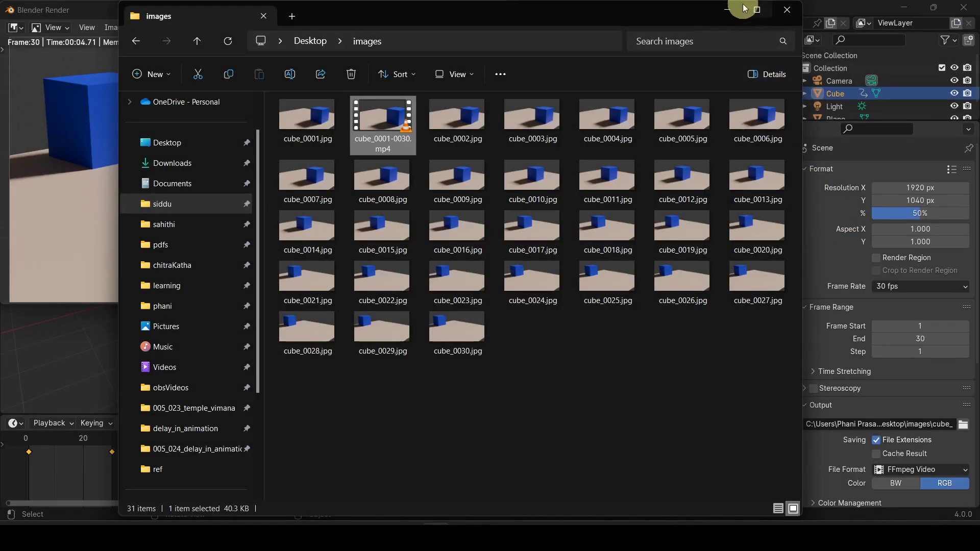
{"action": "left_click", "coordinate": [727, 10]}
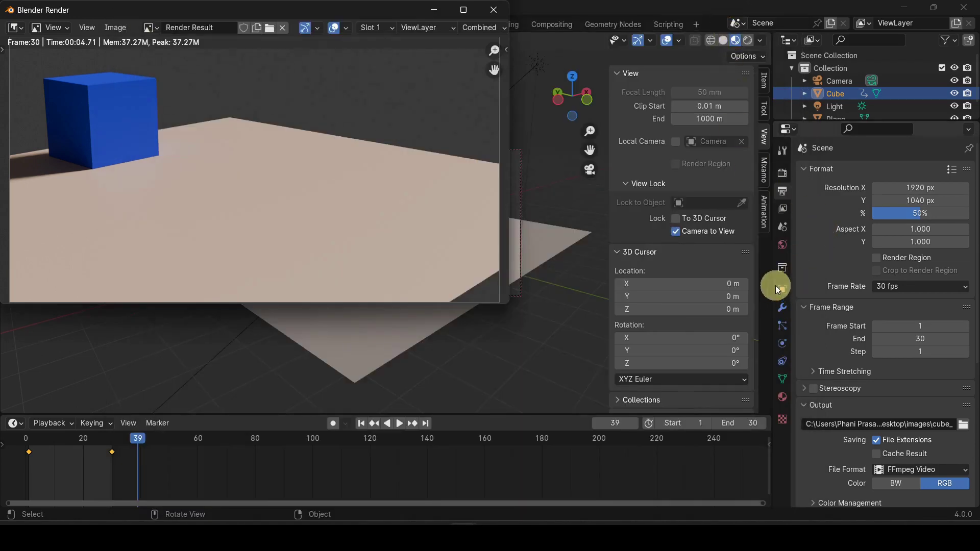
Review the output resolution and frame rate settings, then view the last render result and close its window
{"action": "left_click", "coordinate": [782, 192]}
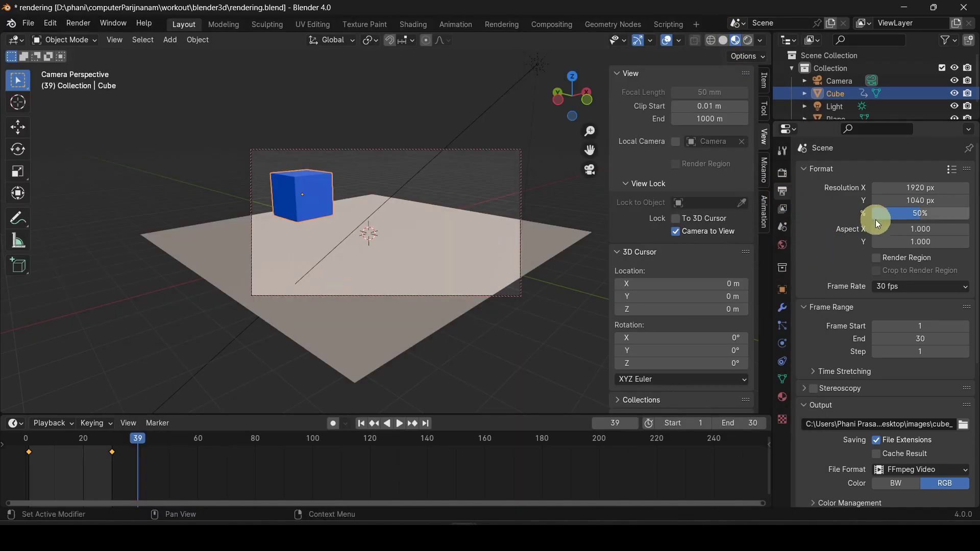
{"action": "left_click", "coordinate": [905, 285]}
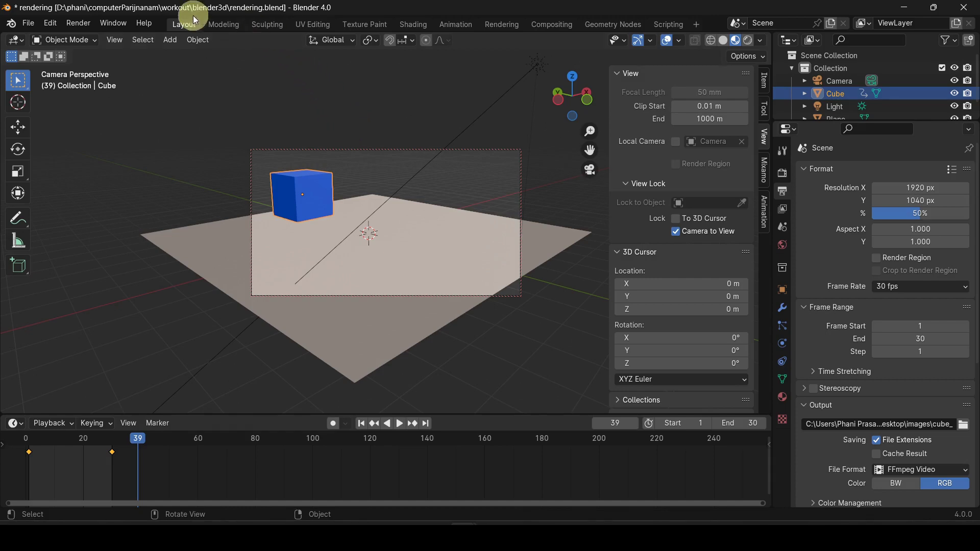
{"action": "left_click", "coordinate": [78, 23]}
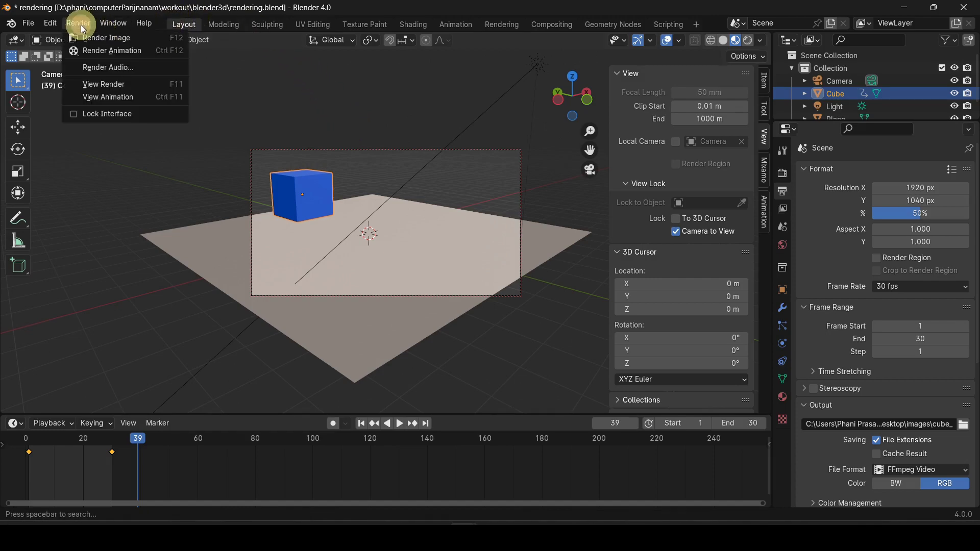
{"action": "left_click", "coordinate": [138, 85]}
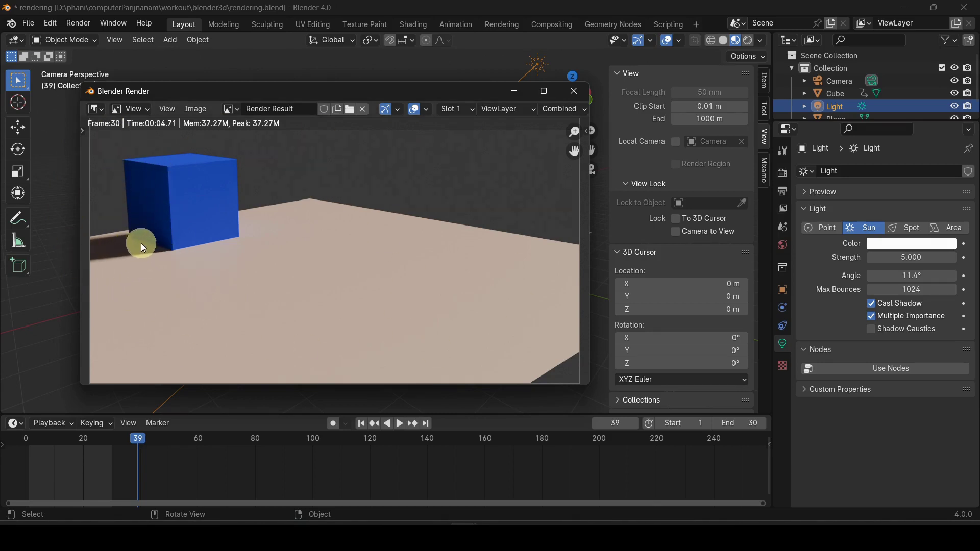
{"action": "left_click_drag", "start_coordinate": [299, 87], "coordinate": [424, 95]}
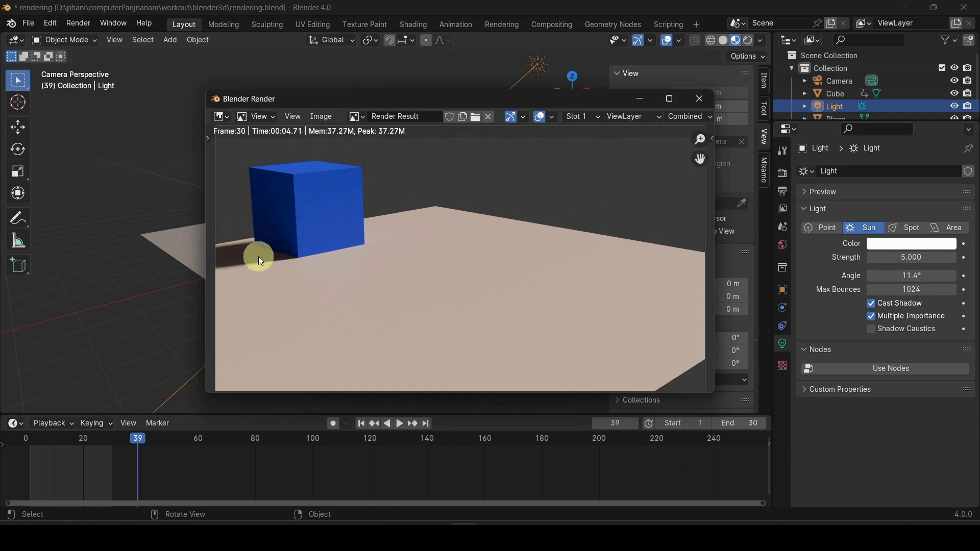
{"action": "left_click", "coordinate": [700, 100]}
Add a Checker Texture node to the plane's material and connect its Color output to the Principled BSDF's Base Color
{"action": "left_click", "coordinate": [440, 258]}
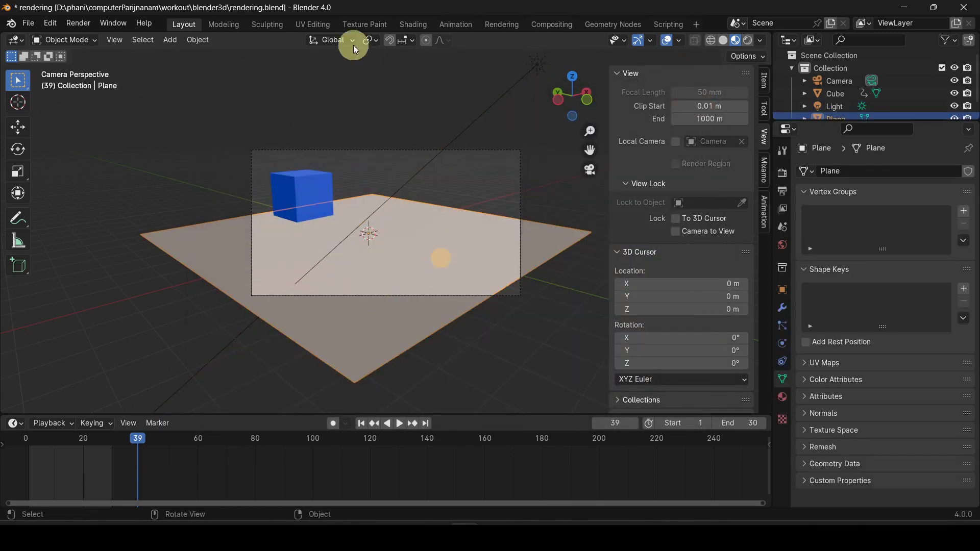
{"action": "left_click", "coordinate": [413, 25]}
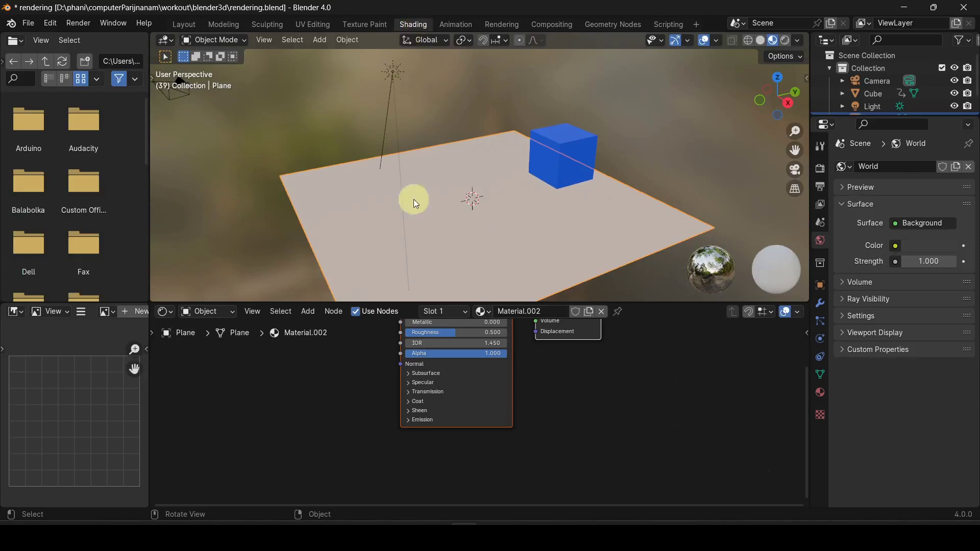
{"action": "middle_click_drag", "start_coordinate": [426, 479], "coordinate": [426, 479]}
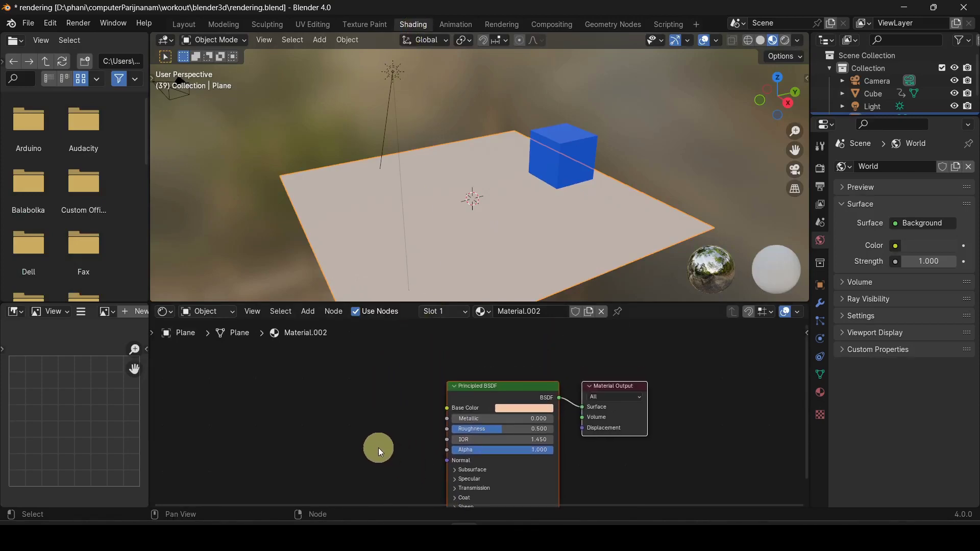
{"action": "key", "text": "shift+a"}
{"action": "mouse_move", "coordinate": [342, 378]}
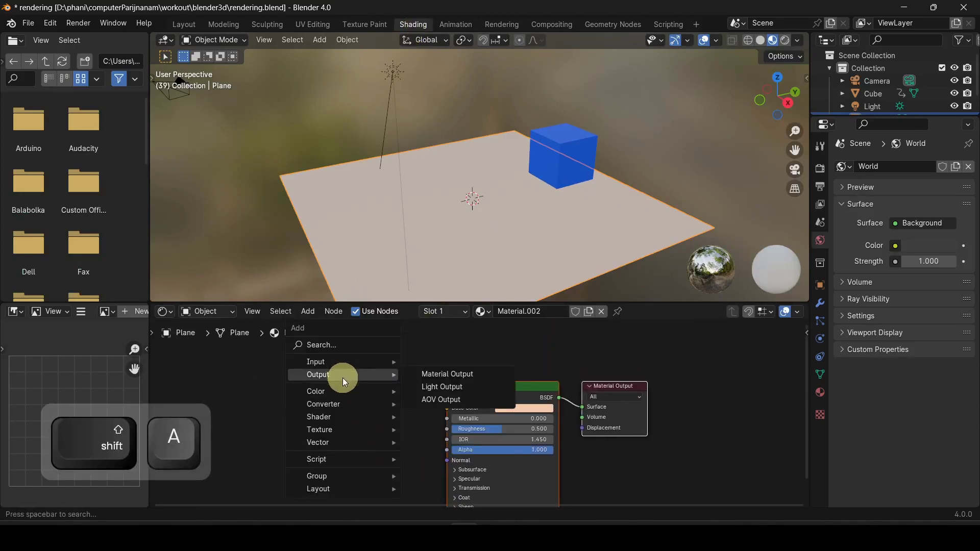
{"action": "mouse_move", "coordinate": [352, 431]}
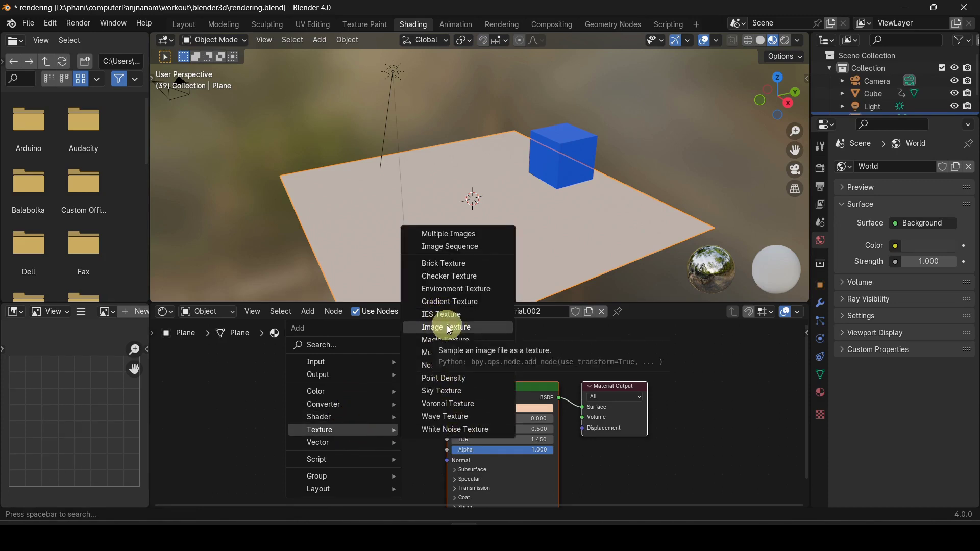
{"action": "left_click", "coordinate": [456, 276]}
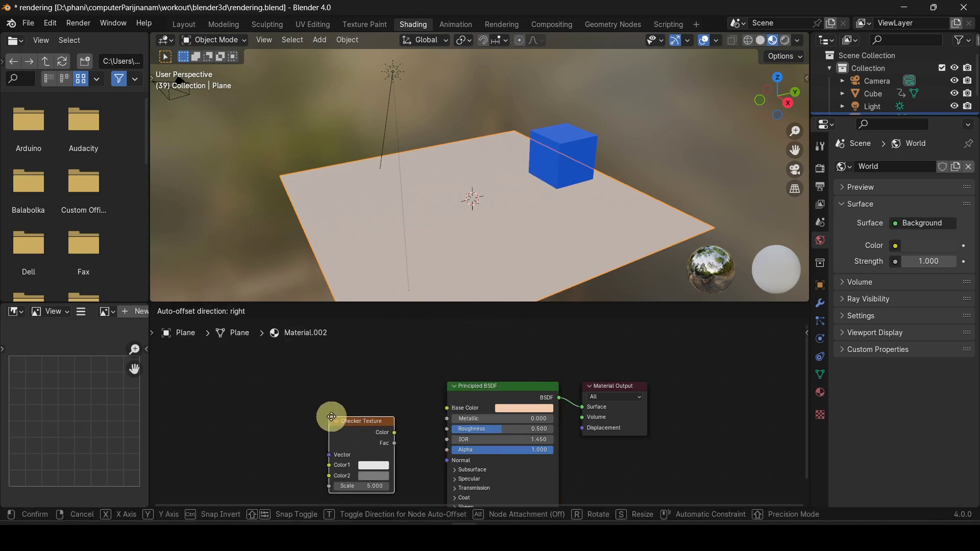
{"action": "left_click", "coordinate": [340, 417]}
{"action": "left_click_drag", "start_coordinate": [402, 432], "coordinate": [443, 409]}
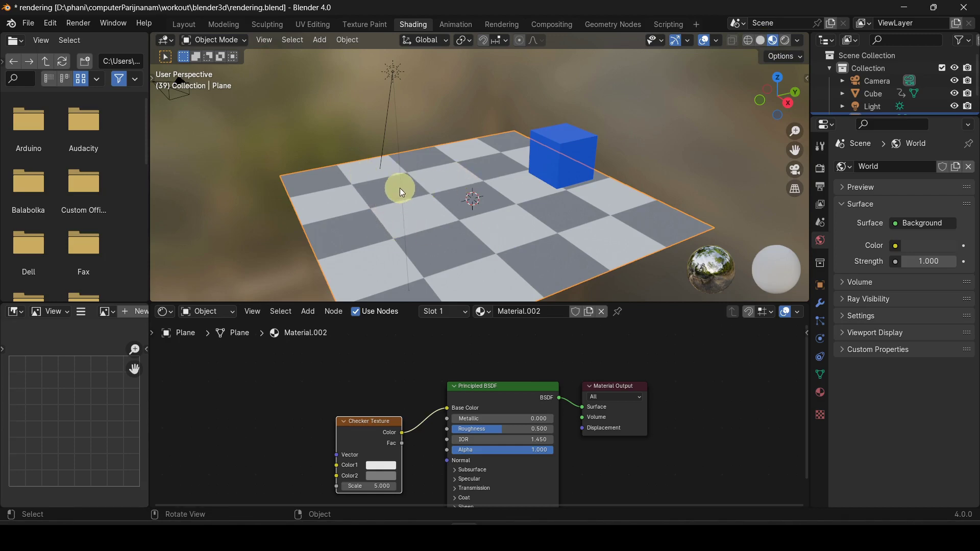
{"action": "middle_click_drag", "start_coordinate": [400, 188], "coordinate": [399, 188]}
Return to the Layout workspace and add a point light to the scene
{"action": "left_click", "coordinate": [182, 20]}
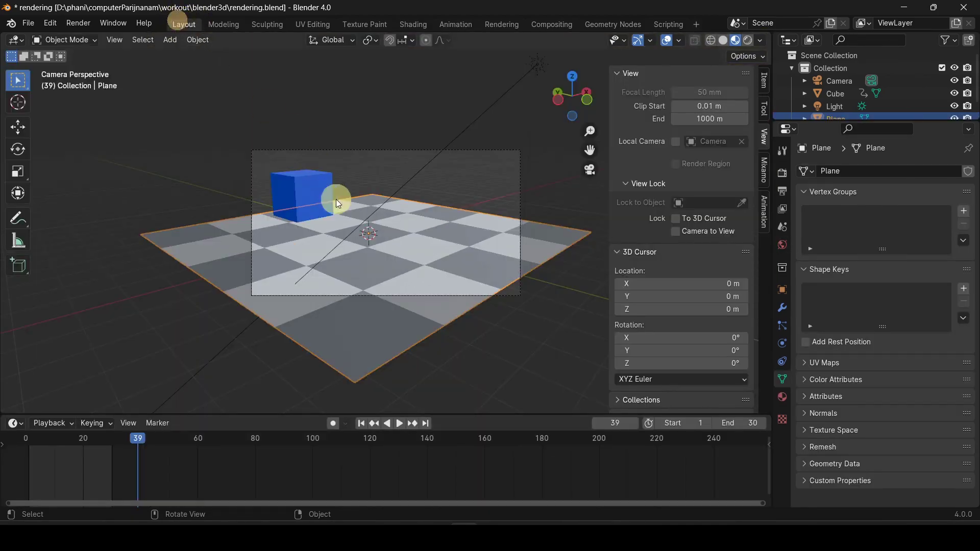
{"action": "middle_click_drag", "start_coordinate": [328, 223], "coordinate": [357, 242]}
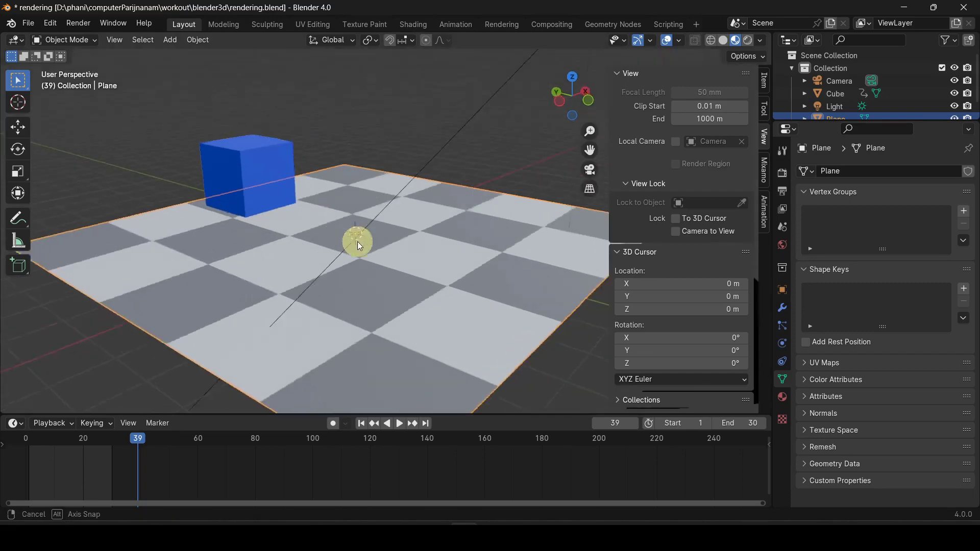
{"action": "scroll", "coordinate": [451, 243], "scroll_direction": "up", "scroll_amount": 4}
{"action": "scroll", "coordinate": [440, 236], "scroll_direction": "down", "scroll_amount": 6}
{"action": "scroll", "coordinate": [442, 240], "scroll_direction": "up", "scroll_amount": 1}
{"action": "middle_click_drag", "start_coordinate": [439, 236], "coordinate": [285, 268]}
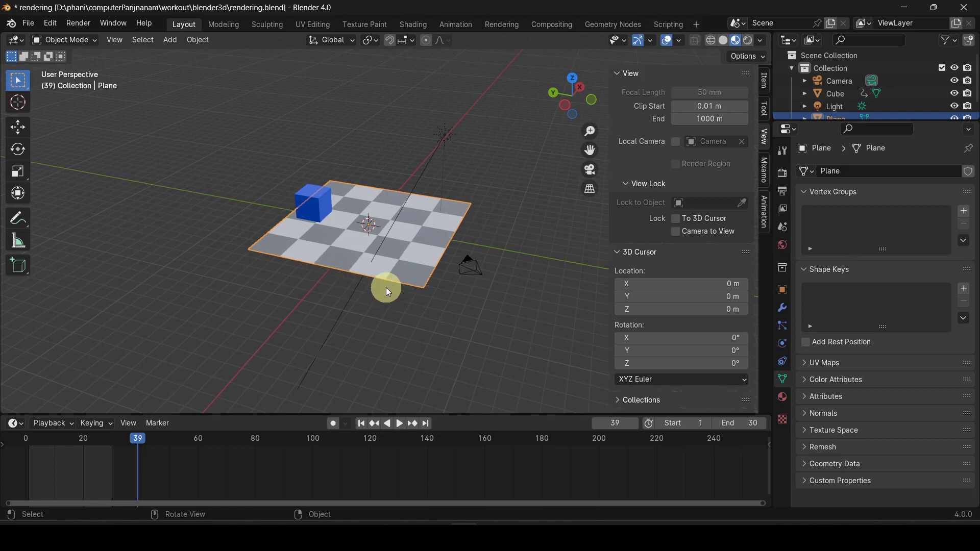
{"action": "key", "text": "shift+a"}
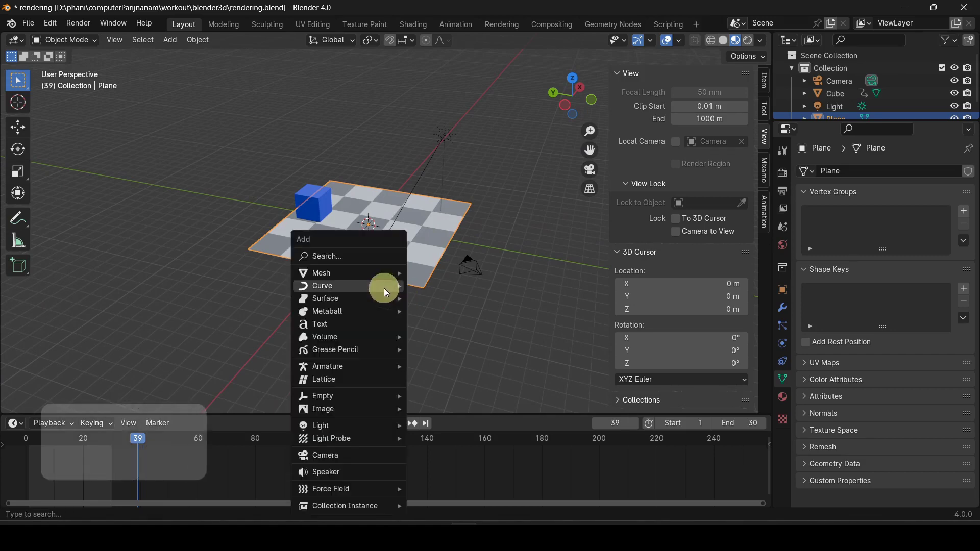
{"action": "mouse_move", "coordinate": [347, 424]}
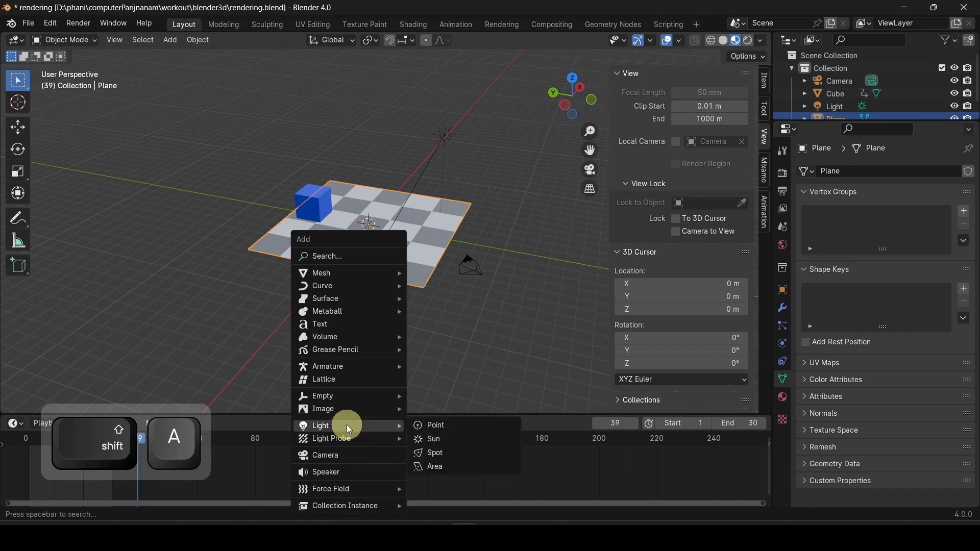
{"action": "left_click", "coordinate": [454, 423]}
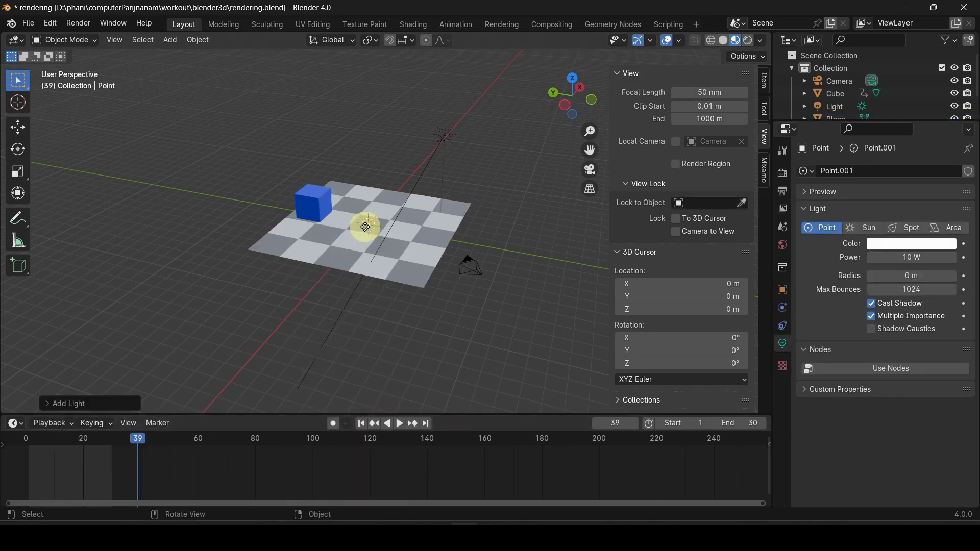
Move the point light out past the checkered plane's edge on the negative X side and raise it about 8 m along Z
{"action": "middle_click_drag", "start_coordinate": [365, 225], "coordinate": [317, 263]}
{"action": "key", "text": "g"}
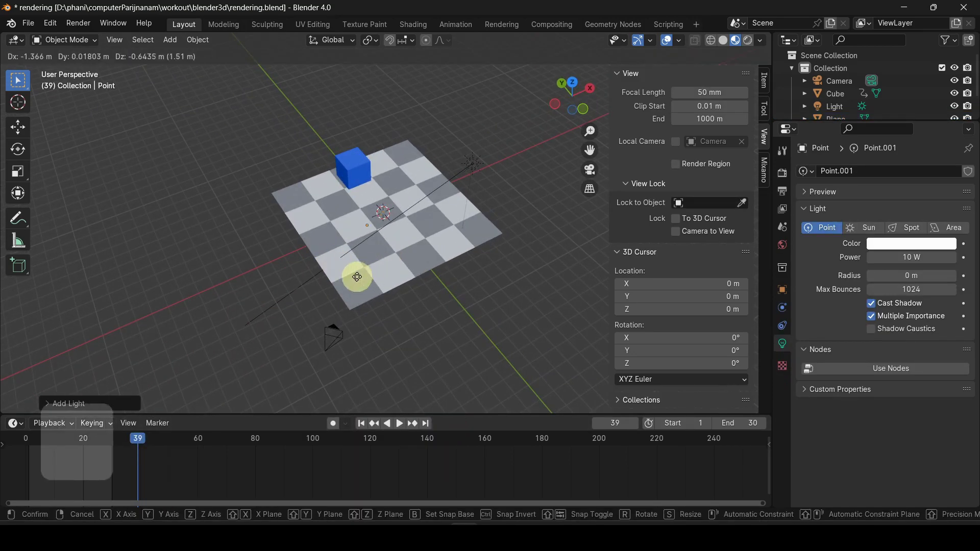
{"action": "left_click", "coordinate": [274, 328]}
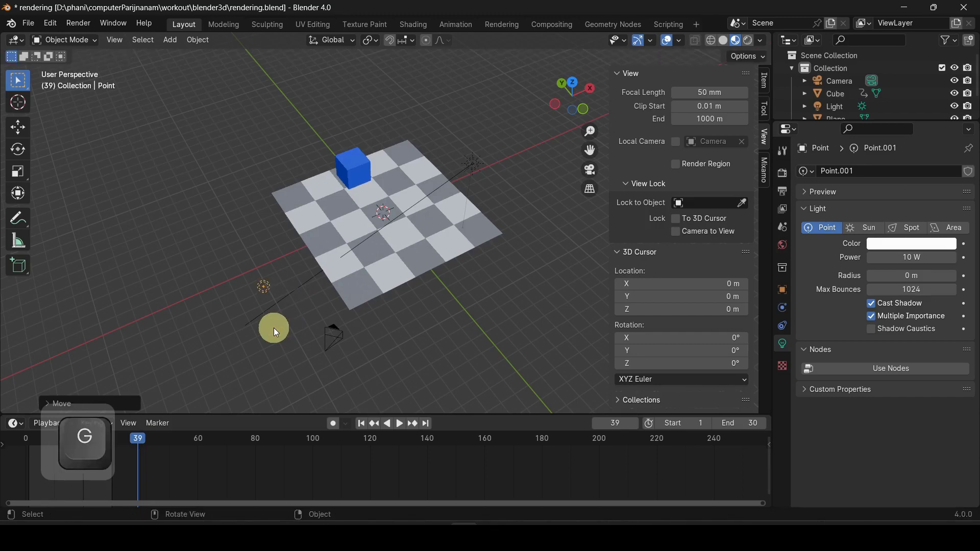
{"action": "key", "text": "KP_1"}
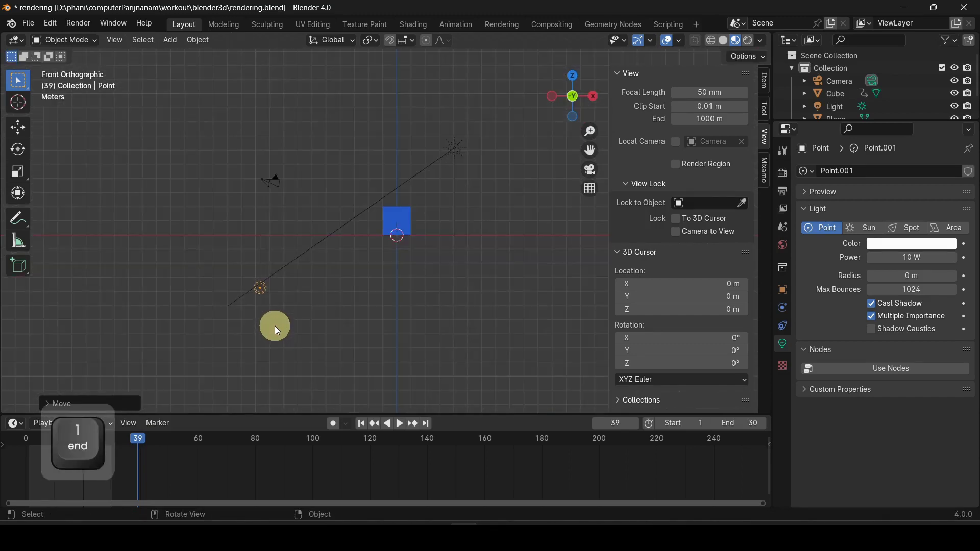
{"action": "key", "text": "KP_3"}
{"action": "key", "text": "g"}
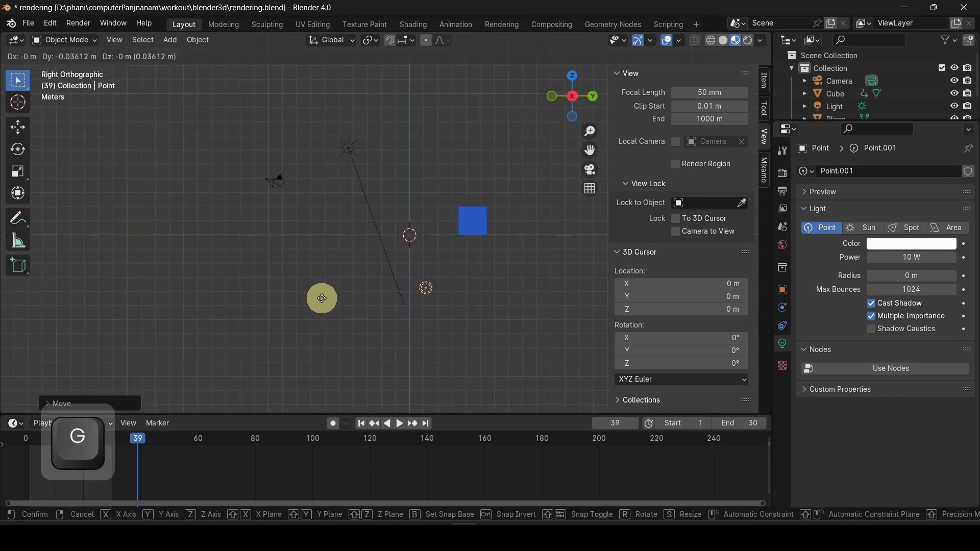
{"action": "key", "text": "z"}
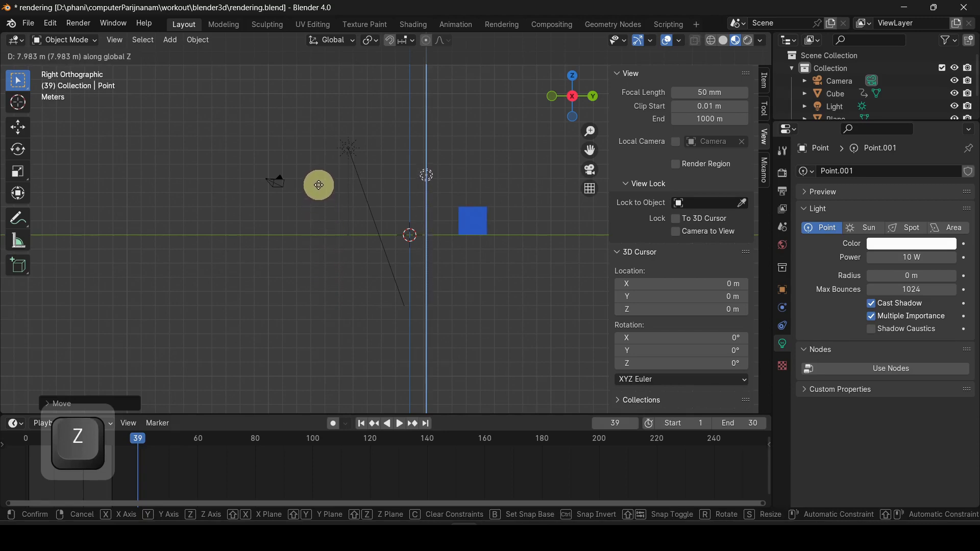
{"action": "left_click", "coordinate": [320, 190]}
Set the point light's power to 5 W and render the current frame to check the lighting on the cube
{"action": "mouse_move", "coordinate": [343, 229]}
{"action": "middle_mouse_down"}
{"action": "mouse_move", "coordinate": [459, 267]}
{"action": "mouse_move", "coordinate": [505, 268]}
{"action": "mouse_move", "coordinate": [375, 249]}
{"action": "mouse_move", "coordinate": [357, 227]}
{"action": "middle_mouse_up"}
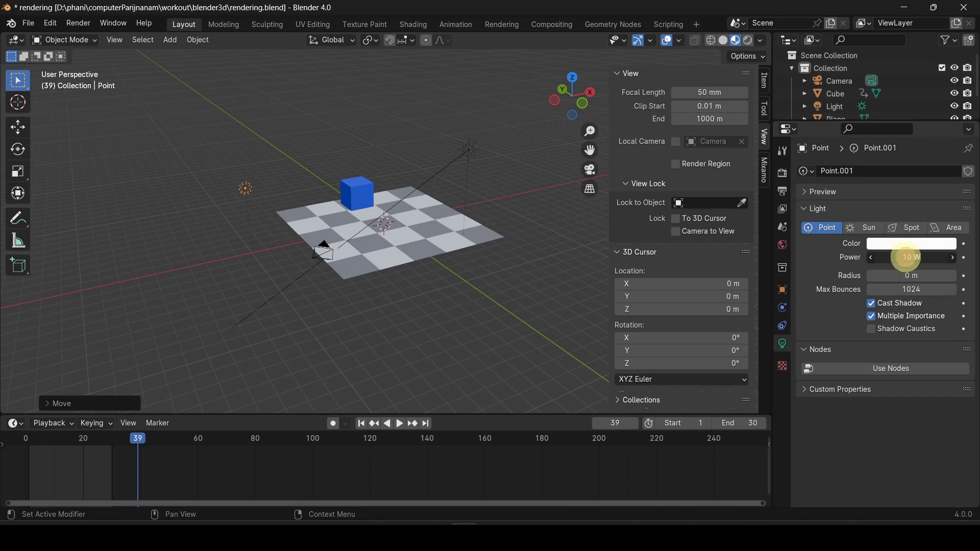
{"action": "left_click", "coordinate": [906, 256]}
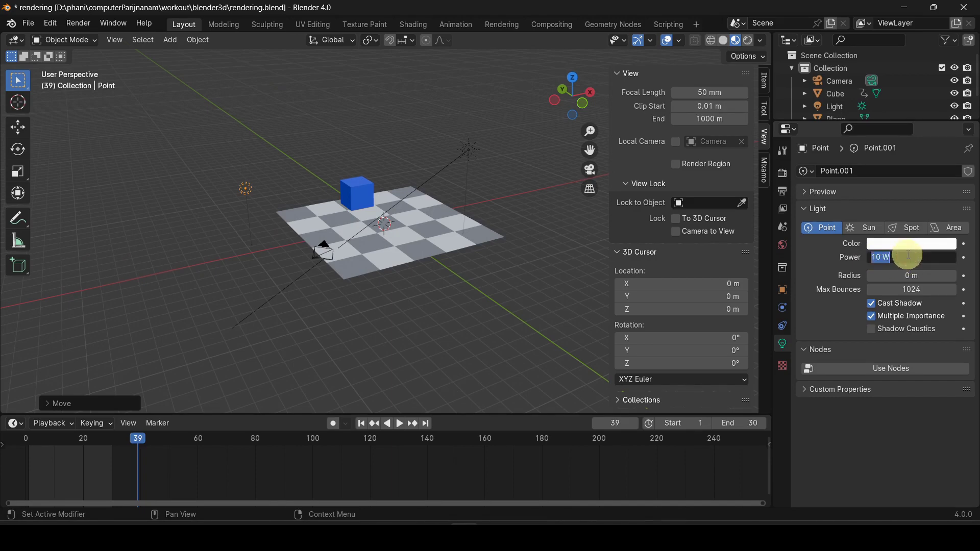
{"action": "type", "text": "5"}
{"action": "key", "text": "Return"}
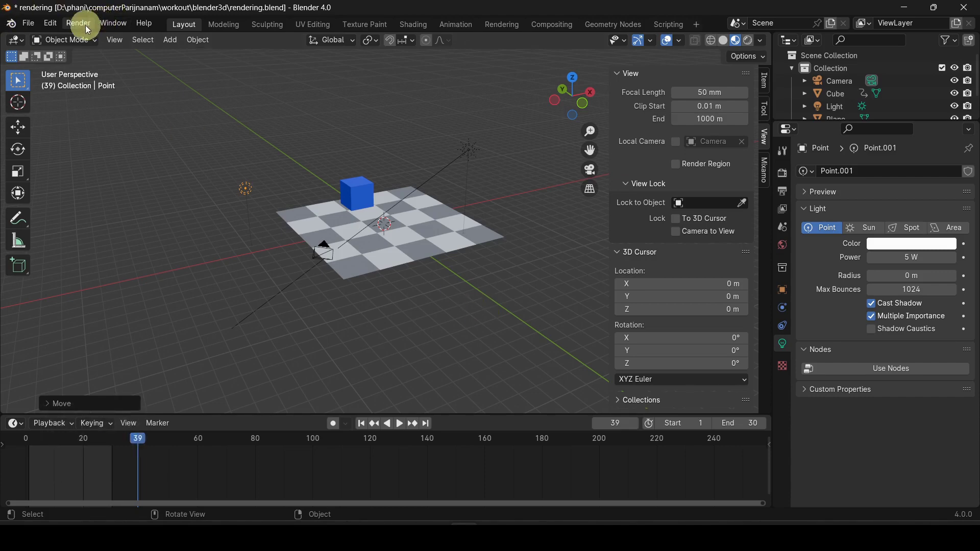
{"action": "key", "text": "F12"}
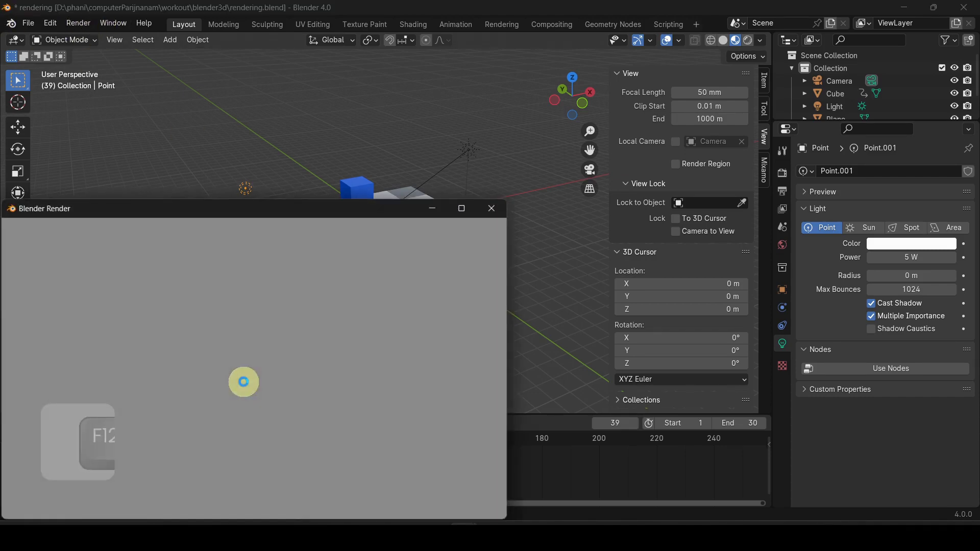
{"action": "left_click_drag", "start_coordinate": [244, 204], "coordinate": [429, 146]}
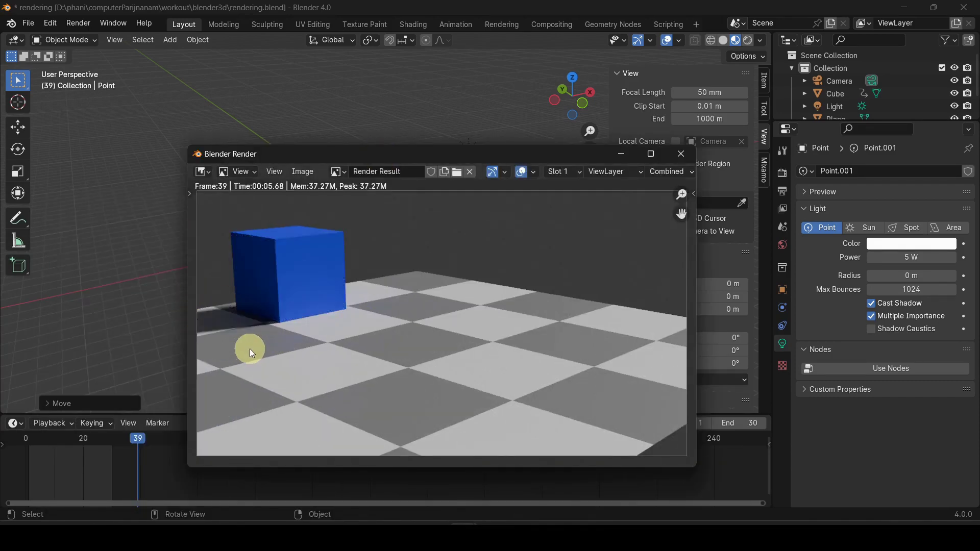
{"action": "left_click", "coordinate": [681, 155]}
Lower the point light in the right view and shift it about 6 m along X toward the cube in the front view
{"action": "middle_click_drag", "start_coordinate": [300, 260], "coordinate": [243, 283]}
{"action": "key", "text": "KP_3"}
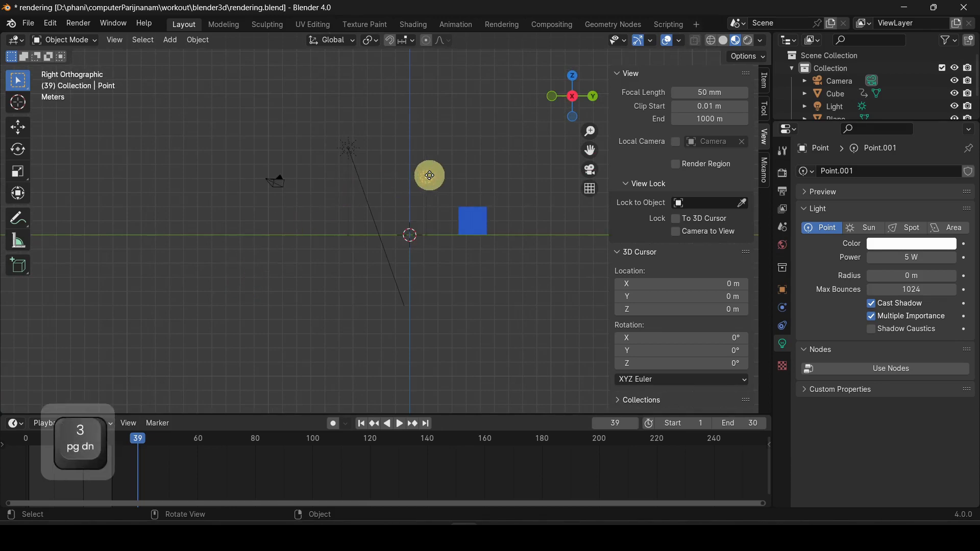
{"action": "key", "text": "g"}
{"action": "left_click", "coordinate": [440, 193]}
{"action": "key", "text": "KP_1"}
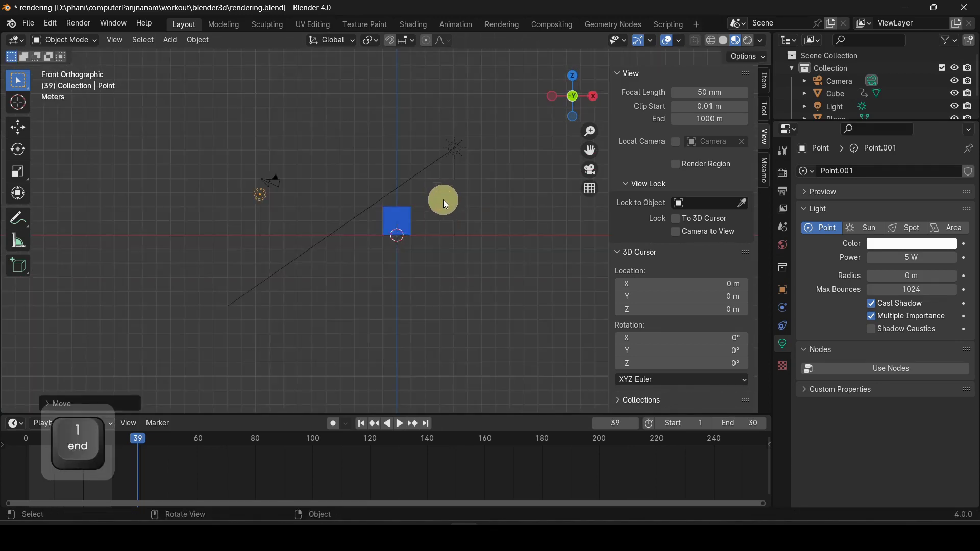
{"action": "key", "text": "g"}
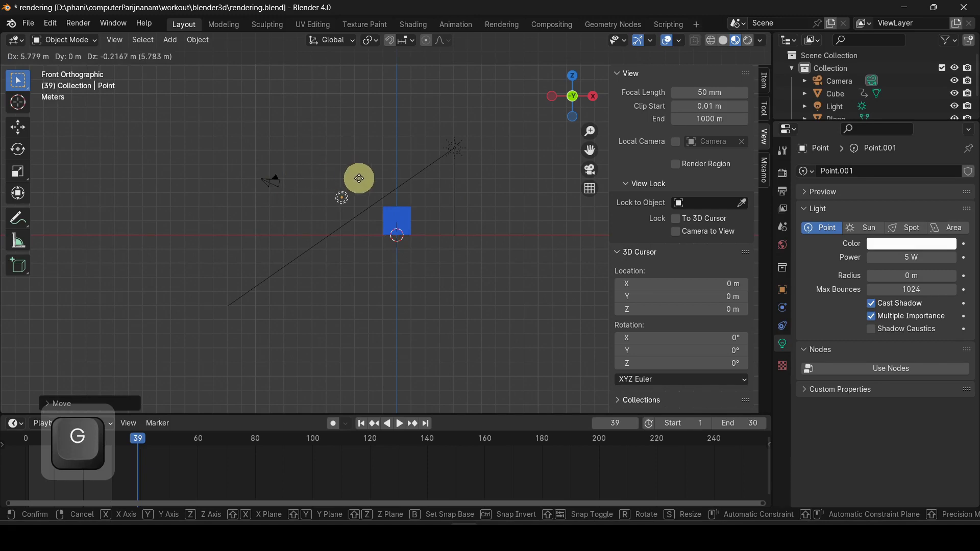
{"action": "left_click", "coordinate": [359, 178]}
Set the point light's power to 10 W and render the current frame to inspect the shadow beside the cube
{"action": "left_click", "coordinate": [914, 257]}
{"action": "type", "text": "10"}
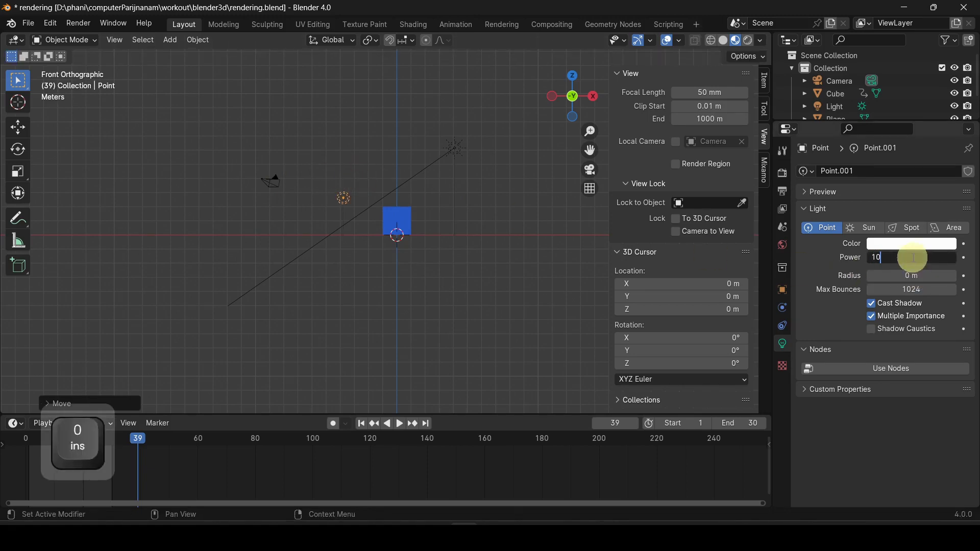
{"action": "key", "text": "Return"}
{"action": "key", "text": "F12"}
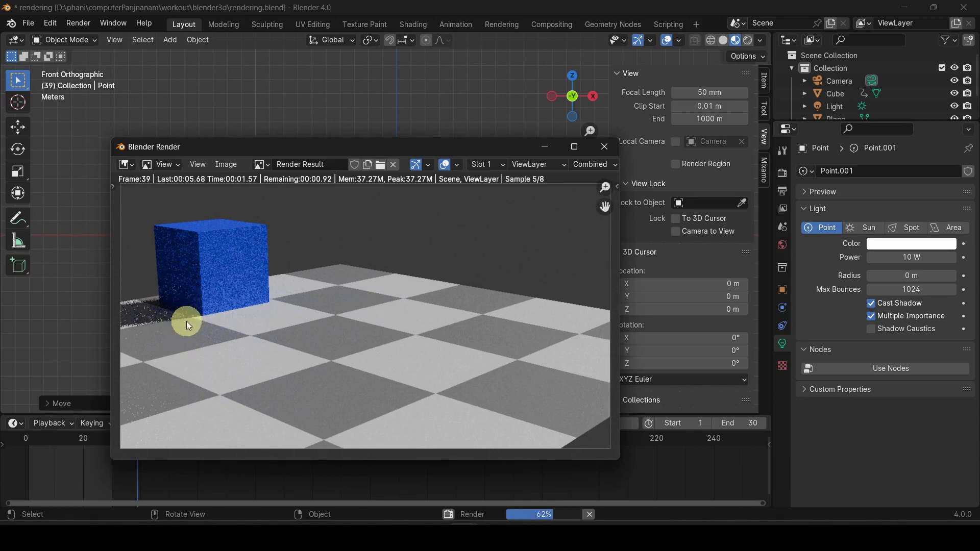
{"action": "left_click", "coordinate": [604, 148]}
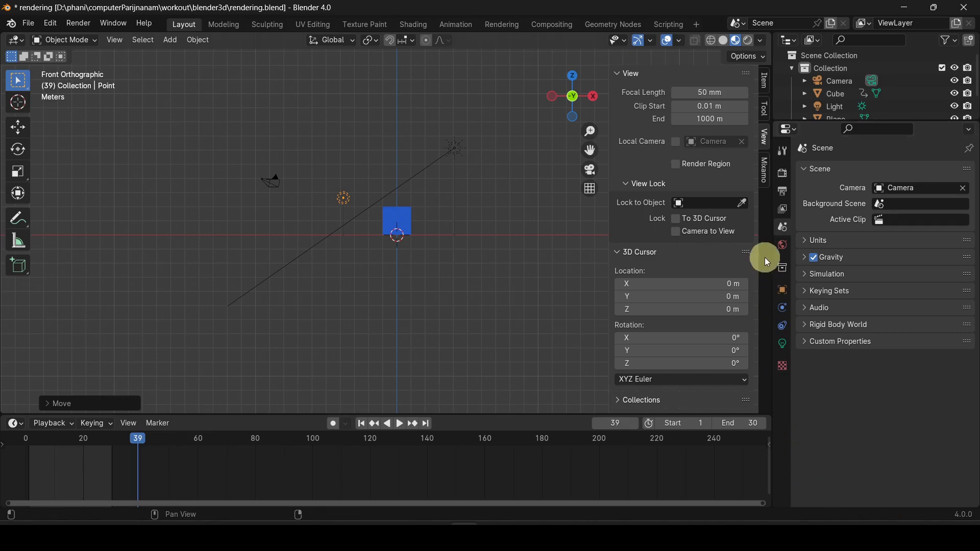
Brighten the World background color to a light grey and render the current frame to check the ambient lighting
{"action": "left_click", "coordinate": [782, 248]}
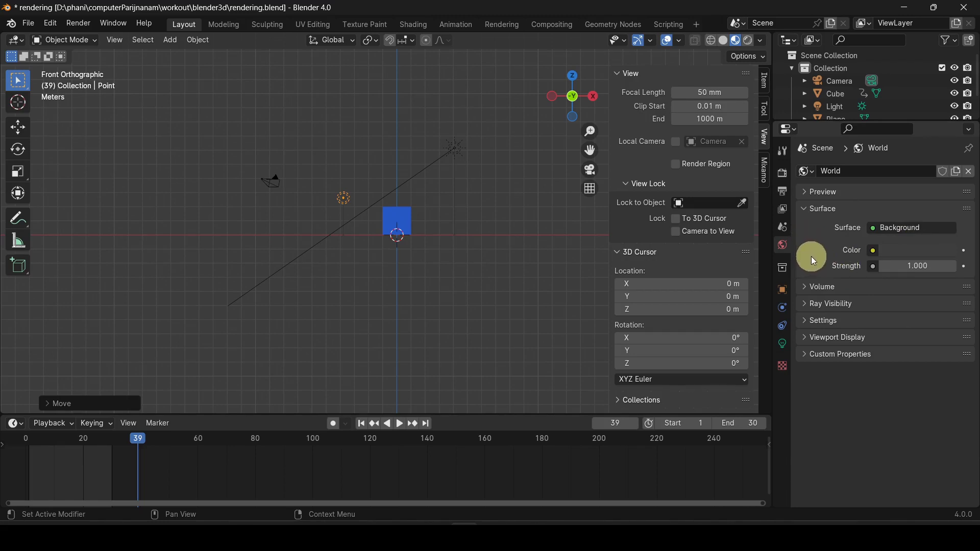
{"action": "left_click", "coordinate": [920, 251]}
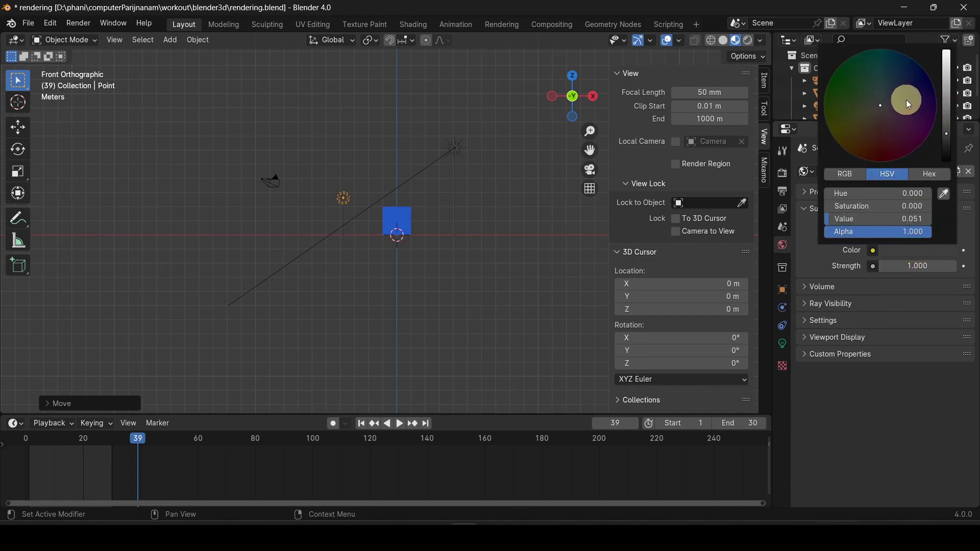
{"action": "left_click_drag", "start_coordinate": [947, 79], "coordinate": [884, 76]}
{"action": "left_click_drag", "start_coordinate": [946, 76], "coordinate": [945, 70]}
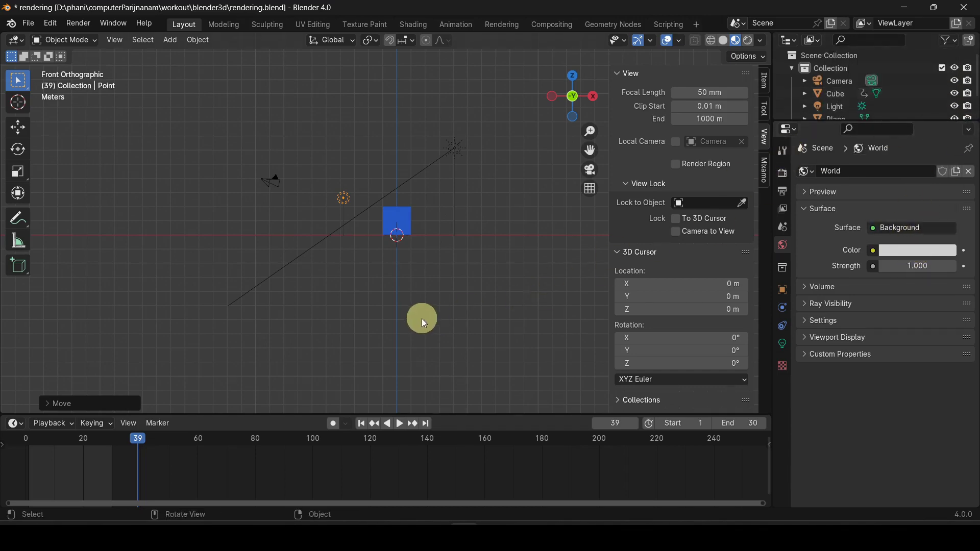
{"action": "key", "text": "F12"}
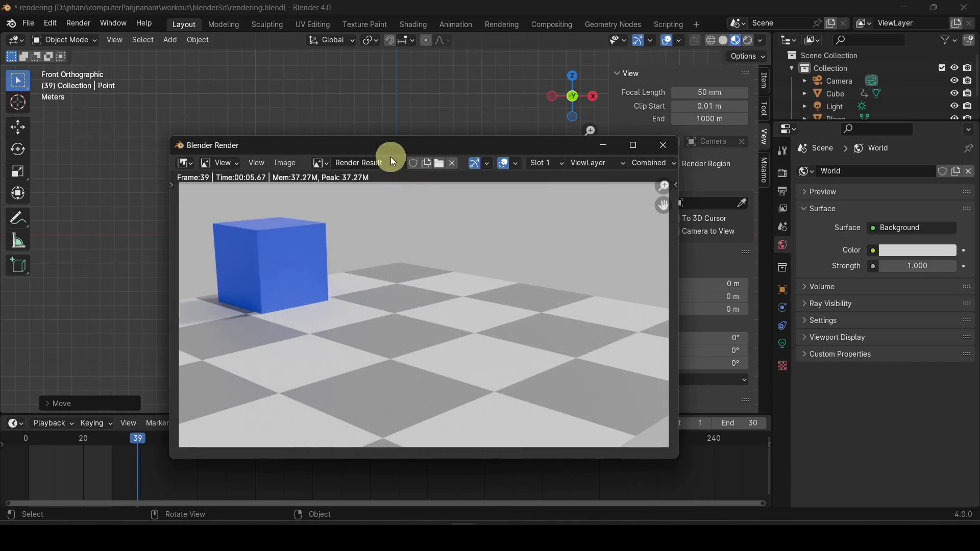
{"action": "left_click_drag", "start_coordinate": [389, 146], "coordinate": [439, 88]}
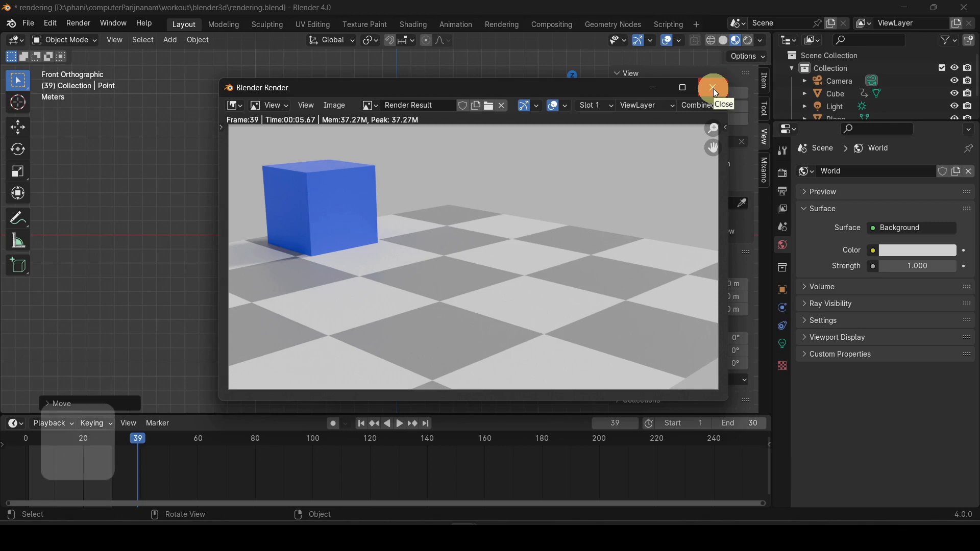
{"action": "key", "text": "Escape"}
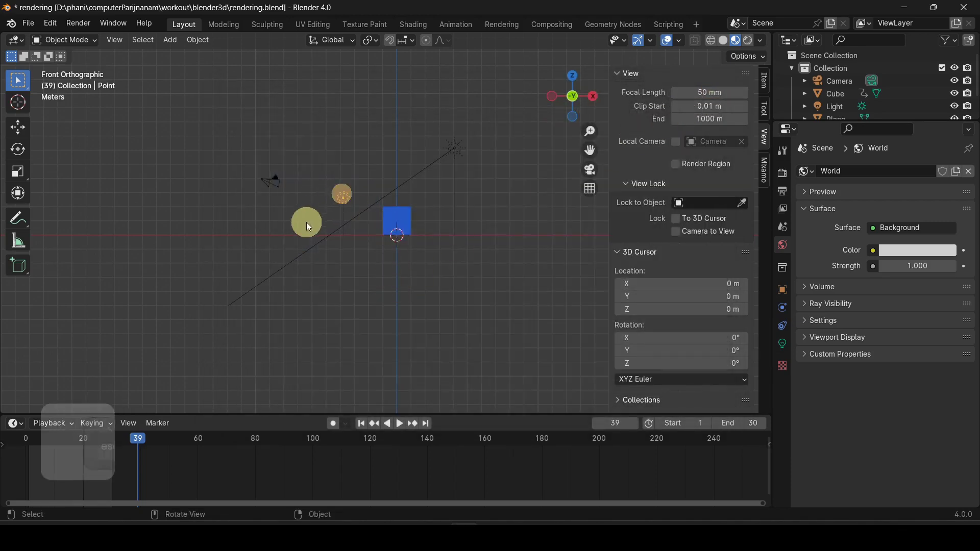
Delete the added point light and render the current frame again to judge the lighting without it
{"action": "key", "text": "Delete"}
{"action": "key", "text": "F12"}
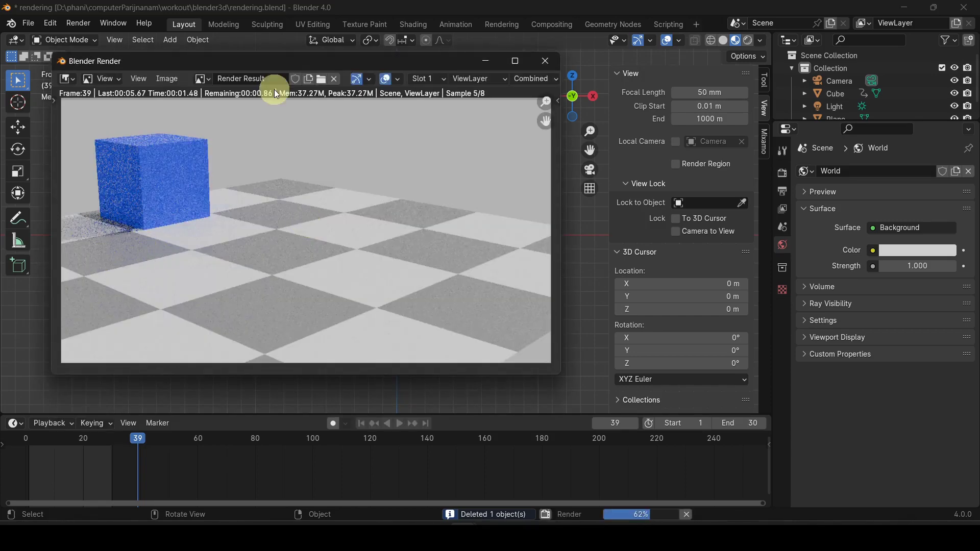
{"action": "left_click_drag", "start_coordinate": [262, 63], "coordinate": [419, 101]}
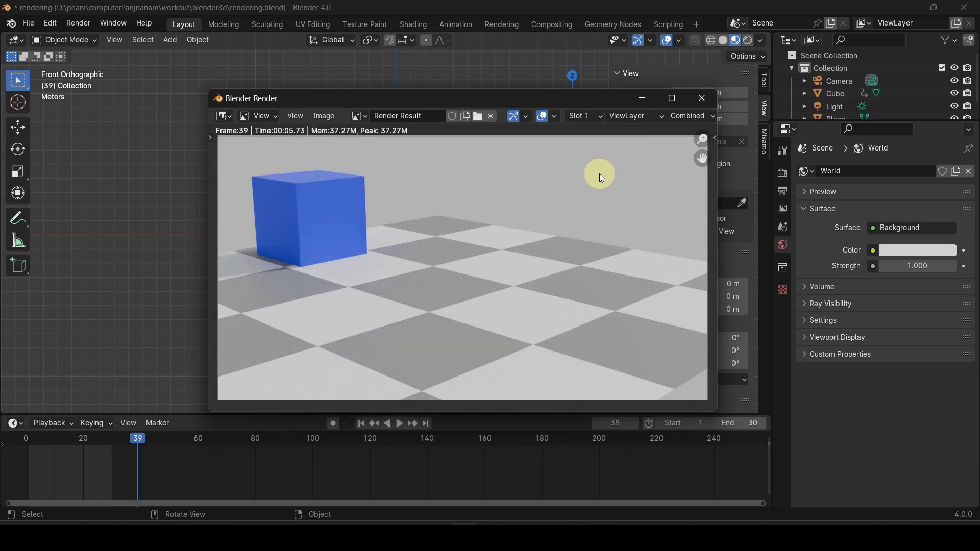
{"action": "mouse_move", "coordinate": [273, 285]}
{"action": "middle_mouse_down"}
{"action": "mouse_move", "coordinate": [269, 300]}
{"action": "mouse_move", "coordinate": [270, 267]}
{"action": "middle_mouse_up"}
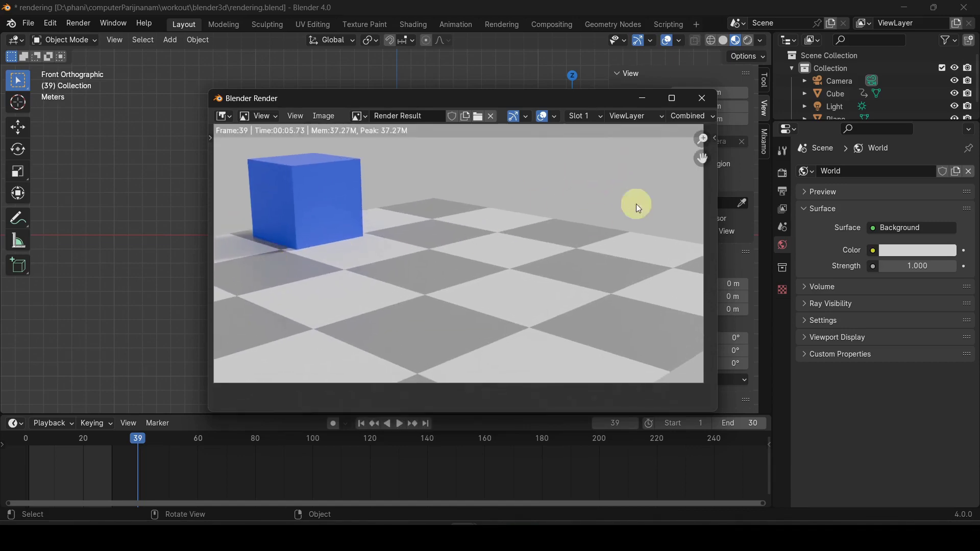
{"action": "left_click", "coordinate": [702, 98]}
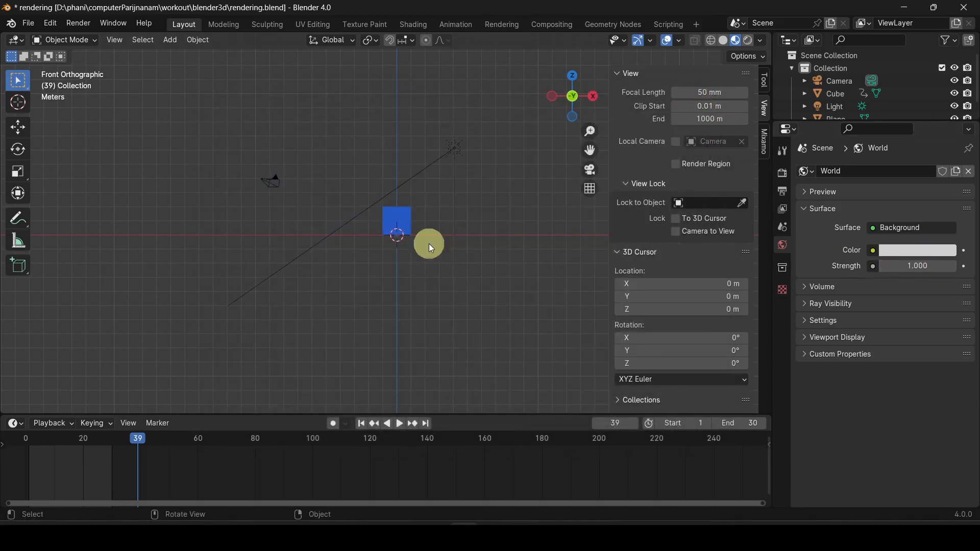
Darken the World background color to a medium grey and render the current frame to check it
{"action": "left_click", "coordinate": [912, 252]}
{"action": "left_click_drag", "start_coordinate": [950, 88], "coordinate": [950, 94]}
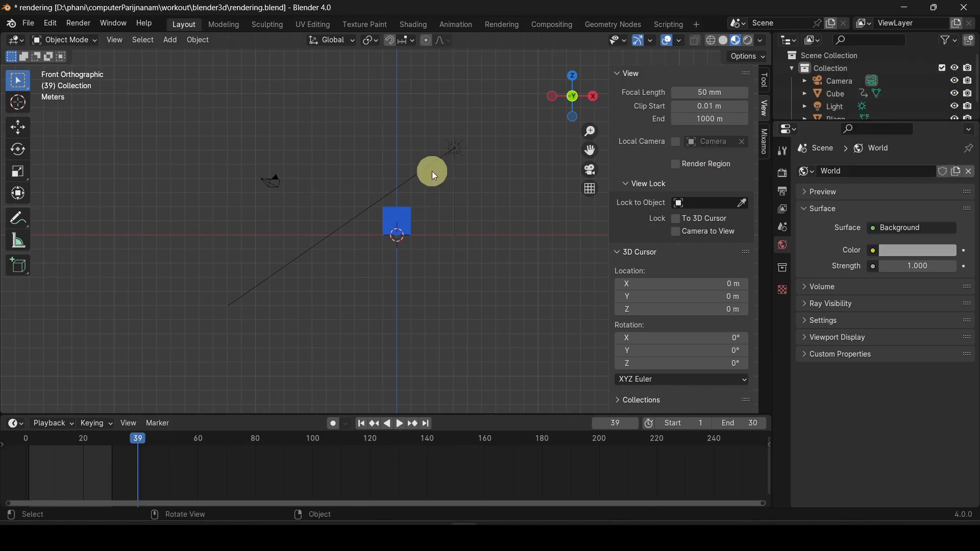
{"action": "key", "text": "F12"}
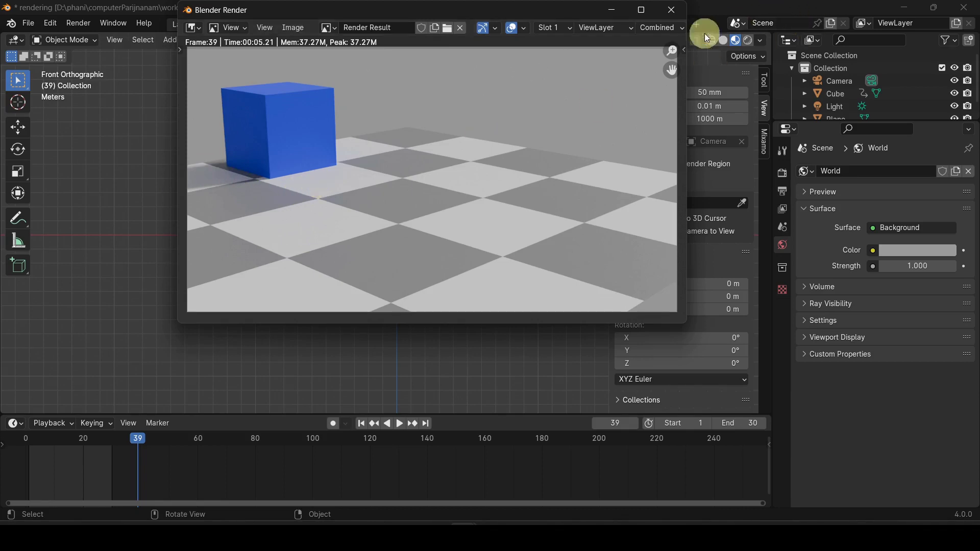
{"action": "key", "text": "Escape"}
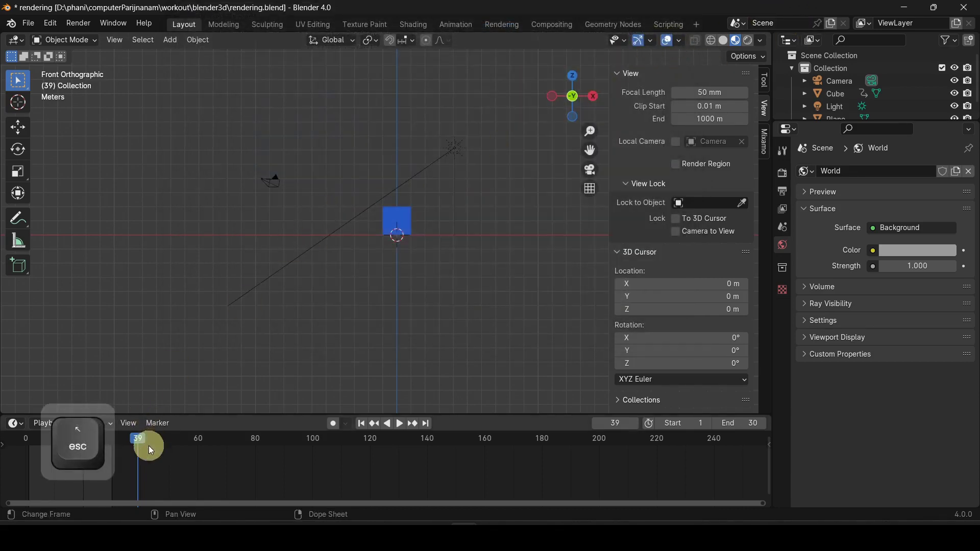
Set the current frame to 12 and view the scene through the camera
{"action": "left_click_drag", "start_coordinate": [139, 439], "coordinate": [60, 439]}
{"action": "key", "text": "KP_0"}
{"action": "key", "text": "KP_0"}
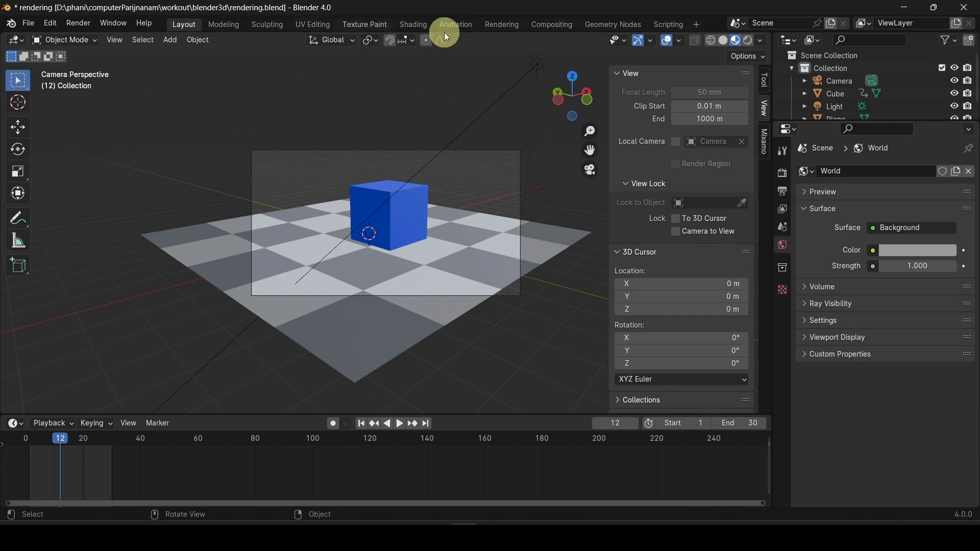
Switch to the Shading workspace and show the World shader nodes, framing the Background and World Output nodes
{"action": "left_click", "coordinate": [409, 26]}
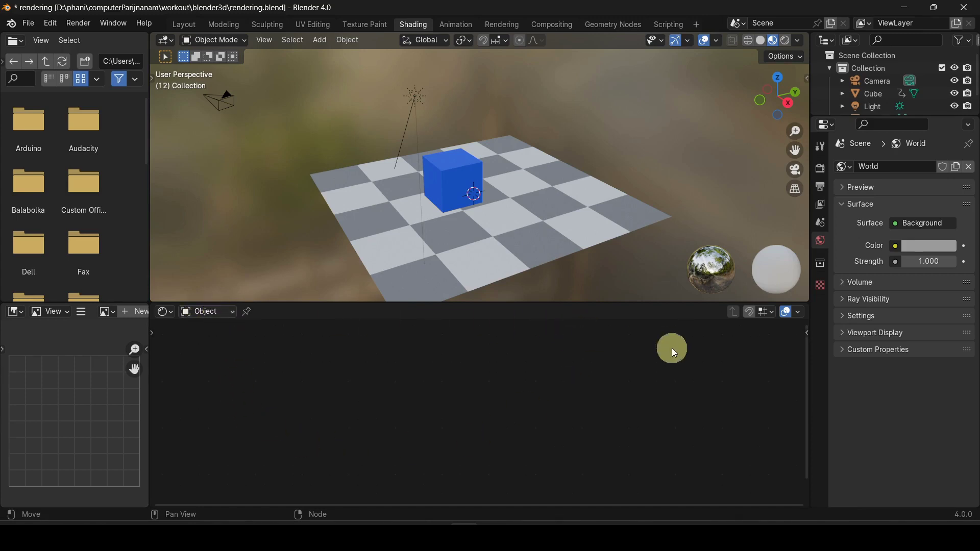
{"action": "left_click", "coordinate": [219, 313]}
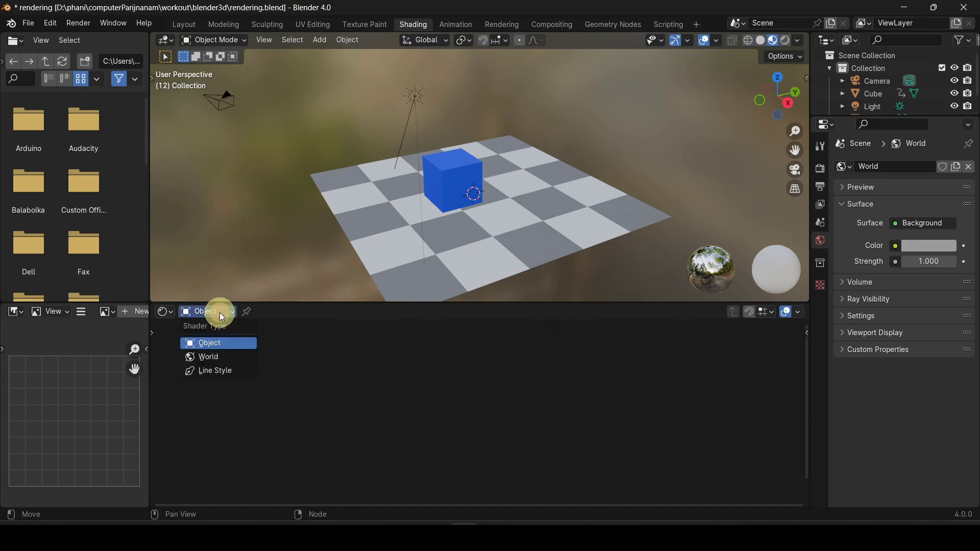
{"action": "left_click", "coordinate": [217, 360]}
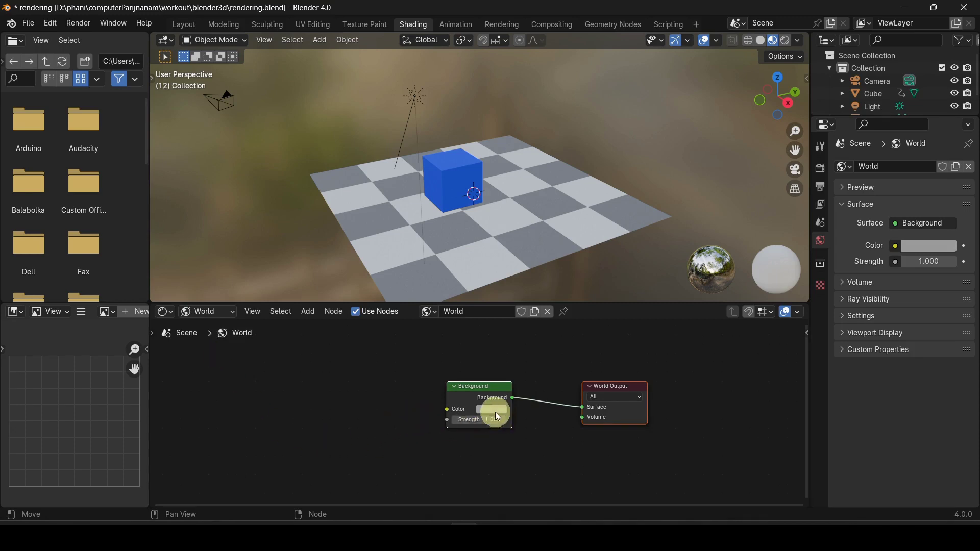
{"action": "scroll", "coordinate": [485, 411], "scroll_direction": "up", "scroll_amount": 3}
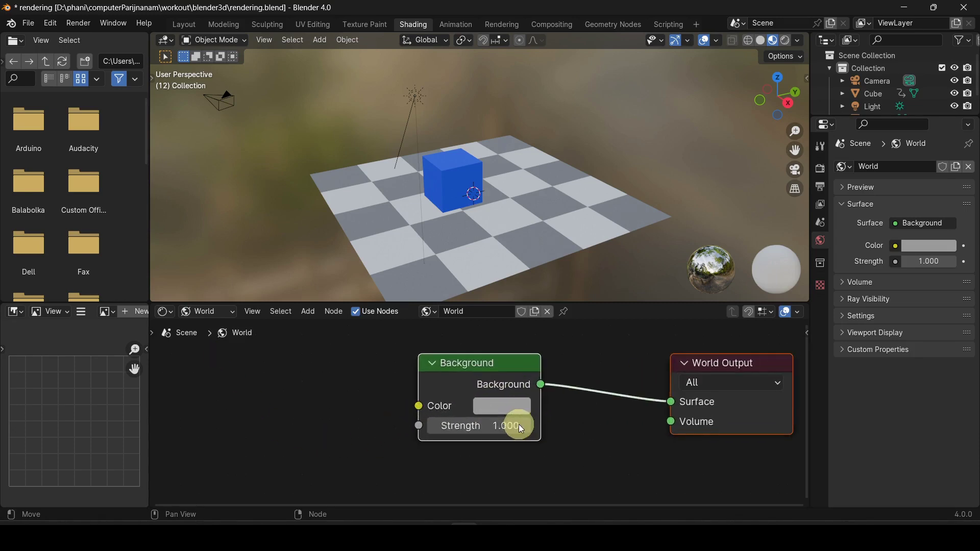
{"action": "middle_click_drag", "start_coordinate": [586, 424], "coordinate": [528, 429]}
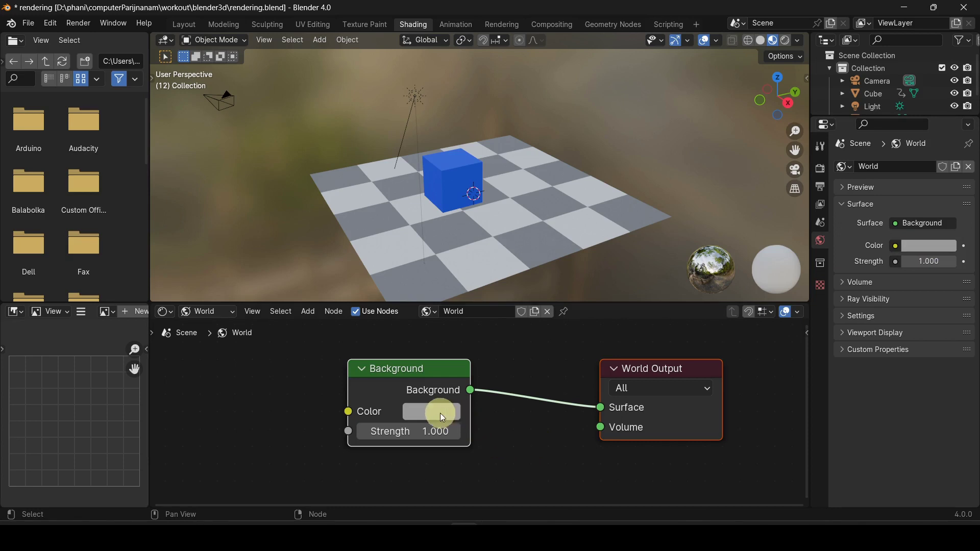
Add a Sky Texture node, connect its Color to the Background node's Color, and render the current frame to check it
{"action": "left_click_drag", "start_coordinate": [396, 376], "coordinate": [422, 375]}
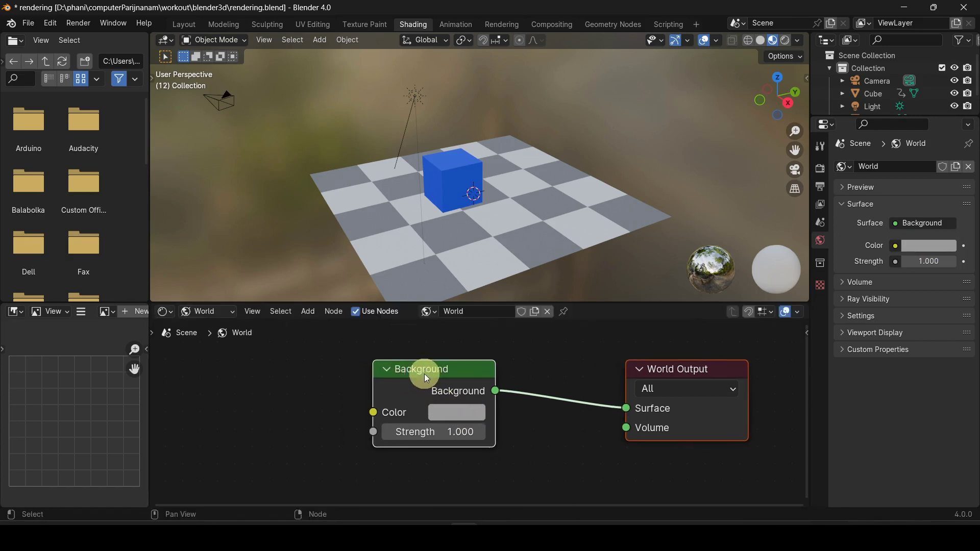
{"action": "key", "text": "shift+a"}
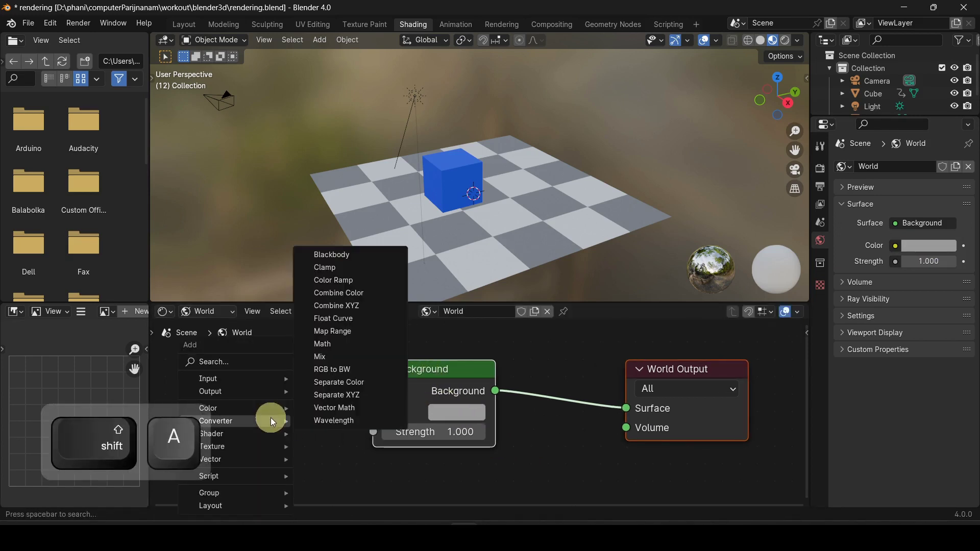
{"action": "mouse_move", "coordinate": [261, 448]}
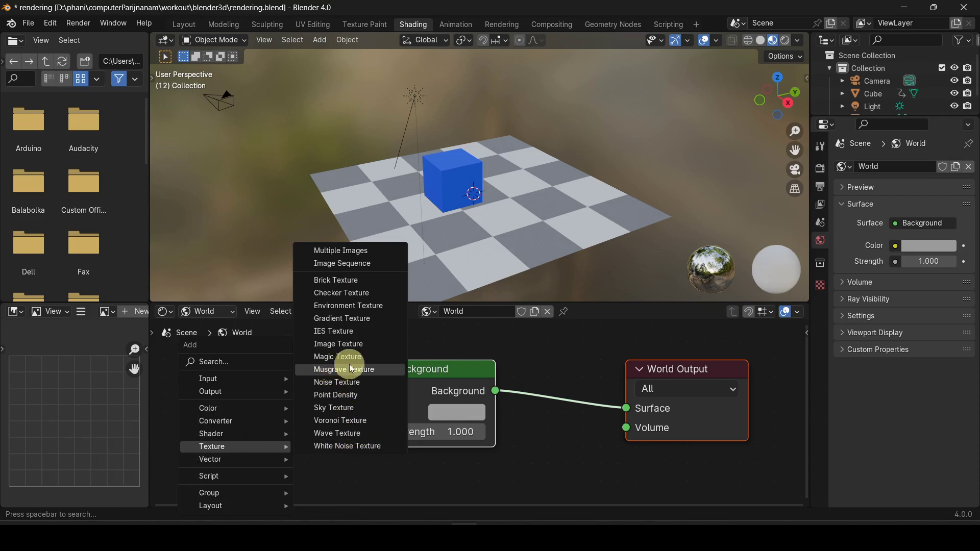
{"action": "left_click", "coordinate": [341, 408]}
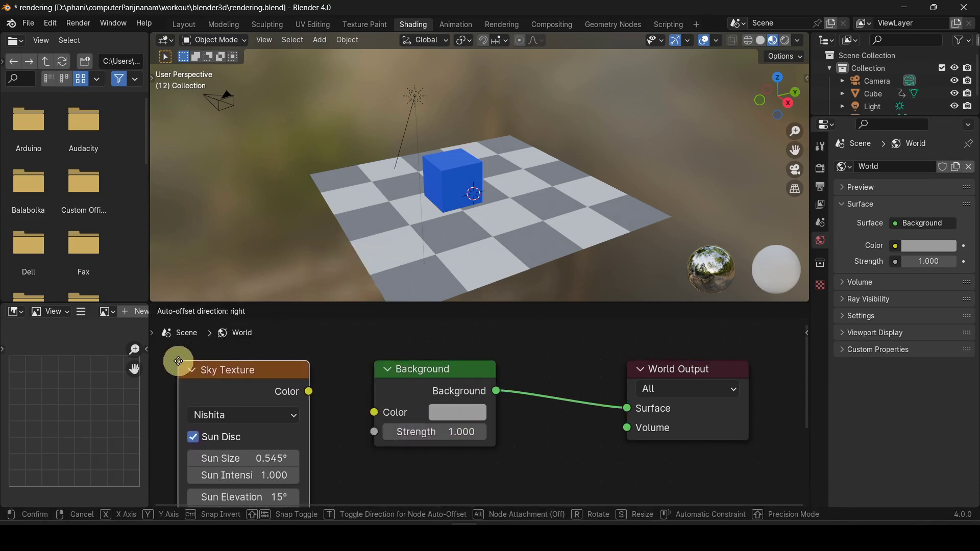
{"action": "left_click", "coordinate": [173, 361]}
{"action": "left_click_drag", "start_coordinate": [302, 392], "coordinate": [374, 413]}
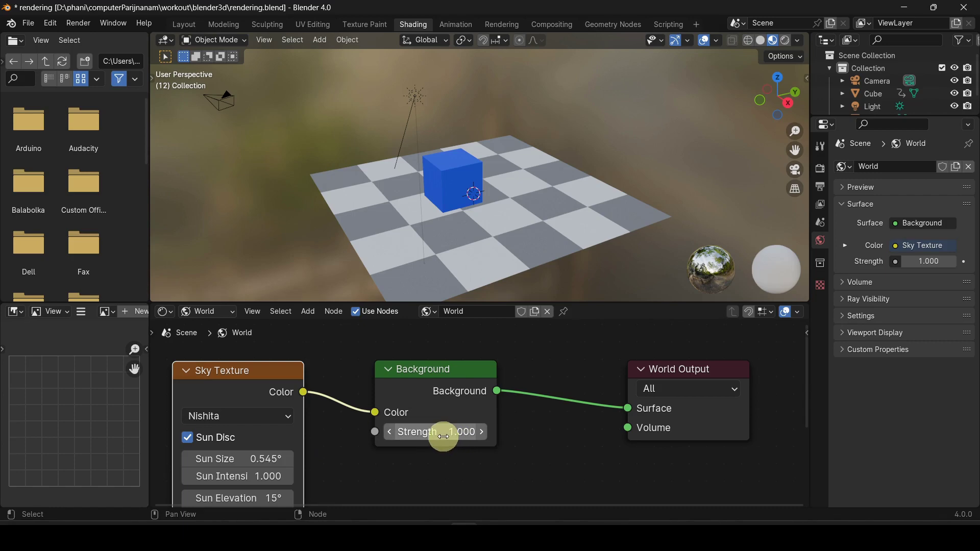
{"action": "key", "text": "F12"}
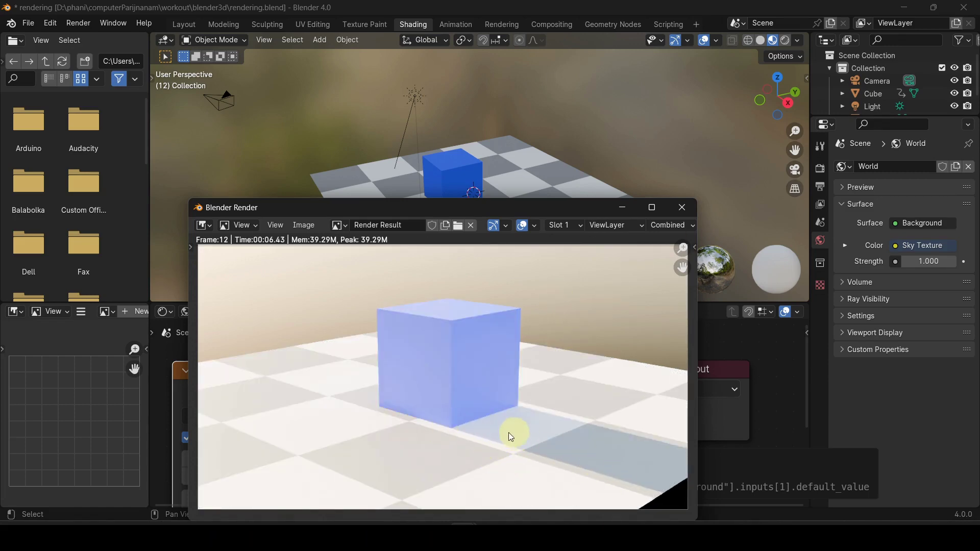
{"action": "left_click", "coordinate": [682, 208]}
Delete the light object above the cube so that only the World lights the scene
{"action": "middle_click_drag", "start_coordinate": [354, 460], "coordinate": [455, 390]}
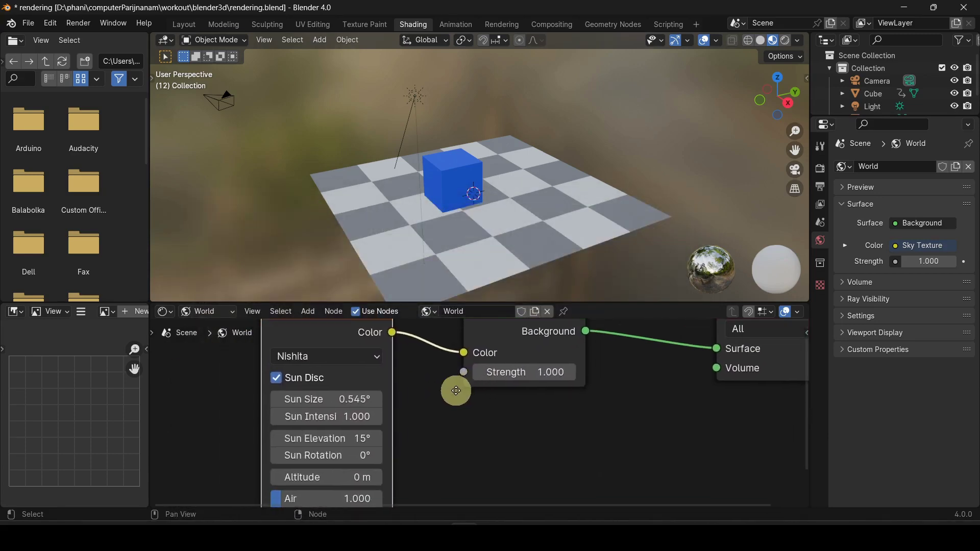
{"action": "left_click", "coordinate": [414, 97]}
{"action": "key", "text": "Delete"}
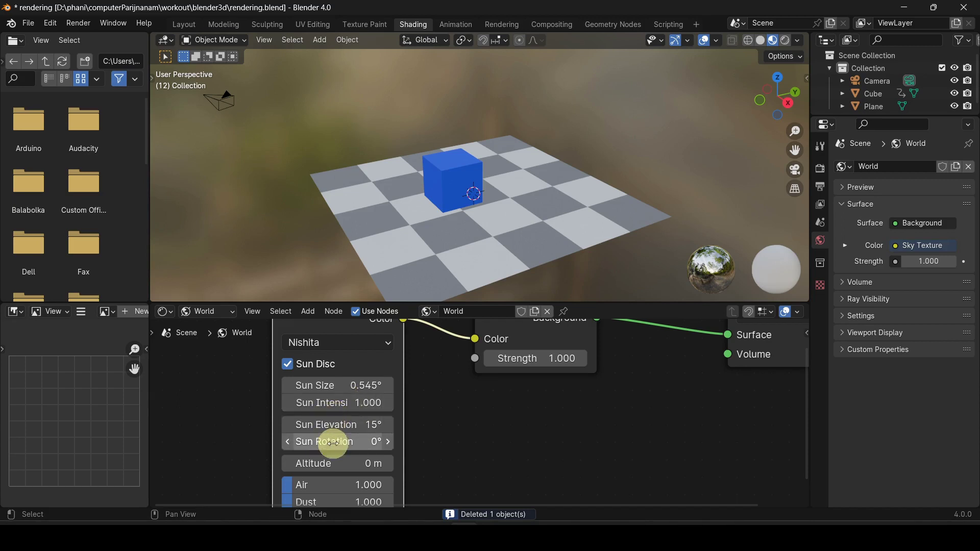
Set the Sky Texture's Sun Rotation to 18.7° and render the current frame to check the shadow direction
{"action": "scroll", "coordinate": [342, 436], "scroll_direction": "down", "scroll_amount": 1}
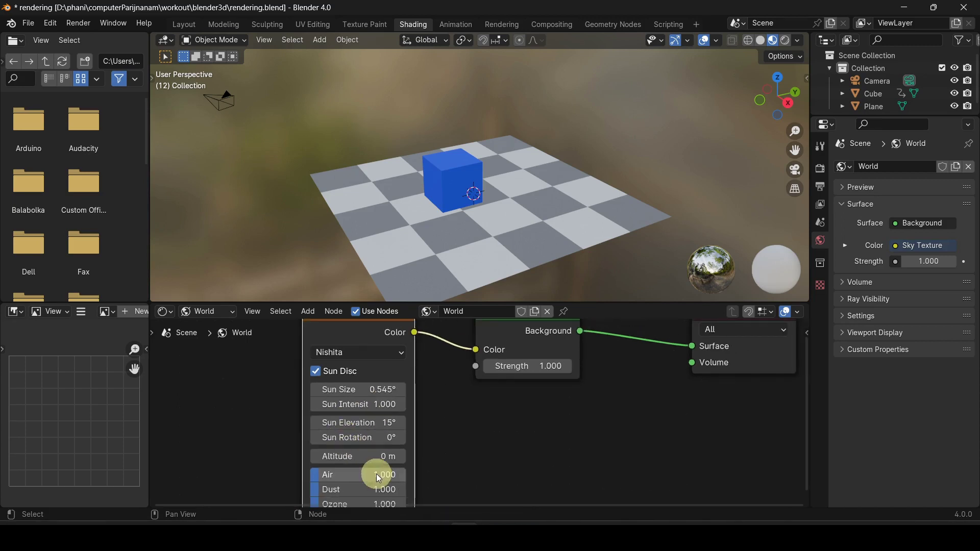
{"action": "scroll", "coordinate": [360, 456], "scroll_direction": "up", "scroll_amount": 1}
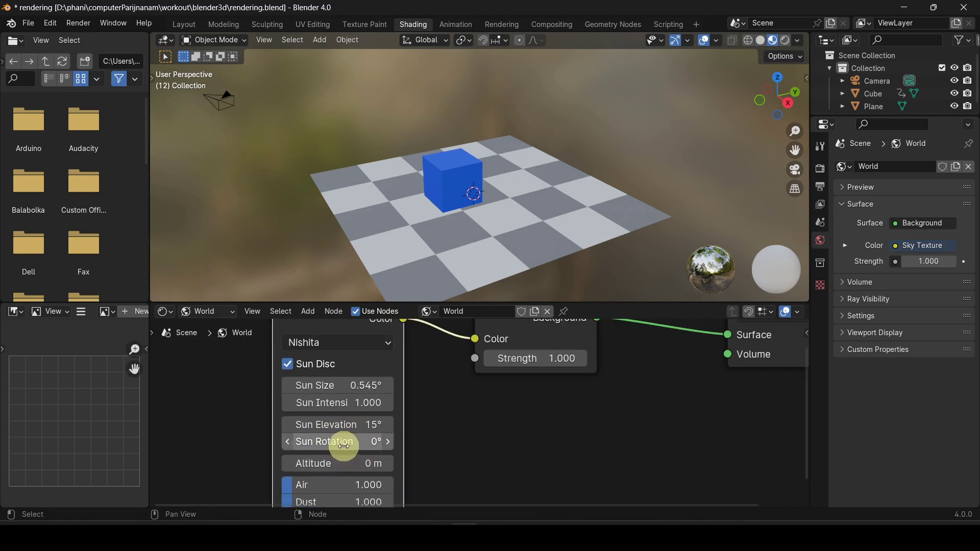
{"action": "left_click_drag", "start_coordinate": [343, 445], "coordinate": [430, 444]}
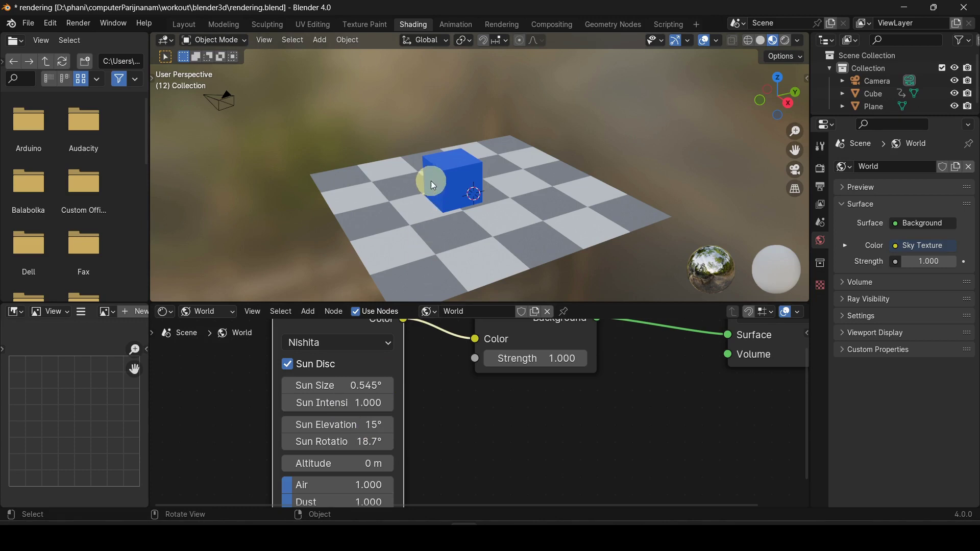
{"action": "key", "text": "F12"}
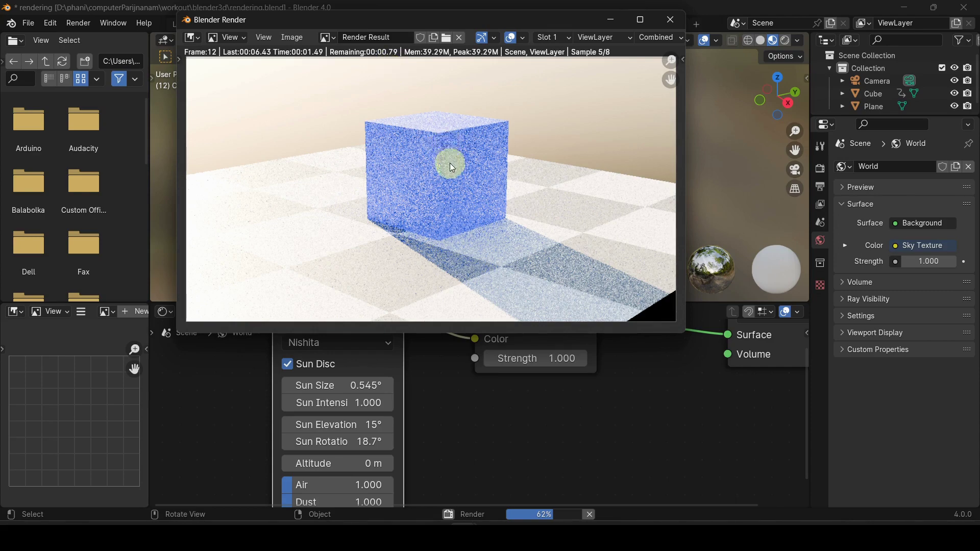
{"action": "key", "text": "Escape"}
In the Layout workspace, re-angle the camera view of the cube and set the World background strength to 0.5
{"action": "left_click", "coordinate": [190, 25]}
{"action": "middle_click_drag", "start_coordinate": [388, 244], "coordinate": [396, 223]}
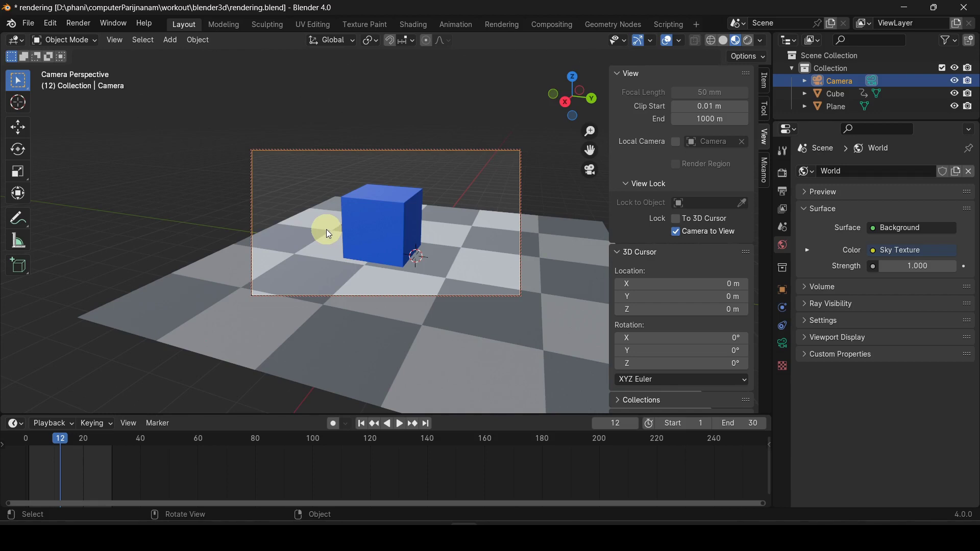
{"action": "left_click", "coordinate": [917, 265]}
{"action": "type", "text": "0.5"}
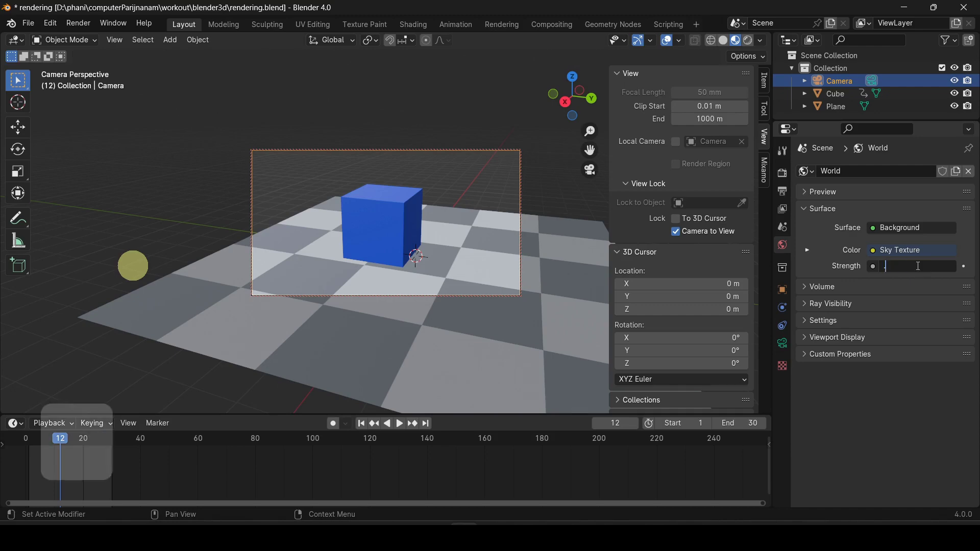
{"action": "key", "text": "Return"}
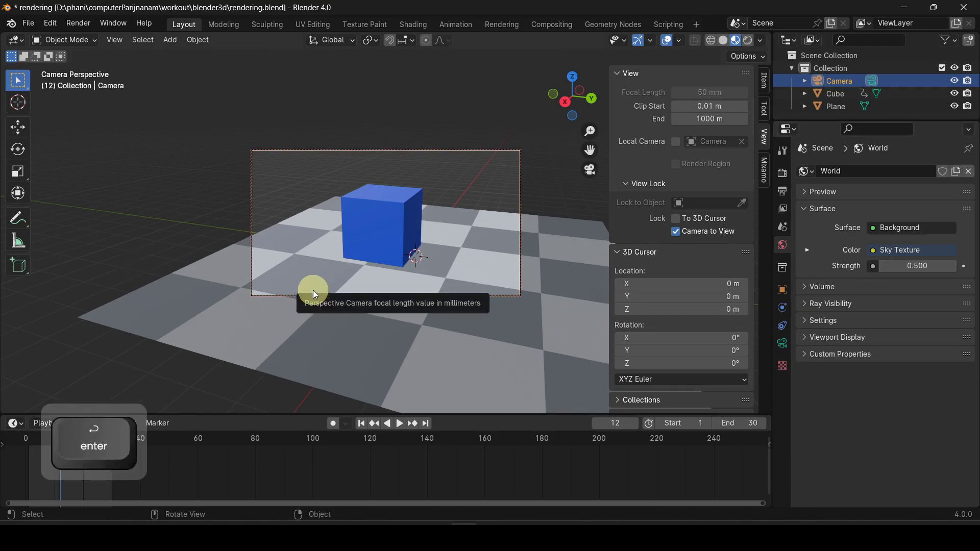
Render frame 12 to check the reduced sky strength and close the render window
{"action": "key", "text": "F12"}
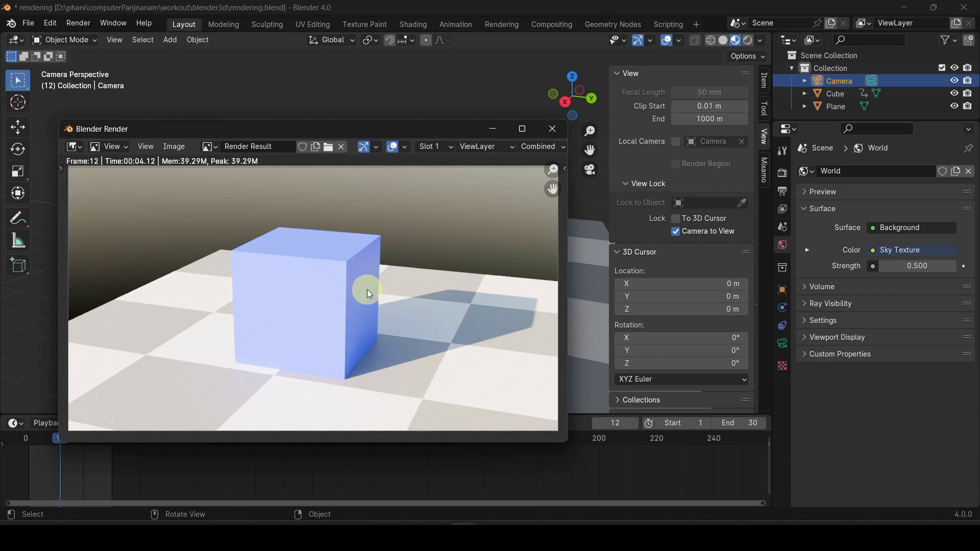
{"action": "left_click_drag", "start_coordinate": [369, 134], "coordinate": [376, 89]}
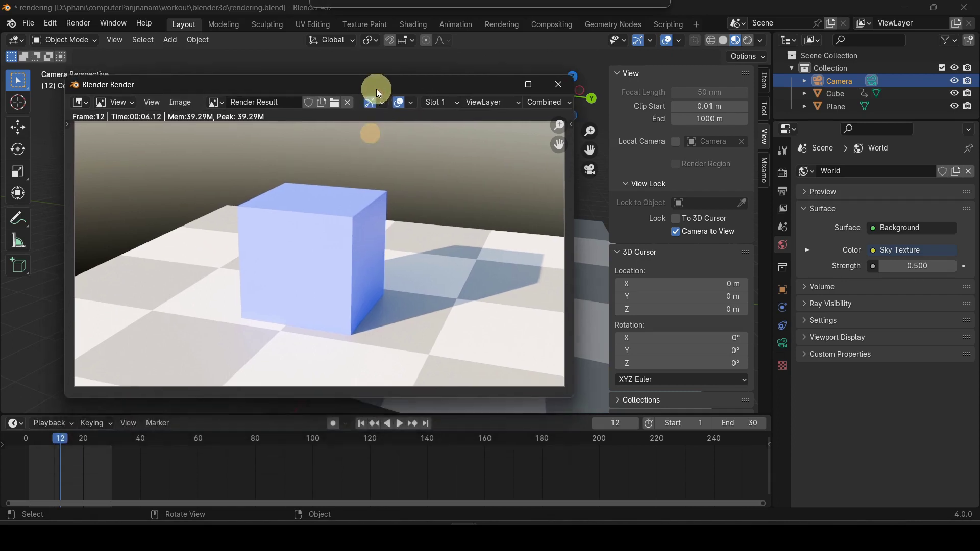
{"action": "left_click", "coordinate": [557, 86]}
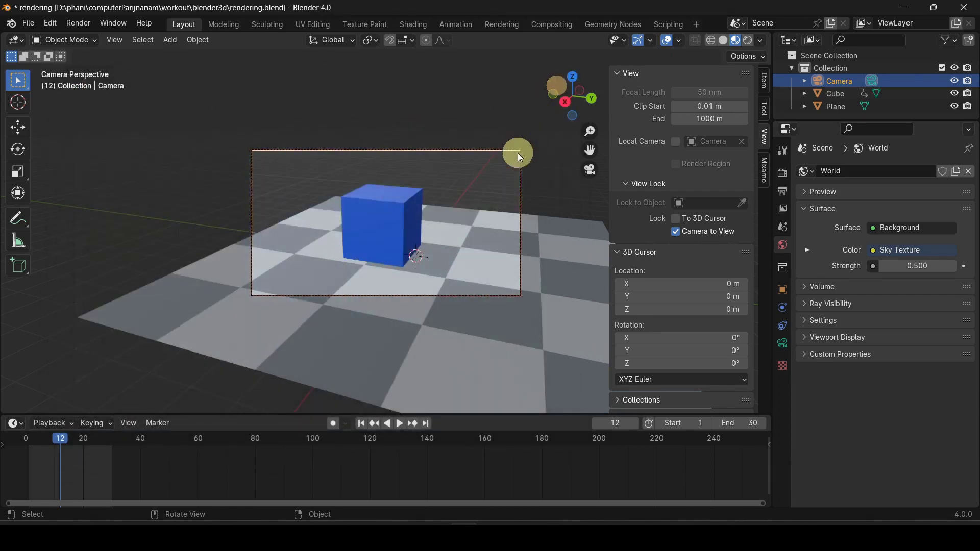
Enable Motion Blur in the Cycles render settings and set the current frame to 16
{"action": "left_click", "coordinate": [782, 192]}
{"action": "left_click", "coordinate": [783, 171]}
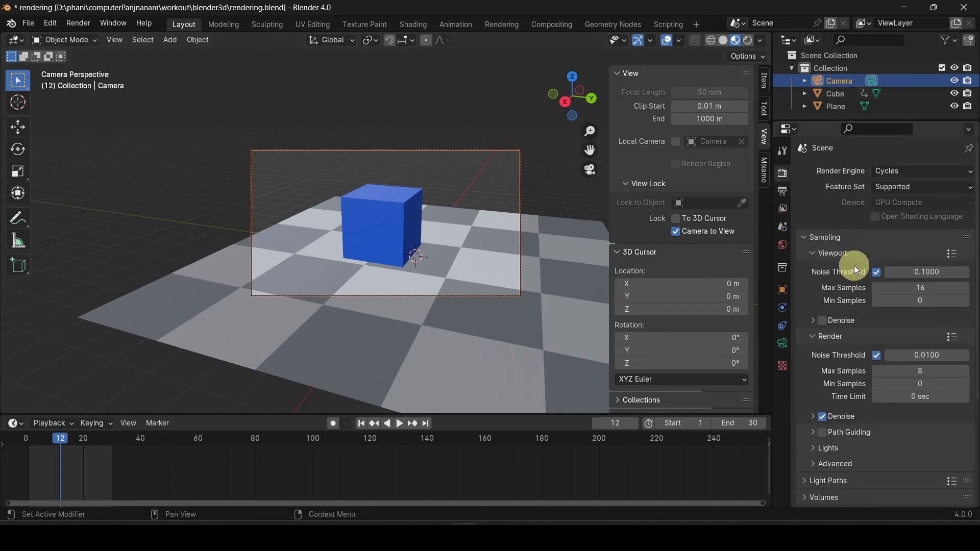
{"action": "scroll", "coordinate": [853, 265], "scroll_direction": "down", "scroll_amount": 7}
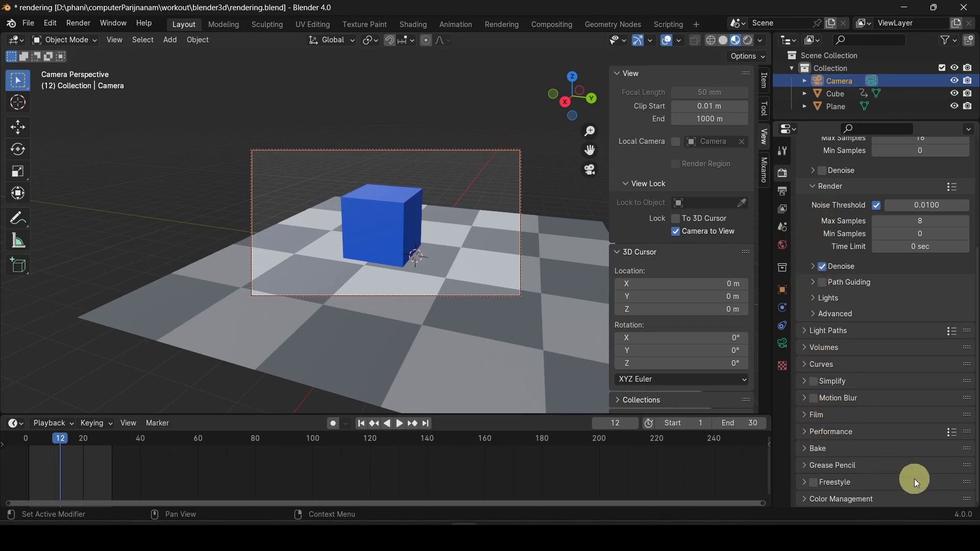
{"action": "left_click", "coordinate": [804, 398]}
{"action": "scroll", "coordinate": [837, 360], "scroll_direction": "down", "scroll_amount": 4}
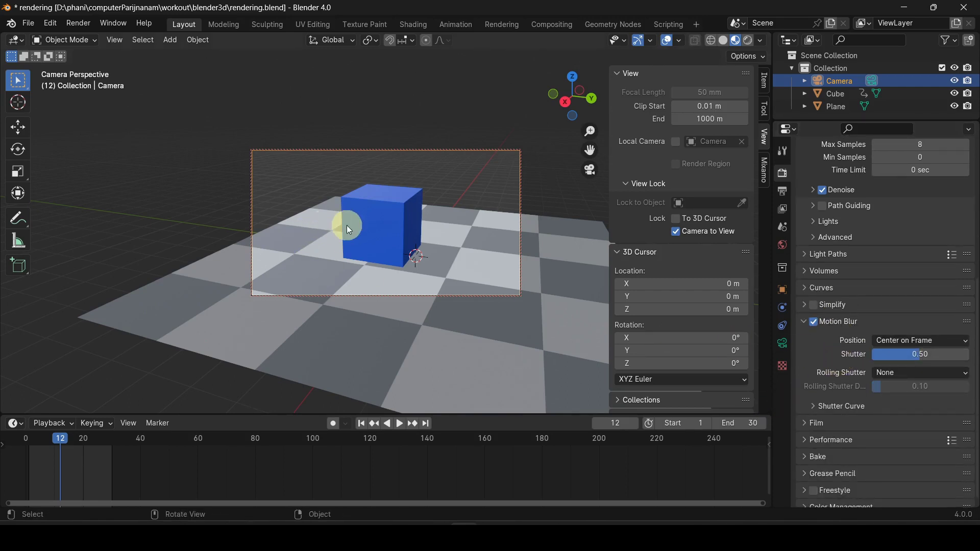
{"action": "mouse_move", "coordinate": [53, 439]}
{"action": "left_mouse_down"}
{"action": "mouse_move", "coordinate": [32, 442]}
{"action": "mouse_move", "coordinate": [70, 447]}
{"action": "left_mouse_up"}
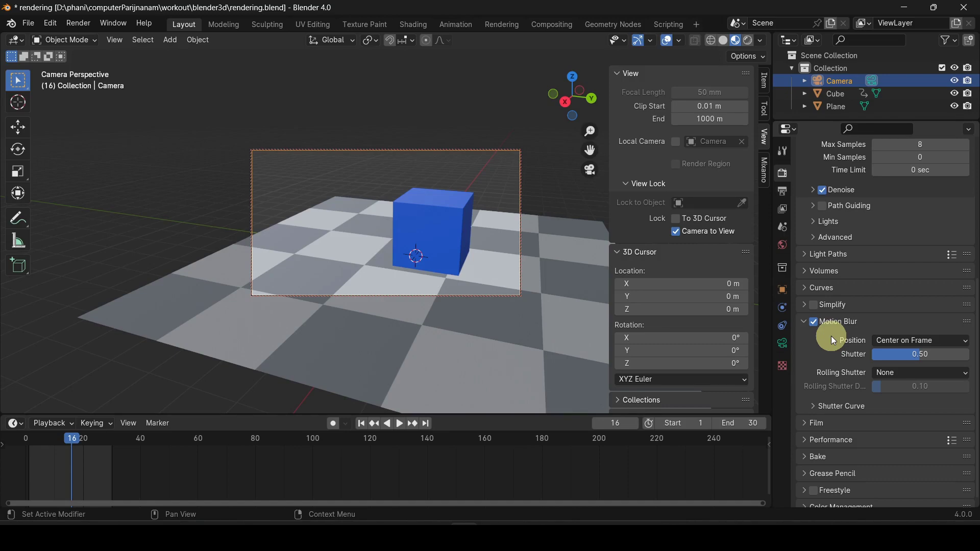
{"action": "scroll", "coordinate": [830, 336], "scroll_direction": "down", "scroll_amount": 1}
Switch to File Explorer, go to the images folder on the Desktop and open cube_0002.jpg
{"action": "mouse_move", "coordinate": [434, 539]}
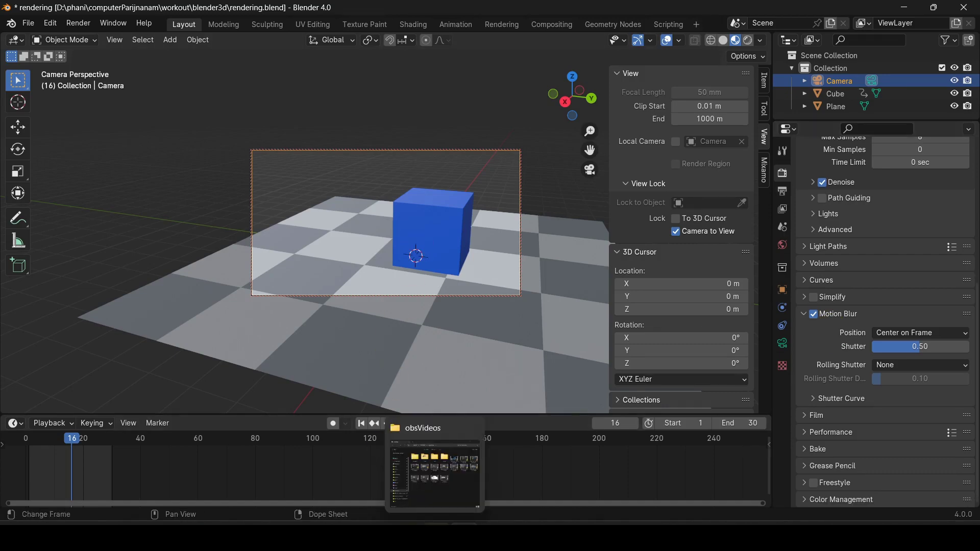
{"action": "left_click", "coordinate": [434, 475]}
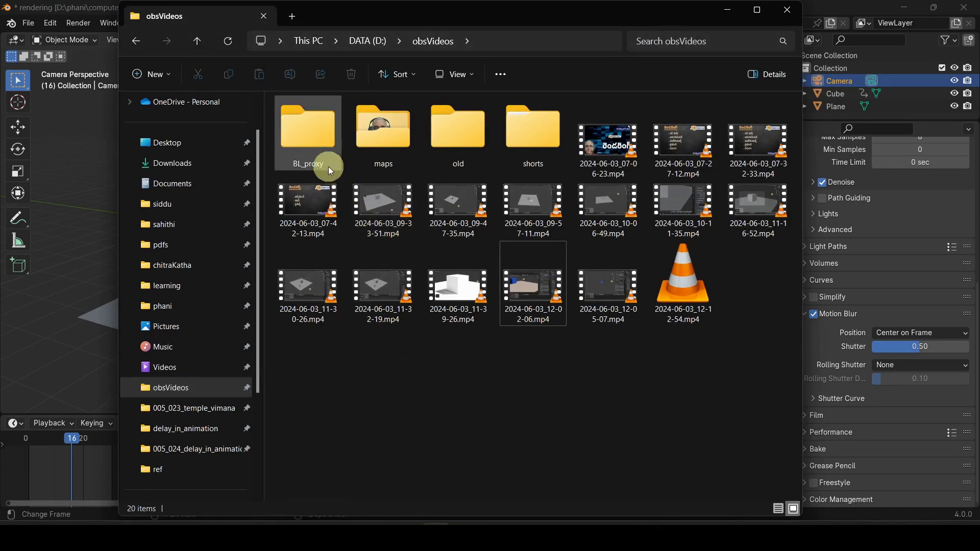
{"action": "left_click", "coordinate": [170, 143]}
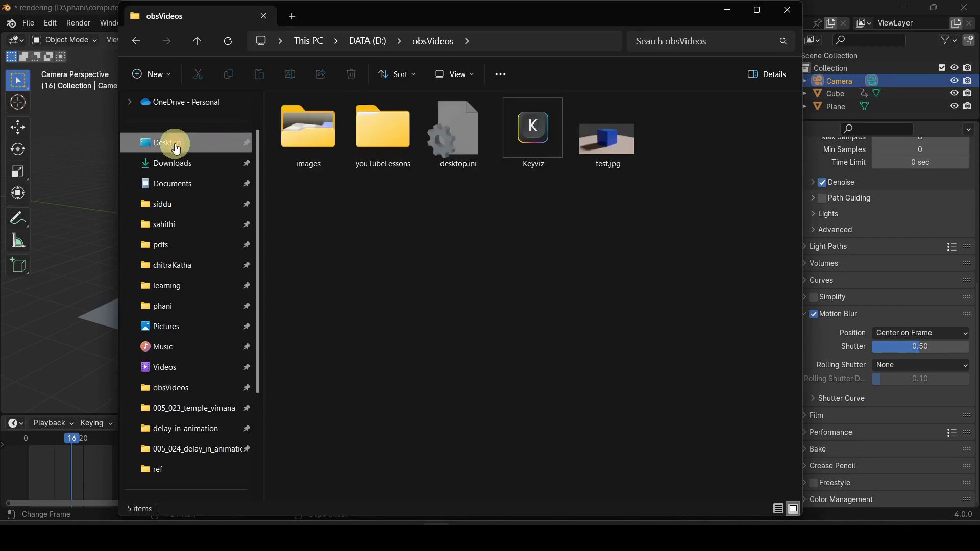
{"action": "double_click", "coordinate": [315, 137]}
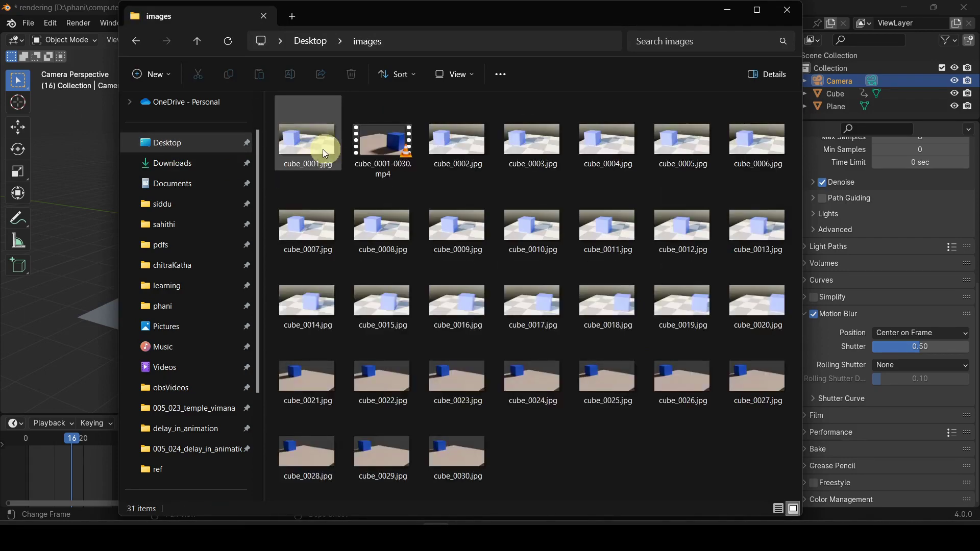
{"action": "left_click", "coordinate": [455, 144]}
{"action": "double_click", "coordinate": [455, 139]}
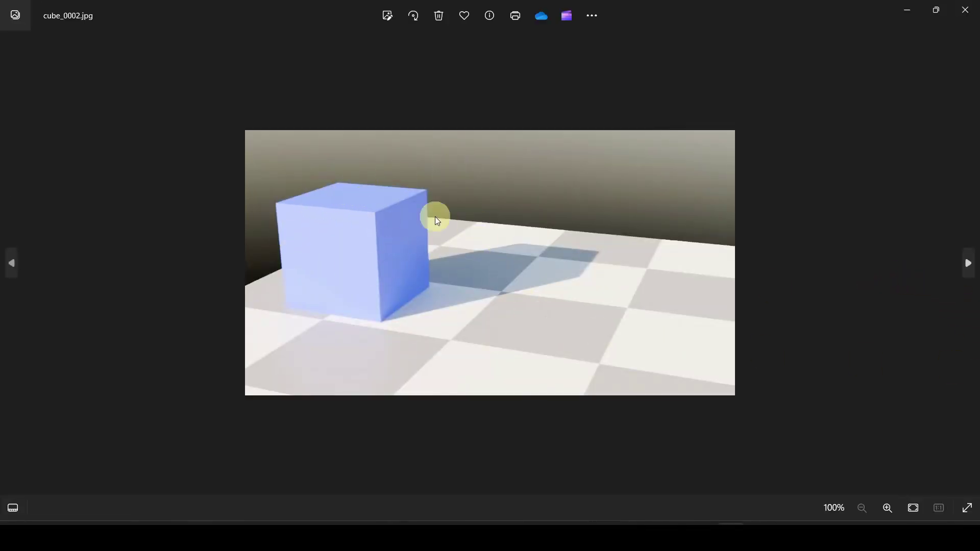
Page forward through the rendered cube images past cube_0021.jpg, examining the motion blur on the moving cube
{"action": "left_click", "coordinate": [962, 265]}
{"action": "left_click", "coordinate": [963, 265]}
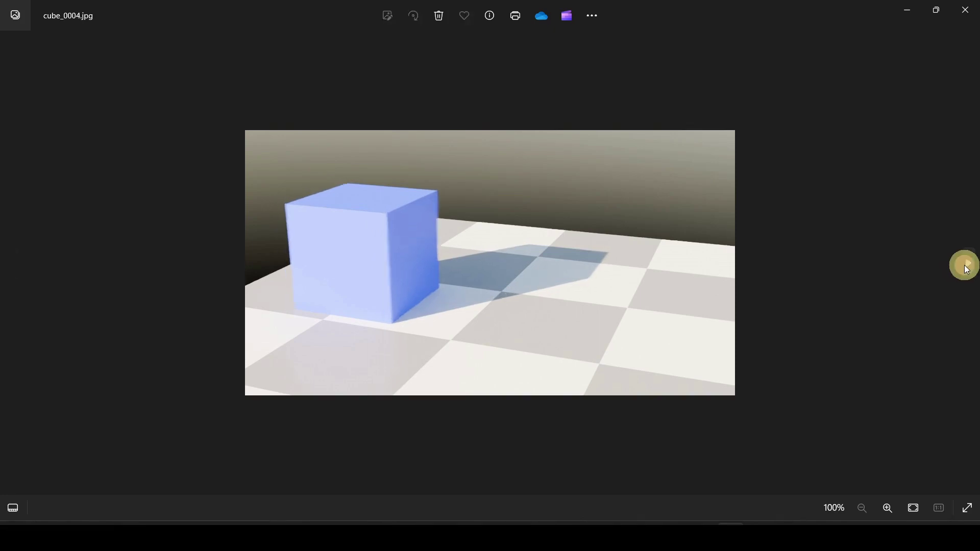
{"action": "left_click", "coordinate": [964, 265]}
{"action": "left_click", "coordinate": [963, 265]}
{"action": "left_click", "coordinate": [964, 265]}
{"action": "left_click", "coordinate": [963, 265]}
{"action": "left_click", "coordinate": [963, 264]}
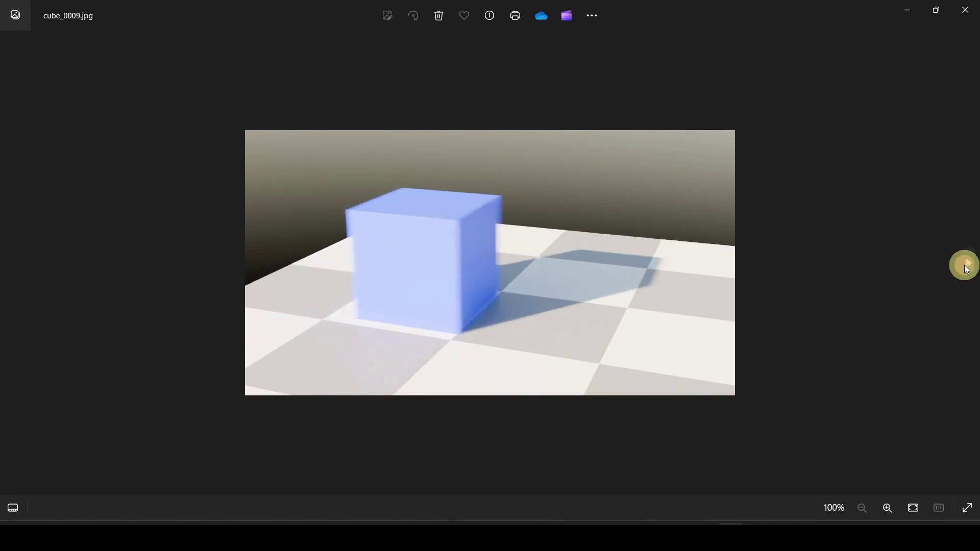
{"action": "left_click", "coordinate": [964, 265]}
{"action": "left_click", "coordinate": [964, 264]}
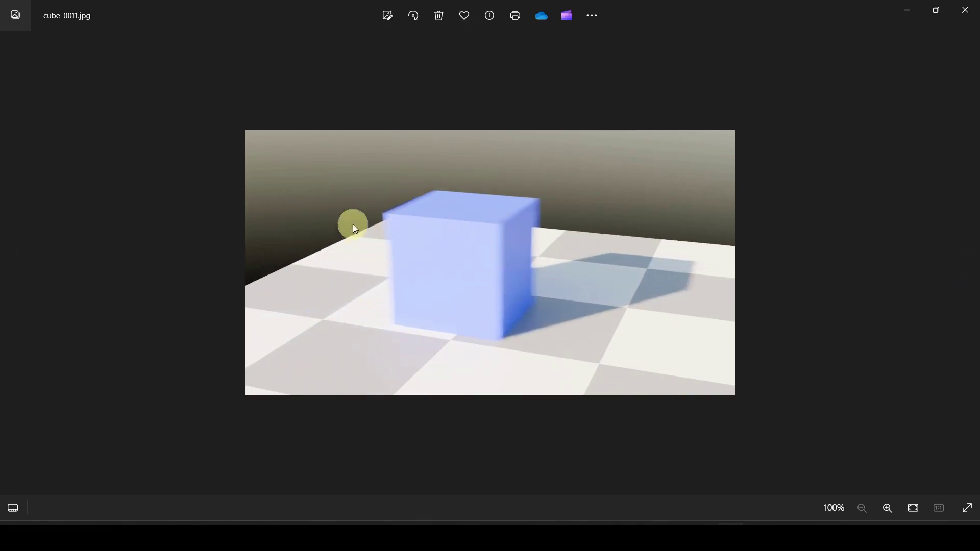
{"action": "left_click", "coordinate": [963, 266]}
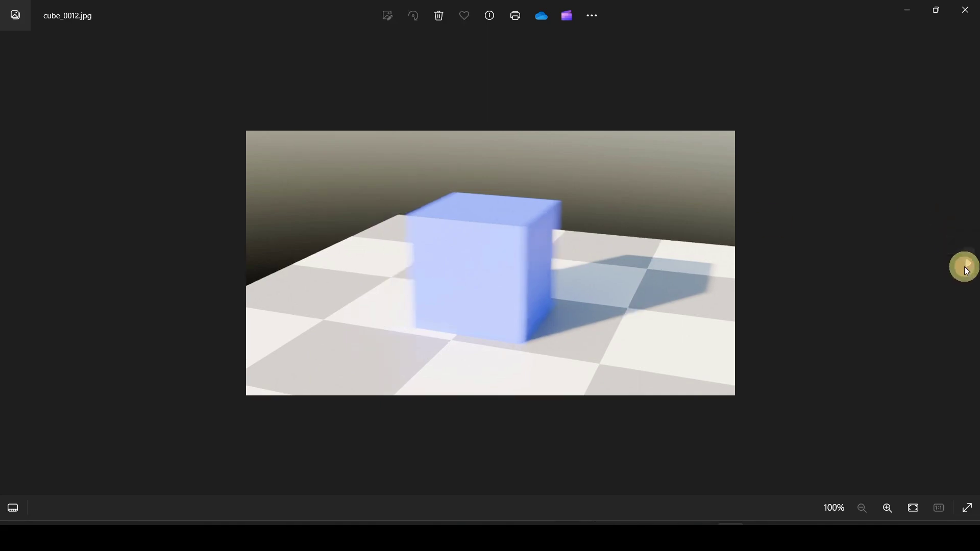
{"action": "left_click", "coordinate": [963, 266]}
{"action": "left_click", "coordinate": [963, 266]}
{"action": "left_click", "coordinate": [963, 266]}
{"action": "left_click", "coordinate": [964, 266]}
{"action": "left_click", "coordinate": [963, 266]}
{"action": "left_click", "coordinate": [963, 267]}
{"action": "left_click", "coordinate": [964, 266]}
{"action": "left_click", "coordinate": [963, 267]}
{"action": "left_click", "coordinate": [963, 266]}
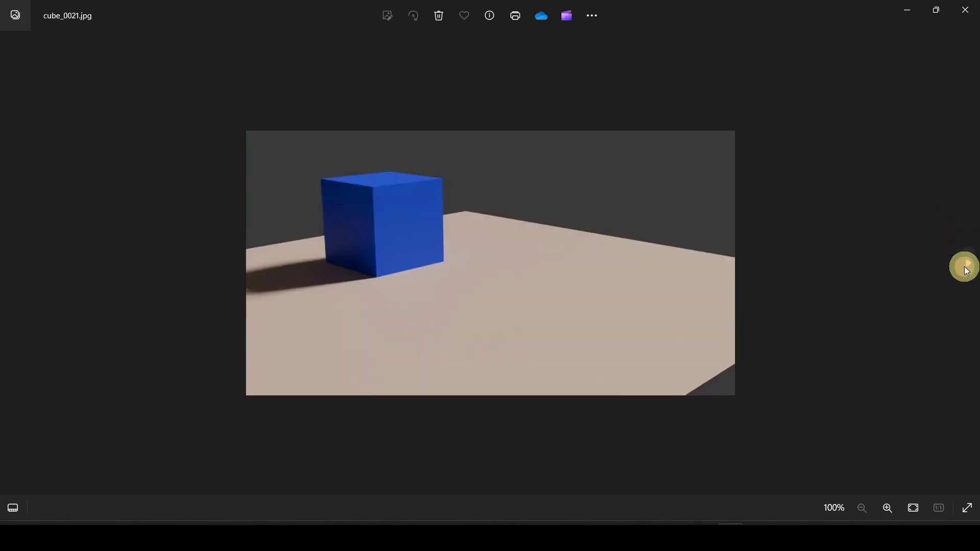
{"action": "left_click", "coordinate": [963, 267]}
Step back through the rendered images to cube_0016.jpg to examine the blurred cube edges again
{"action": "left_click", "coordinate": [14, 263]}
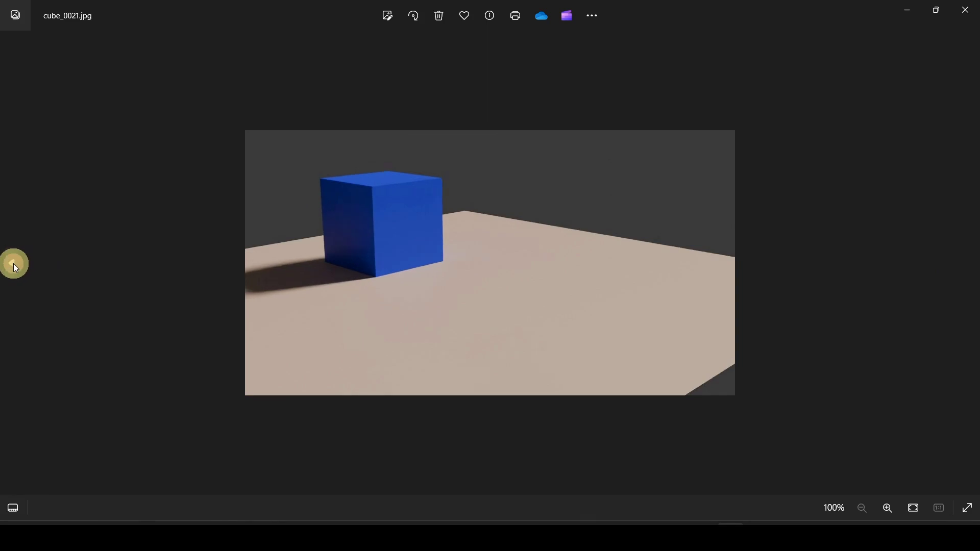
{"action": "left_click", "coordinate": [14, 264]}
{"action": "left_click", "coordinate": [14, 263]}
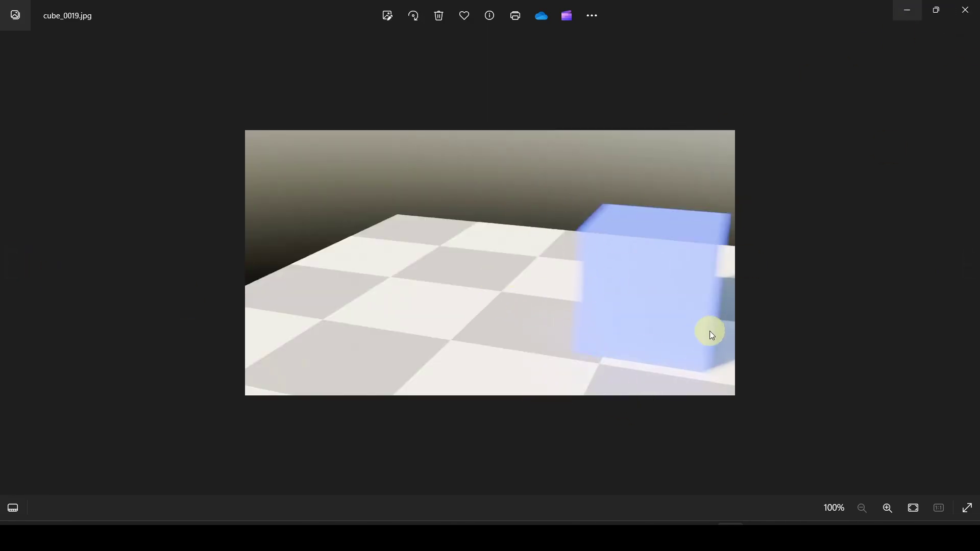
{"action": "left_click", "coordinate": [13, 265]}
{"action": "left_click", "coordinate": [13, 264]}
{"action": "left_click", "coordinate": [13, 265]}
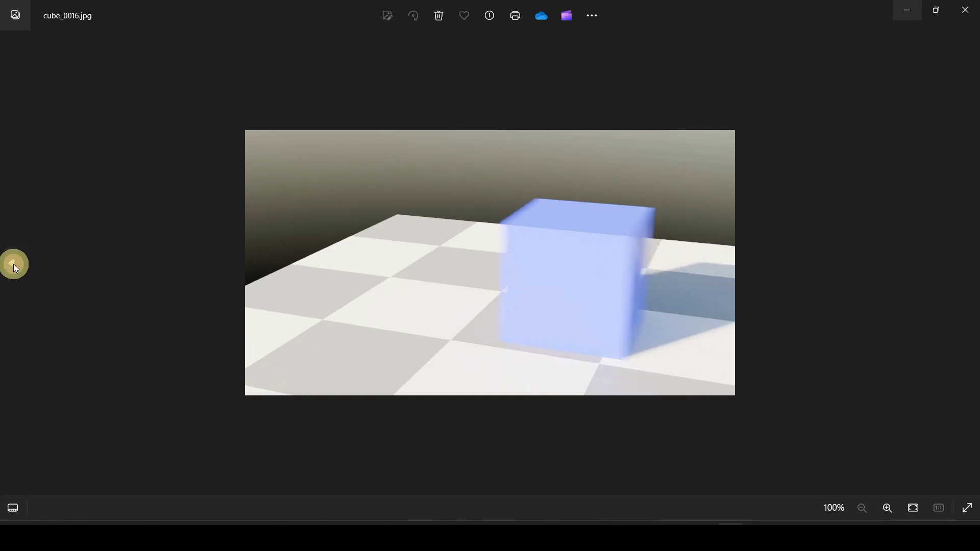
Step back through the rendered images to cube_0006.jpg to examine the motion blur, and return to Blender
{"action": "left_click", "coordinate": [14, 265]}
{"action": "left_click", "coordinate": [13, 265]}
{"action": "left_click", "coordinate": [13, 264]}
{"action": "left_click", "coordinate": [13, 264]}
{"action": "left_click", "coordinate": [13, 264]}
{"action": "left_click", "coordinate": [14, 264]}
{"action": "left_click", "coordinate": [14, 264]}
{"action": "left_click", "coordinate": [14, 264]}
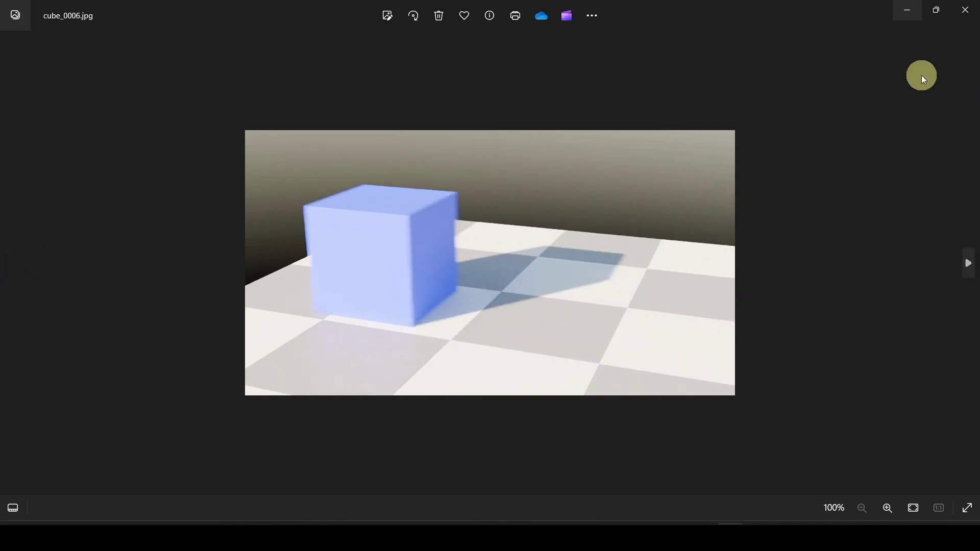
{"action": "left_click", "coordinate": [965, 10]}
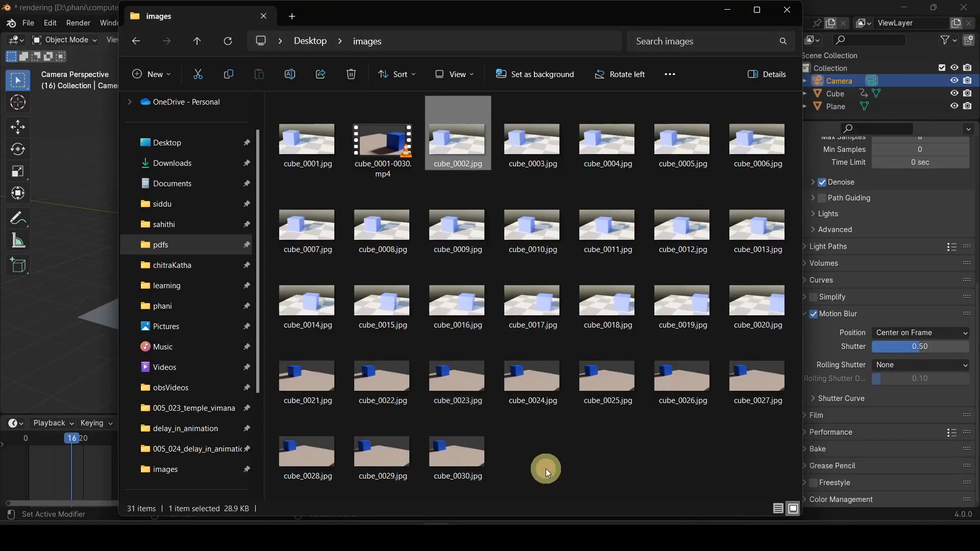
{"action": "left_click", "coordinate": [727, 11]}
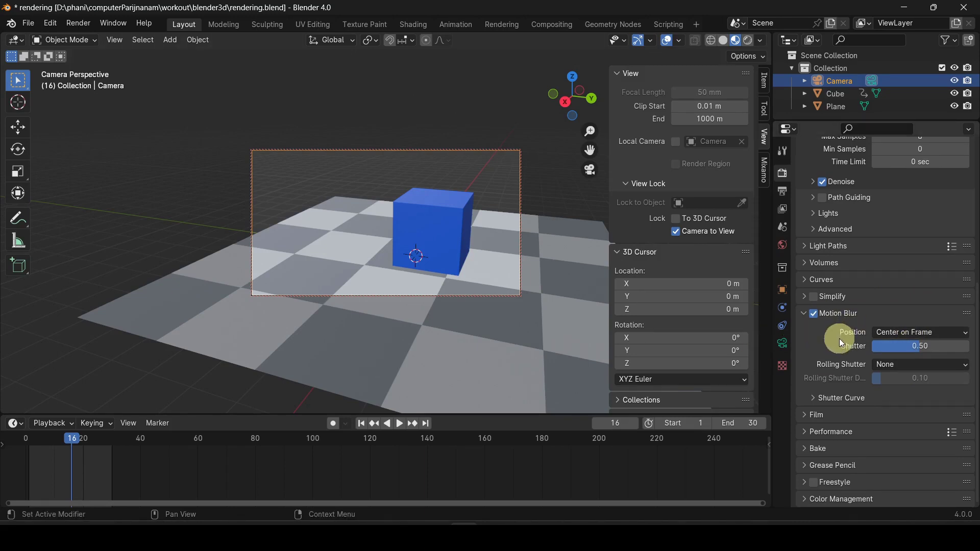
Enable the Transparent option in the Film render settings
{"action": "left_click", "coordinate": [819, 415]}
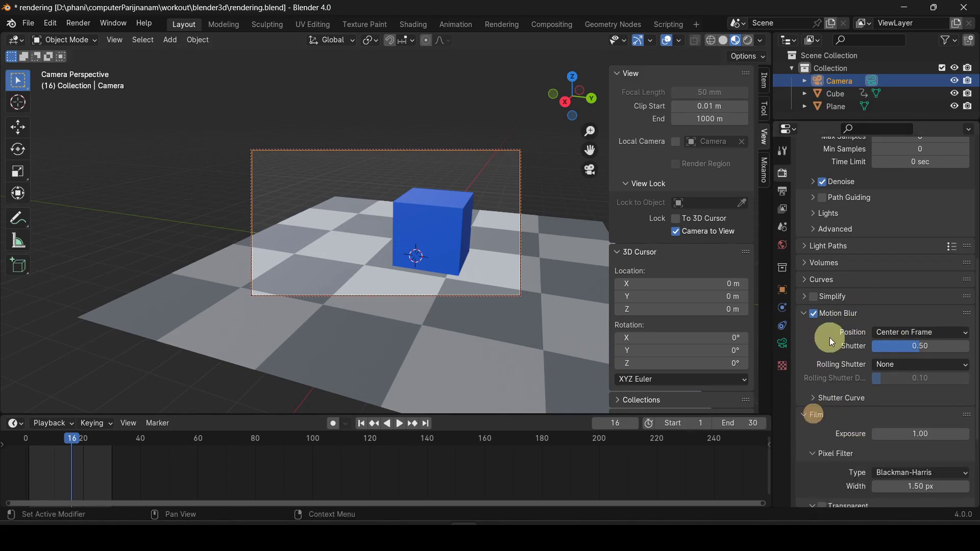
{"action": "scroll", "coordinate": [829, 350], "scroll_direction": "down", "scroll_amount": 5}
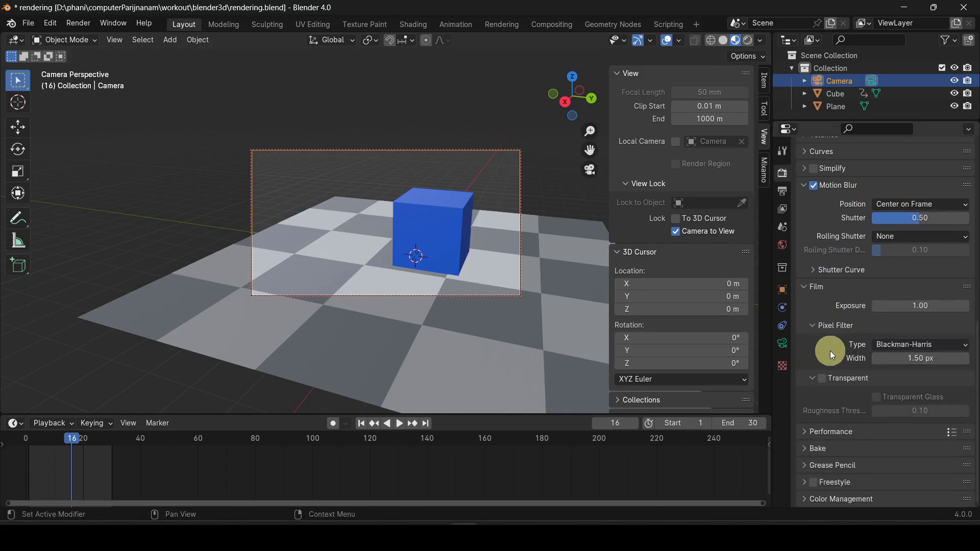
{"action": "left_click", "coordinate": [823, 379]}
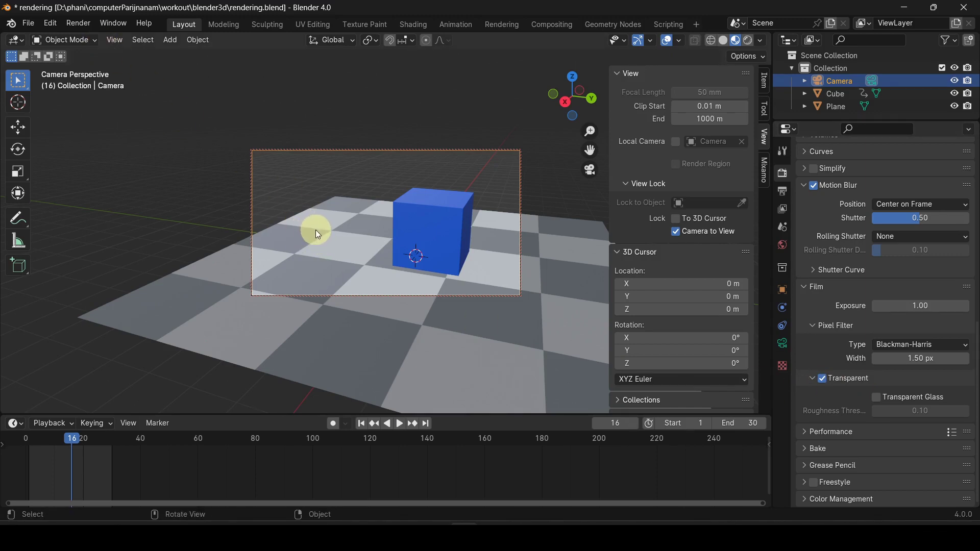
Hide the viewport sidebar, reframe the locked camera with the cube left of centre, and test-render frame 16
{"action": "key", "text": "n"}
{"action": "middle_click_drag", "start_coordinate": [341, 259], "coordinate": [375, 244]}
{"action": "left_click_drag", "start_coordinate": [757, 151], "coordinate": [679, 147]}
{"action": "middle_click_drag", "start_coordinate": [403, 239], "coordinate": [363, 244]}
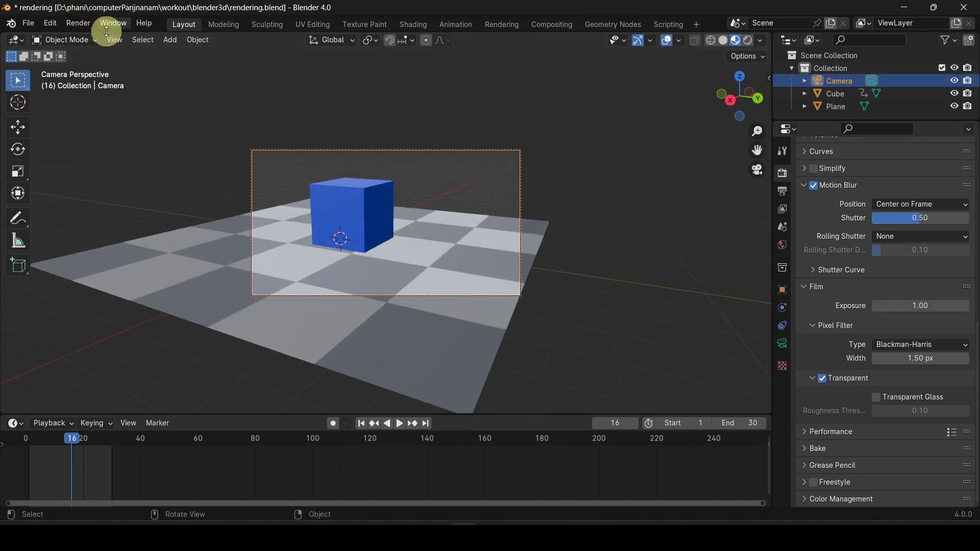
{"action": "key", "text": "F12"}
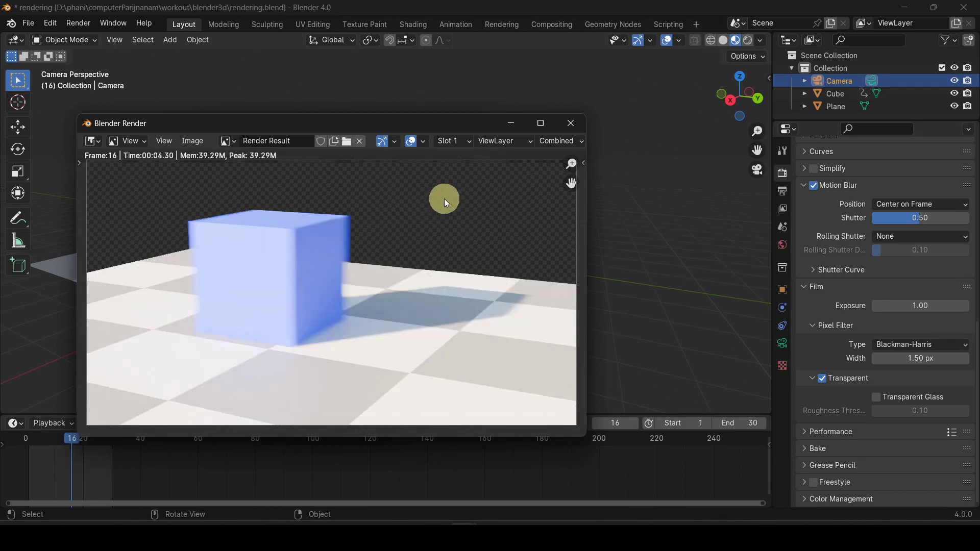
{"action": "left_click", "coordinate": [571, 126]}
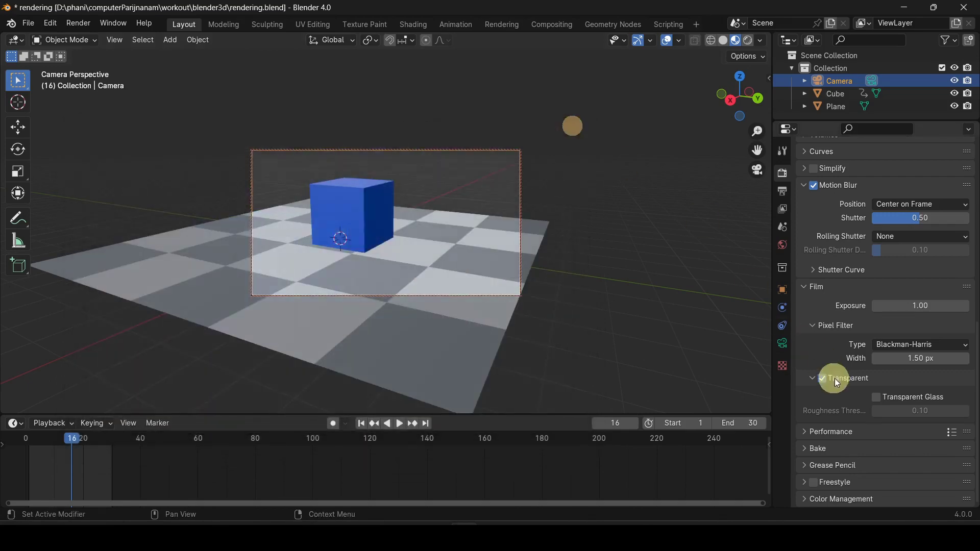
Disable Motion Blur in the render settings and render frame 16 again
{"action": "scroll", "coordinate": [831, 324], "scroll_direction": "up", "scroll_amount": 4}
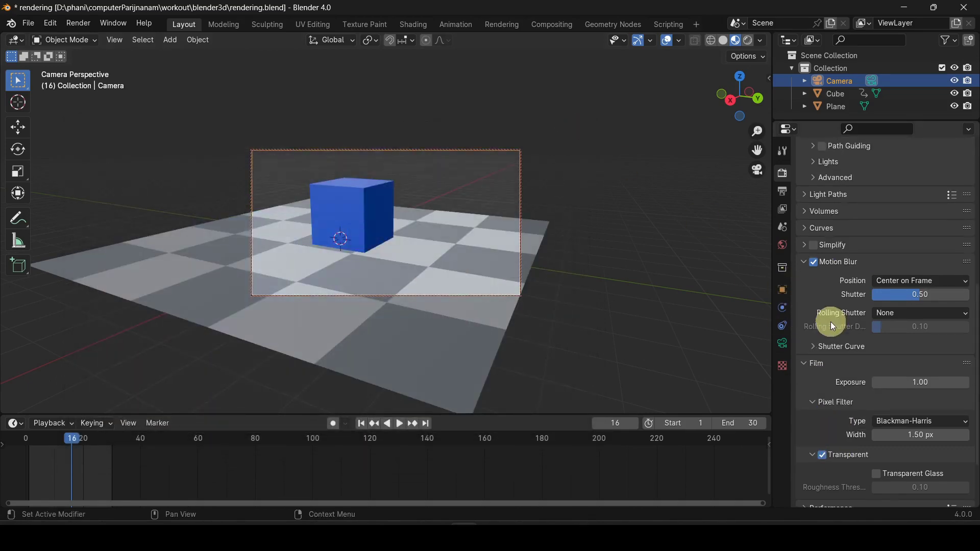
{"action": "left_click", "coordinate": [814, 262]}
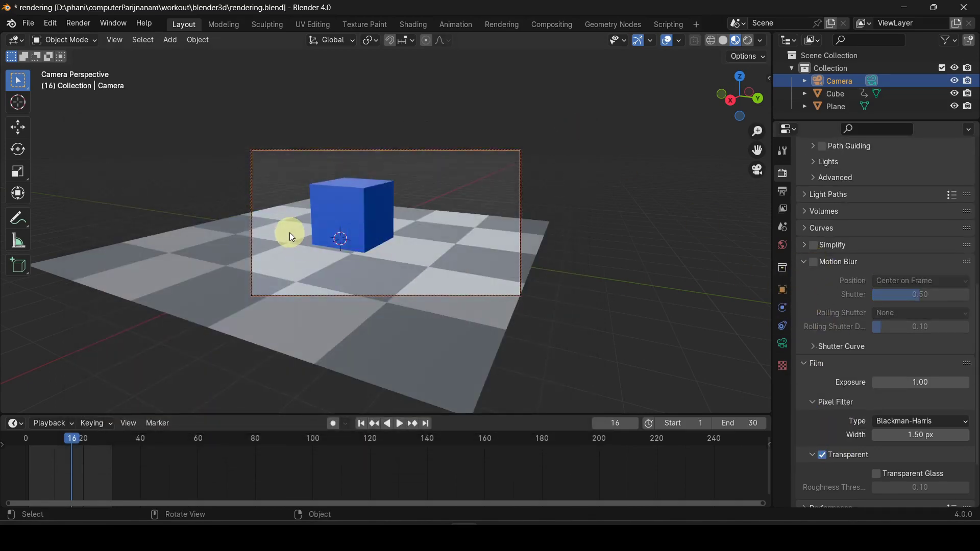
{"action": "key", "text": "F12"}
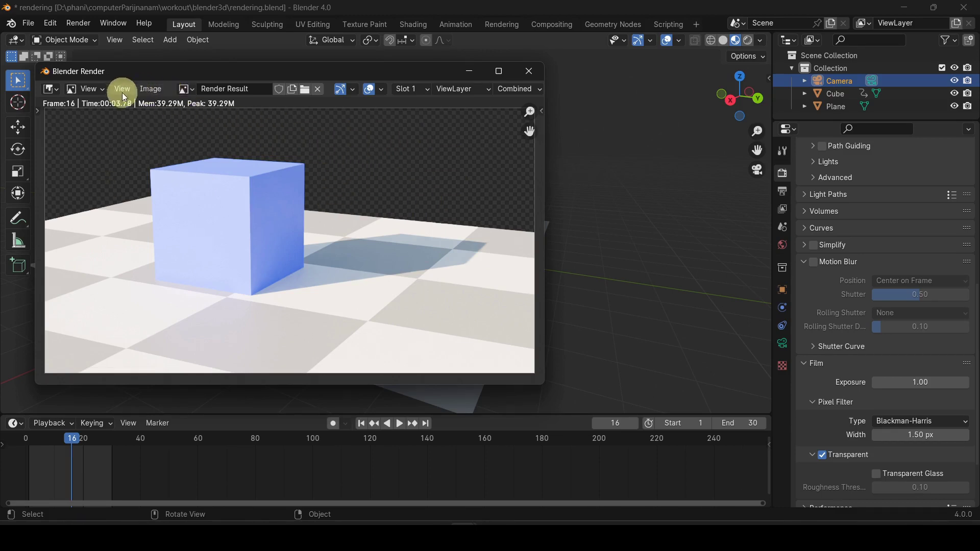
Save the rendered image to the Desktop as test.png in PNG format with RGBA color
{"action": "left_click", "coordinate": [148, 91]}
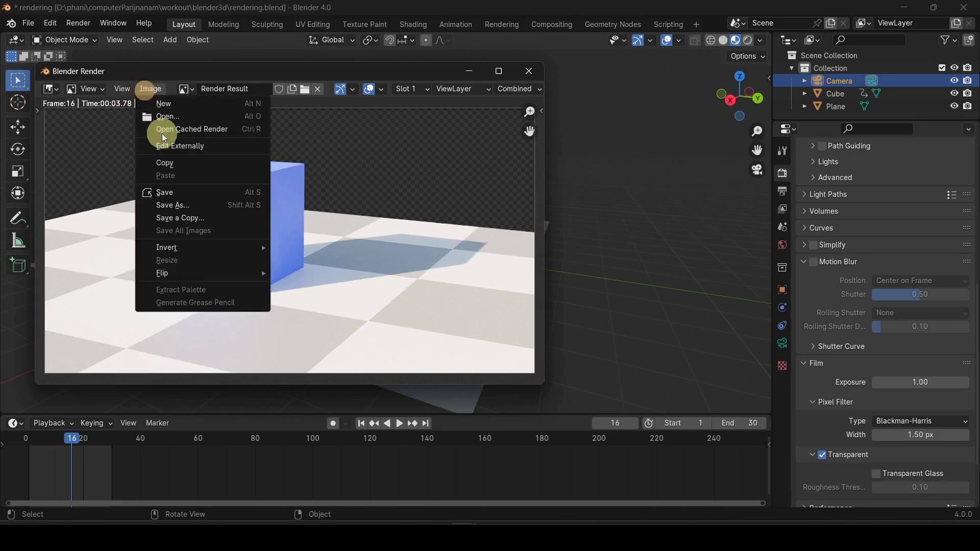
{"action": "left_click", "coordinate": [182, 205]}
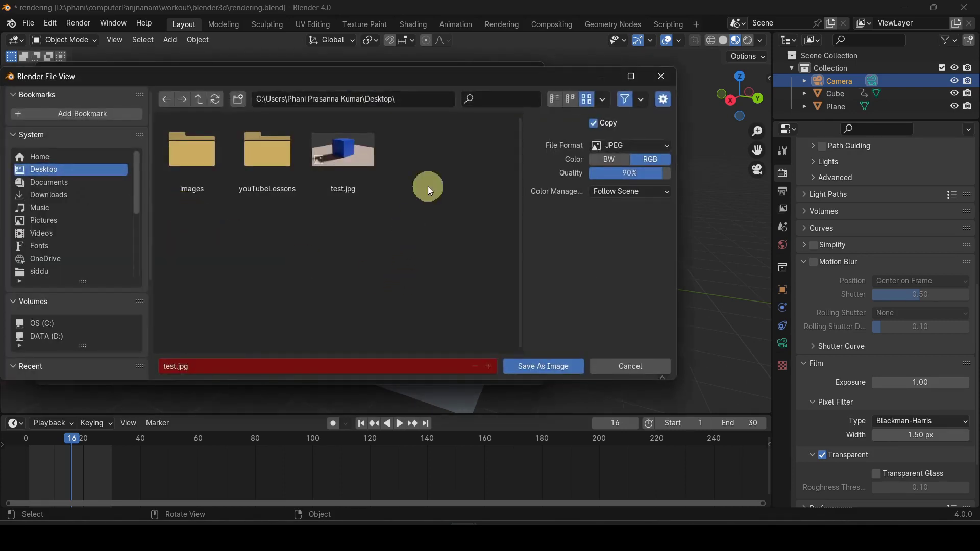
{"action": "left_click_drag", "start_coordinate": [416, 75], "coordinate": [543, 93]}
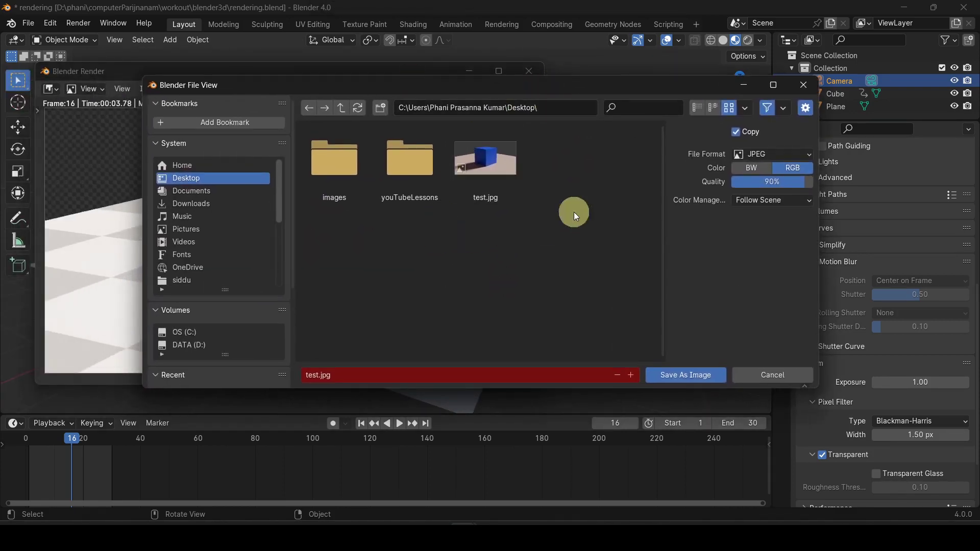
{"action": "left_click", "coordinate": [784, 155]}
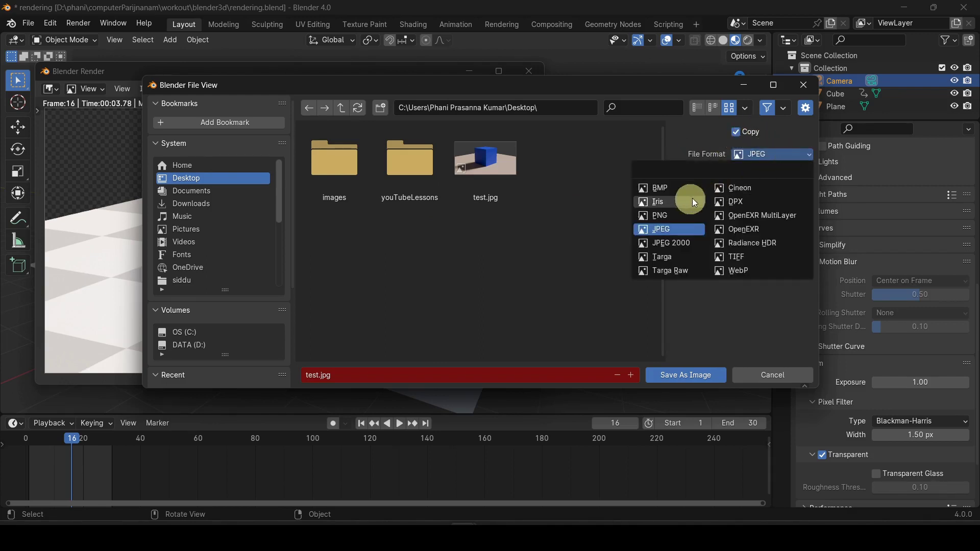
{"action": "left_click", "coordinate": [676, 216]}
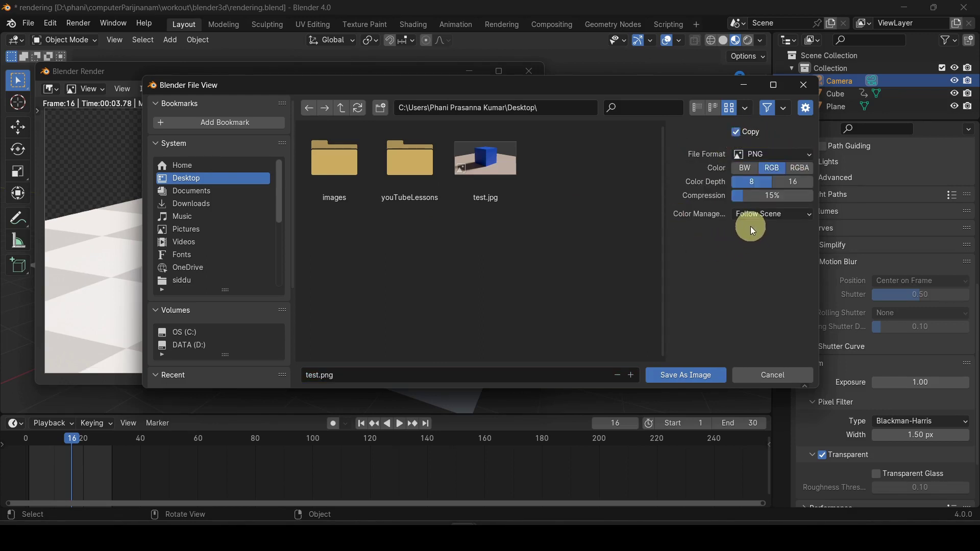
{"action": "left_click", "coordinate": [800, 170]}
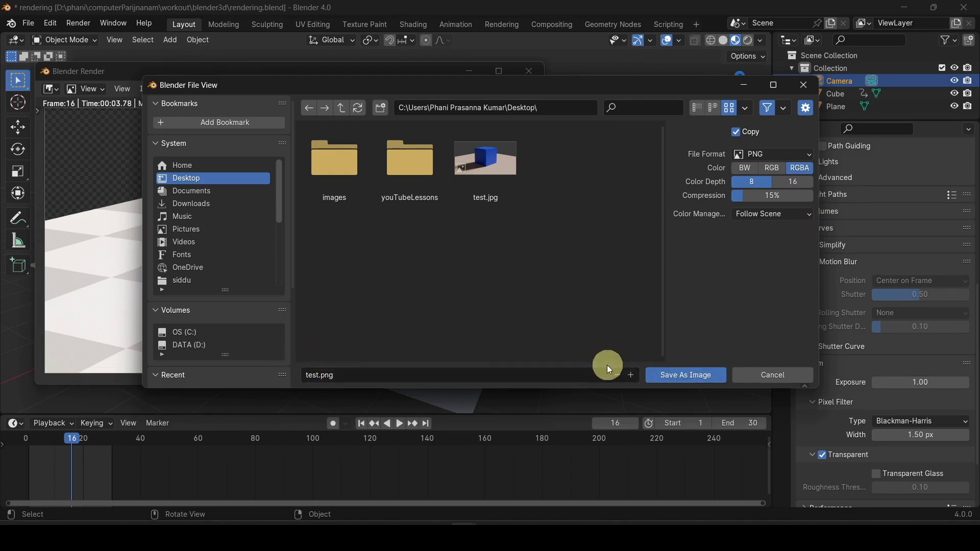
{"action": "left_click", "coordinate": [665, 380]}
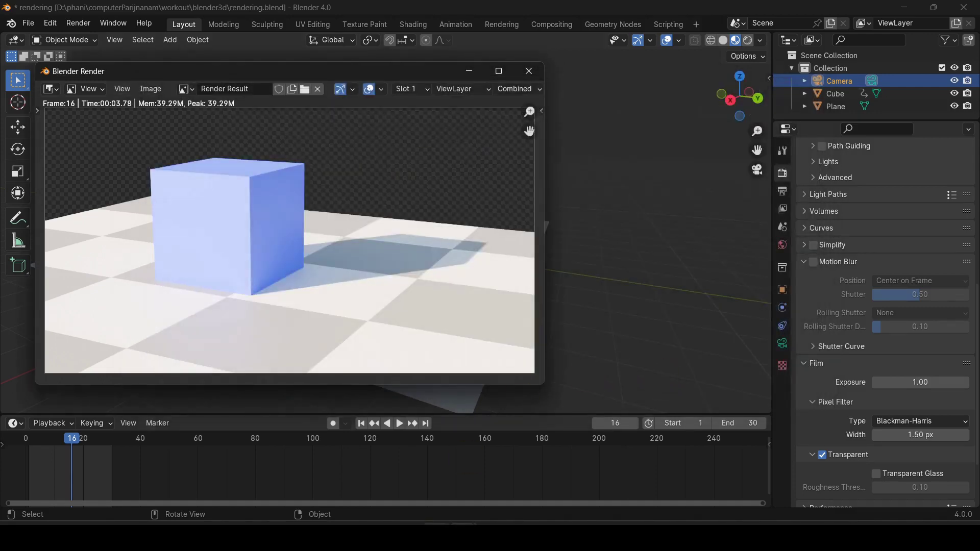
Switch to File Explorer and go up to the Desktop folder to check the saved test.png
{"action": "left_click", "coordinate": [435, 537]}
{"action": "left_click", "coordinate": [315, 48]}
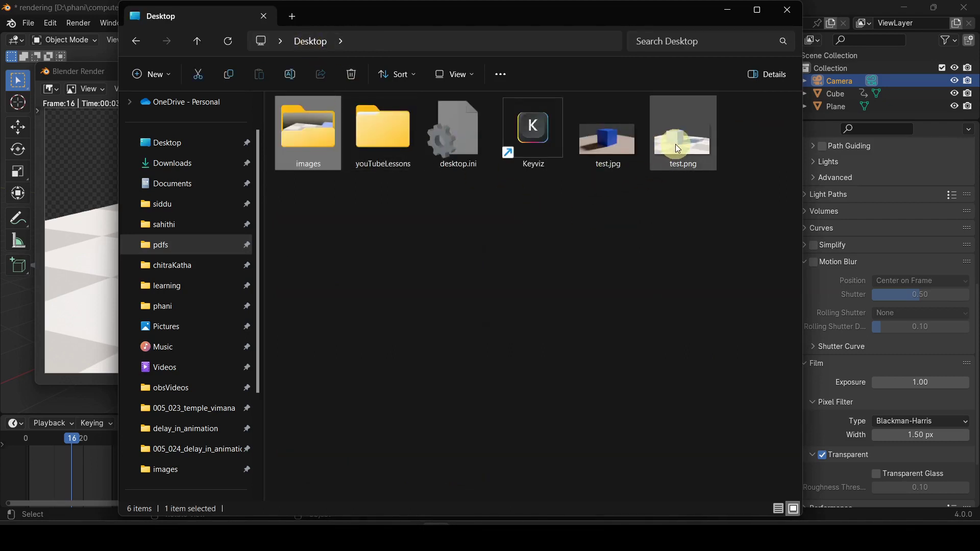
{"action": "mouse_move", "coordinate": [681, 148]}
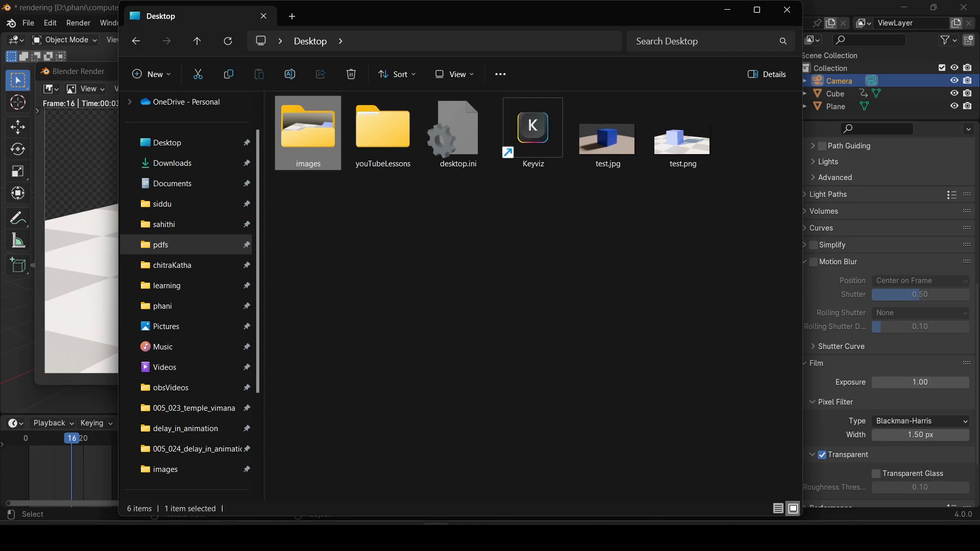
Switch to GIMP and open test.png from the Desktop
{"action": "left_click", "coordinate": [543, 534]}
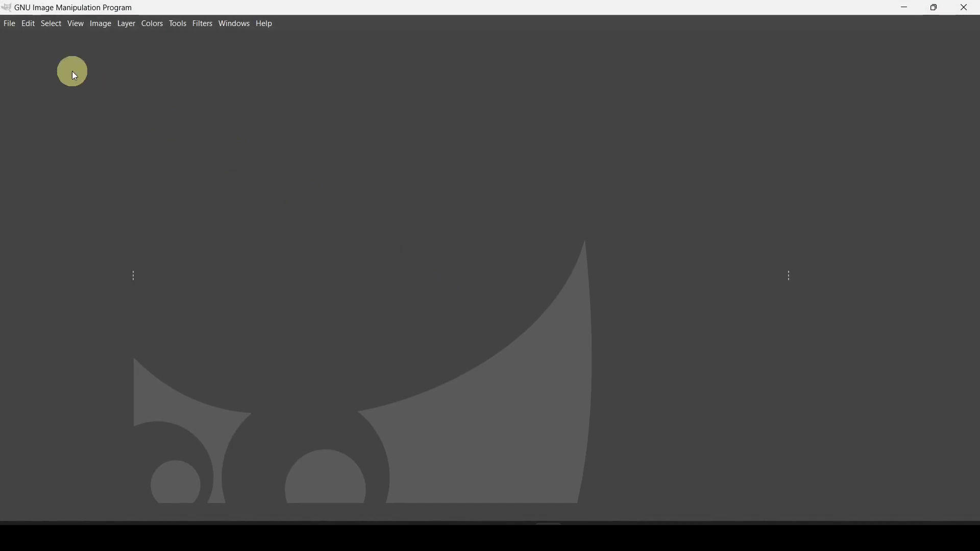
{"action": "left_click", "coordinate": [10, 24]}
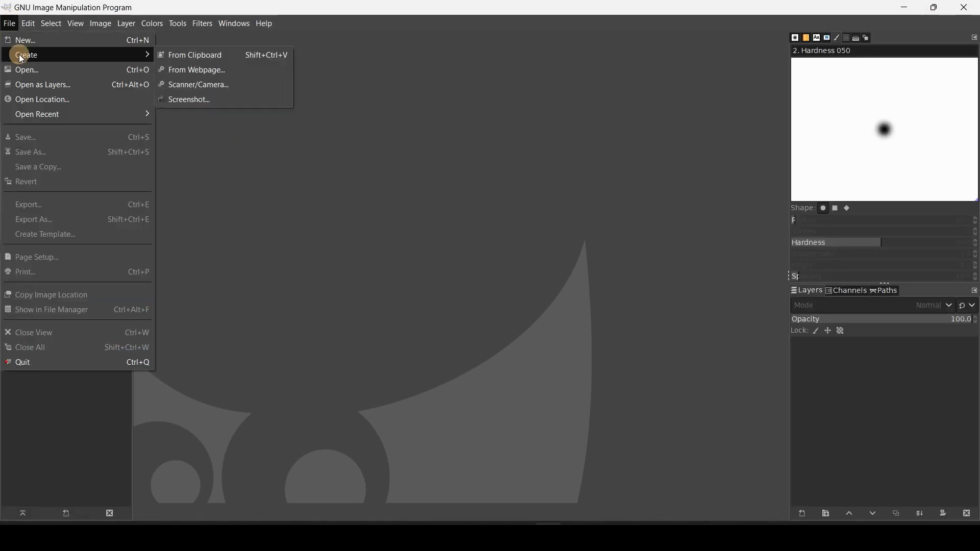
{"action": "left_click", "coordinate": [23, 71]}
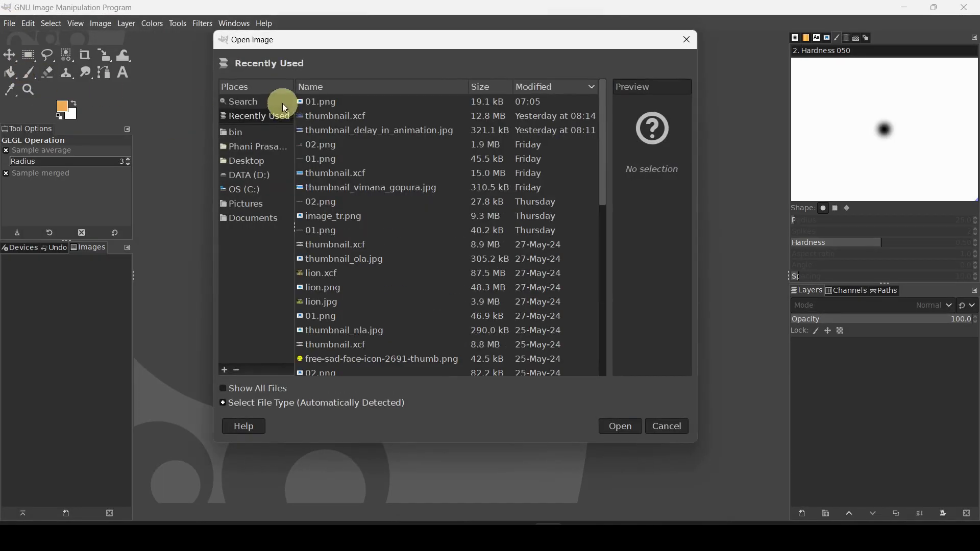
{"action": "left_click", "coordinate": [251, 163]}
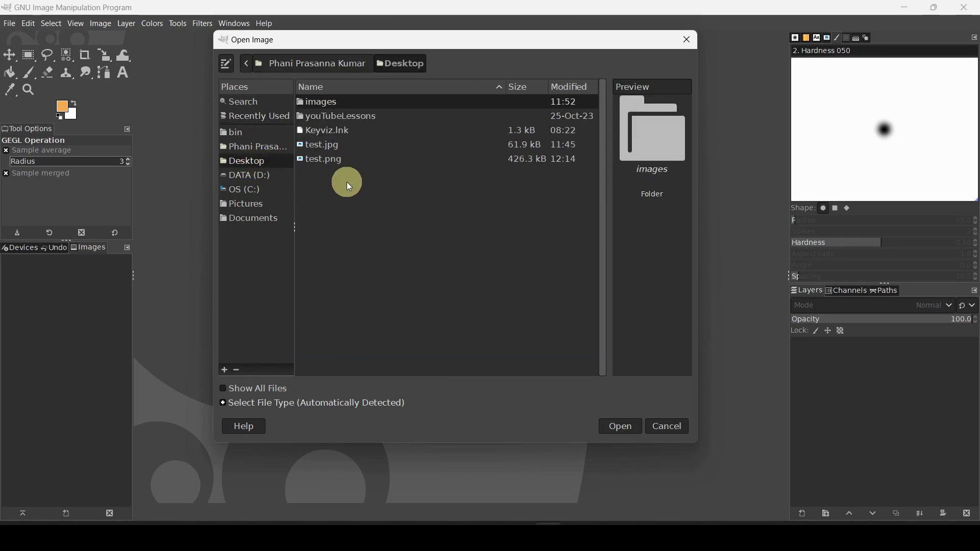
{"action": "left_click", "coordinate": [339, 164]}
{"action": "left_click", "coordinate": [619, 426]}
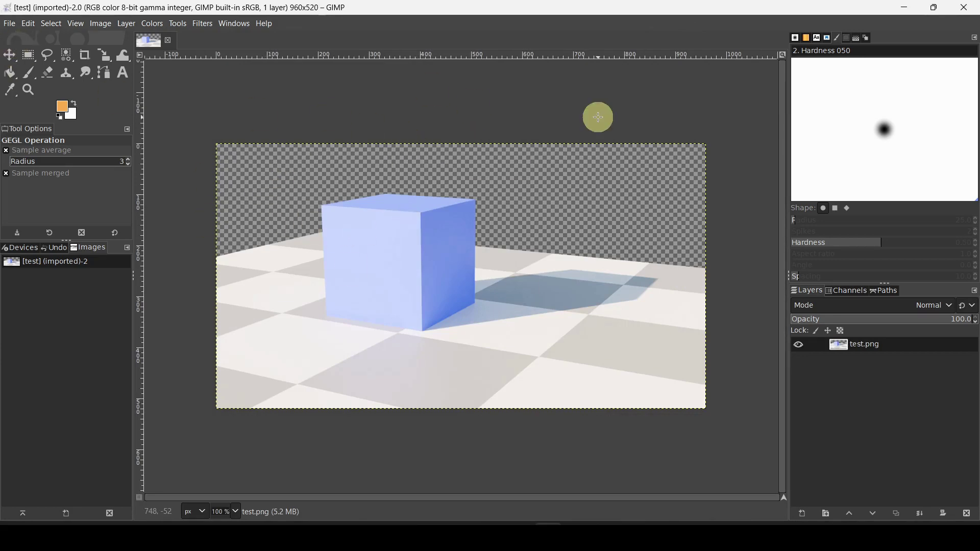
Open pexels-pixabay-46160.jpg from the Desktop, converting it to the built-in sRGB color profile
{"action": "left_click", "coordinate": [10, 24]}
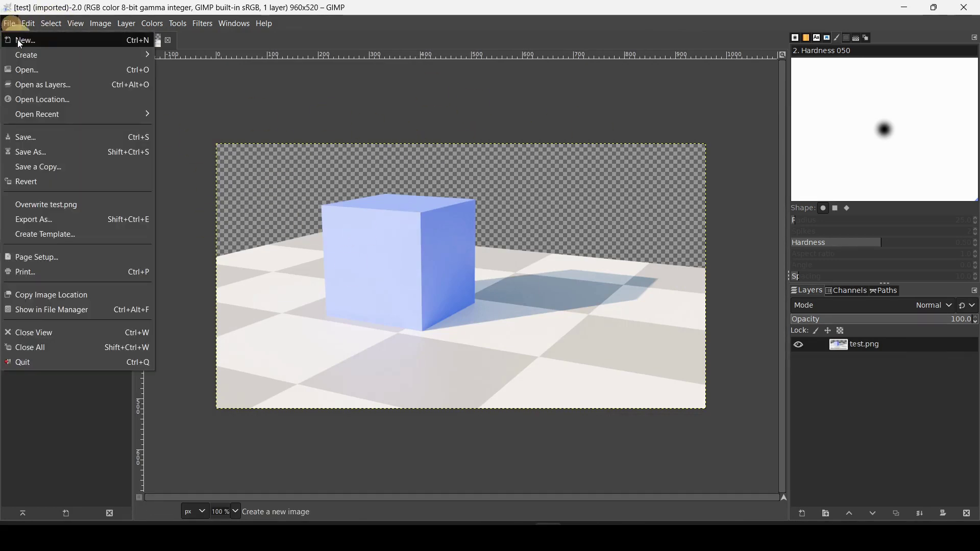
{"action": "left_click", "coordinate": [23, 70]}
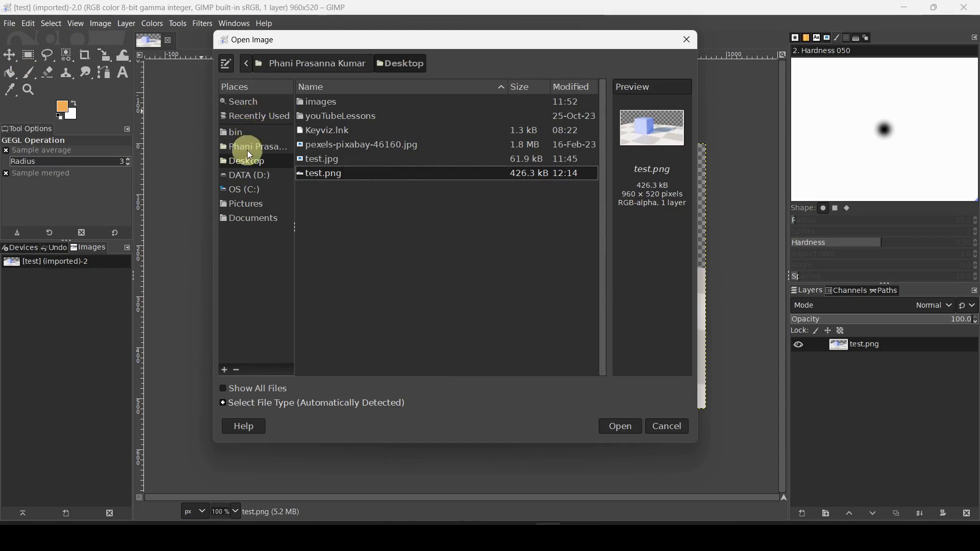
{"action": "left_click", "coordinate": [342, 144]}
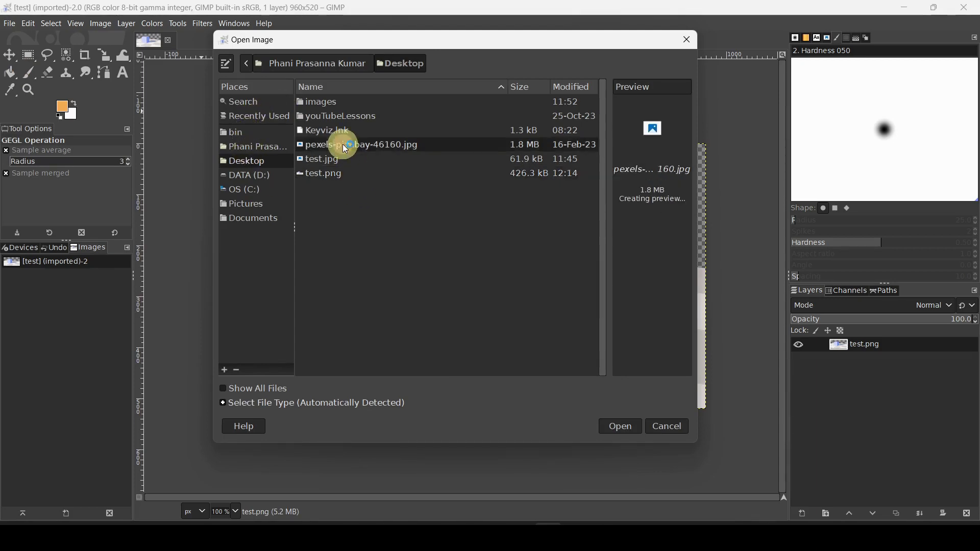
{"action": "left_click", "coordinate": [620, 427]}
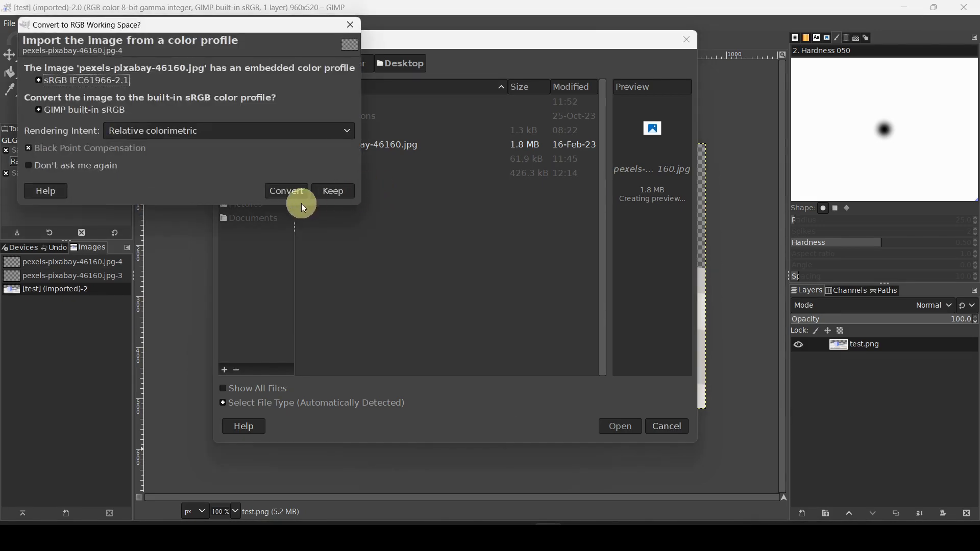
{"action": "left_click", "coordinate": [292, 192]}
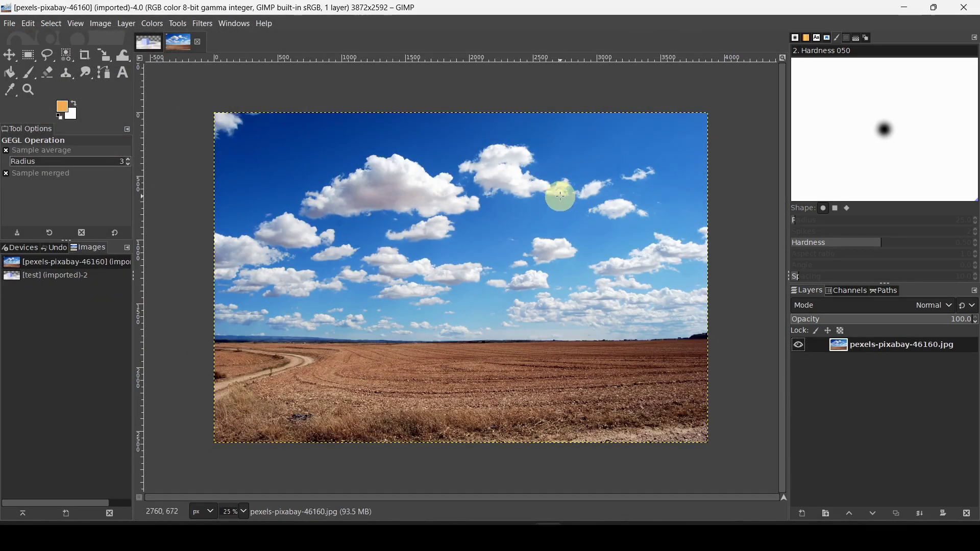
Select the entire pexels-pixabay-46160.jpg sky photo and copy it
{"action": "left_click", "coordinate": [51, 24]}
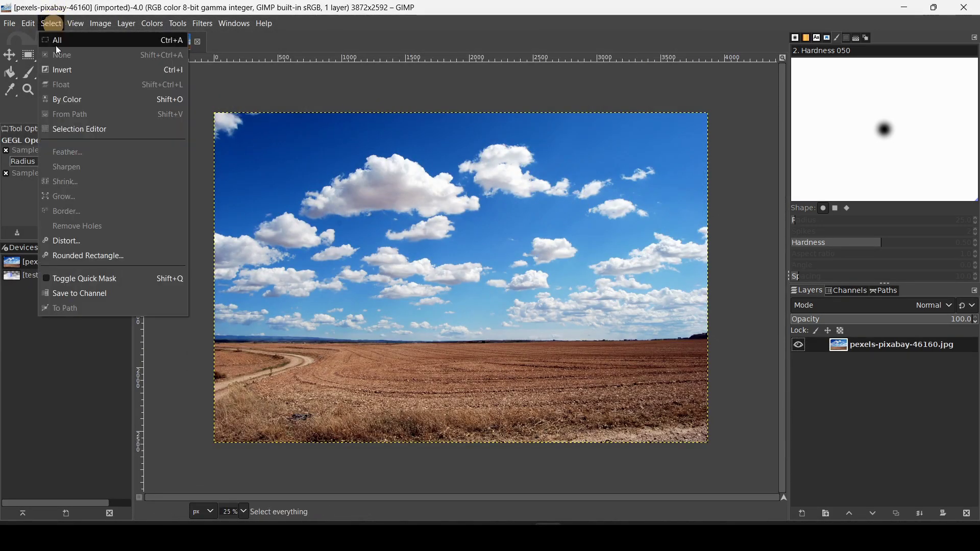
{"action": "left_click", "coordinate": [57, 45]}
{"action": "left_click", "coordinate": [29, 24]}
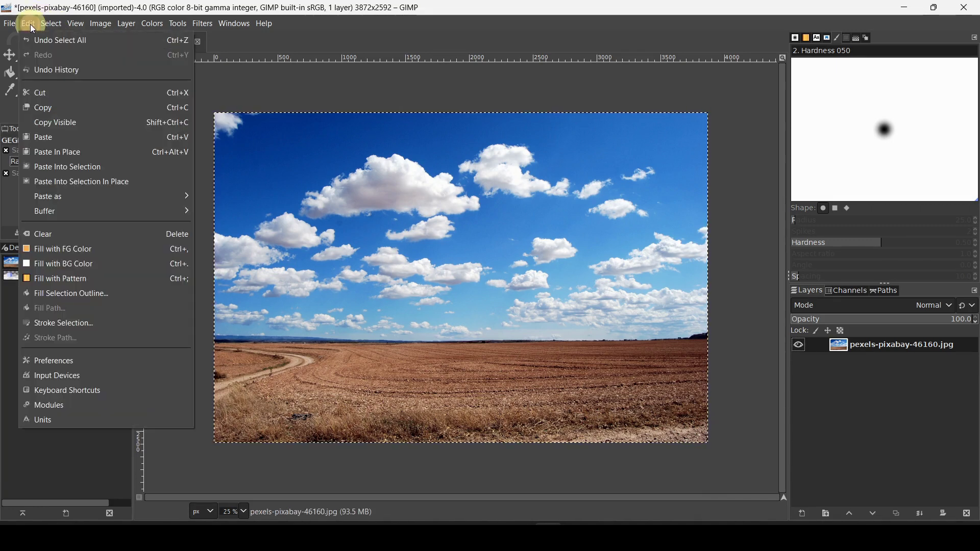
{"action": "left_click", "coordinate": [45, 109]}
Paste the copied sky photo into the test.png image and turn the floating selection into a new layer
{"action": "left_click", "coordinate": [143, 44]}
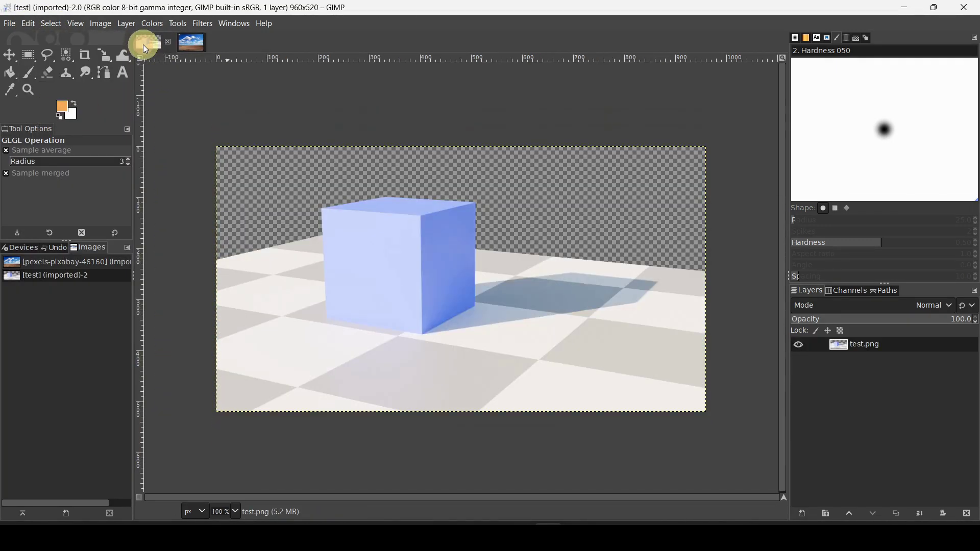
{"action": "left_click", "coordinate": [30, 25]}
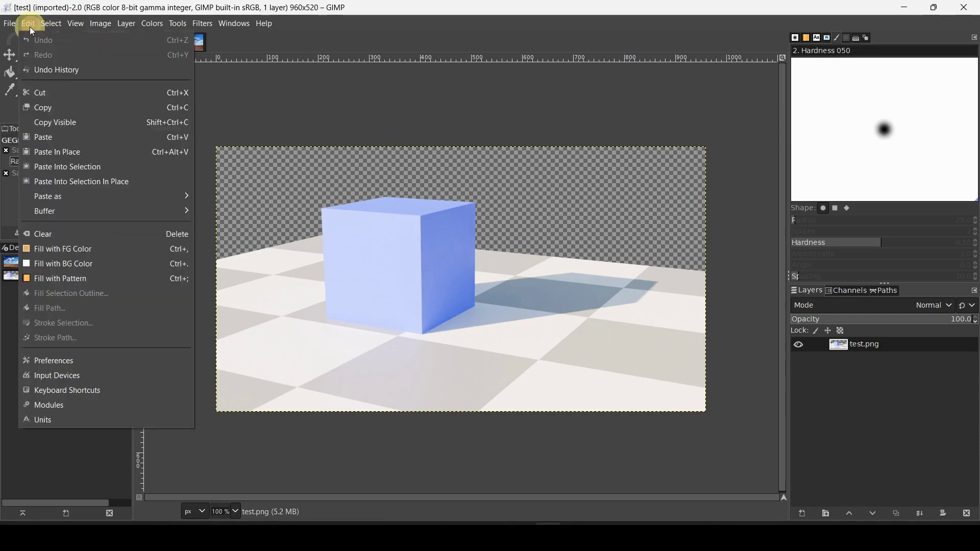
{"action": "left_click", "coordinate": [44, 137]}
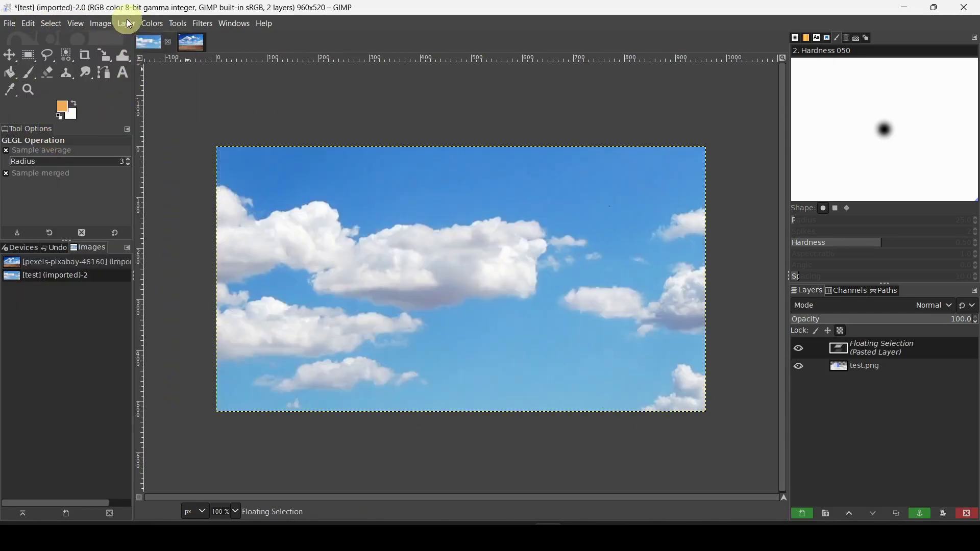
{"action": "left_click", "coordinate": [126, 24]}
{"action": "left_click", "coordinate": [145, 39]}
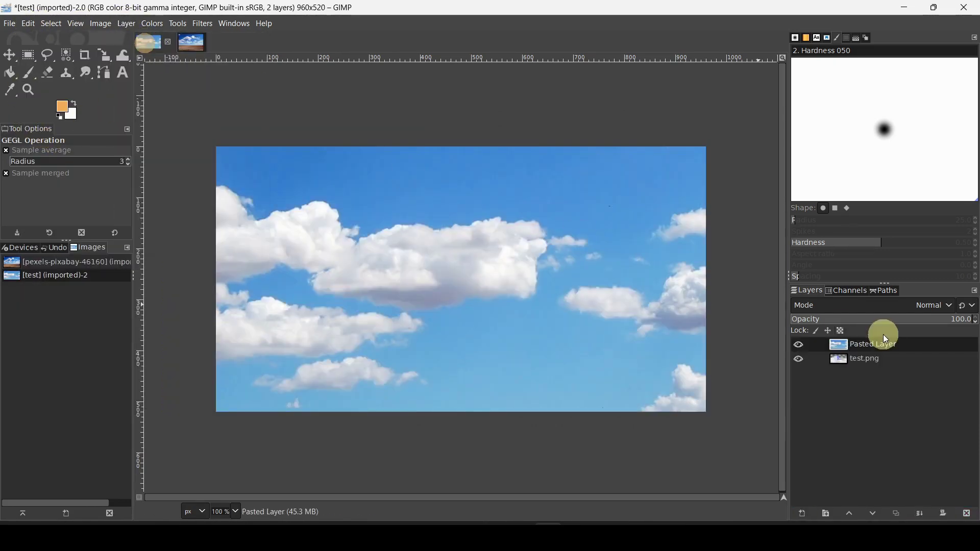
Send the pasted sky layer to the bottom of the layer stack, beneath the test.png render
{"action": "left_click", "coordinate": [886, 344]}
{"action": "key", "text": "ctrl+alt+5"}
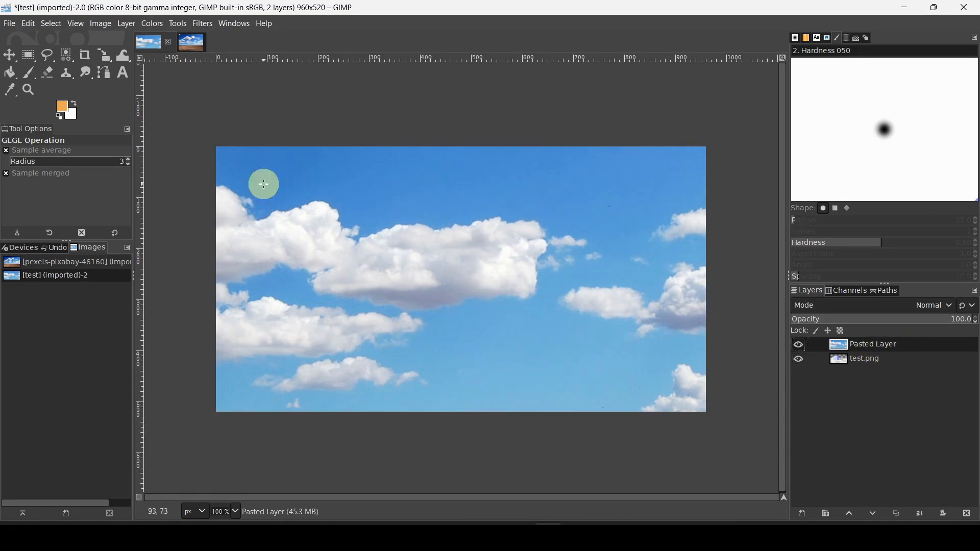
{"action": "left_click", "coordinate": [127, 24]}
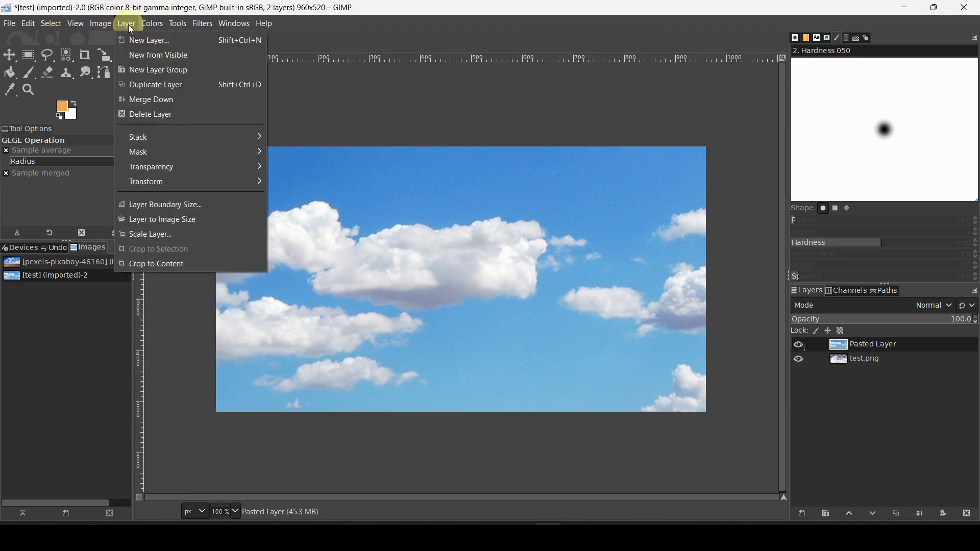
{"action": "mouse_move", "coordinate": [225, 145]}
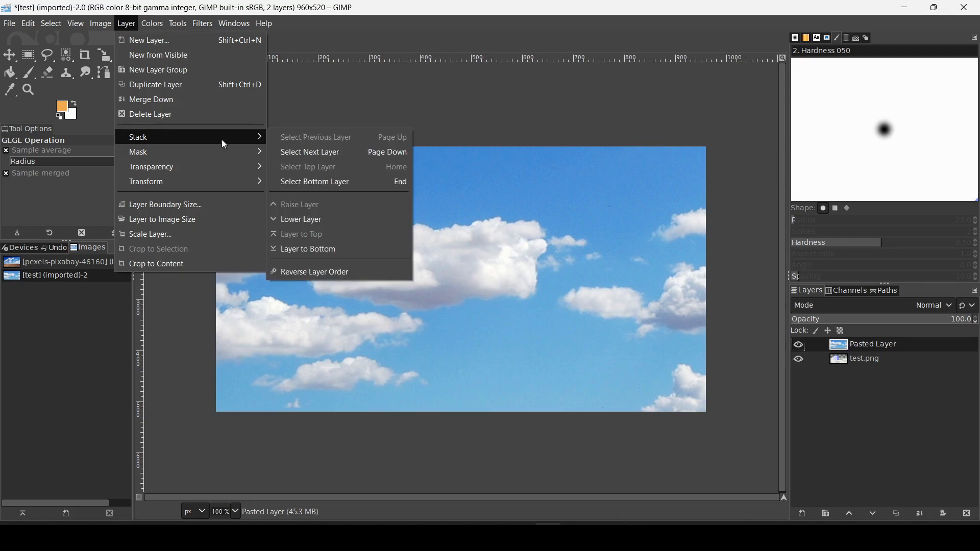
{"action": "left_click", "coordinate": [339, 249]}
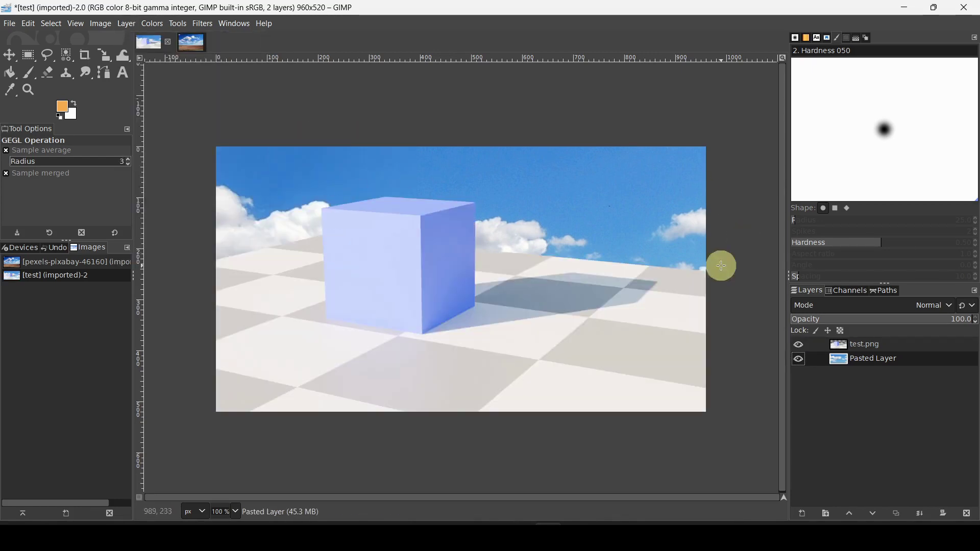
Scale the pasted sky layer to about half its original size and reposition it to fill the backdrop behind the cube
{"action": "left_click", "coordinate": [9, 55]}
{"action": "left_click_drag", "start_coordinate": [580, 238], "coordinate": [584, 186]}
{"action": "scroll", "coordinate": [585, 186], "scroll_direction": "down", "scroll_amount": 2, "text": "ctrl"}
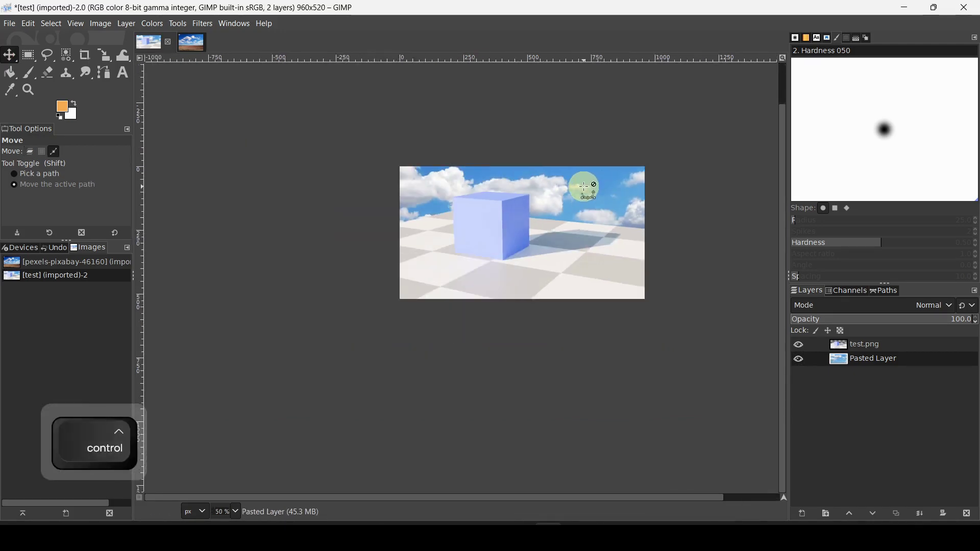
{"action": "key", "text": "shift+s"}
{"action": "left_click", "coordinate": [566, 179]}
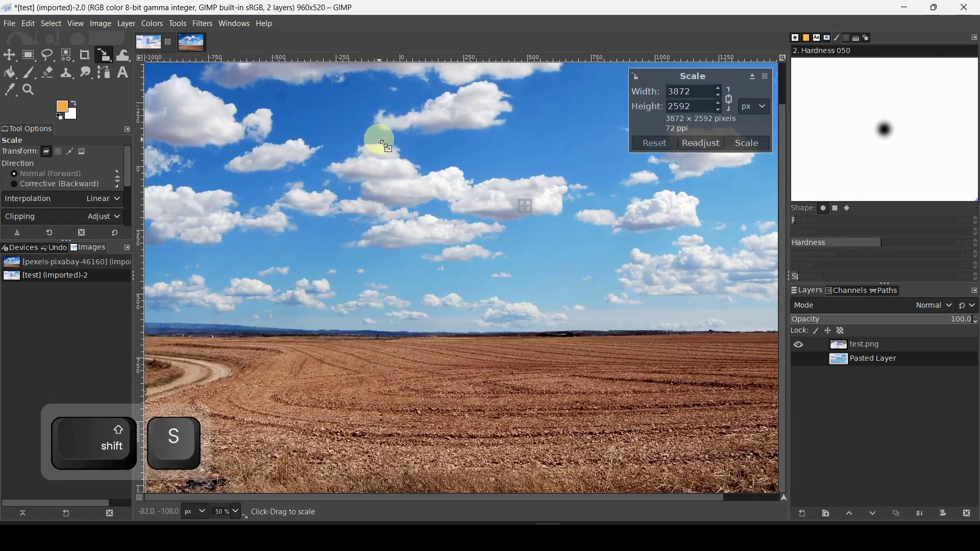
{"action": "left_click_drag", "start_coordinate": [201, 106], "coordinate": [564, 350]}
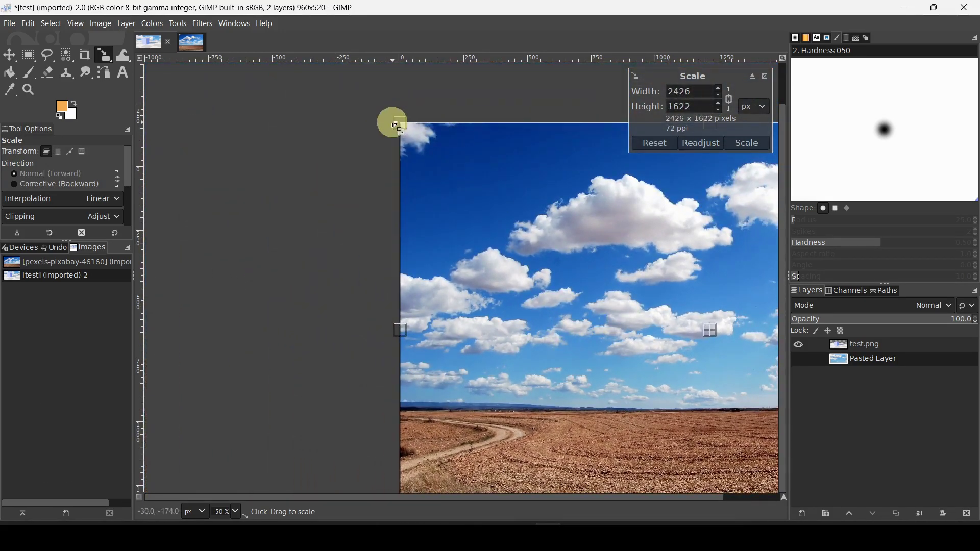
{"action": "left_click_drag", "start_coordinate": [393, 123], "coordinate": [567, 378]}
{"action": "key", "text": "Return"}
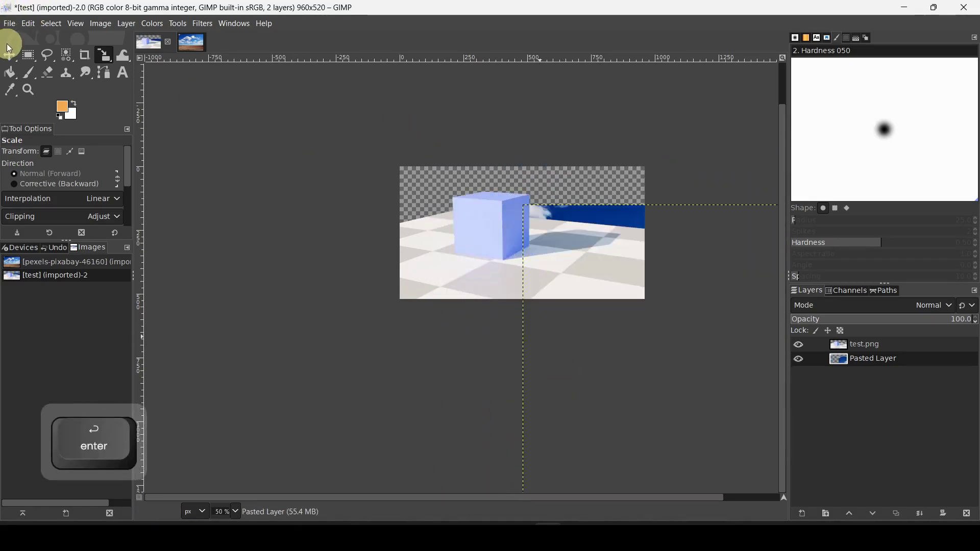
{"action": "left_click", "coordinate": [9, 55]}
{"action": "left_click_drag", "start_coordinate": [577, 265], "coordinate": [284, 164]}
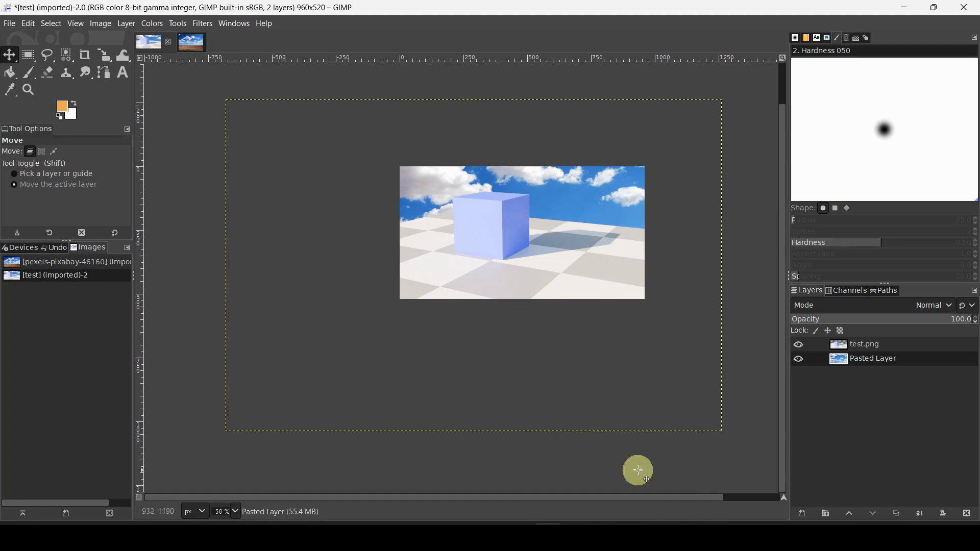
Scale the sky layer down further to about a third of its original size, still covering the whole backdrop
{"action": "key", "text": "shift+s"}
{"action": "left_click", "coordinate": [722, 429]}
{"action": "left_click_drag", "start_coordinate": [722, 429], "coordinate": [569, 276]}
{"action": "left_click_drag", "start_coordinate": [427, 168], "coordinate": [508, 212]}
{"action": "key", "text": "Return"}
{"action": "left_click", "coordinate": [9, 54]}
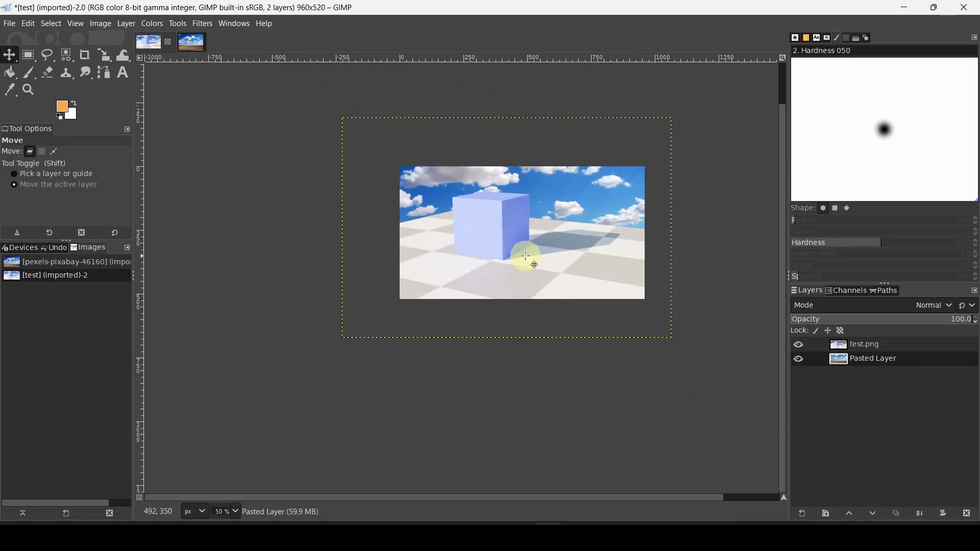
{"action": "scroll", "coordinate": [551, 259], "scroll_direction": "up", "scroll_amount": 2, "text": "ctrl"}
{"action": "middle_click_drag", "start_coordinate": [567, 247], "coordinate": [518, 314]}
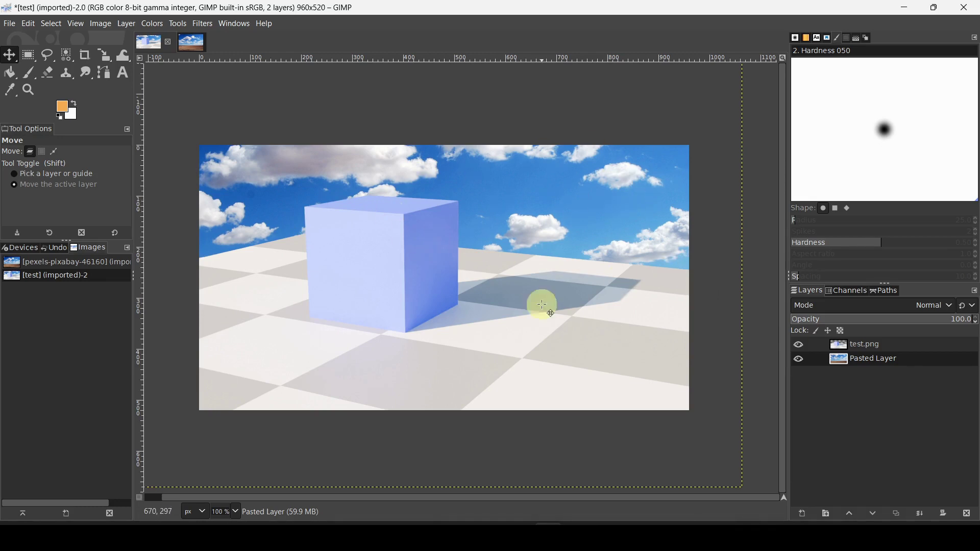
Switch to Blender's rendering.blend window and look over the render settings from Film down to Color Management
{"action": "mouse_move", "coordinate": [460, 521]}
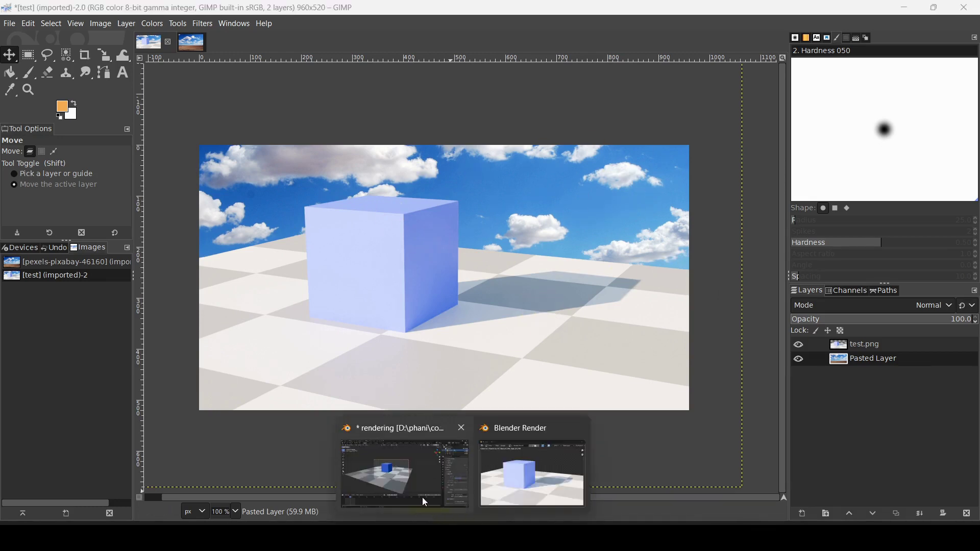
{"action": "left_click", "coordinate": [412, 486]}
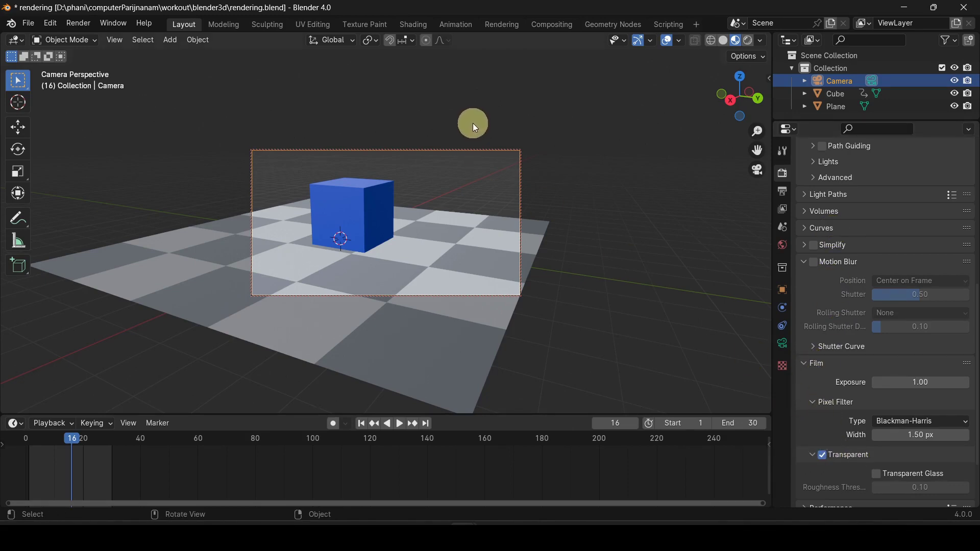
{"action": "scroll", "coordinate": [840, 244], "scroll_direction": "down", "scroll_amount": 3}
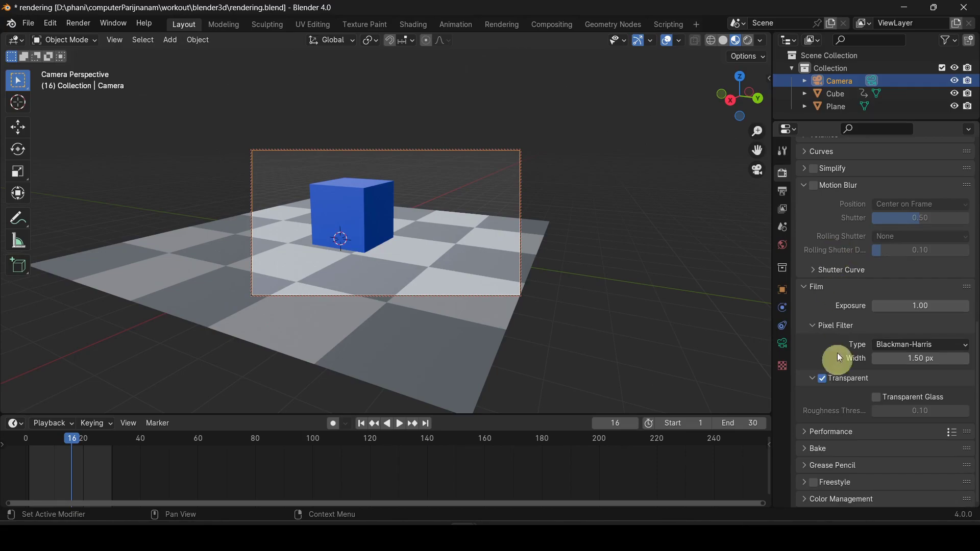